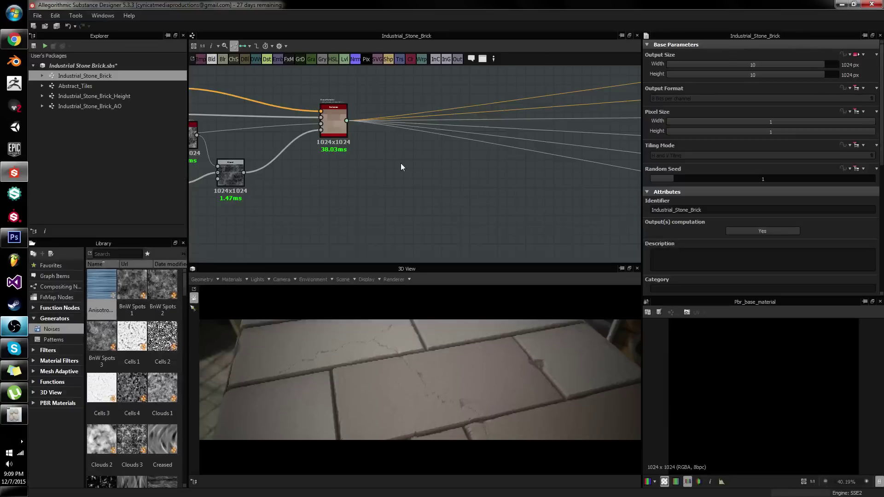
Examine the Base Material node and its output connections in the Industrial_Stone_Brick graph
middle_click_drag(429, 168, 414, 214)
scroll(358, 202, "up", 3)
scroll(357, 200, "up", 1)
middle_click_drag(363, 181, 364, 249)
scroll(385, 139, "down", 2)
middle_click_drag(385, 139, 370, 201)
scroll(344, 126, "down", 1)
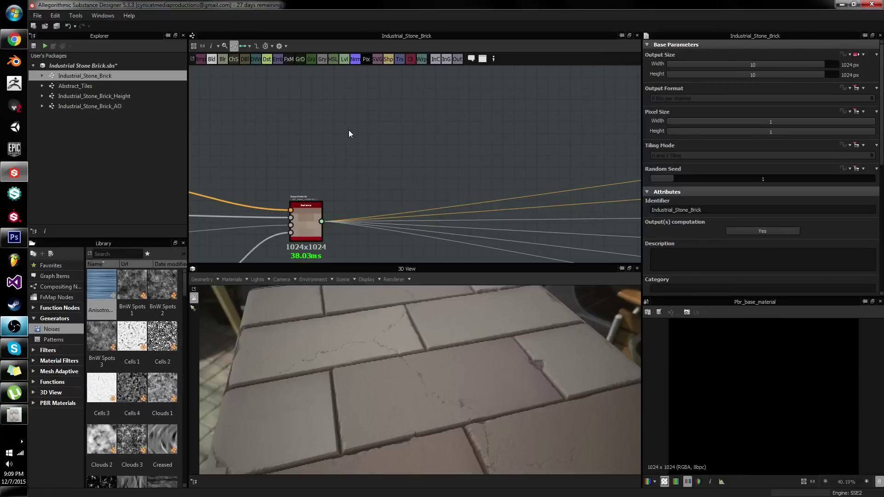
middle_click_drag(394, 168, 512, 95)
scroll(472, 117, "up", 7)
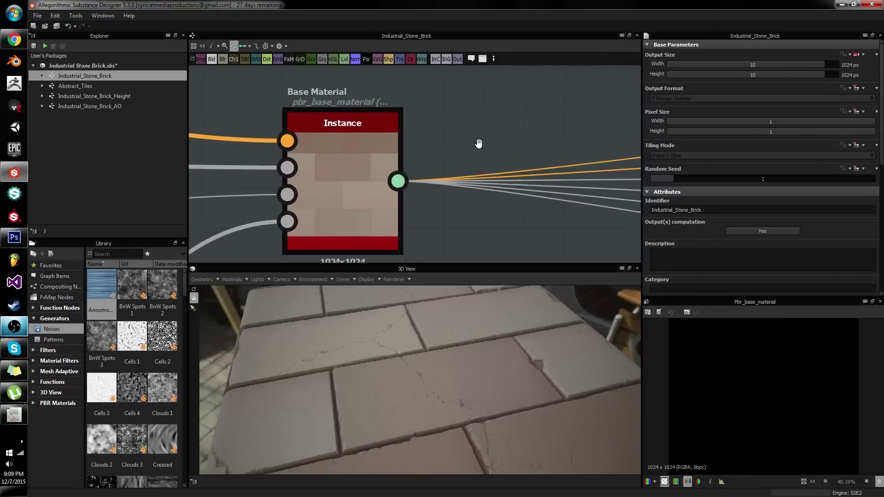
scroll(446, 134, "down", 3)
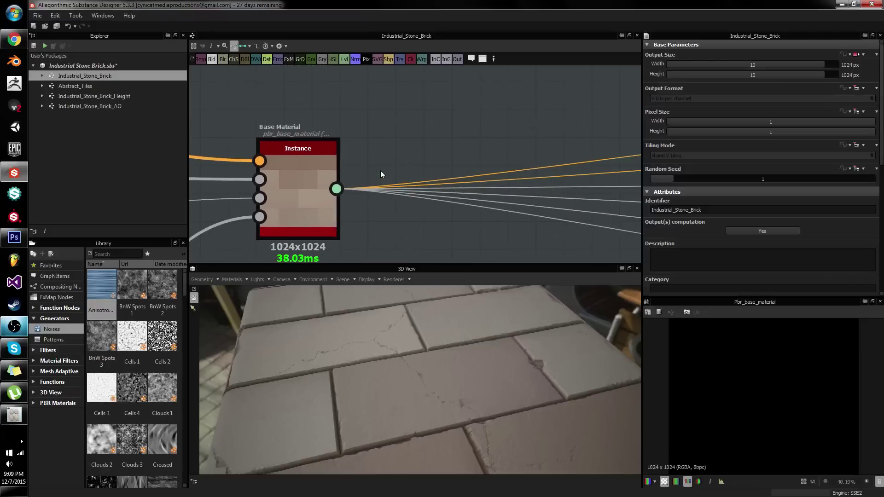
Compare the Standard and Compact Material link modes on the Base Material node and try pulling links from its Base Color output
key("1")
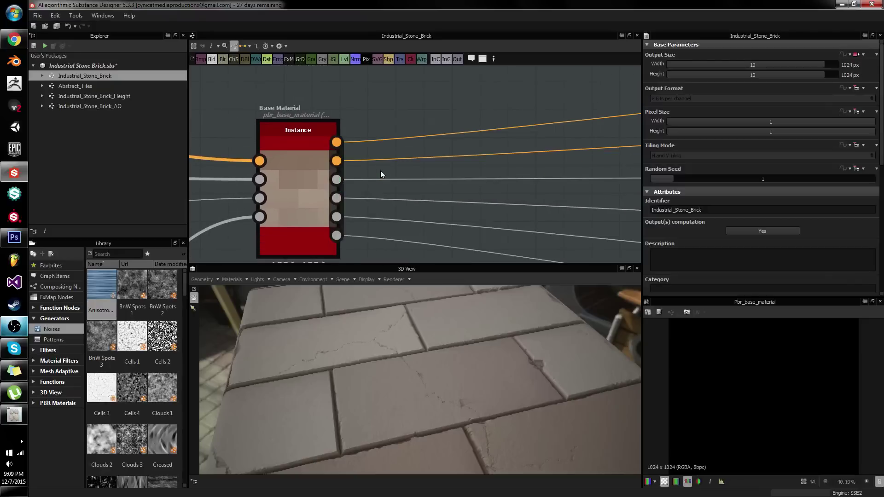
key("3")
key("1")
key("3")
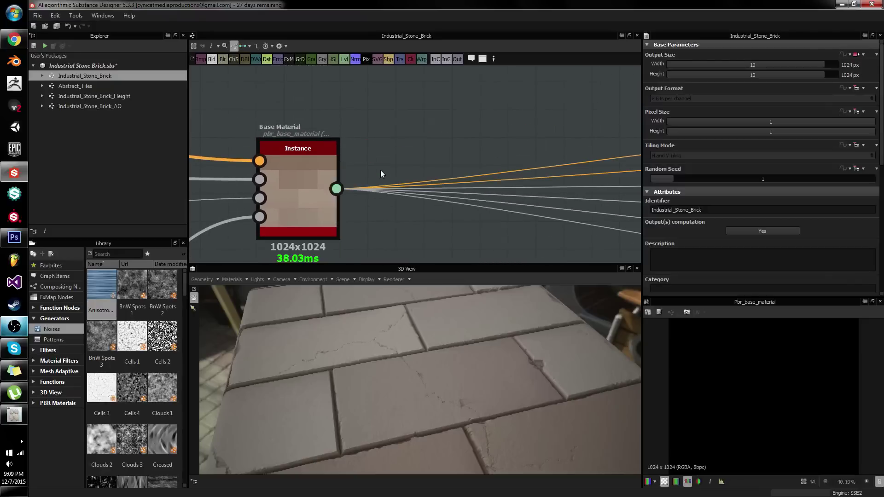
key("1")
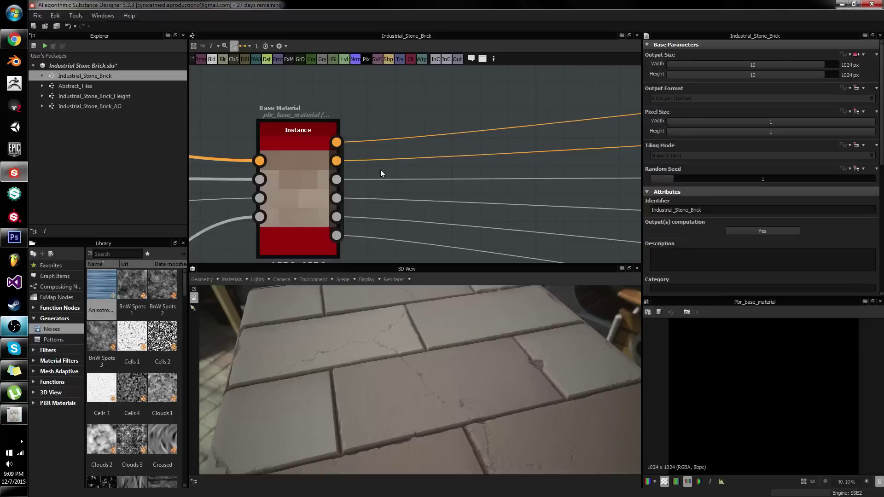
left_click_drag(337, 143, 416, 271)
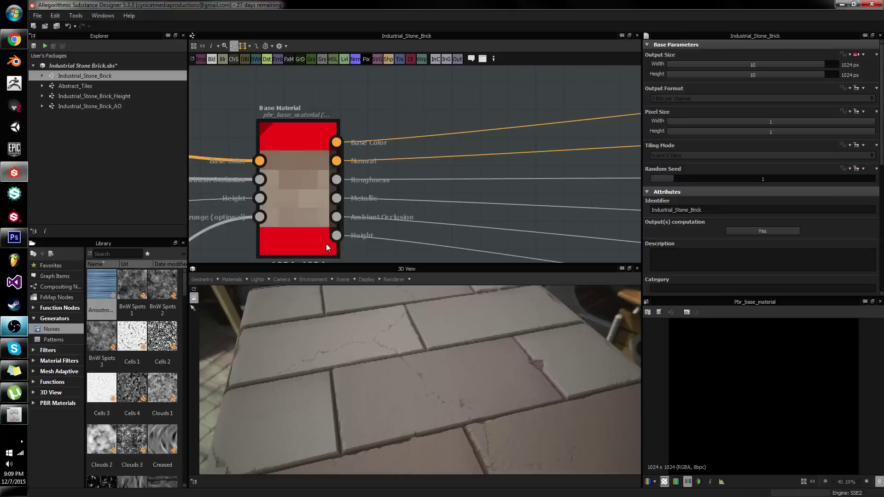
left_click_drag(337, 142, 287, 113, "shift")
Try the Material link mode on the Base Material's outputs and set the graph's link creation mode to Compact Material
left_click(243, 44)
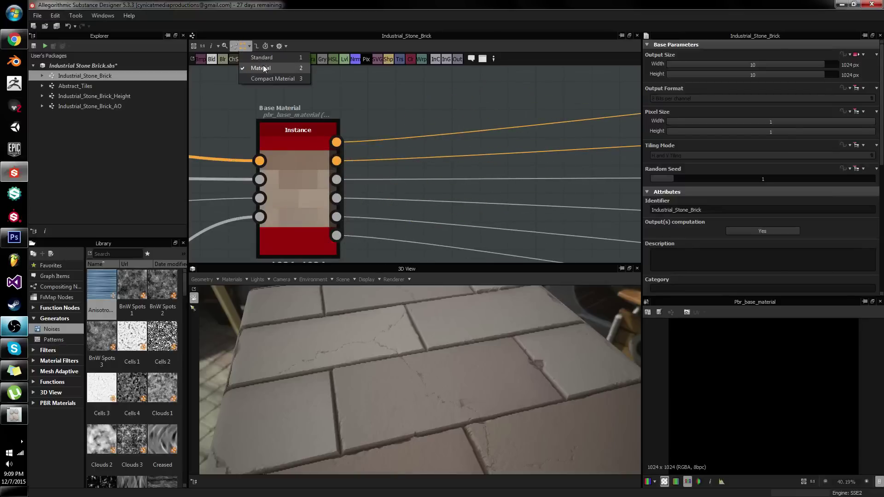
left_click(263, 68)
left_click_drag(337, 142, 456, 180, "shift")
left_click(245, 48)
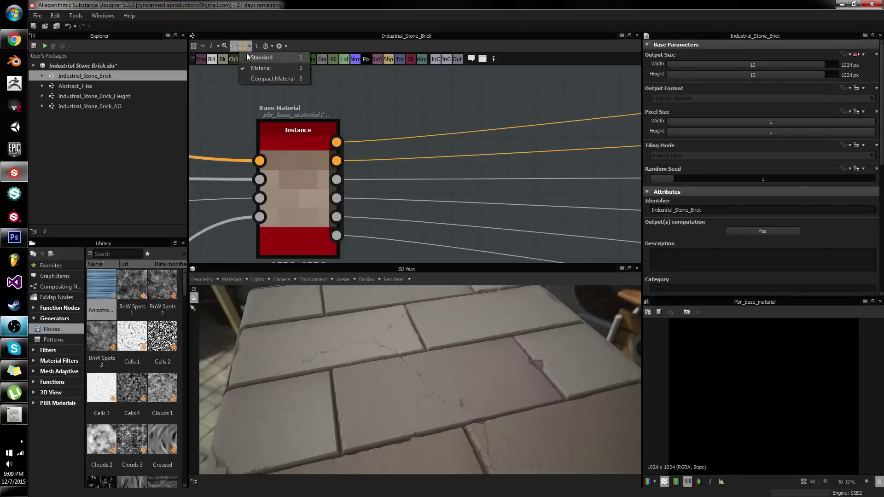
left_click(251, 79)
mouse_move(337, 189)
left_mouse_down()
mouse_move(475, 132)
mouse_move(388, 79)
mouse_move(339, 179)
left_mouse_up()
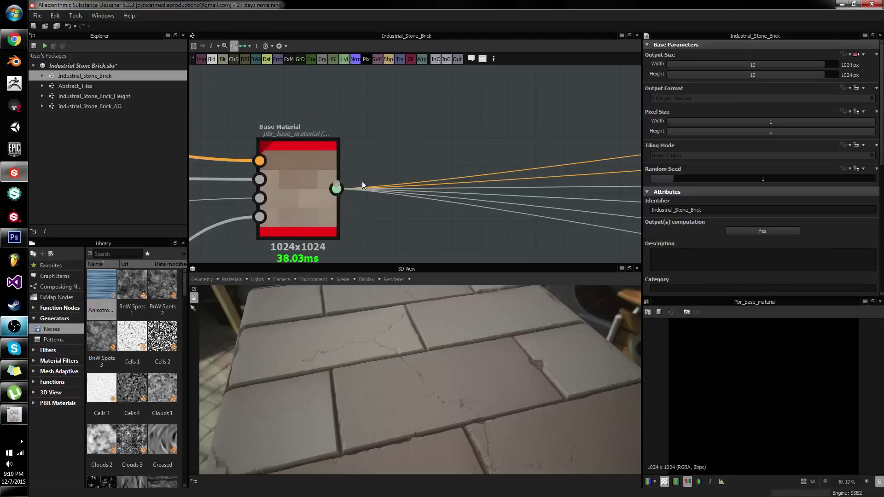
Examine the whole graph from the Base Material node to the output nodes, including the bundled compact connections
left_click_drag(394, 160, 378, 171)
scroll(346, 176, "down", 3)
middle_click_drag(346, 176, 480, 139)
scroll(480, 139, "down", 3)
middle_click_drag(300, 115, 353, 187)
scroll(414, 166, "up", 3)
scroll(433, 187, "down", 4)
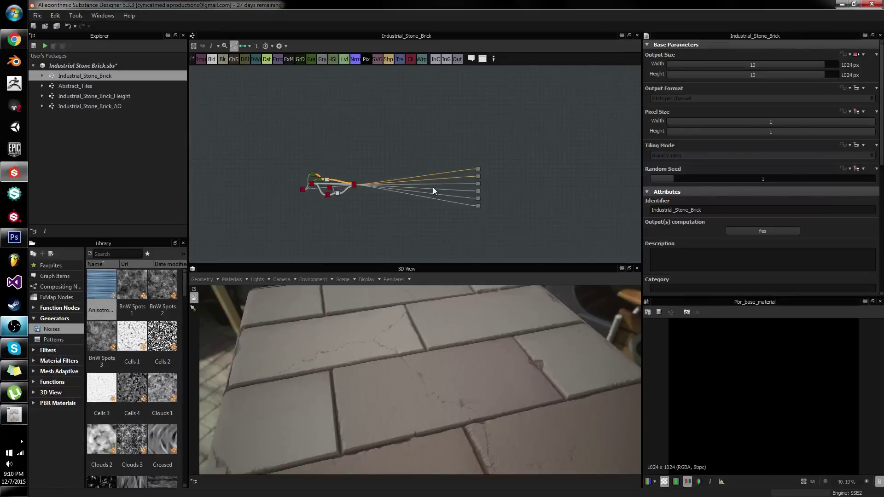
scroll(433, 187, "up", 5)
middle_click_drag(503, 201, 545, 127)
scroll(349, 177, "down", 3)
scroll(292, 134, "up", 4)
scroll(432, 157, "up", 3)
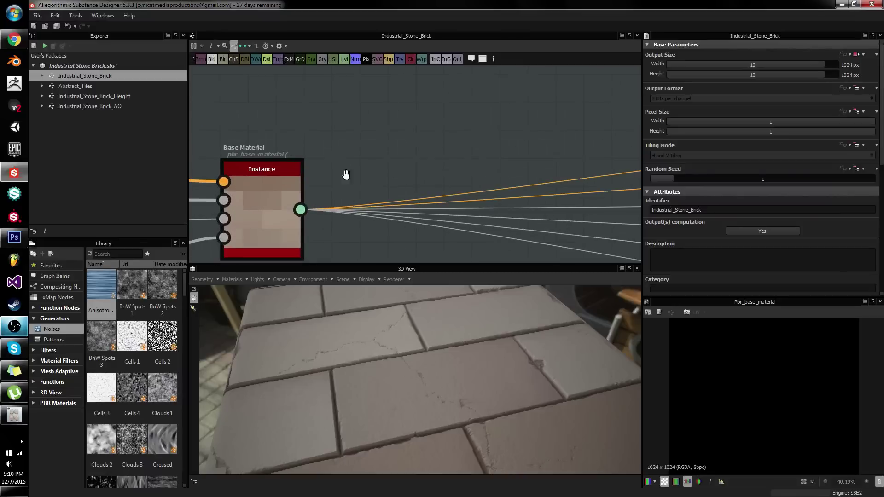
middle_click_drag(346, 175, 374, 137)
scroll(374, 138, "down", 1)
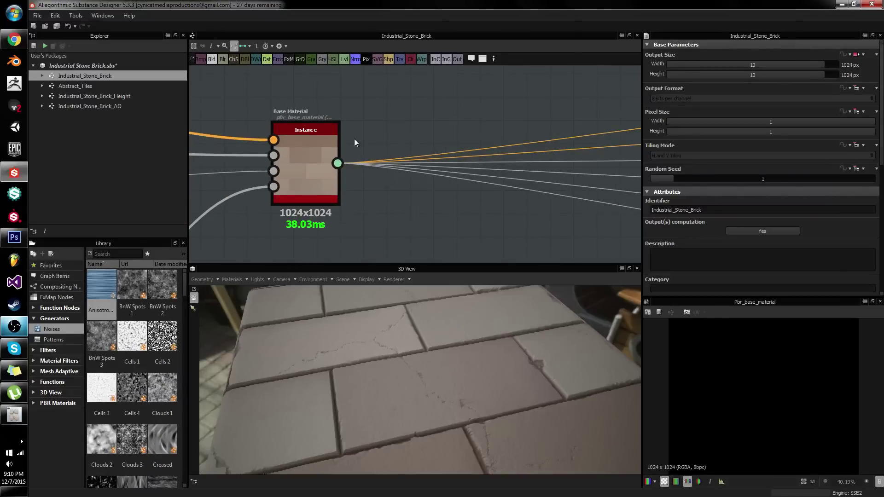
Try pulling the bundled links away from the Base Material node's single compact output
left_click_drag(337, 163, 554, 129, "shift")
scroll(396, 150, "down", 2)
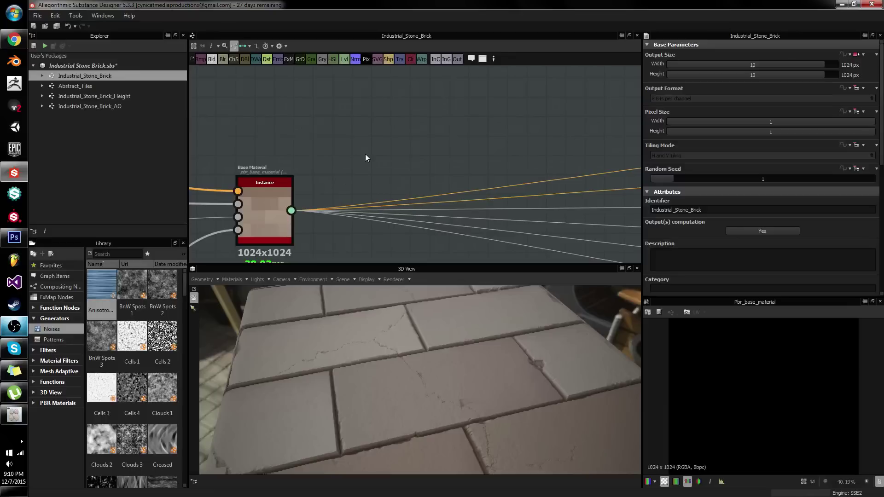
scroll(363, 146, "down", 1)
scroll(369, 144, "up", 4)
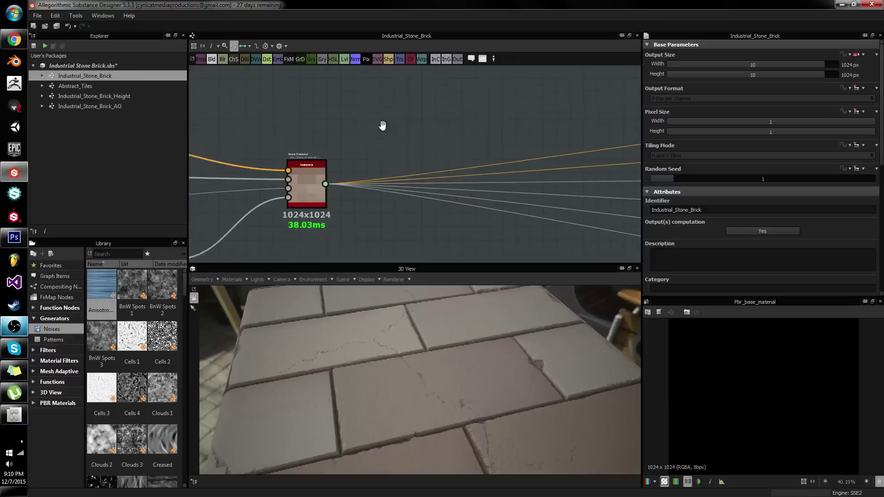
middle_click_drag(378, 139, 449, 84)
scroll(368, 138, "up", 2)
left_click_drag(357, 146, 416, 151)
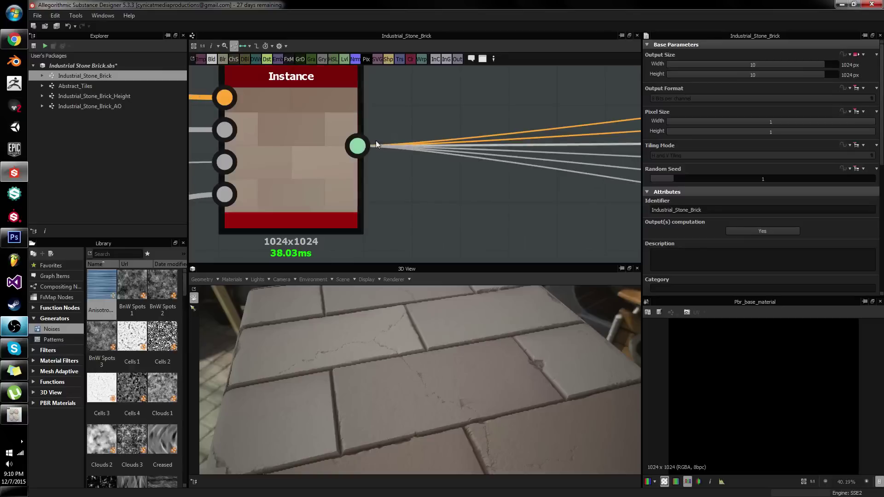
Add a Material Blend node and place it in the empty space above the Base Material's outgoing links
middle_click_drag(439, 129, 427, 136)
scroll(427, 137, "down", 3)
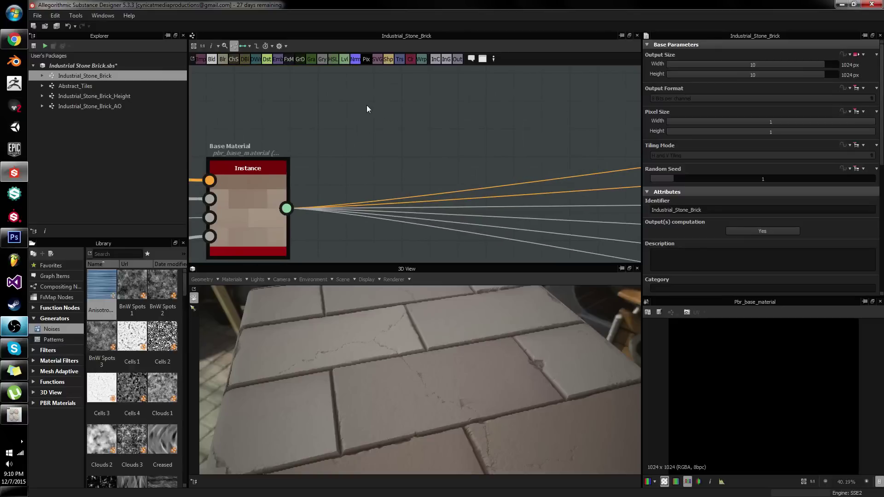
key("space")
type("material")
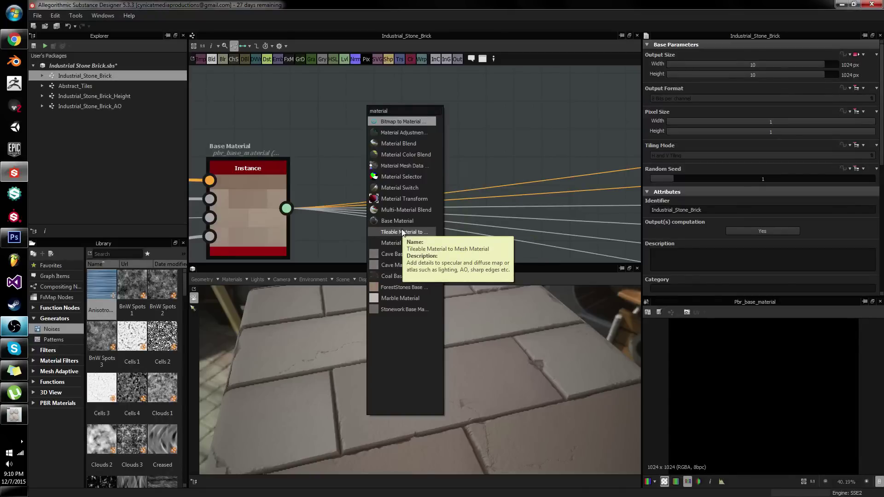
left_click(408, 144)
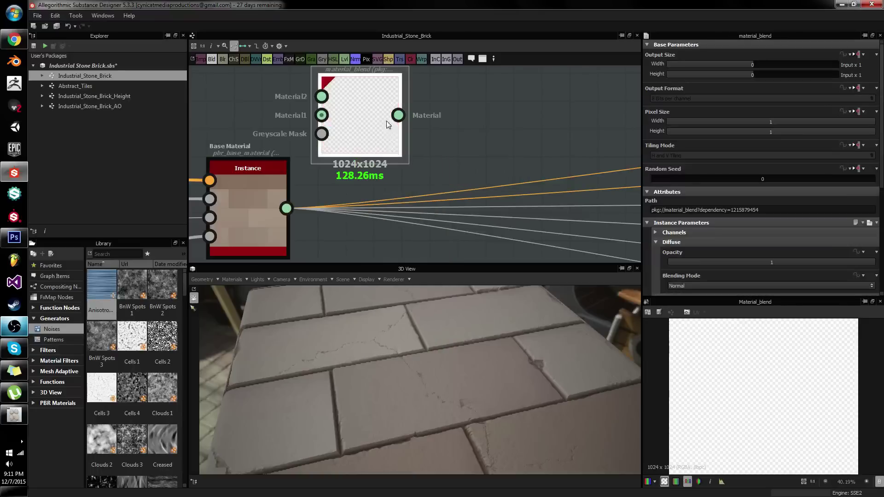
left_click_drag(374, 115, 496, 134)
middle_click_drag(293, 134, 369, 175)
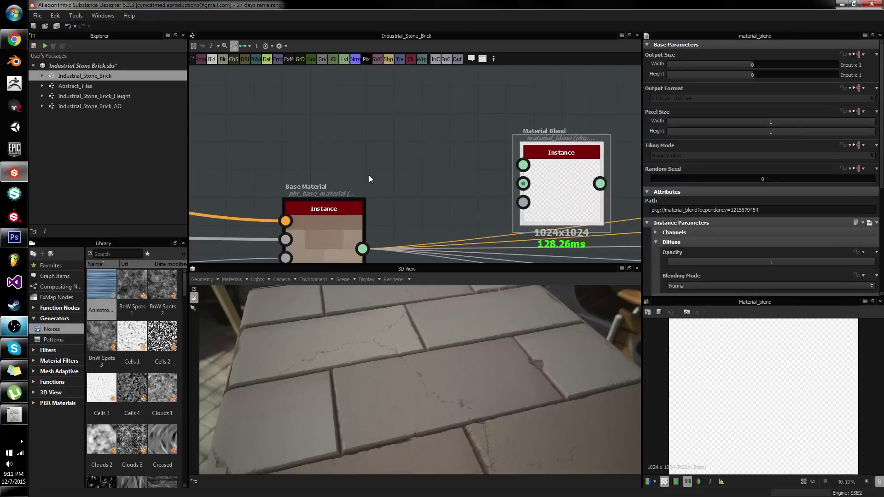
Add a second Base Material node above the existing one
left_click(344, 142)
key("space")
type("base material")
key("Return")
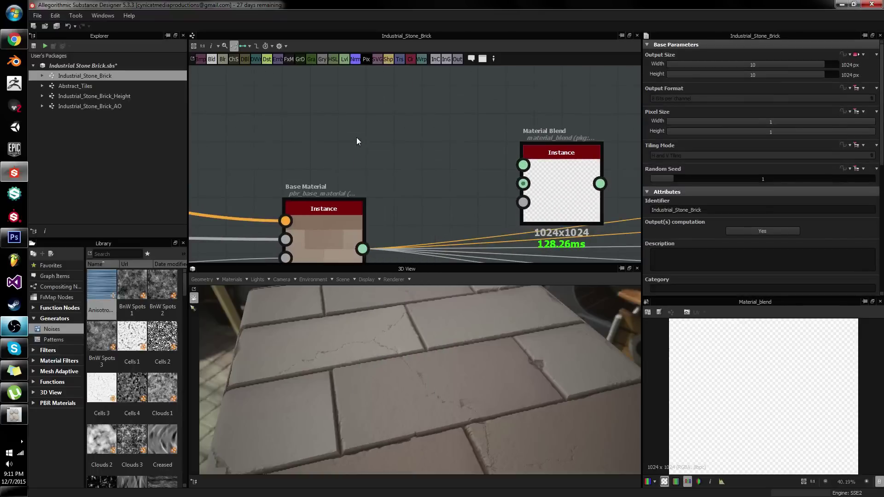
Connect the new Base Material to the Material Blend's Material2 input and the original Base Material to Material1
left_click_drag(390, 127, 364, 250)
left_click(568, 197)
middle_click_drag(568, 197, 408, 175)
scroll(408, 176, "down", 1)
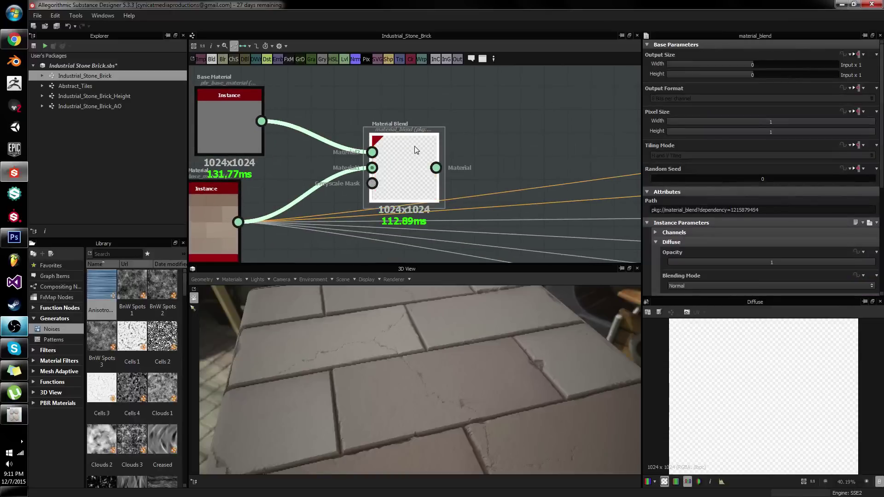
middle_click_drag(415, 145, 514, 168)
scroll(446, 159, "down", 3)
scroll(447, 158, "down", 2)
scroll(282, 164, "down", 1)
scroll(514, 169, "up", 2)
scroll(514, 168, "up", 3)
scroll(300, 134, "up", 1)
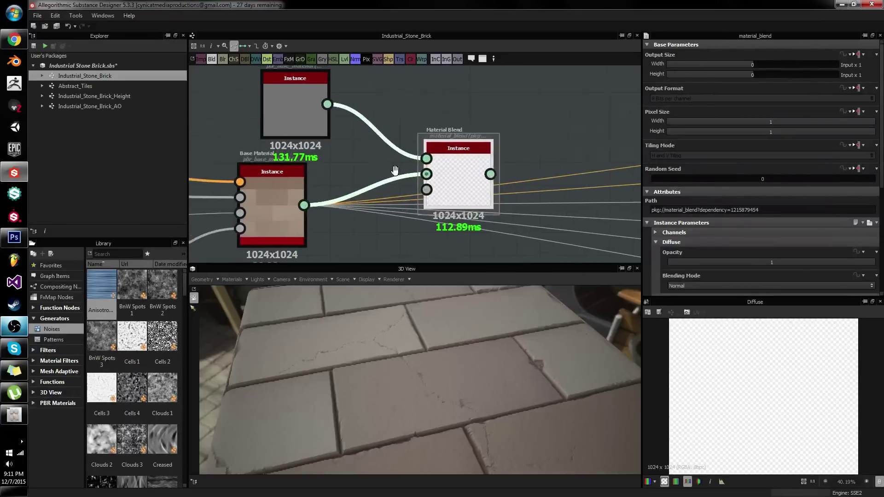
Arrange the new Base Material directly above the original one, with the Material Blend node between their heights
mouse_move(286, 134)
middle_mouse_down()
mouse_move(339, 189)
mouse_move(295, 128)
middle_mouse_up()
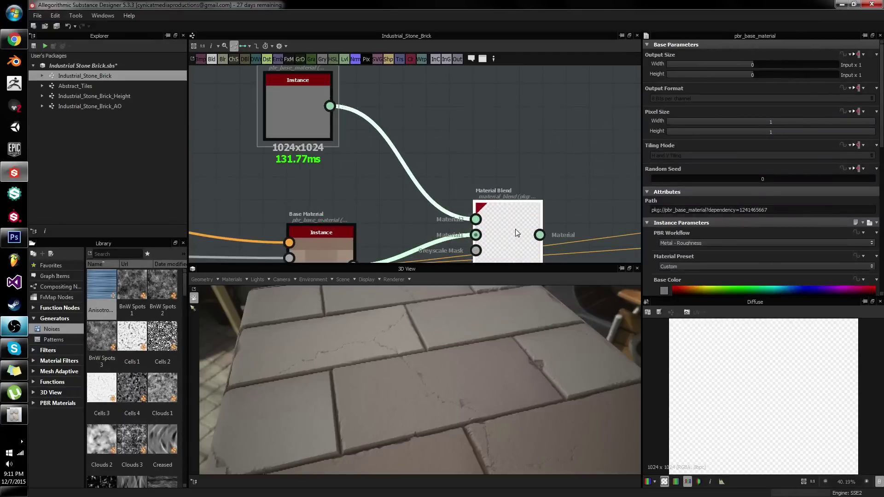
middle_click_drag(518, 224, 493, 142)
scroll(493, 143, "down", 1)
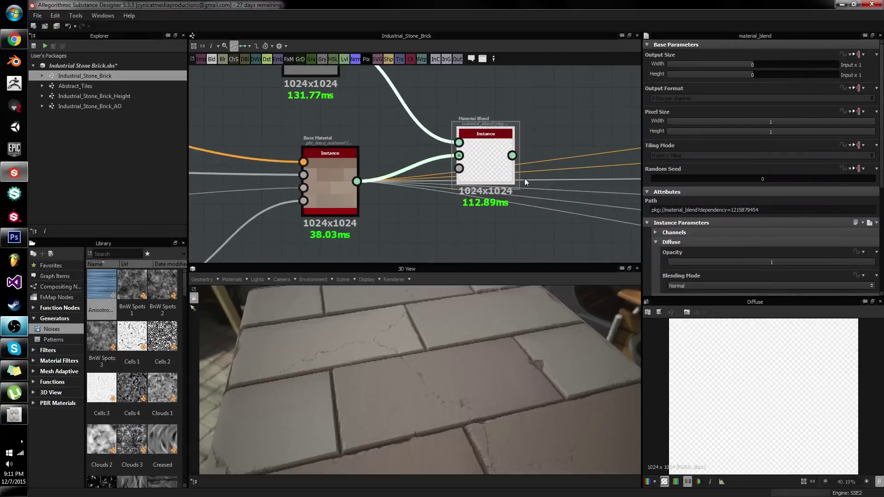
left_click_drag(505, 325, 459, 317)
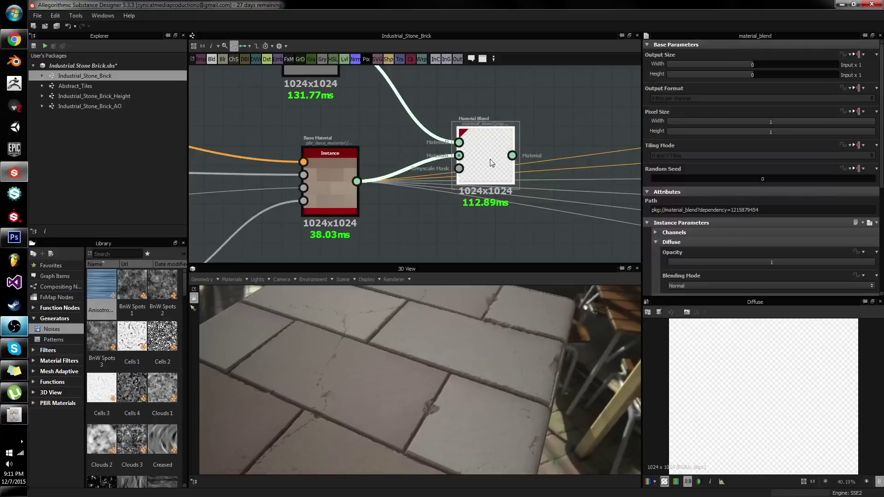
left_click_drag(492, 162, 472, 134)
middle_click_drag(306, 65, 328, 99)
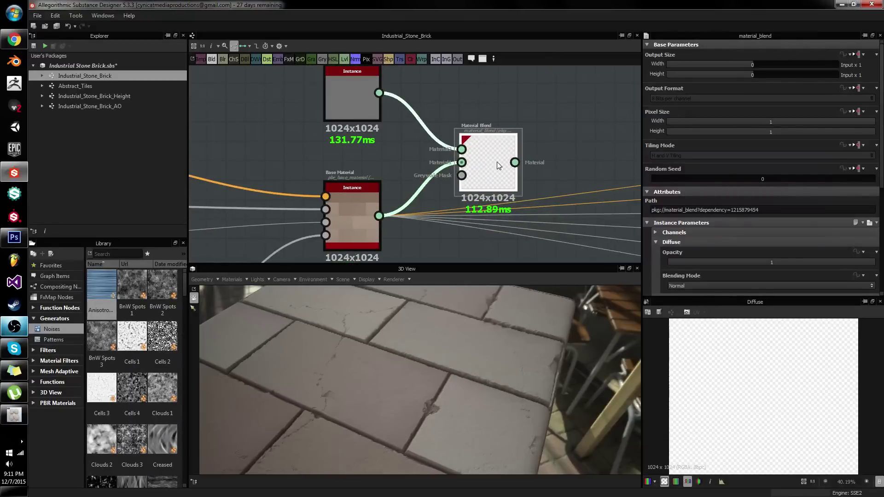
Expand the Material Blend's Channels parameters and review which channels are switched on
scroll(715, 208, "down", 3)
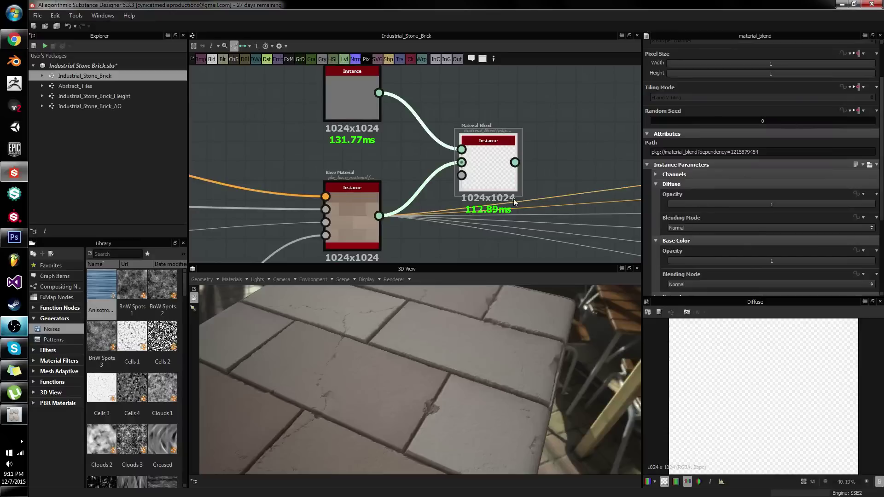
left_click(657, 175)
scroll(685, 185, "down", 1)
scroll(724, 152, "down", 5)
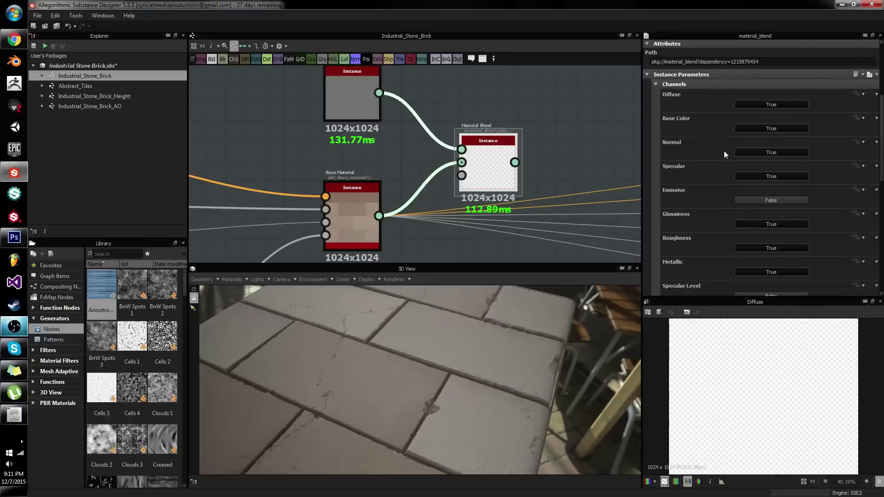
scroll(722, 168, "up", 8)
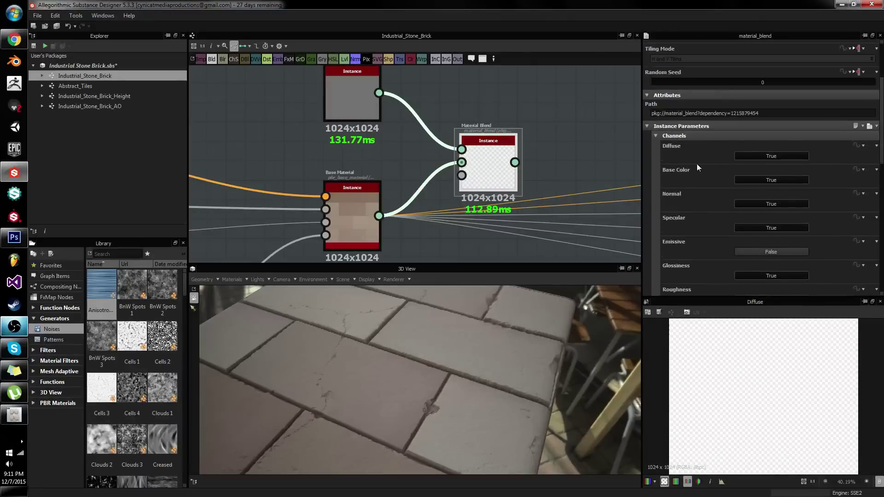
scroll(709, 133, "down", 7)
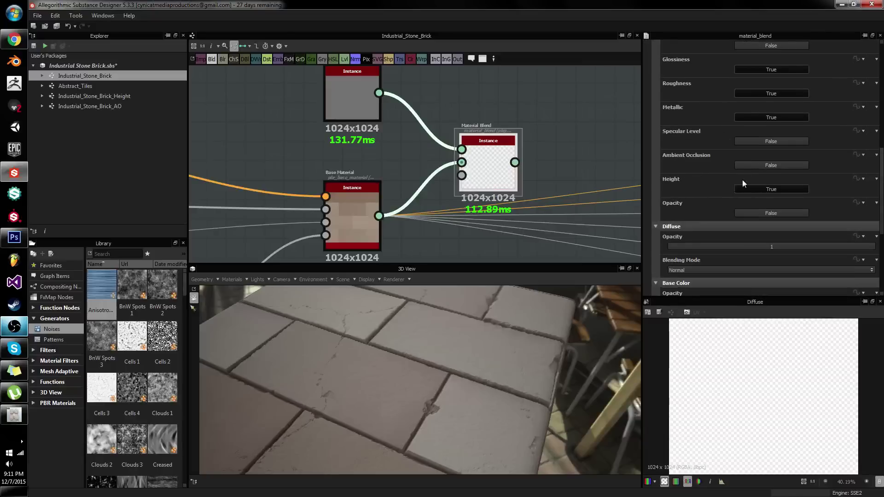
scroll(742, 180, "up", 5)
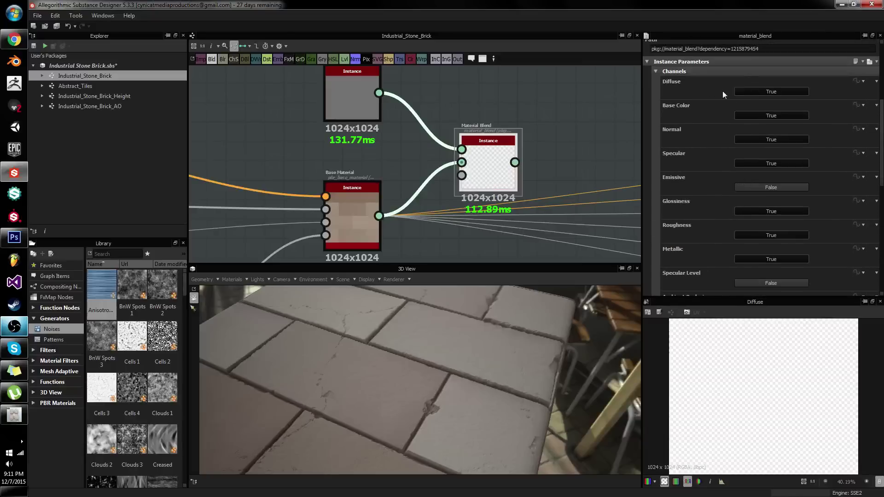
Turn off the Specular, Diffuse and Glossiness channels of the Material Blend and turn on Ambient Occlusion
left_click(753, 164)
left_click(765, 91)
scroll(767, 88, "down", 1)
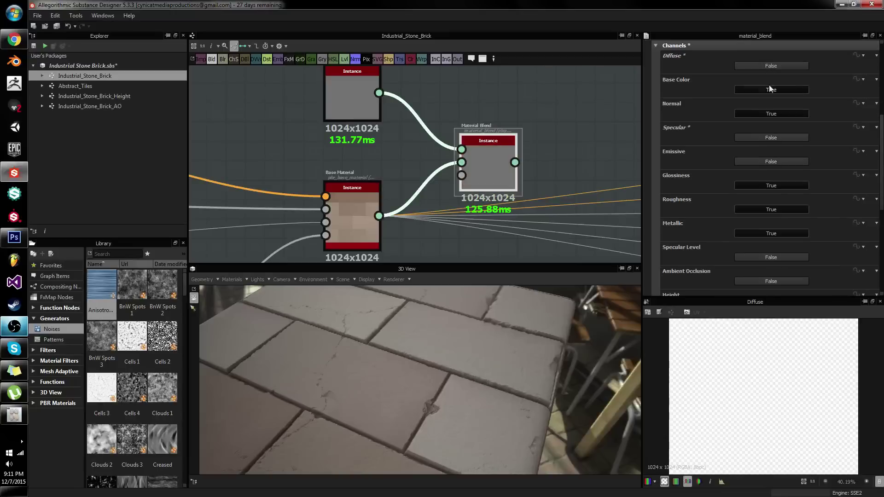
left_click(772, 186)
scroll(697, 186, "down", 3)
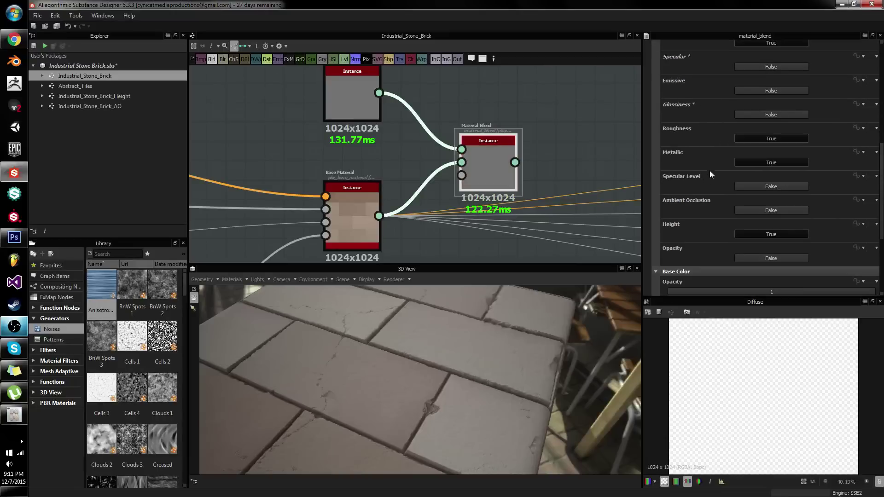
left_click(748, 211)
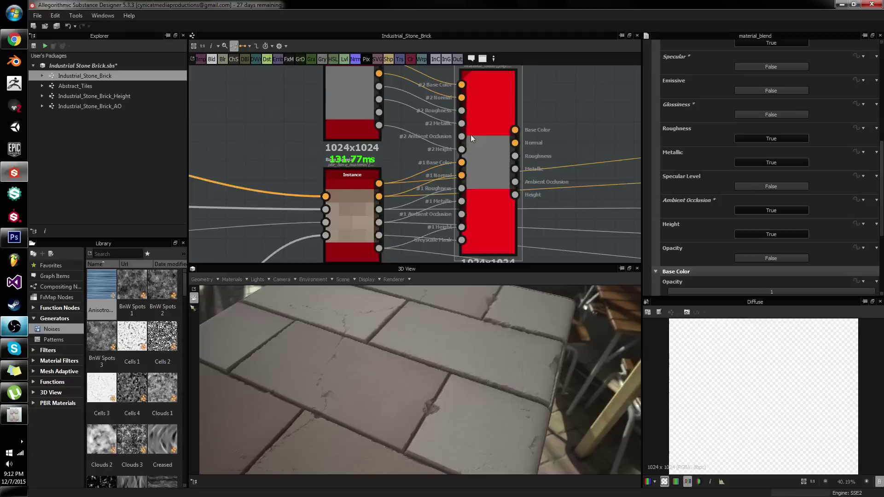
Move the Material Blend node farther from the Base Materials and transfer the original Base Material's outgoing graph links to the Material Blend's output
left_click_drag(471, 134, 618, 128)
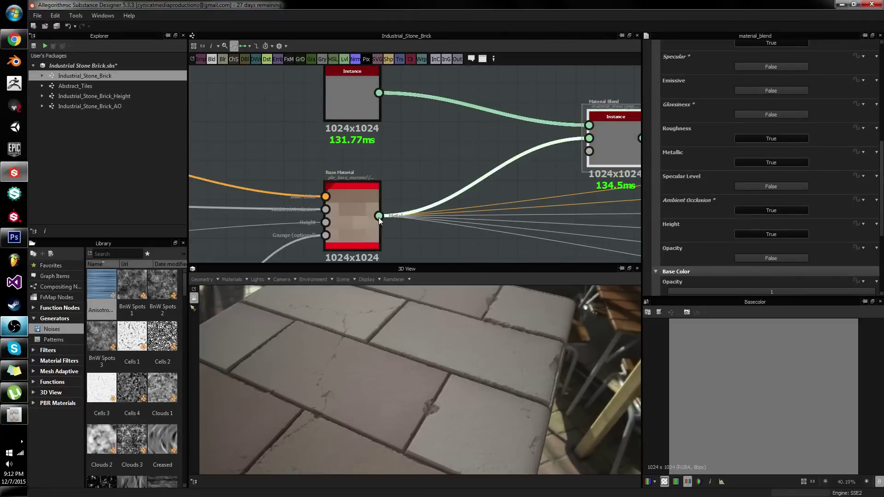
left_click_drag(380, 220, 589, 138)
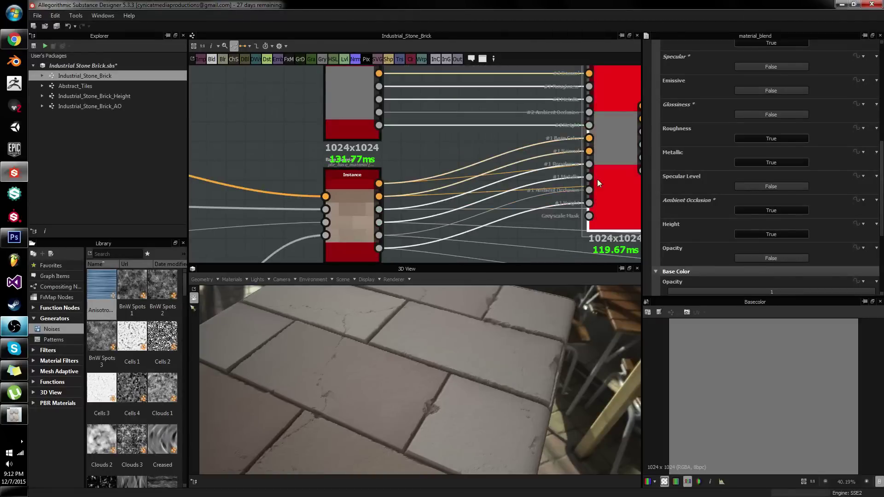
middle_click_drag(590, 169, 403, 161)
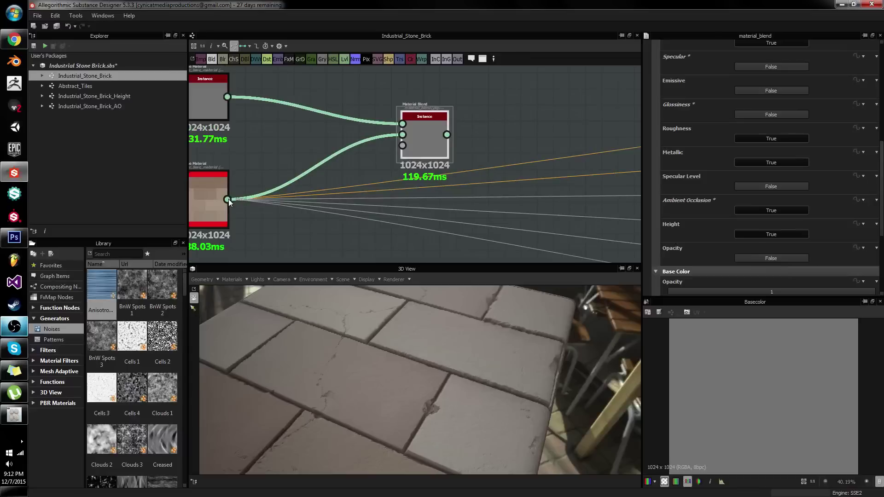
scroll(267, 200, "up", 3)
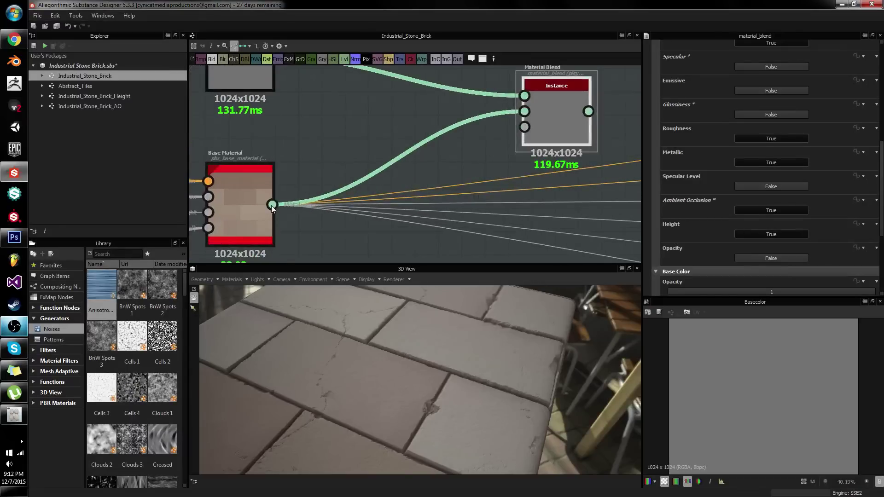
left_click_drag(272, 205, 585, 109, "shift")
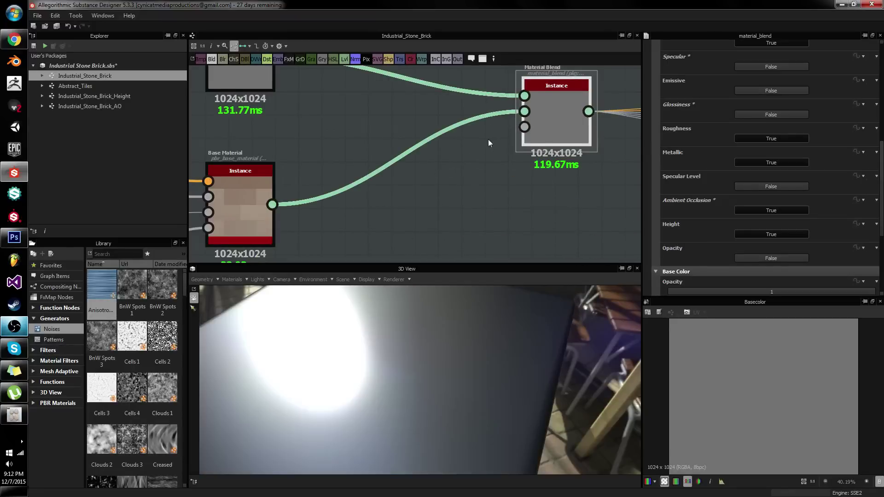
Examine the links running from both Base Materials through the Material Blend to the graph outputs
left_click(339, 118)
middle_click_drag(339, 119, 307, 197)
scroll(295, 147, "down", 3)
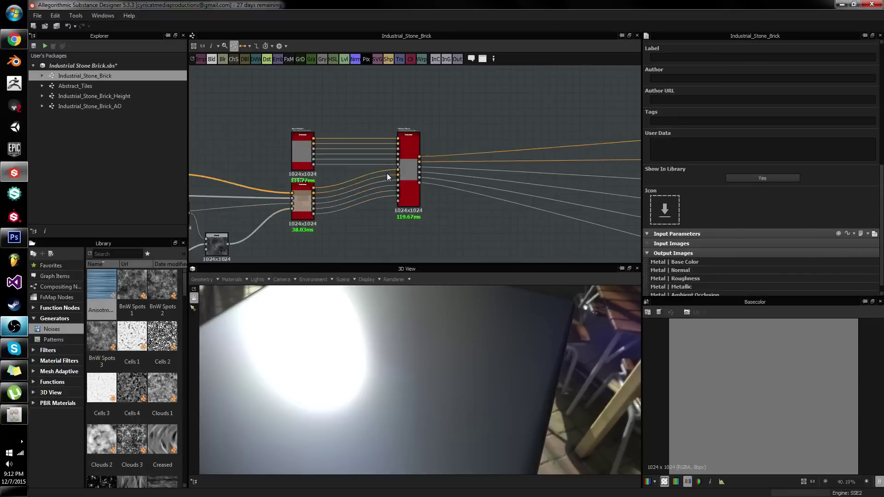
scroll(405, 150, "up", 3)
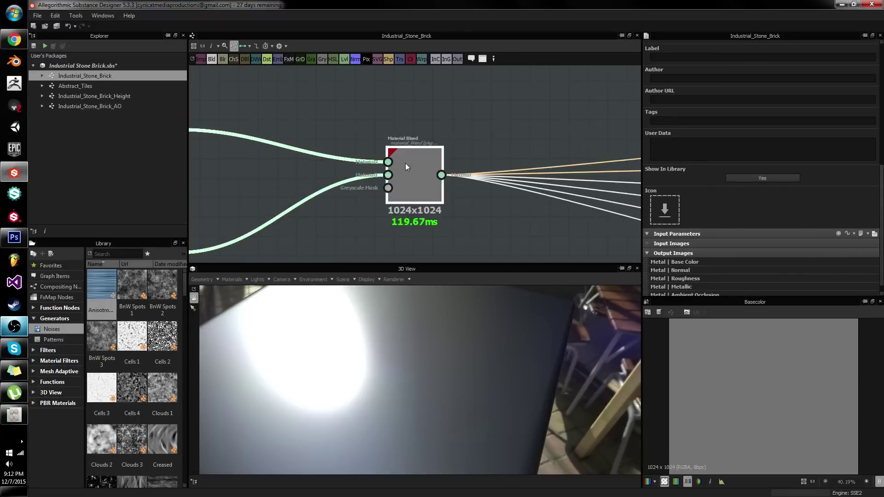
left_click(405, 163)
middle_click_drag(408, 164, 461, 165)
left_click(514, 130)
scroll(461, 166, "up", 1)
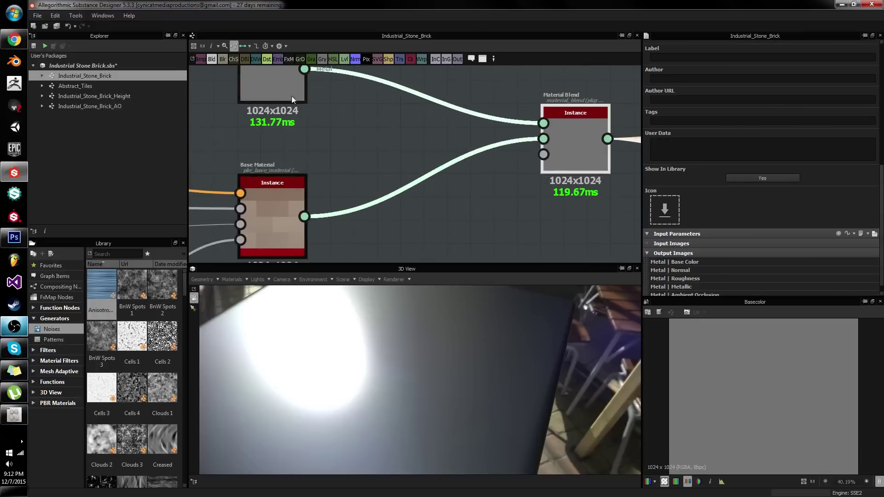
Set the new Base Material's base color to a dark brown with H 23, S 53 and V 84
left_click(293, 92)
scroll(736, 151, "down", 3)
scroll(741, 146, "up", 4)
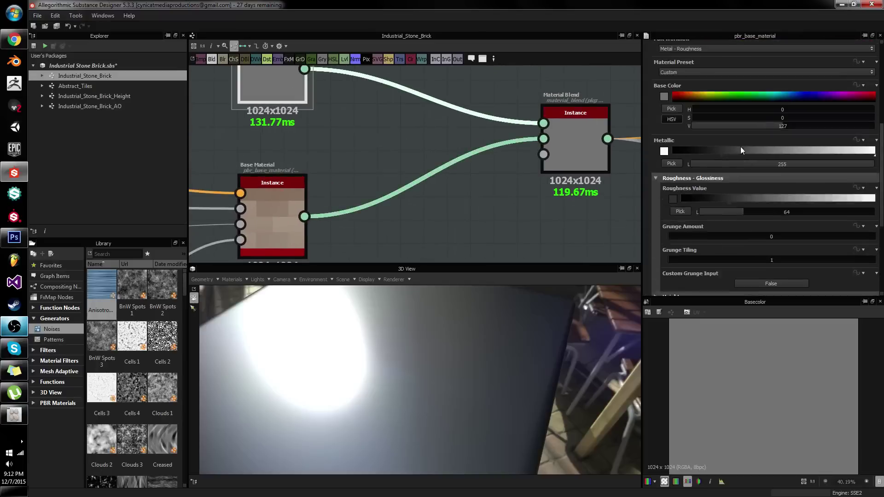
left_click_drag(760, 164, 705, 164)
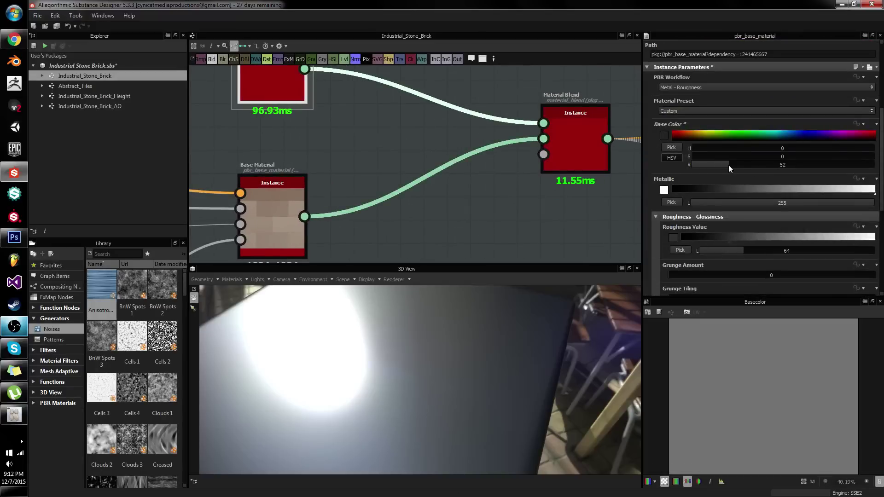
left_click_drag(733, 156, 764, 157)
left_click_drag(713, 148, 700, 147)
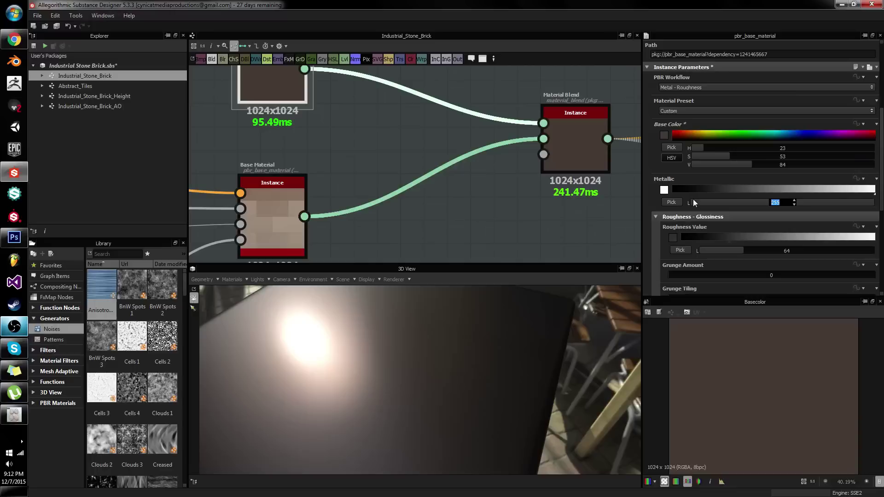
Set the new Base Material's Metallic to 0, Roughness Value to 203 and Grunge Amount to 1
type("0")
key("Return")
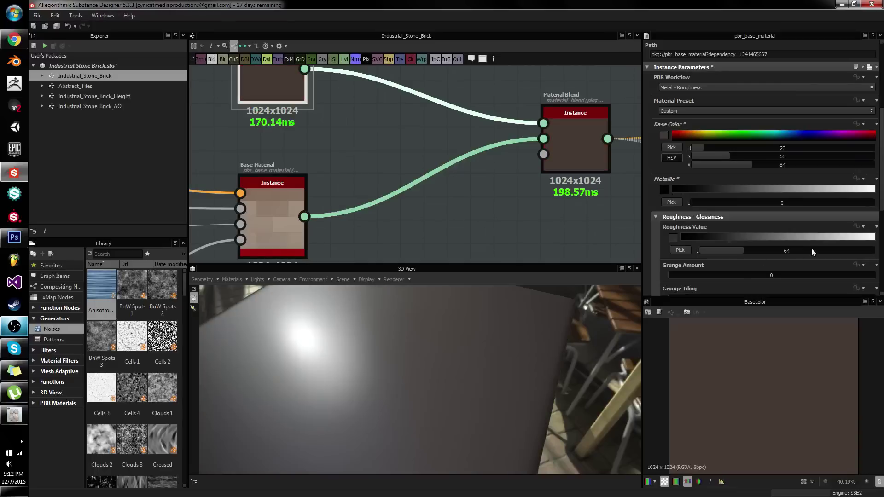
left_click_drag(812, 248, 838, 253)
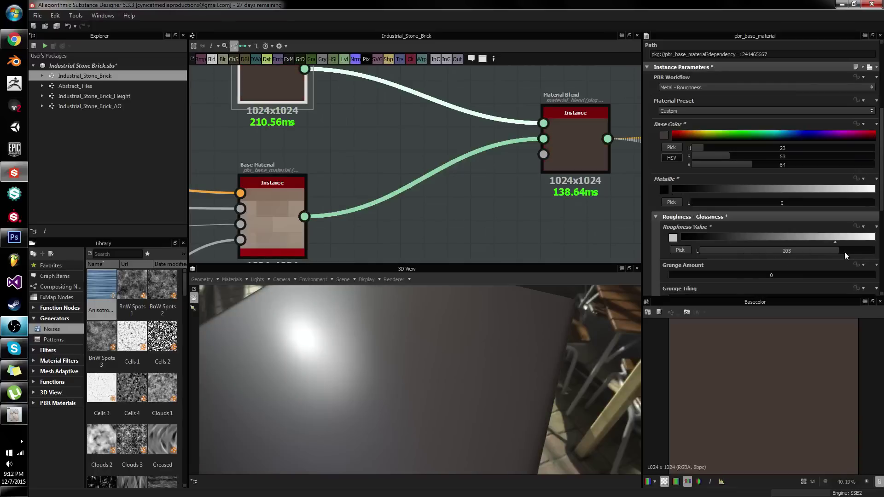
left_click(843, 277)
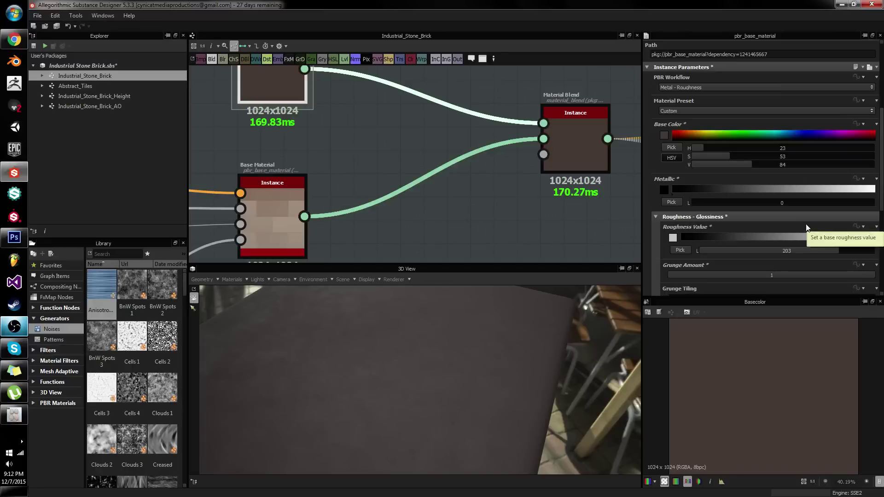
left_click_drag(599, 366, 406, 389)
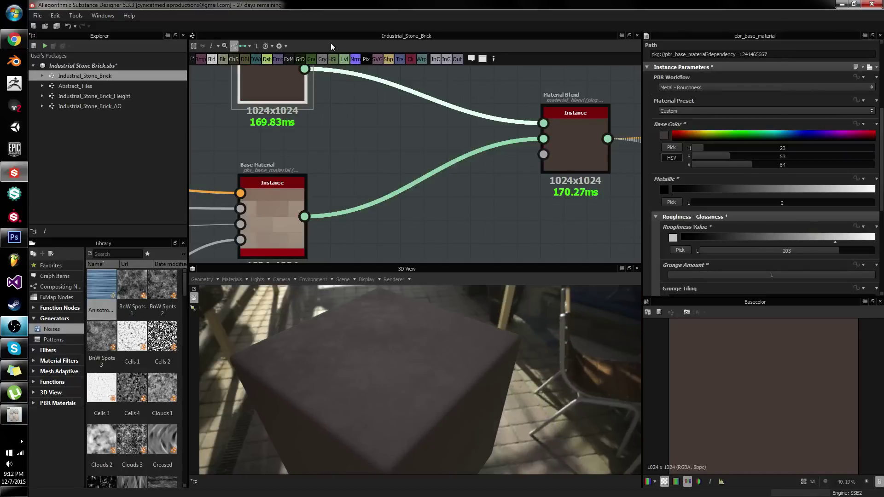
Add a Dirt 1 node below the Material Blend and connect it to the blend's Greyscale Mask input
middle_click_drag(352, 75, 460, 205)
scroll(626, 184, "down", 3)
left_click(462, 207)
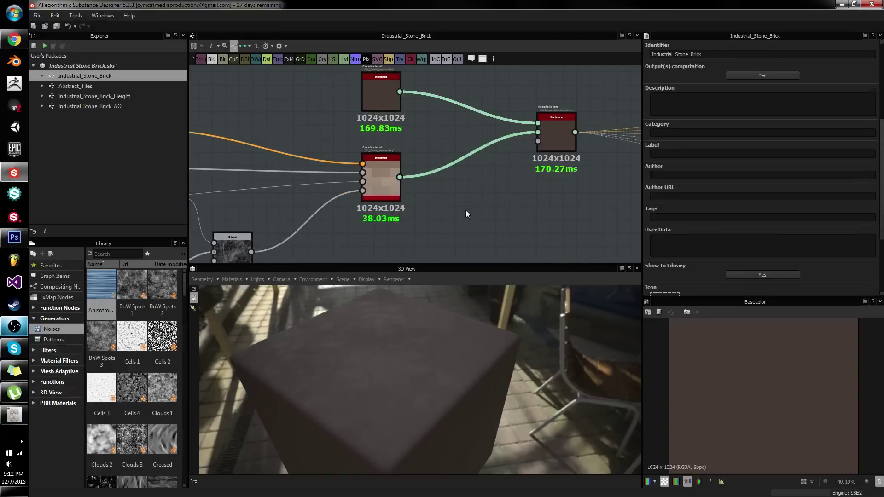
key("space")
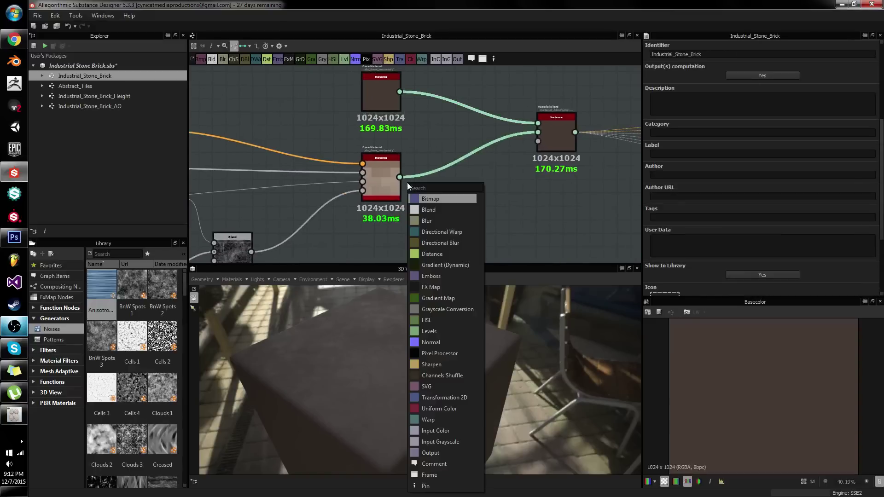
type("dirt")
key("Return")
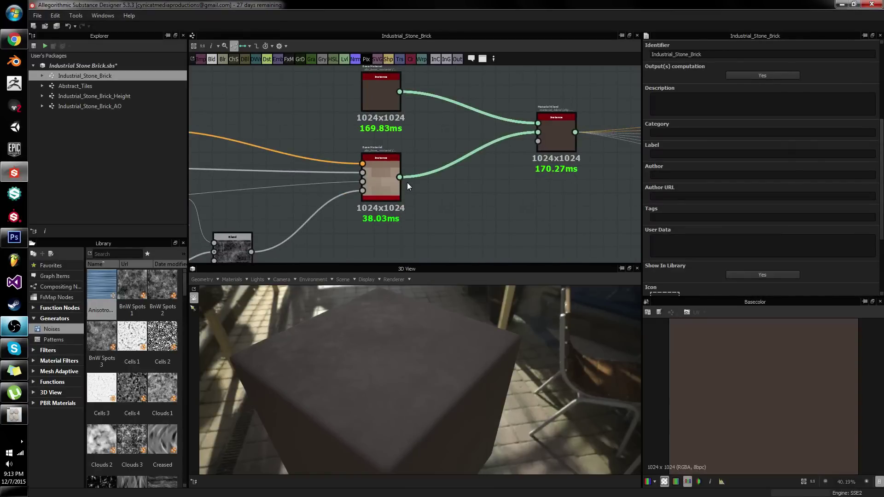
left_click_drag(407, 183, 538, 142)
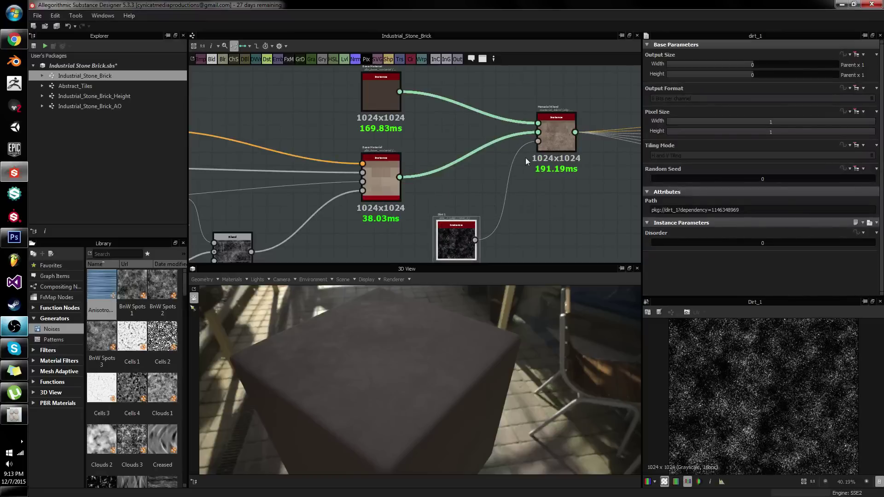
Inspect the blended brick surface up close and set the Material Blend's Height opacity to 0
left_click_drag(423, 348, 476, 332)
scroll(424, 330, "up", 5)
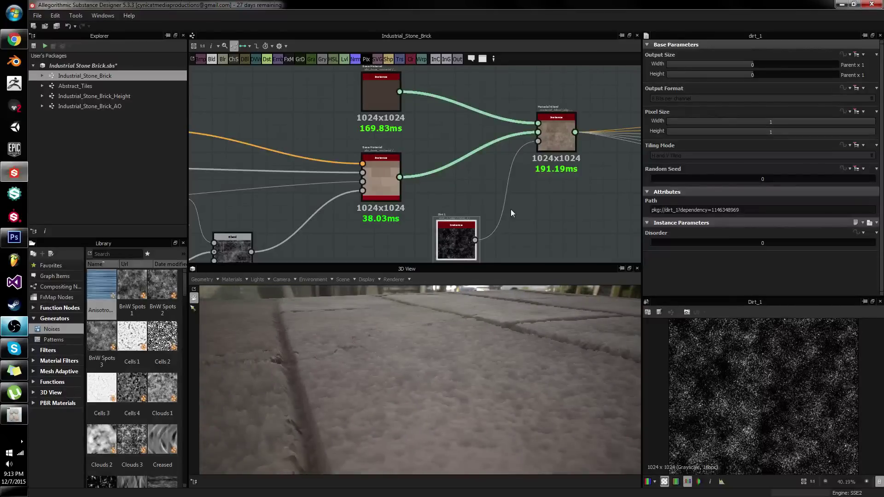
left_click(559, 139)
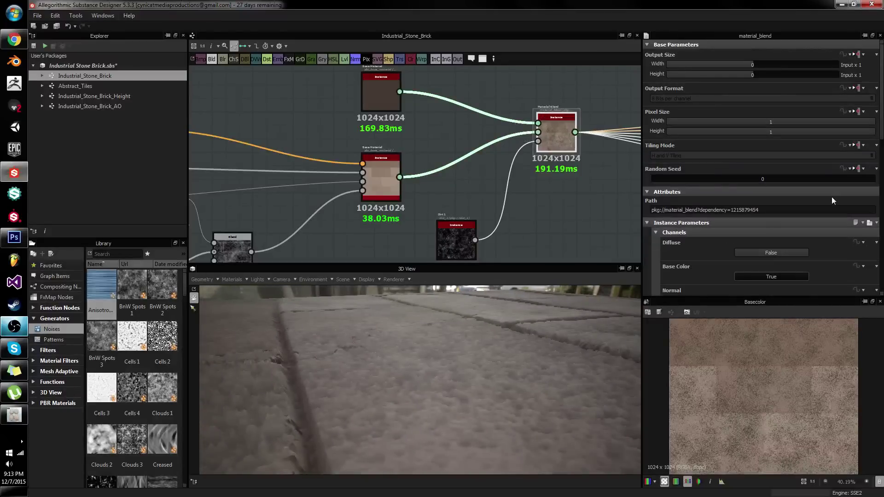
scroll(716, 156, "down", 4)
left_click(656, 104)
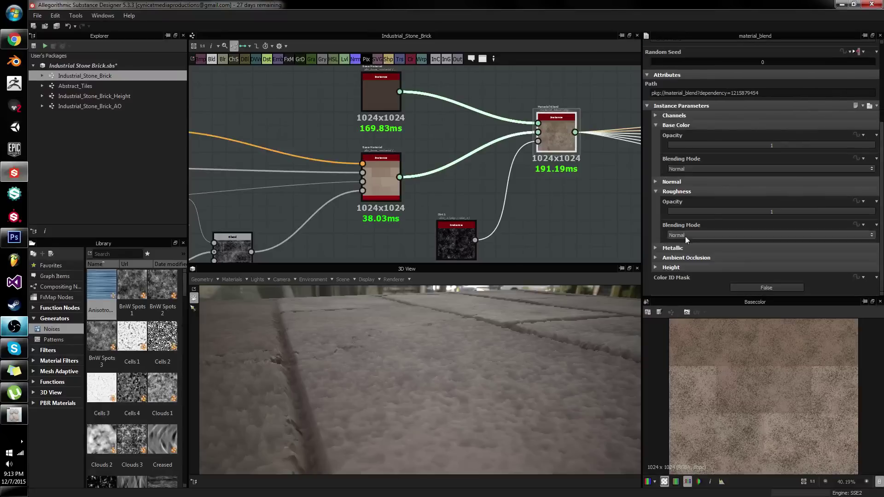
left_click(656, 268)
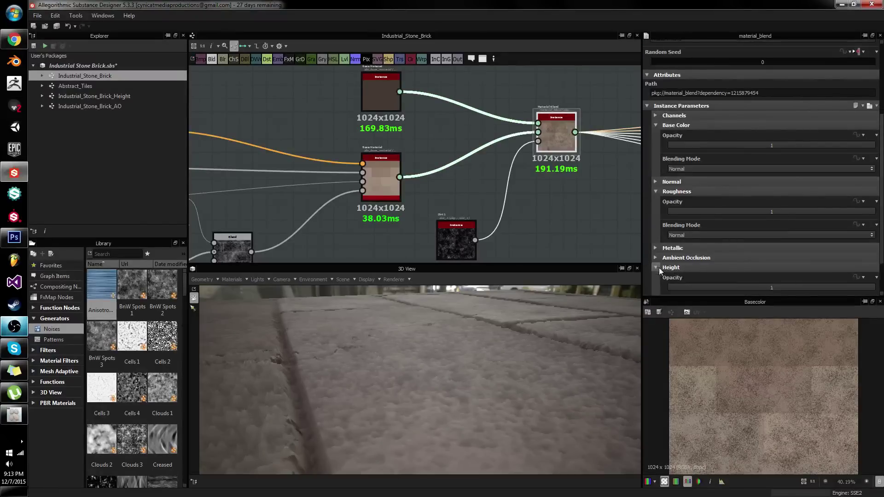
scroll(678, 254, "down", 2)
left_click_drag(673, 241, 657, 245)
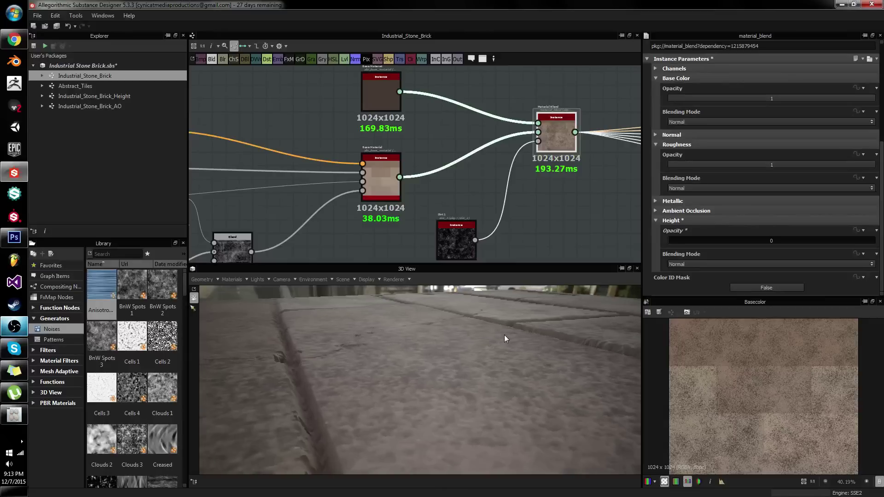
Try the Multiply blending mode for the Material Blend's Ambient Occlusion channel
left_click_drag(514, 341, 481, 363)
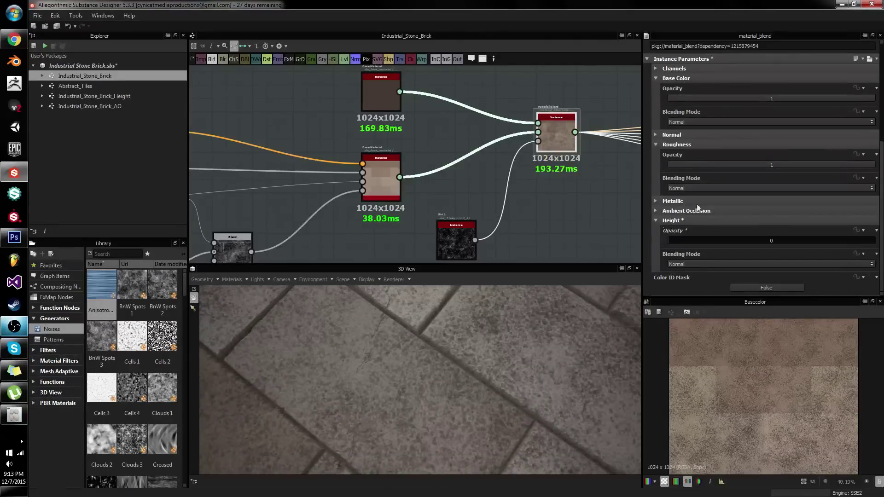
left_click(657, 220)
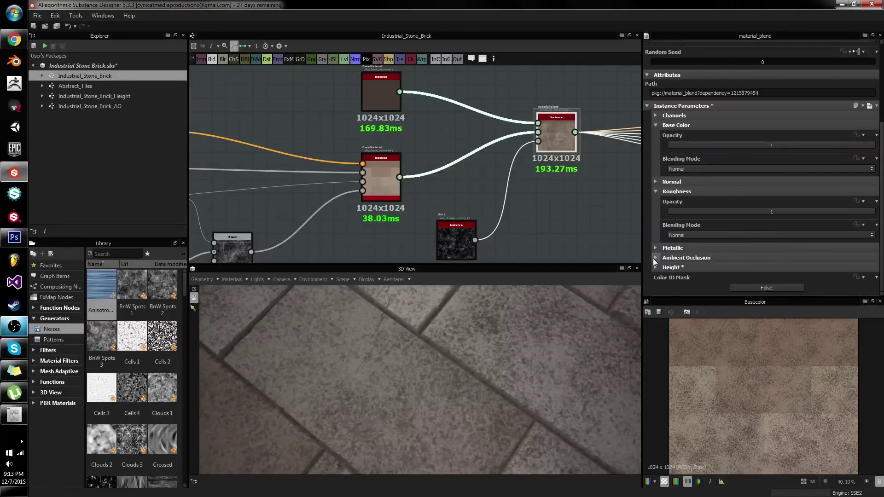
left_click(657, 259)
left_click(657, 248)
scroll(659, 249, "down", 3)
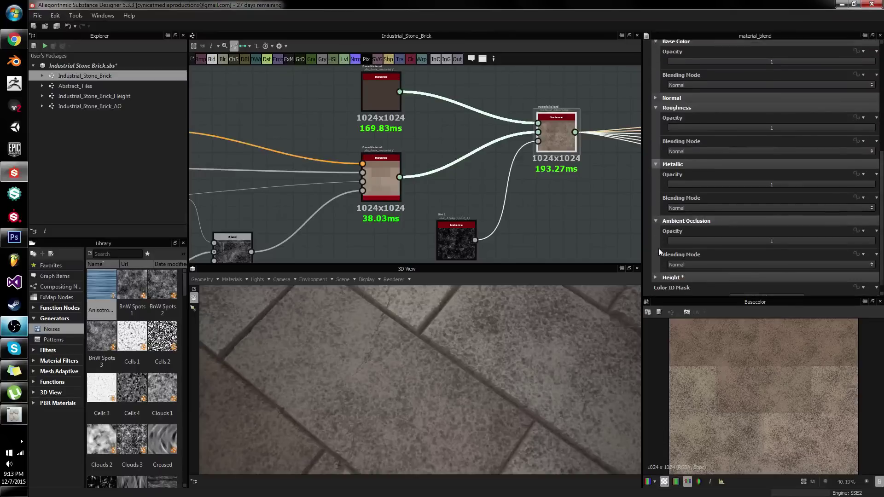
scroll(659, 251, "down", 1)
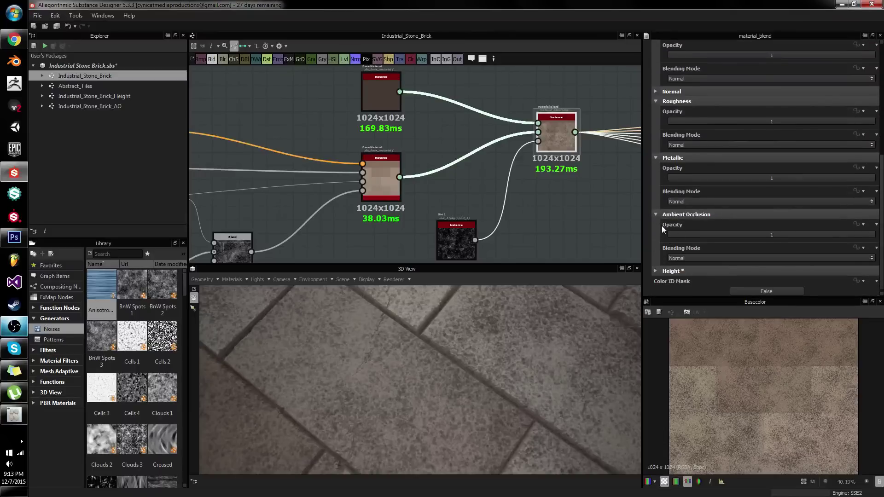
left_click(683, 257)
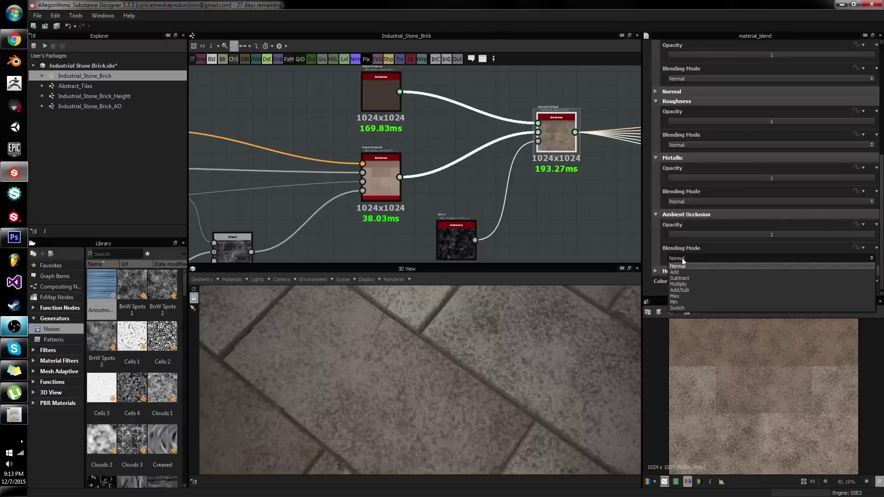
left_click(684, 284)
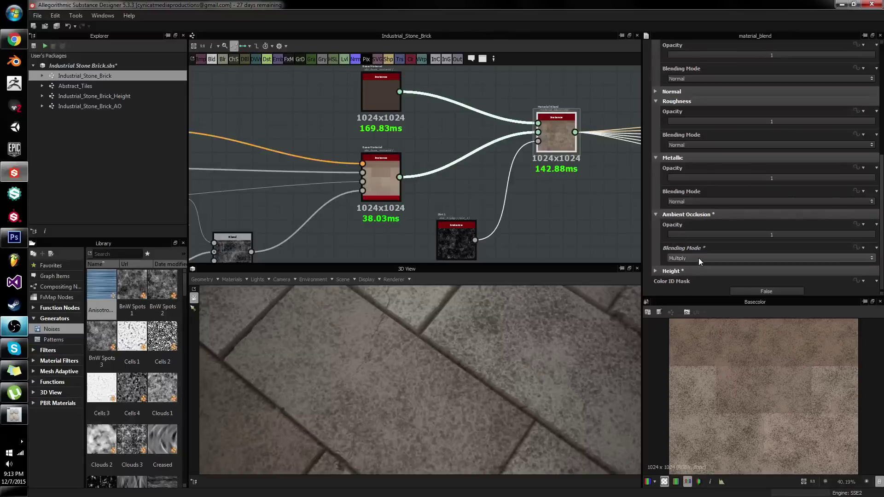
Show standard links, preview the Material Blend's Ambient Occlusion output, and set that channel's blending mode back to Normal
key("1")
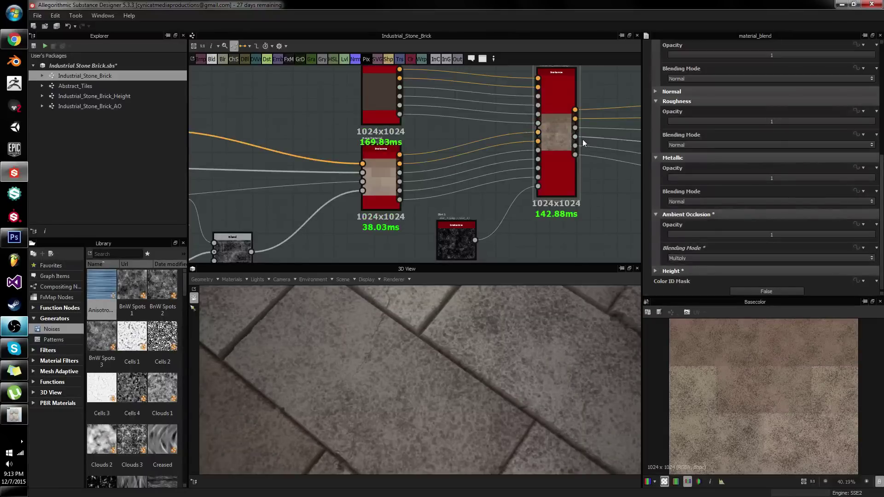
double_click(576, 146)
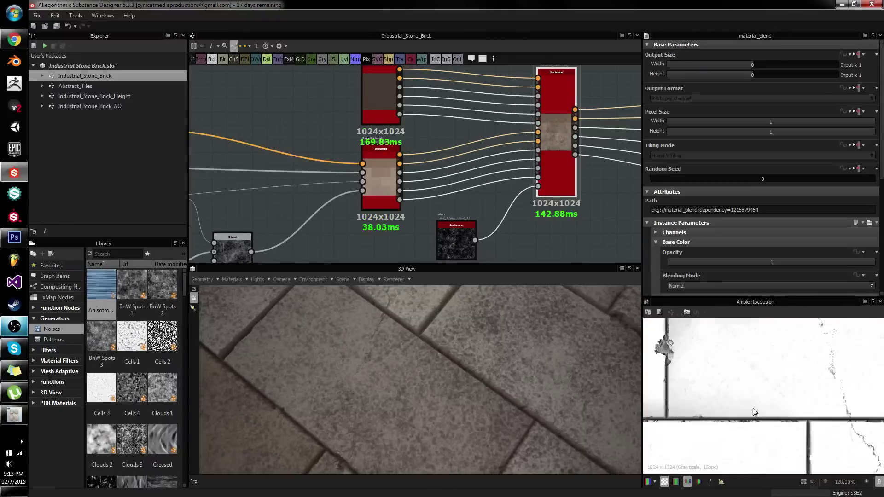
left_click(559, 162)
scroll(711, 200, "down", 6)
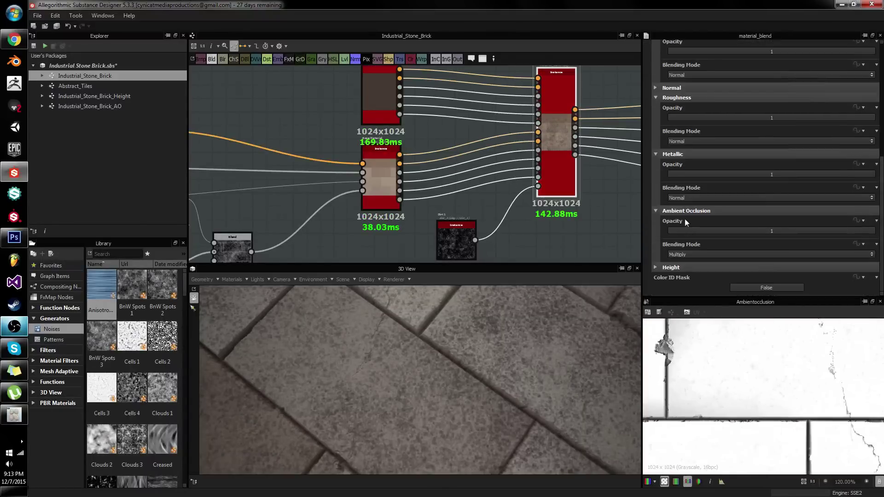
left_click(683, 255)
left_click(682, 263)
scroll(756, 413, "up", 5)
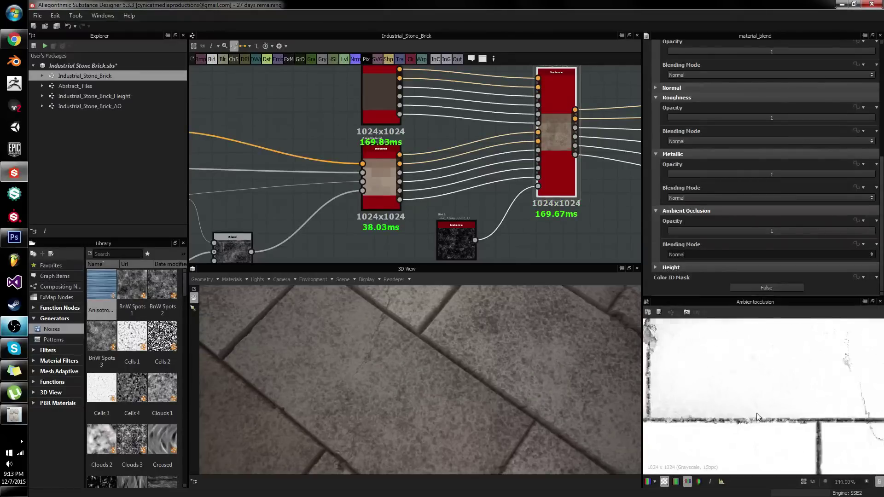
scroll(774, 431, "down", 3)
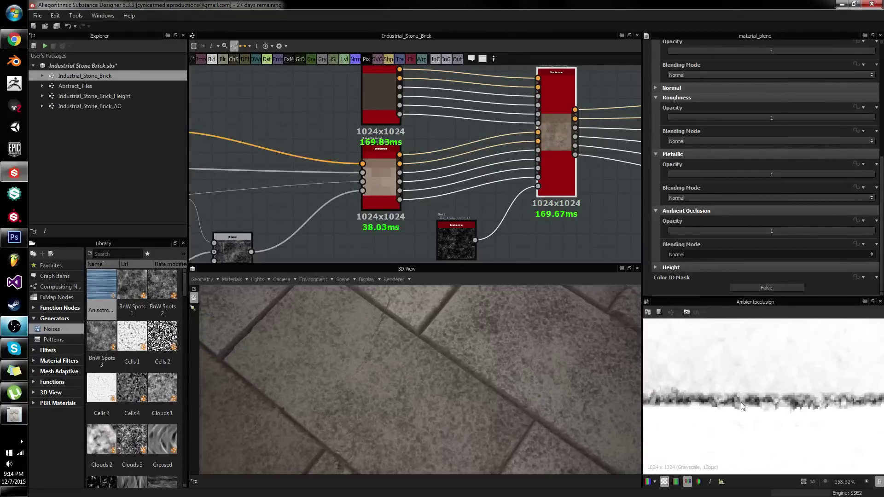
Compare the Ambient Occlusion outputs of the dark dirt base material and the Material Blend up close
middle_click_drag(745, 386, 793, 392)
scroll(793, 392, "up", 2)
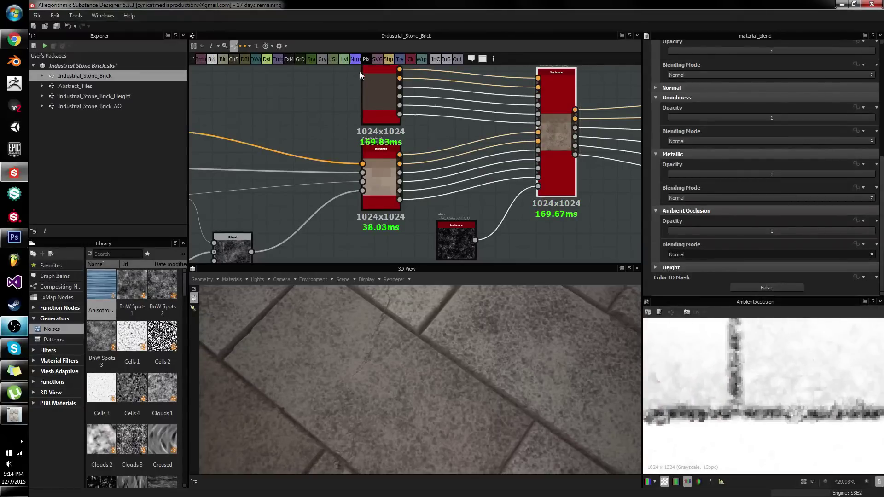
left_click(568, 124)
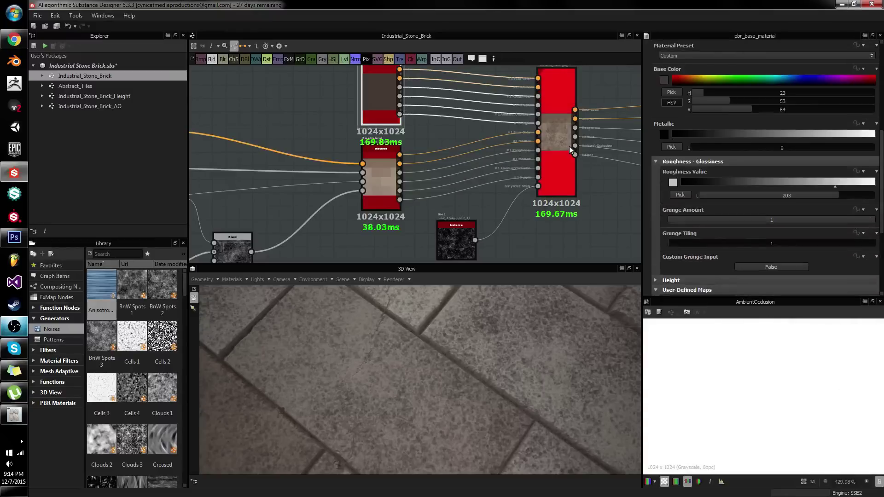
left_click(572, 145)
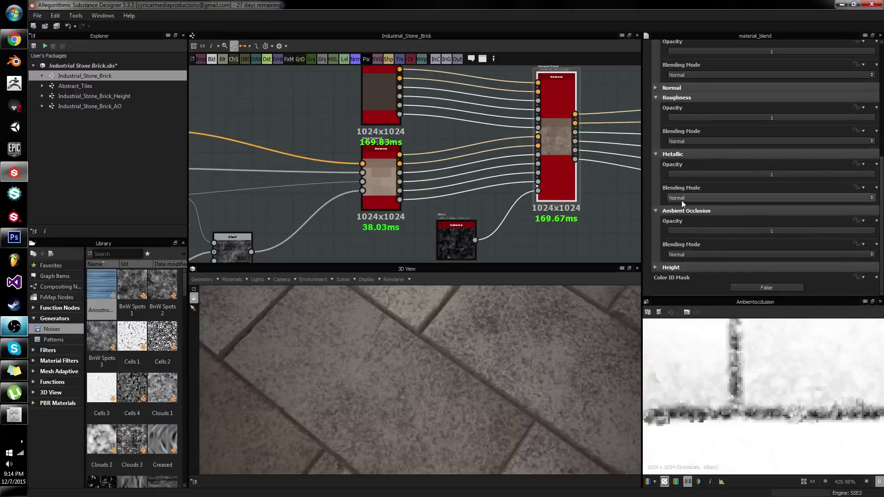
Try the Subtract blending mode on the Material Blend's Ambient Occlusion channel at opacity 1, and switch the mode to Multiply
left_click_drag(678, 231, 877, 231)
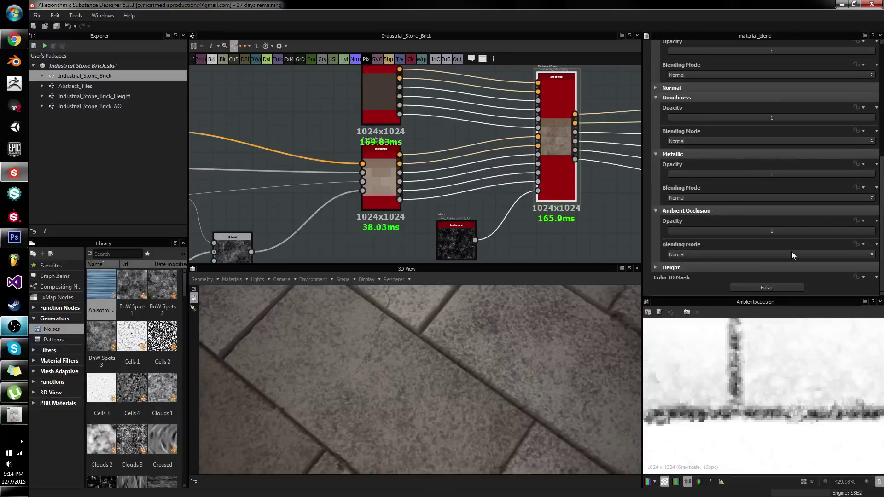
left_click(705, 255)
left_click(681, 275)
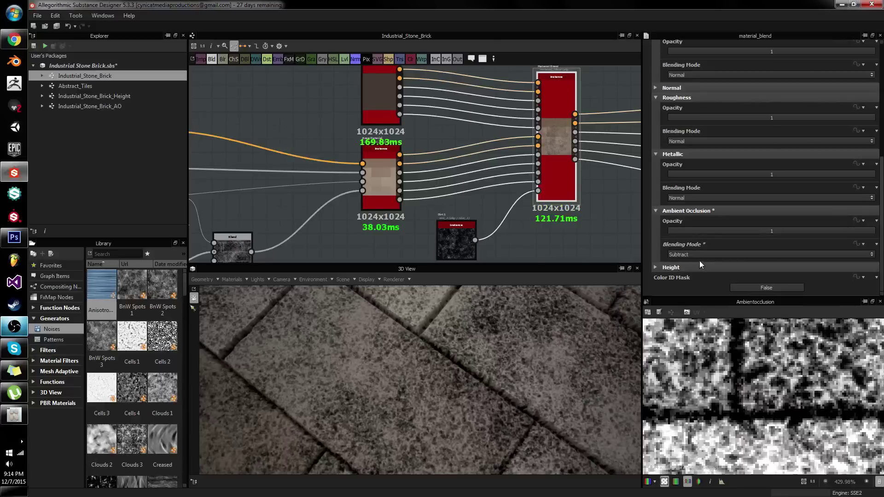
left_click(672, 256)
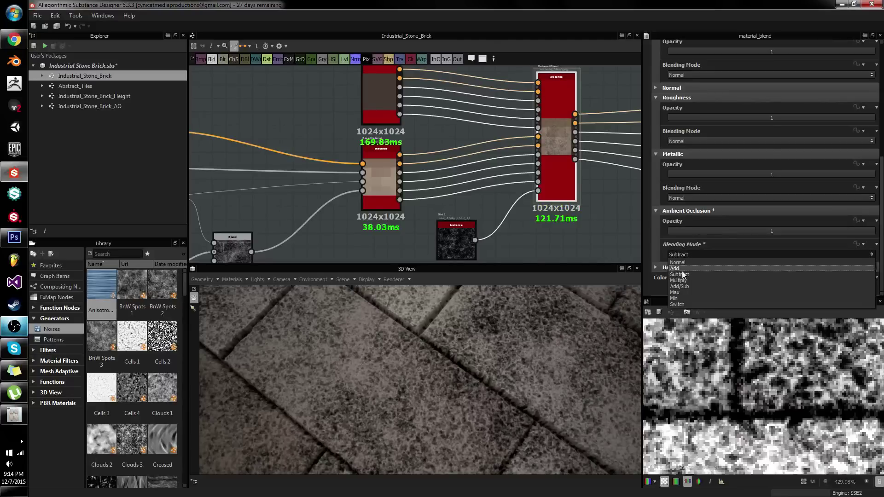
left_click(683, 282)
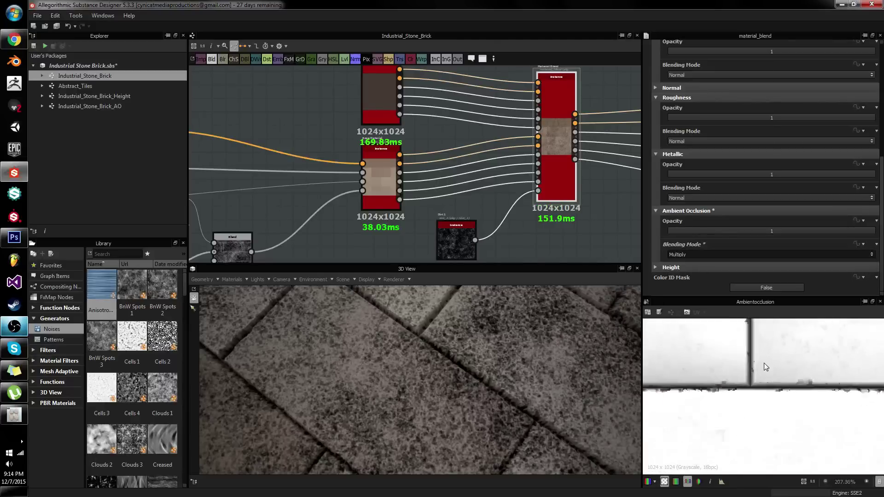
Preview the dirt base material's Base Color output and lighten that color to a V value of 105
scroll(413, 138, "up", 3)
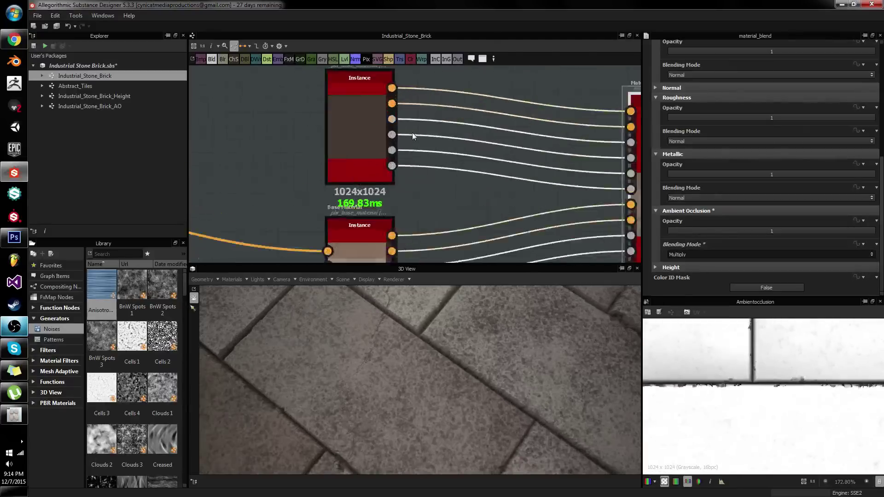
double_click(419, 140)
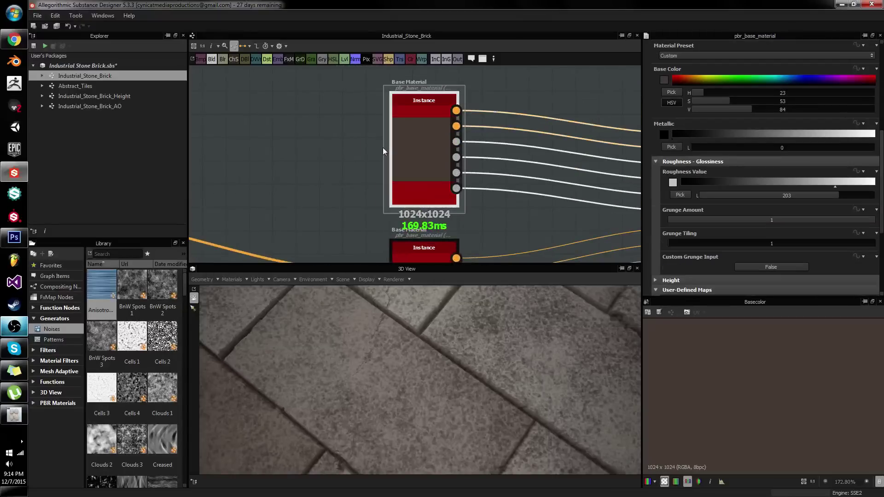
middle_click_drag(383, 147, 487, 151)
left_click_drag(466, 357, 489, 332)
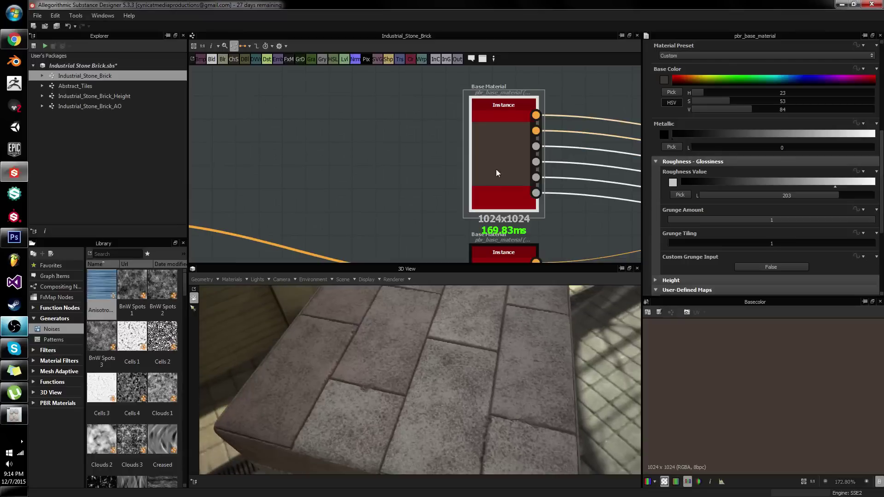
left_click(799, 111)
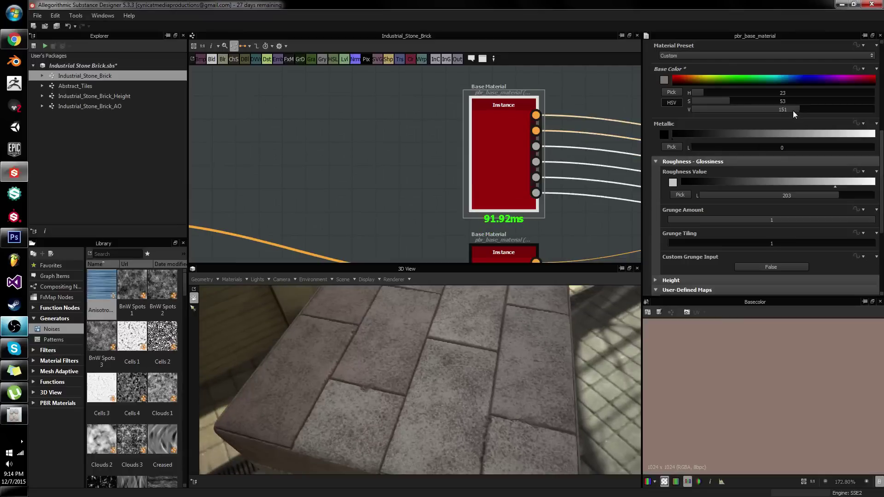
left_click(767, 110)
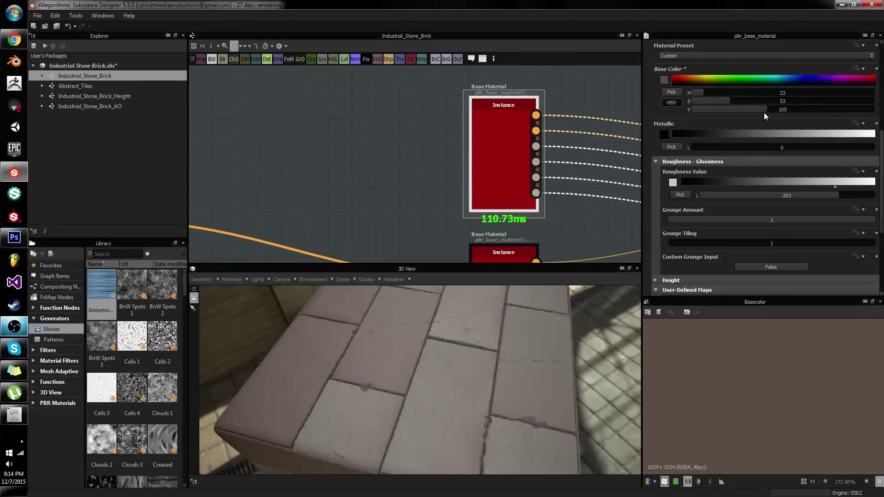
Set the dirt base material's Roughness Value to 218 and check the brick surface in the 3D view
scroll(452, 357, "up", 5)
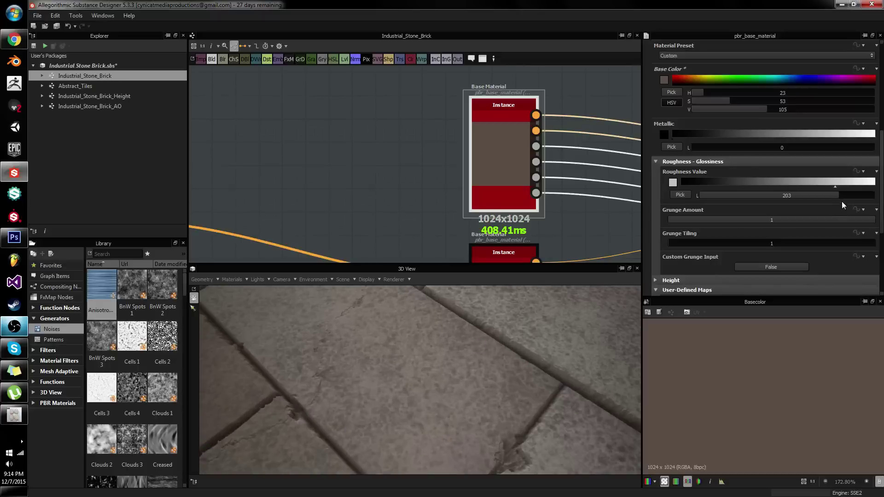
left_click(850, 195)
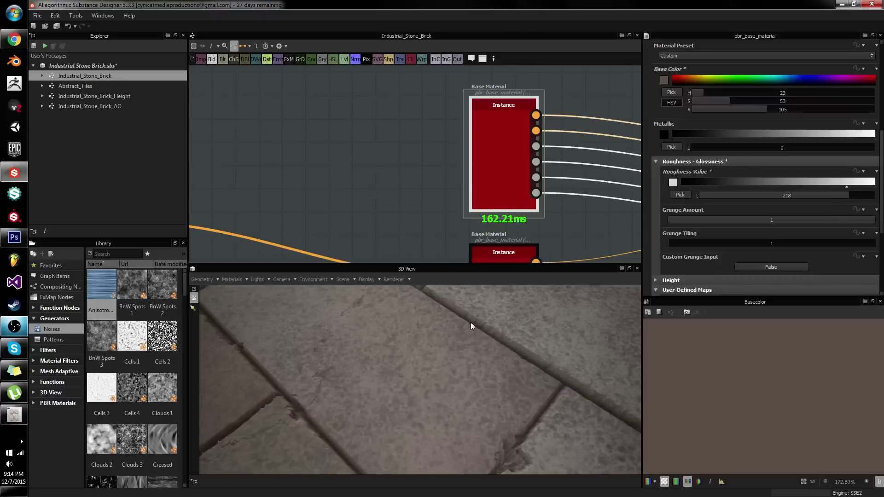
scroll(471, 322, "down", 5)
mouse_move(471, 322)
left_mouse_down()
mouse_move(465, 350)
mouse_move(457, 313)
left_mouse_up()
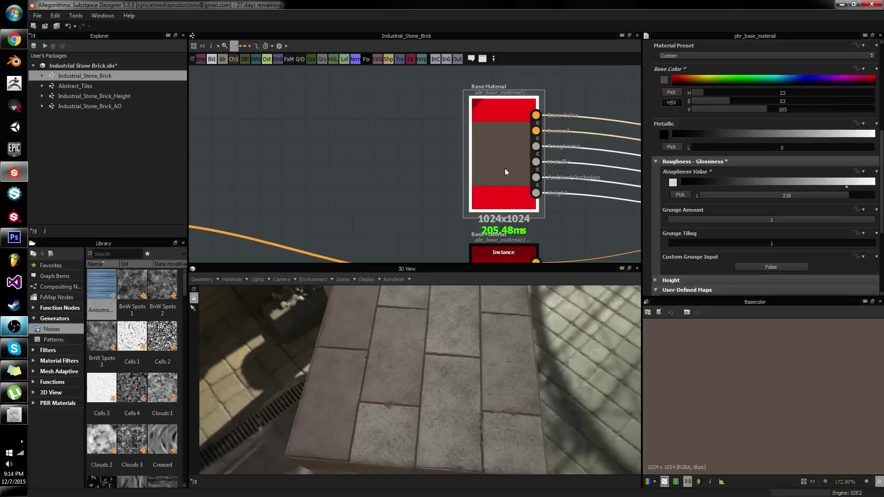
Delete the dirt Base Material, the Material Blend and the Dirt 1 node from the graph
scroll(705, 350, "down", 5)
scroll(540, 182, "down", 5)
middle_click_drag(574, 203, 406, 167)
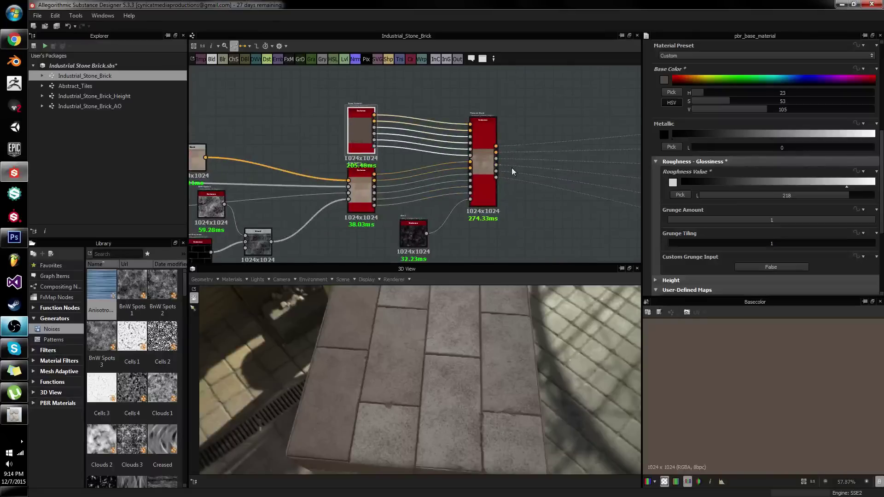
left_click(514, 203)
left_click_drag(399, 85, 514, 139)
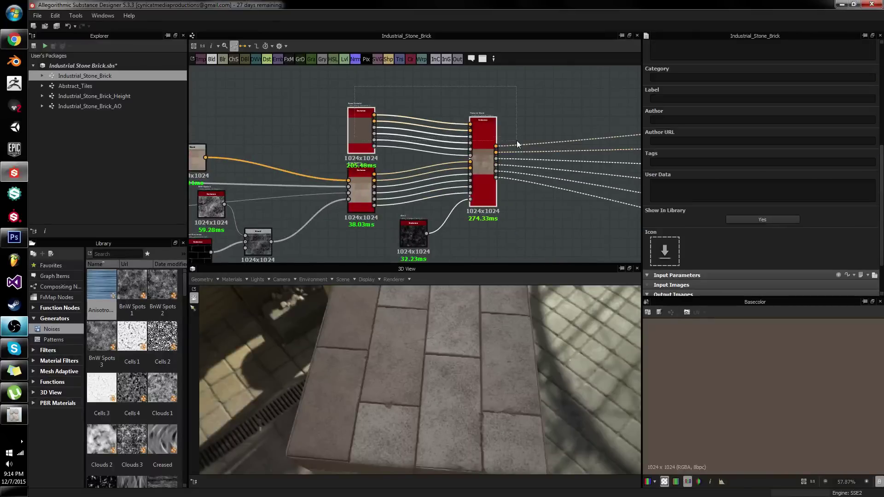
key("Delete")
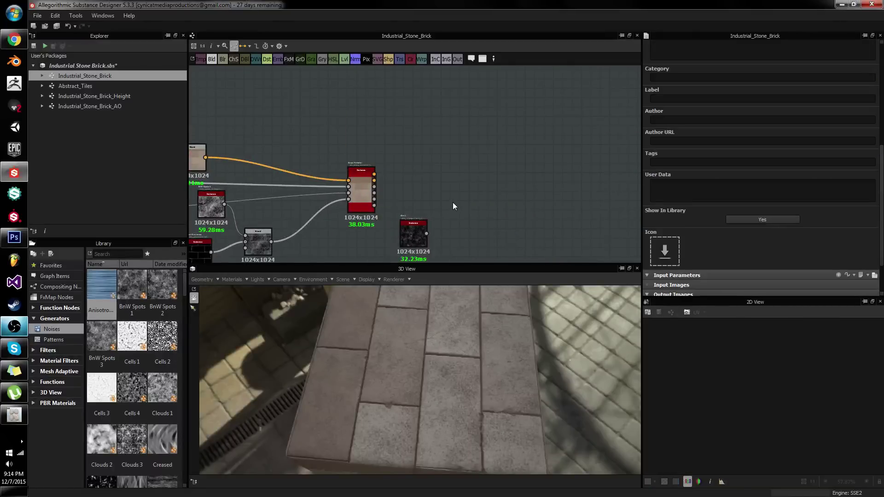
left_click(412, 234)
key("Delete")
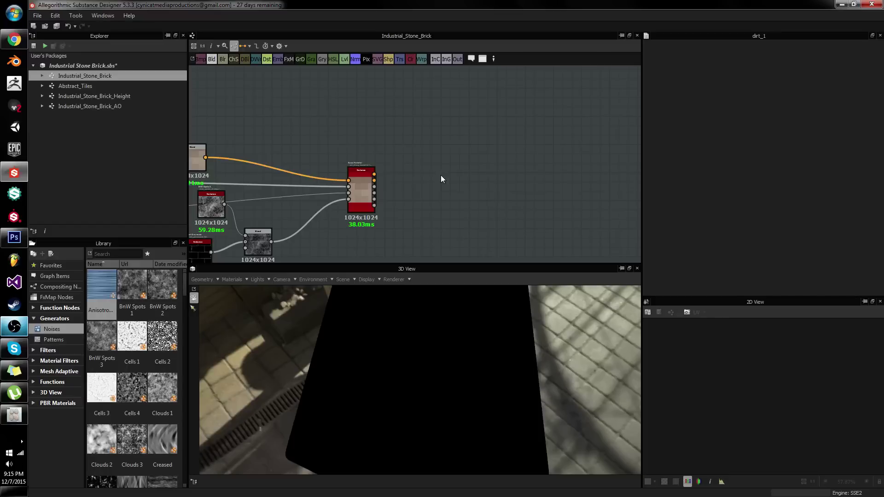
Add a Material Adjustment Blend node beside the remaining brick Base Material
key("space")
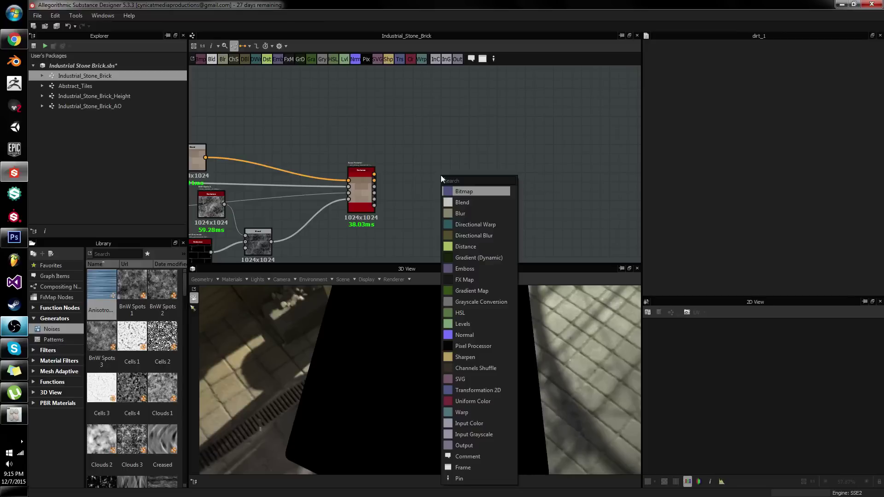
type("material adj")
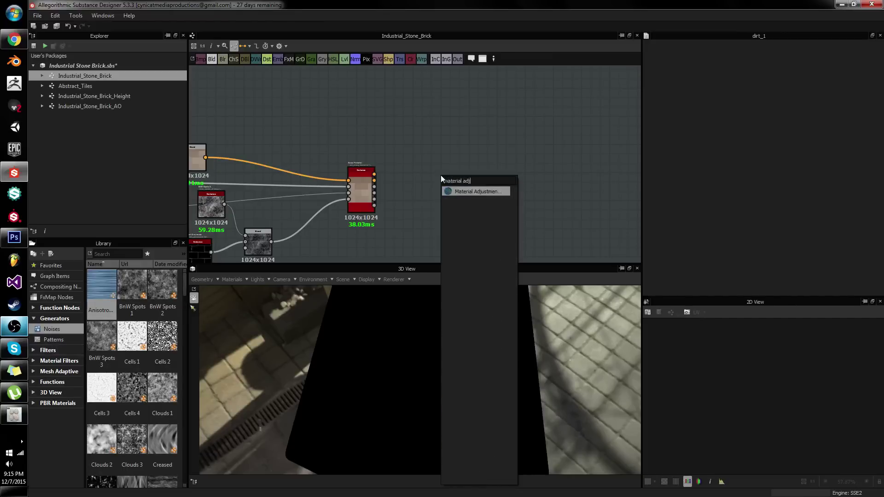
key("Return")
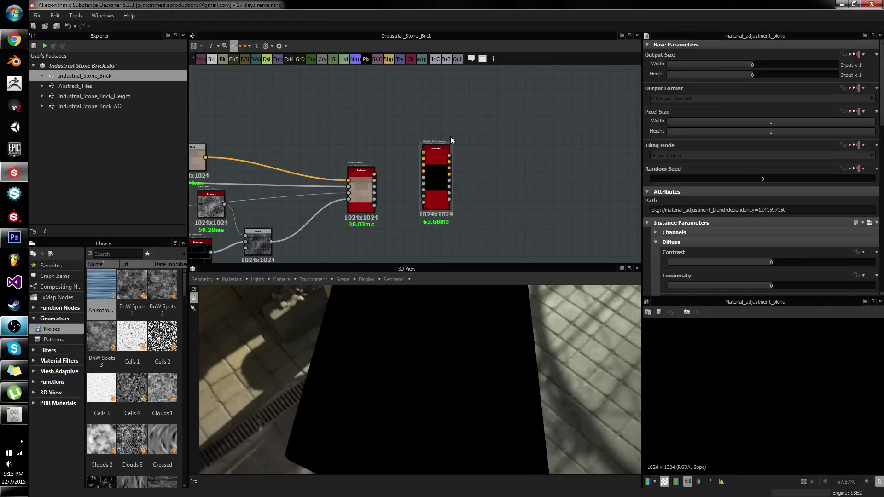
Add a Material Color Blend node beside the Material Adjustment Blend
key("space")
type("mater")
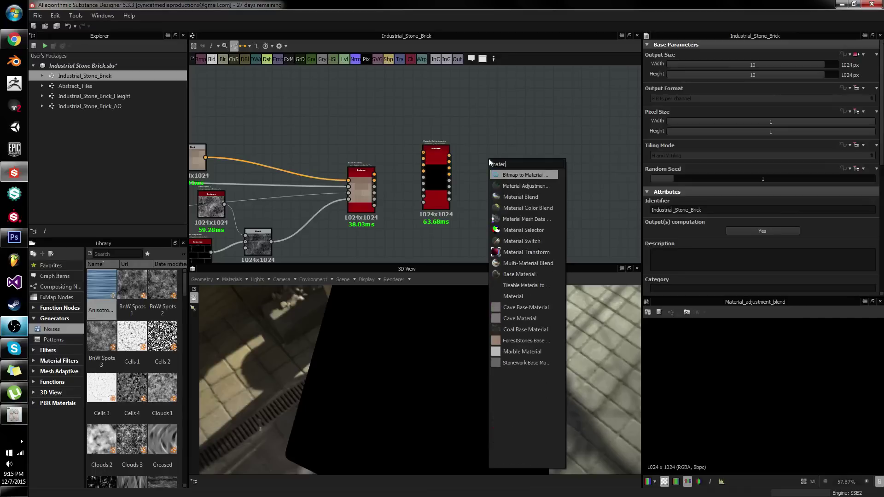
type("ial colo")
key("Return")
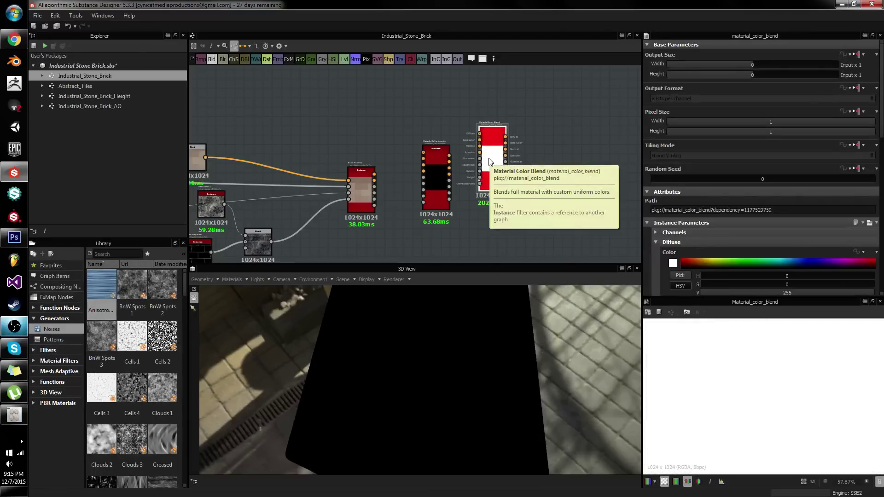
Examine the Material Adjustment Blend's Diffuse and Base Color parameters, including contrast, luminosity, hue and saturation
scroll(529, 145, "down", 2)
scroll(474, 148, "up", 2)
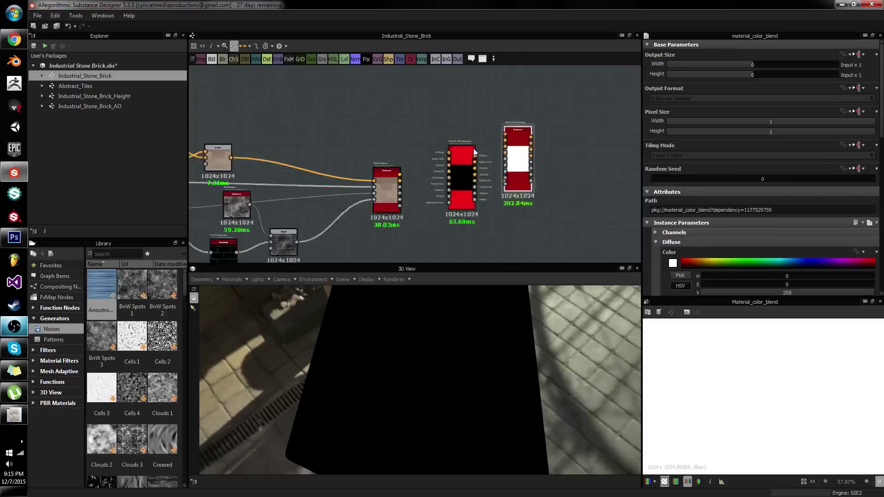
scroll(473, 148, "up", 2)
left_click(452, 156)
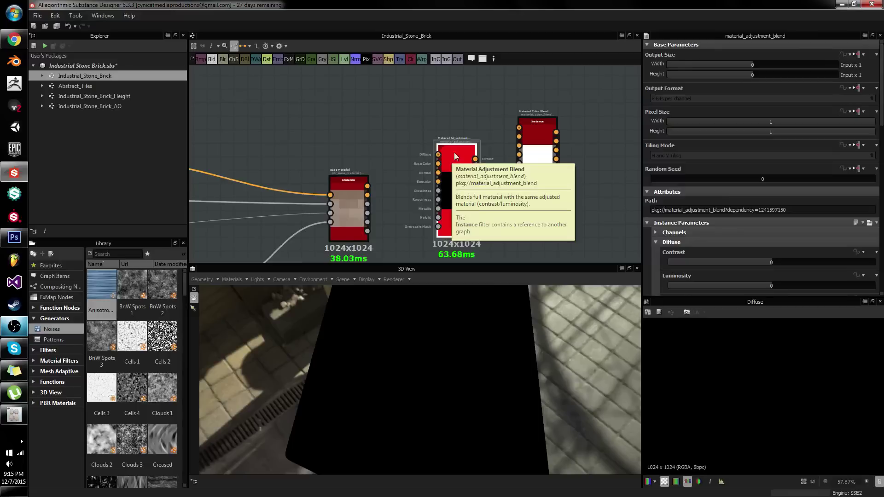
scroll(730, 191, "down", 3)
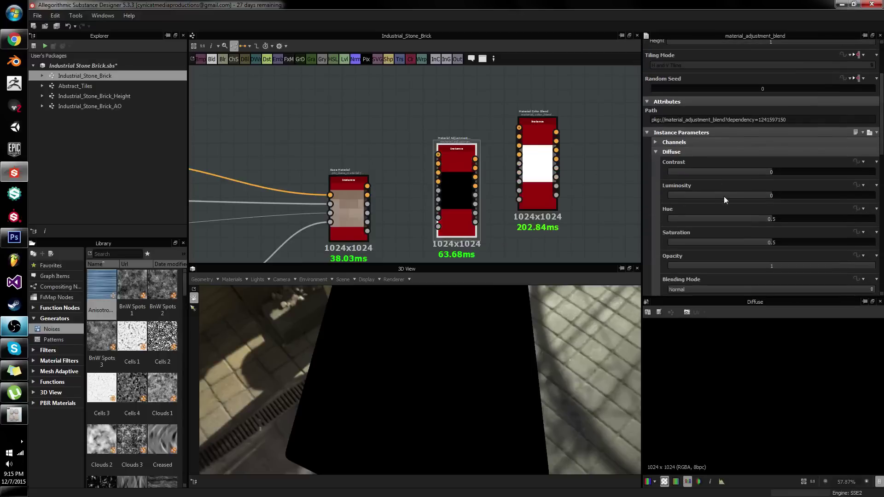
left_click(661, 153)
scroll(786, 183, "down", 2)
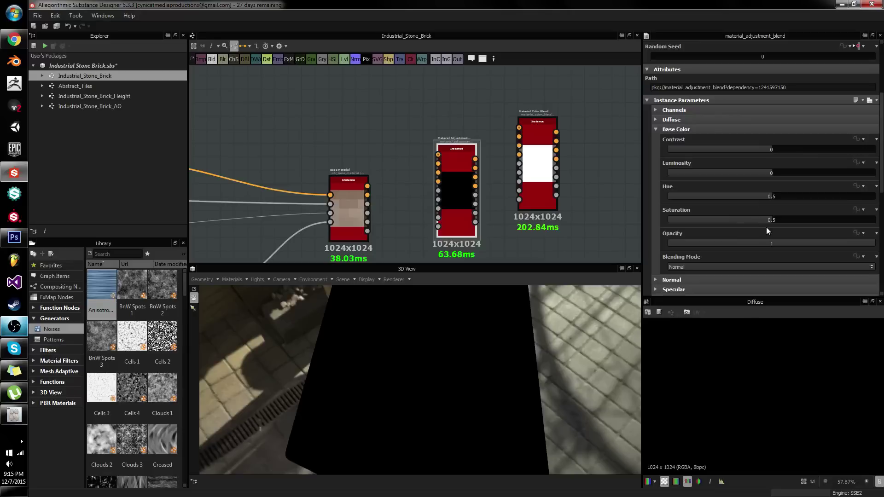
Examine the Material Color Blend's Base Color and Roughness color, opacity and blending mode parameters
left_click(547, 151)
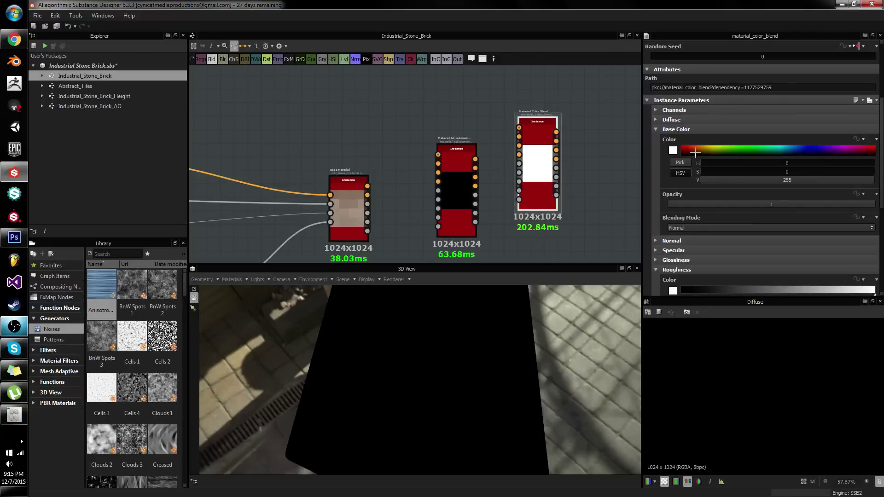
left_click(656, 130)
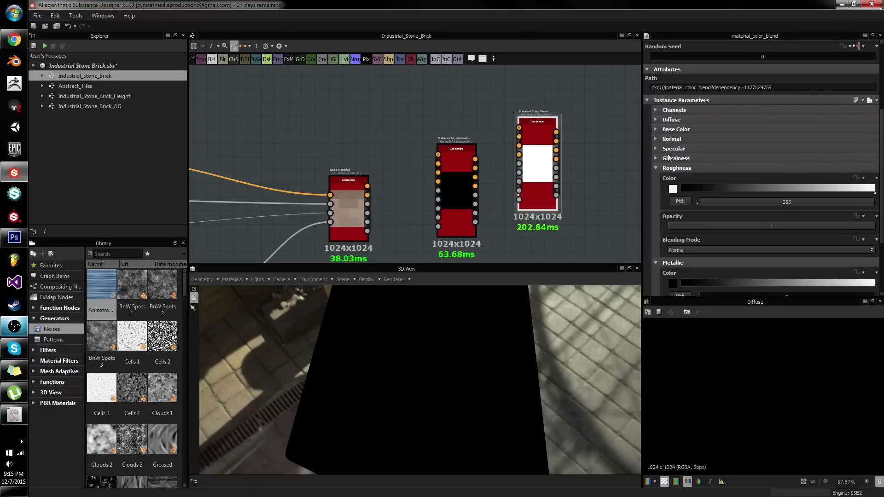
left_click(659, 155)
left_click(656, 158)
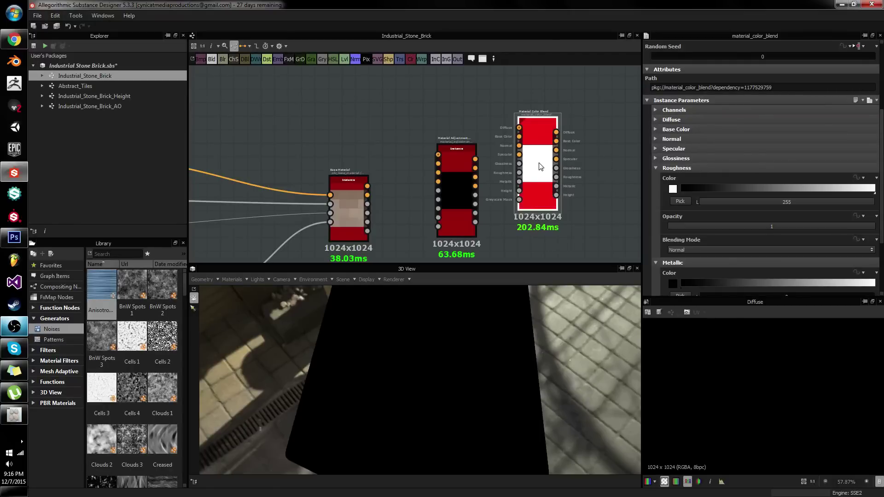
Disable the Diffuse, Specular and Glossiness channels of the Material Adjustment Blend
left_click(447, 168)
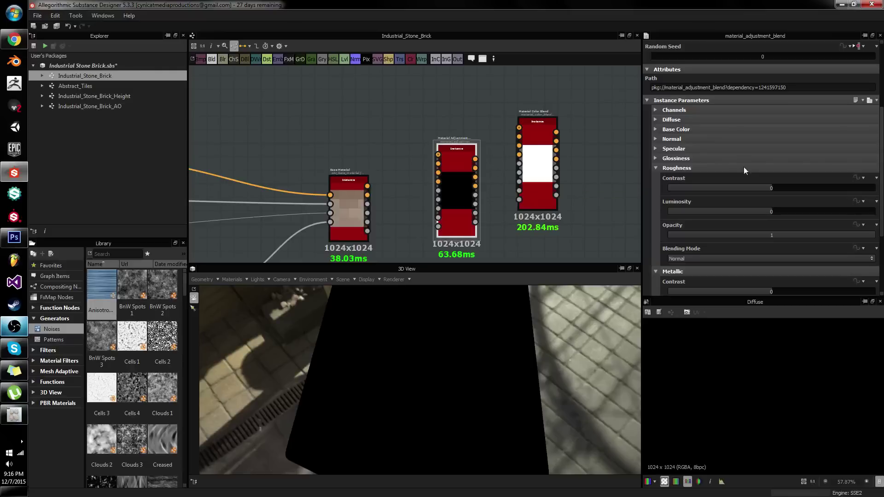
left_click(656, 110)
scroll(766, 115, "down", 1)
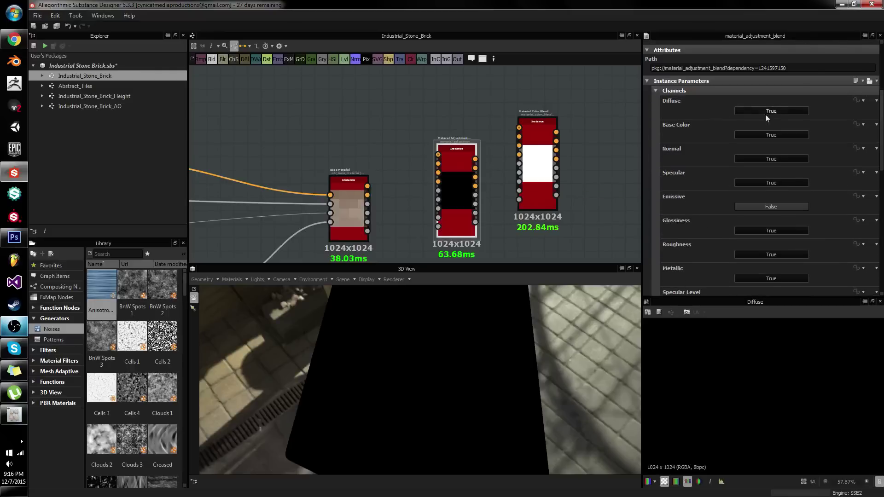
left_click(779, 111)
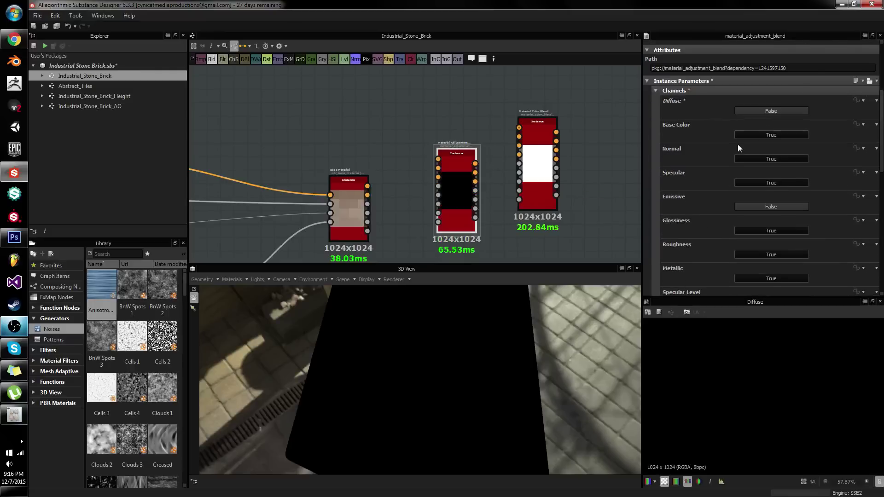
left_click(764, 183)
scroll(737, 189, "down", 2)
left_click(749, 186)
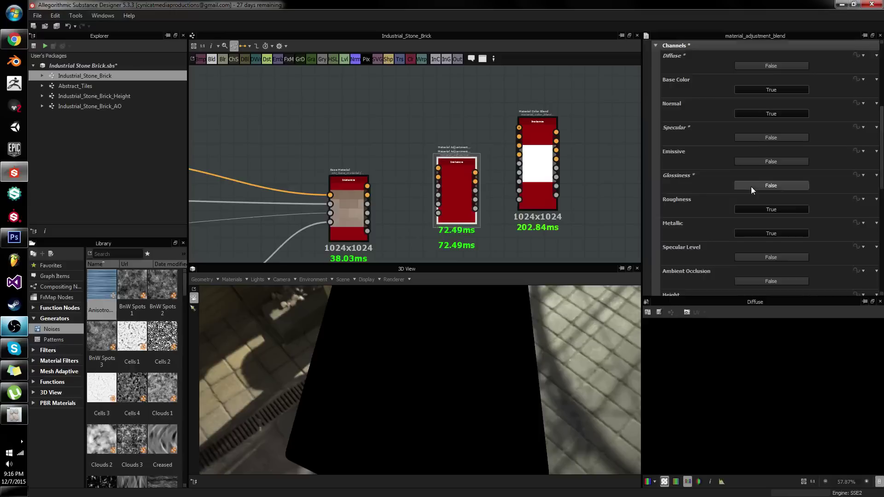
Enable the Ambient Occlusion channel of the Material Adjustment Blend
scroll(756, 198, "down", 3)
left_click(760, 211)
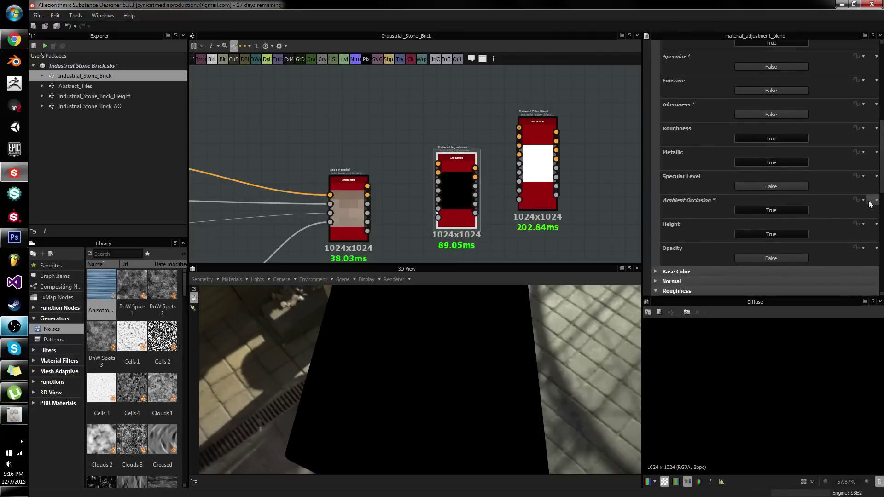
scroll(756, 202, "up", 4)
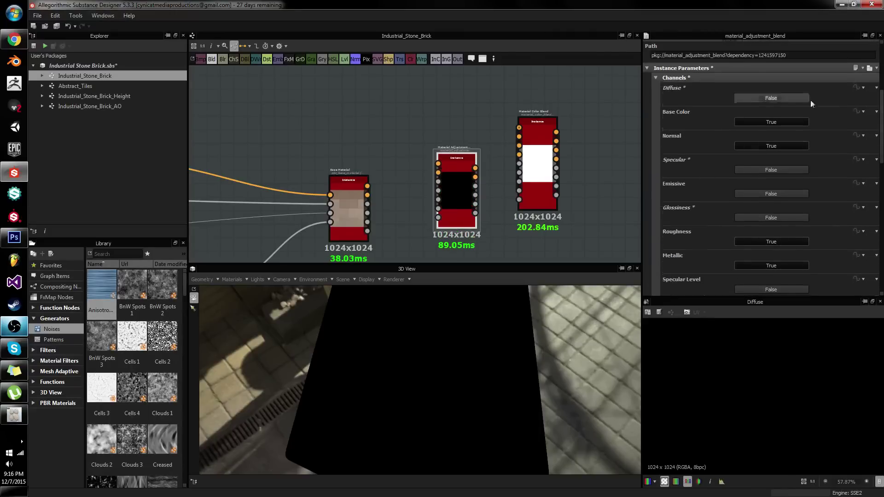
Examine the Material Adjustment Blend's preset file options and its Roughness, Metallic and Ambient Occlusion parameters
left_click(863, 69)
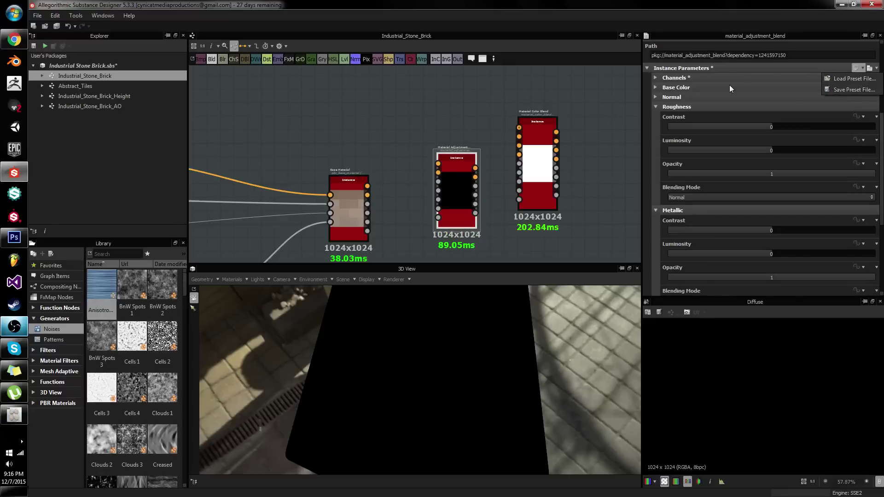
left_click(735, 65)
left_click(733, 67)
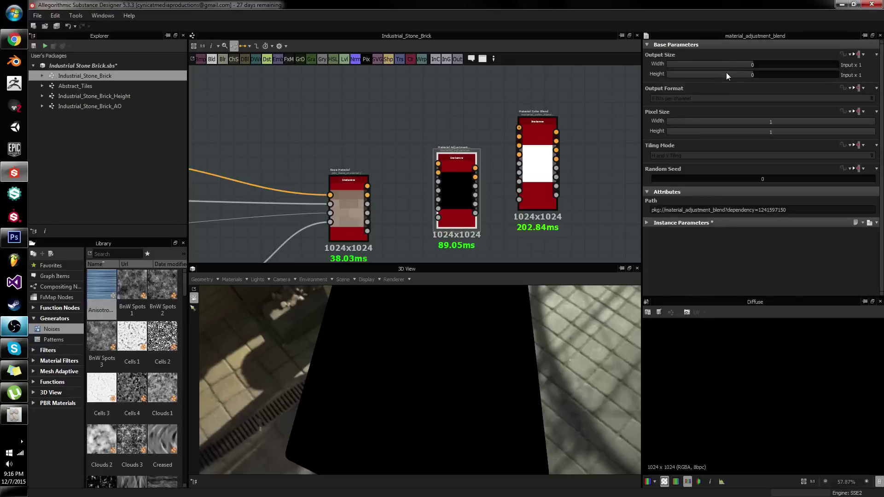
left_click(693, 223)
scroll(693, 219, "down", 4)
scroll(693, 218, "up", 2)
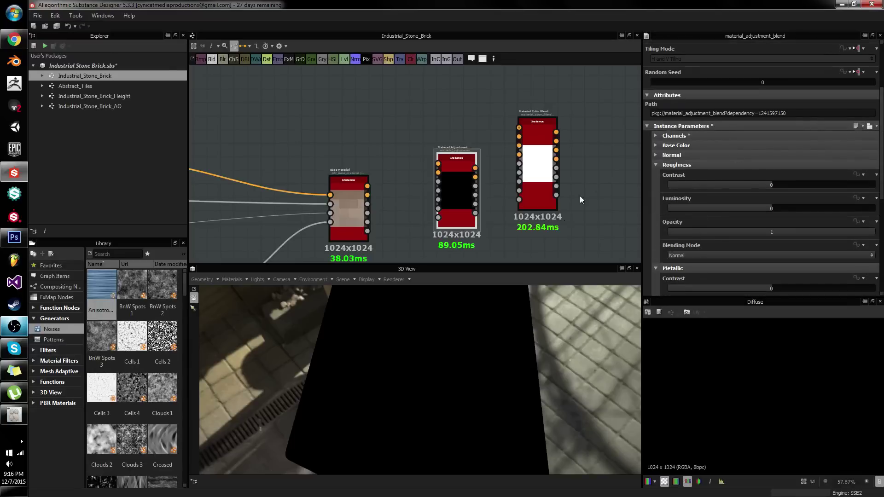
left_click(862, 125)
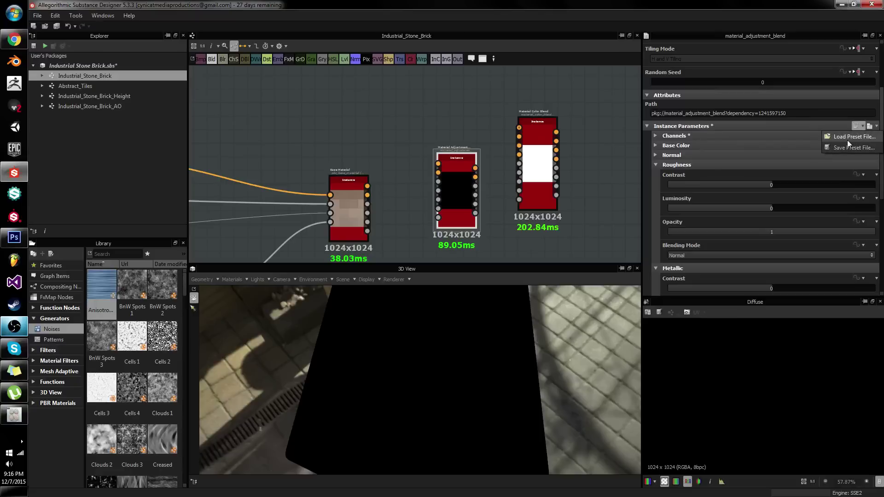
left_click(792, 128)
left_click(726, 222)
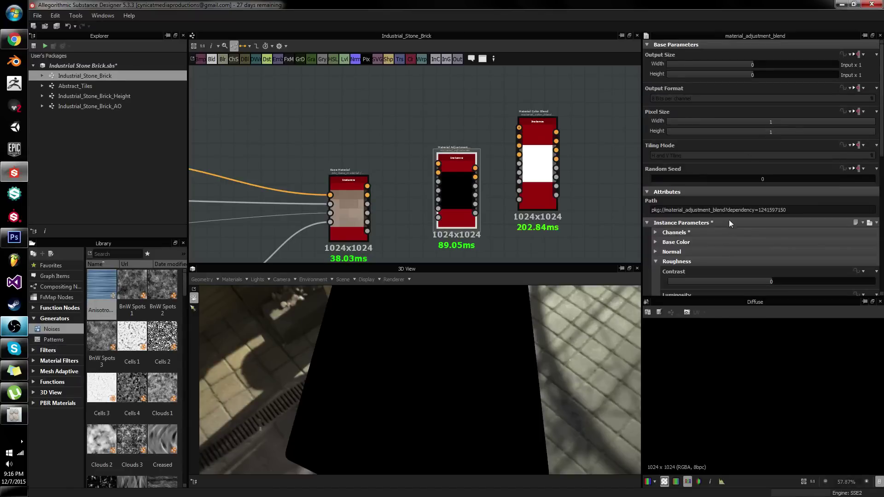
scroll(739, 213, "down", 10)
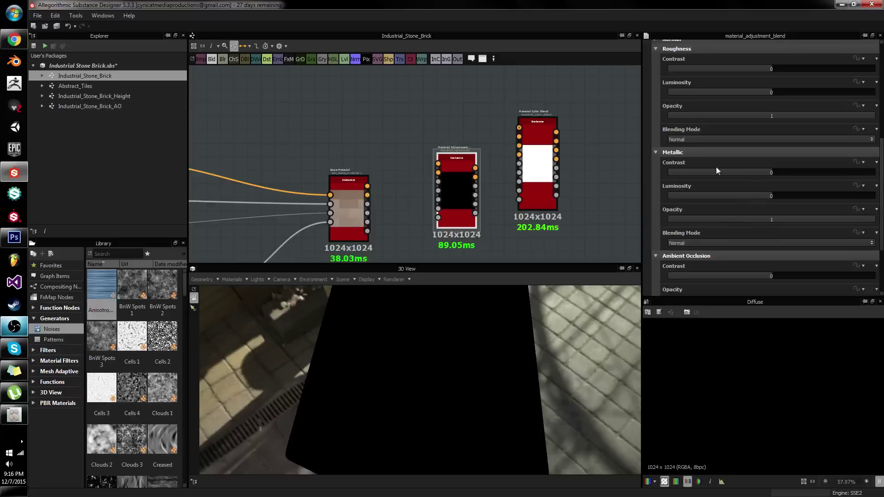
scroll(717, 167, "down", 5)
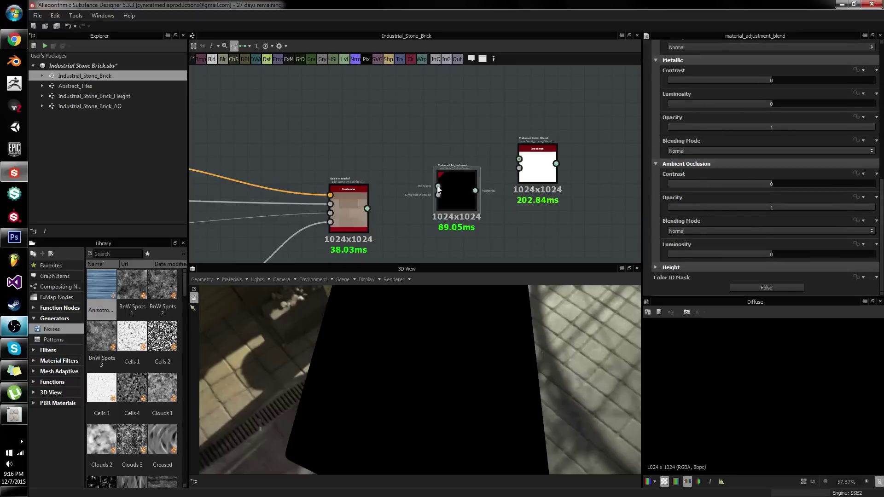
Connect the Base Material to the Material Adjustment Blend, and disable the Material Color Blend's Diffuse and Specular channels
left_click_drag(438, 186, 371, 208)
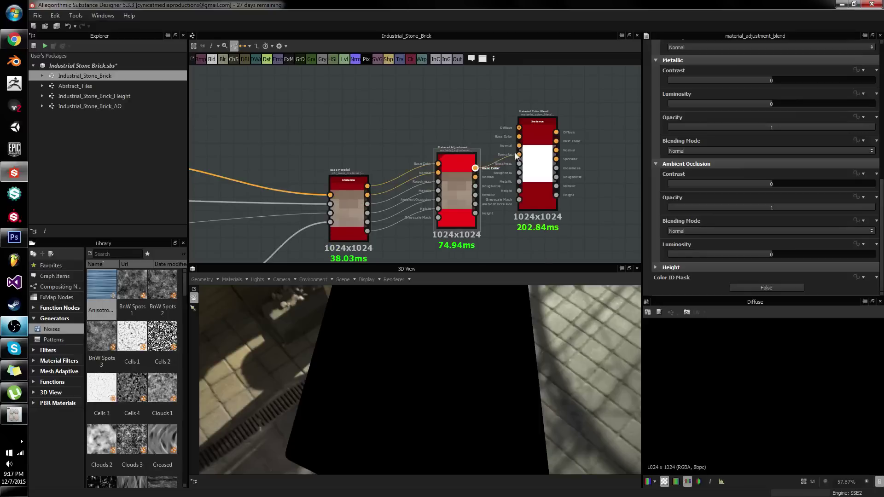
left_click(539, 156)
scroll(715, 148, "up", 5)
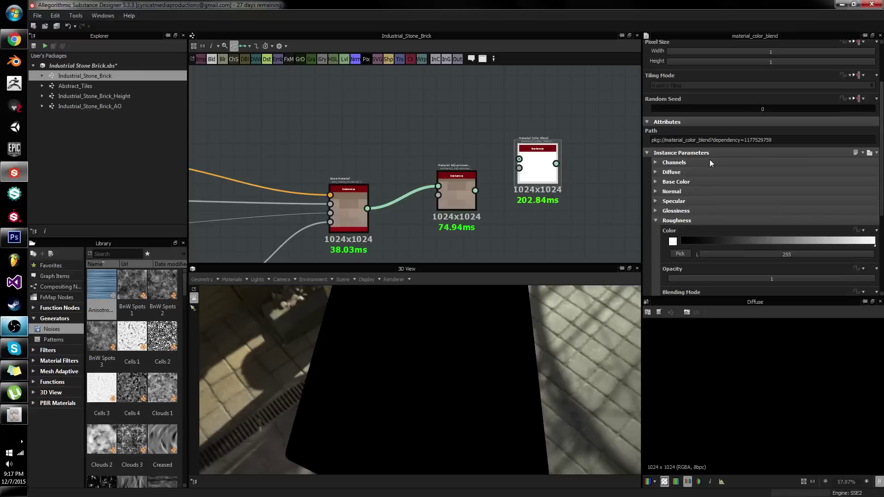
left_click(711, 161)
scroll(737, 159, "down", 2)
left_click(764, 144)
scroll(753, 160, "down", 3)
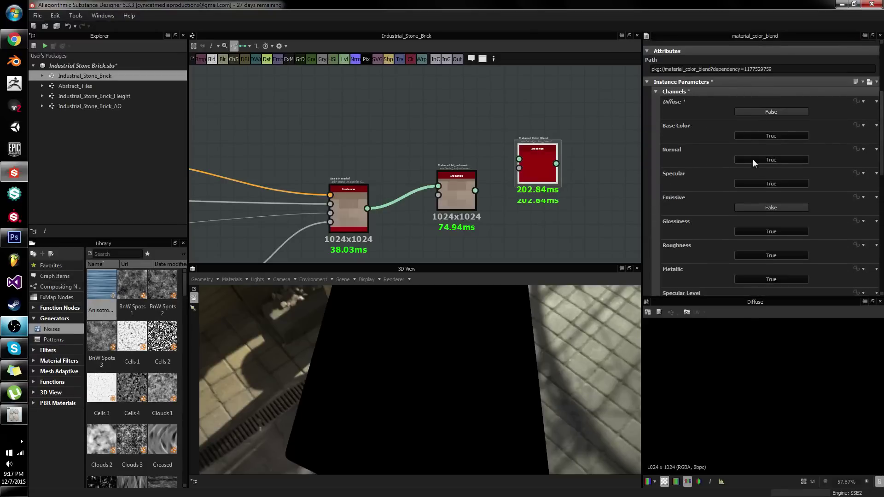
left_click(760, 145)
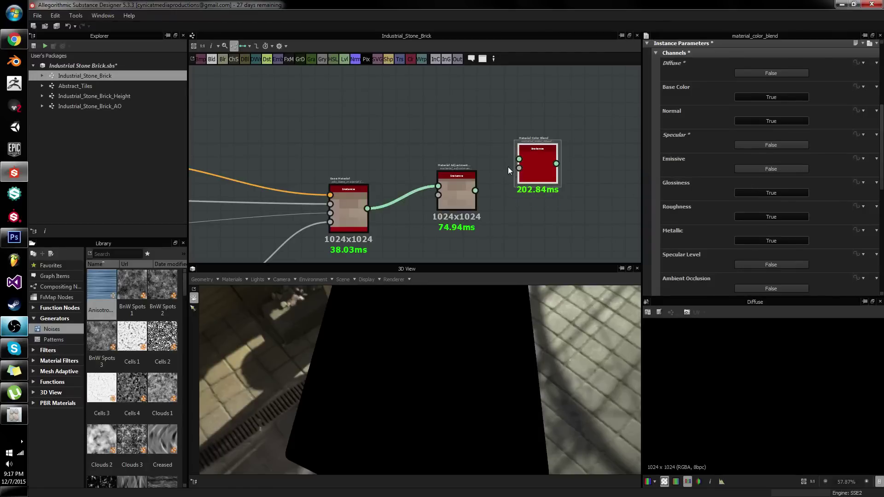
Delete the Material Adjustment Blend and Material Color Blend nodes from the graph
scroll(501, 165, "down", 5)
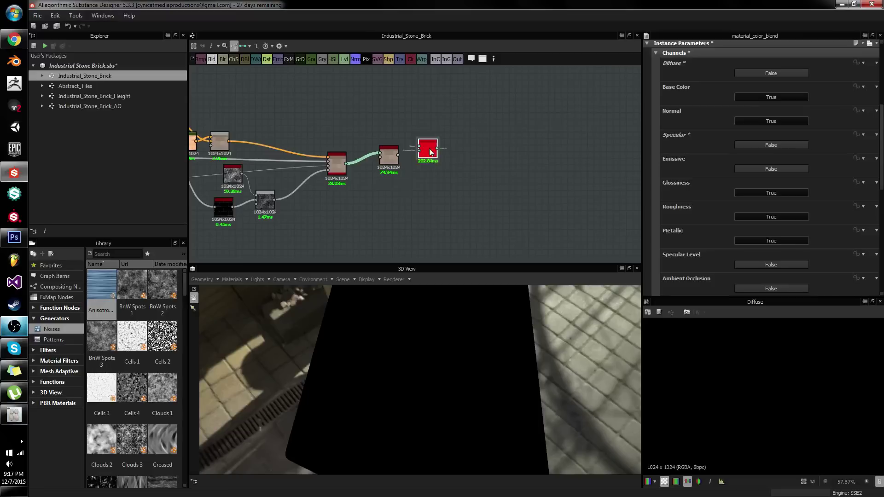
scroll(402, 150, "up", 5)
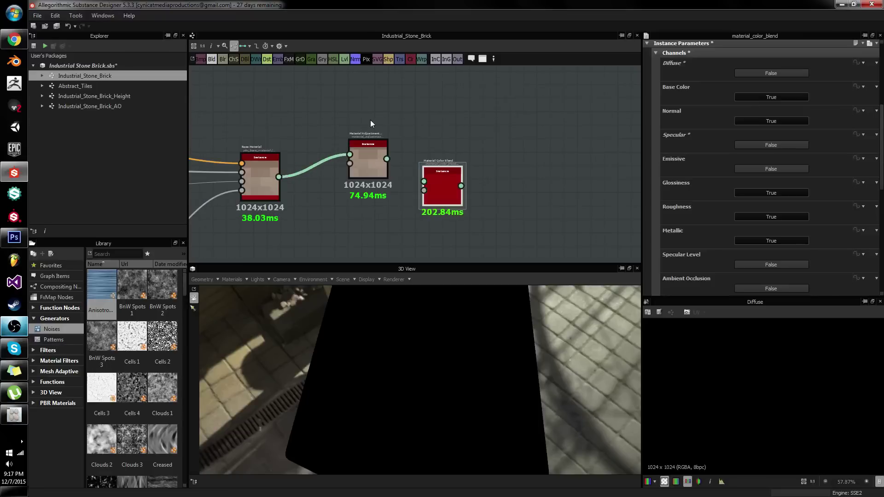
left_click_drag(370, 119, 541, 209)
key("Delete")
middle_click_drag(384, 172, 449, 207)
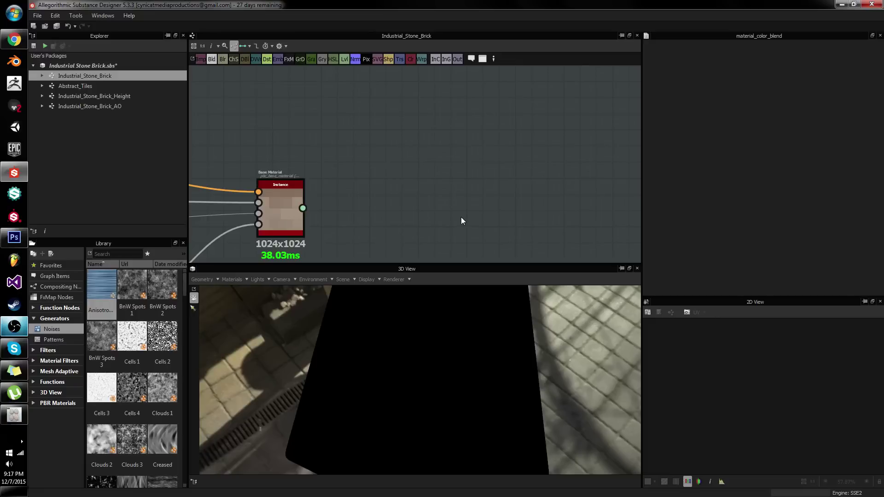
Add a second Base Material node in the empty area above the existing Base Material
left_click(341, 90)
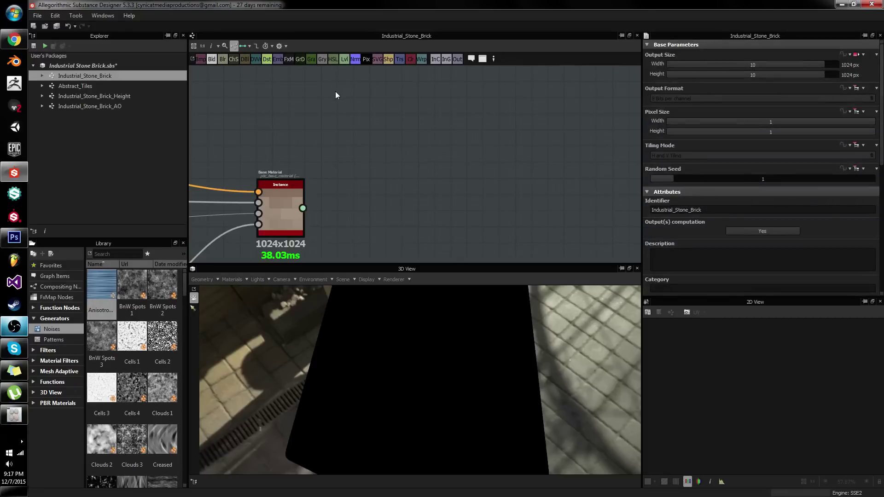
middle_click_drag(335, 92, 347, 115)
key("space")
type("base mat")
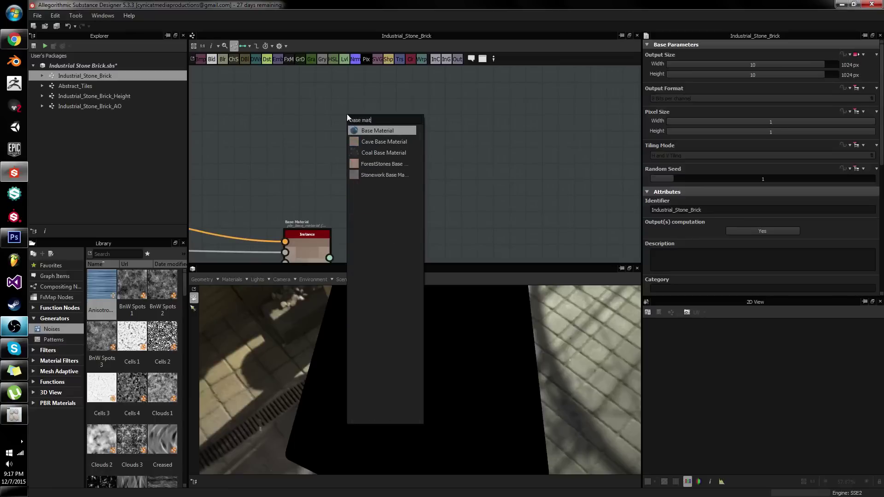
key("Return")
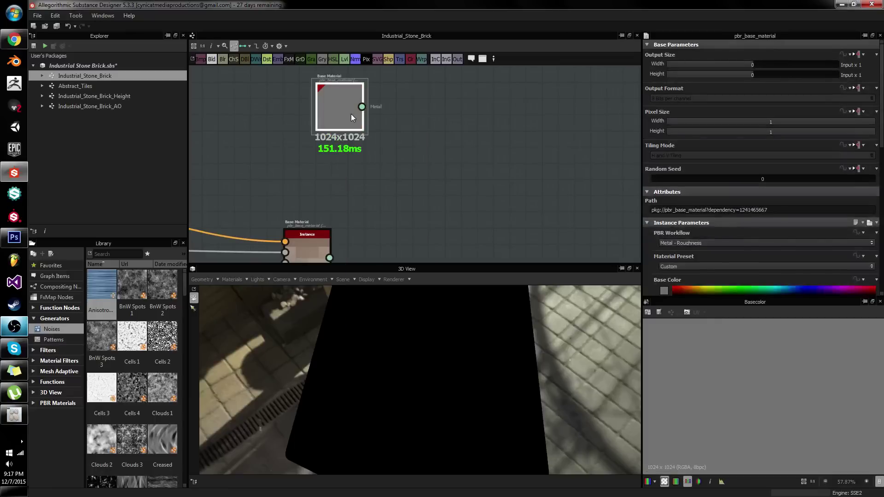
Set the new Base Material's Metallic to 0 and its Base Color to hue 18, saturation 29, value 82
scroll(778, 155, "down", 3)
left_click_drag(706, 218, 691, 217)
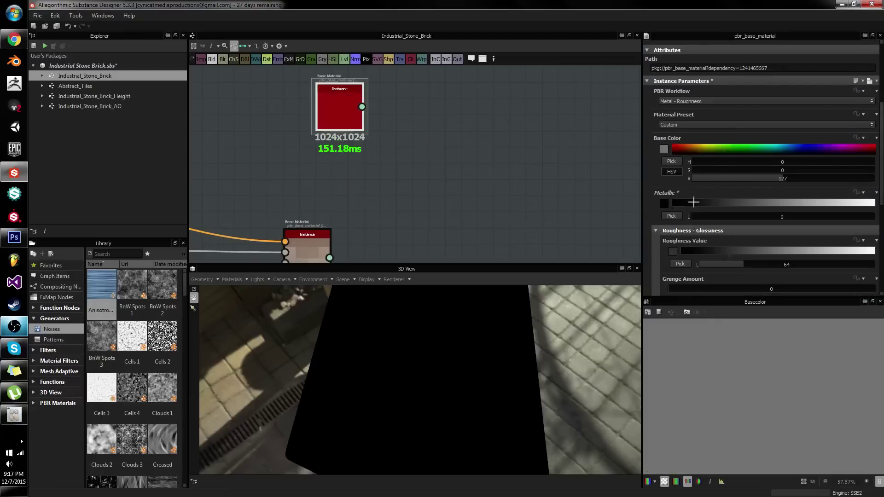
left_click_drag(734, 178, 701, 162)
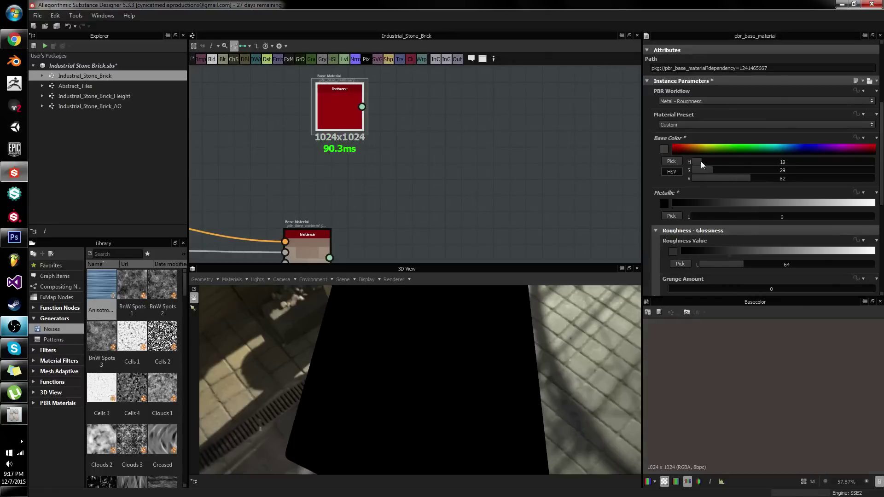
Set the new Base Material's Roughness Value to 201 and Grunge Amount to 1
scroll(756, 183, "down", 3)
left_click_drag(757, 186, 832, 192)
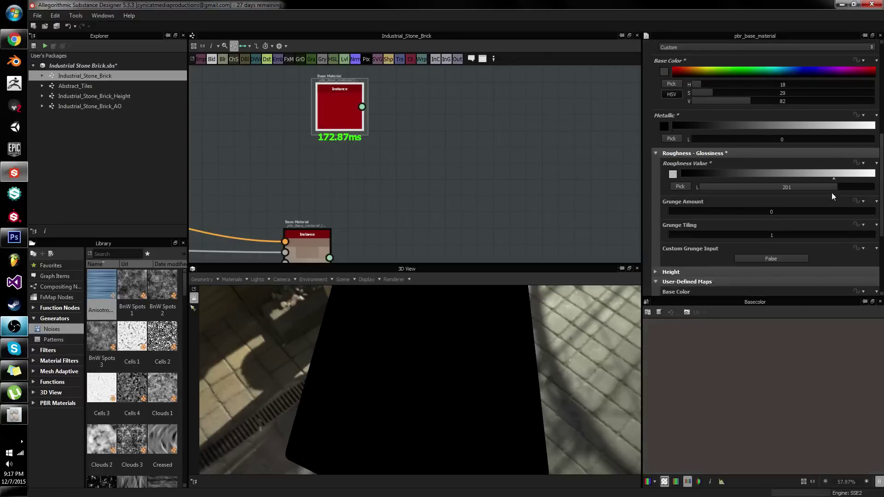
left_click(816, 212)
Enable the user-defined Height map on the new Base Material
scroll(789, 198, "down", 4)
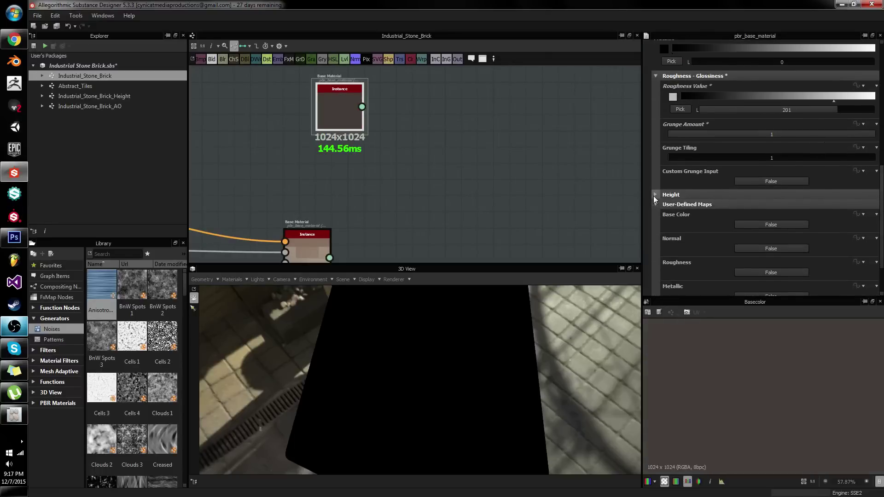
left_click(655, 204)
left_click(656, 281)
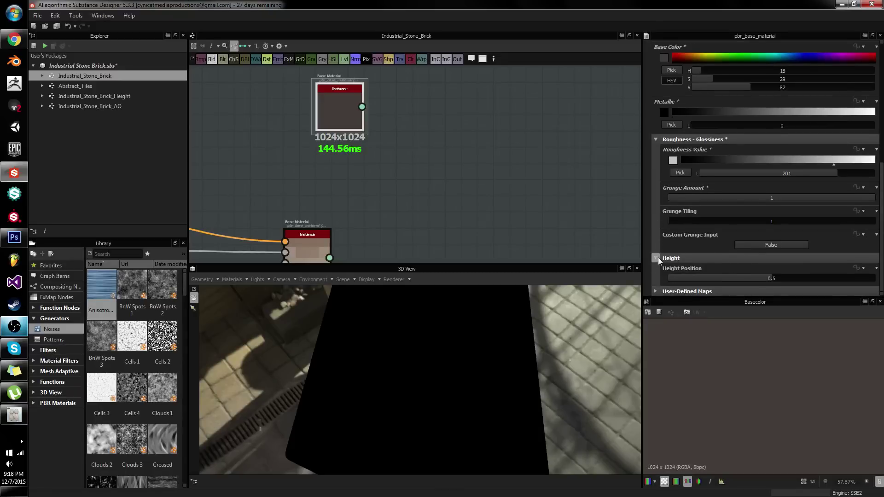
left_click(658, 258)
left_click(658, 291)
scroll(742, 262, "down", 1)
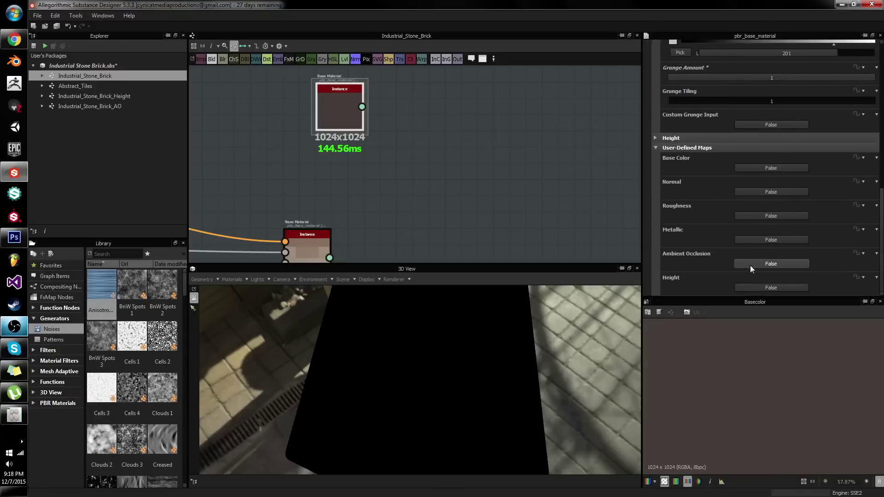
left_click(760, 290)
scroll(384, 134, "down", 2)
Show the new Base Material's outputs on the model in the 3D view and inspect its surface
middle_click_drag(383, 135, 344, 174)
scroll(299, 146, "down", 2)
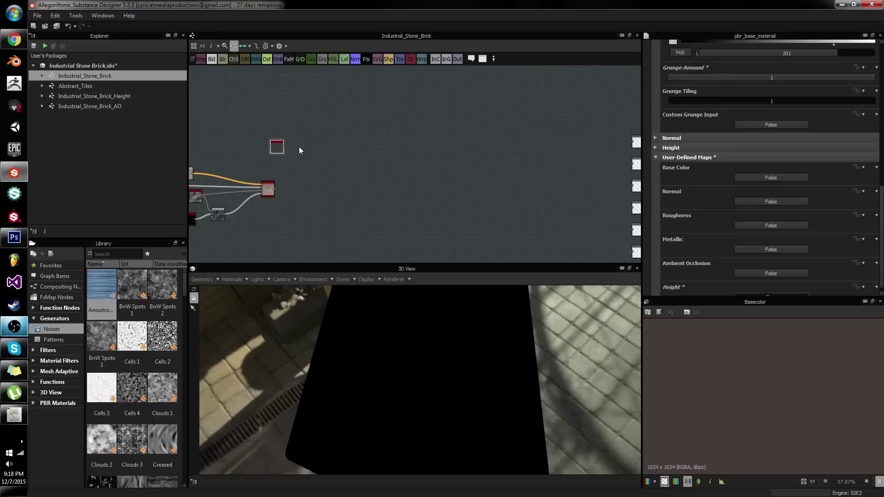
right_click(277, 145)
left_click(311, 165)
scroll(263, 150, "up", 5)
left_click_drag(436, 365, 446, 305)
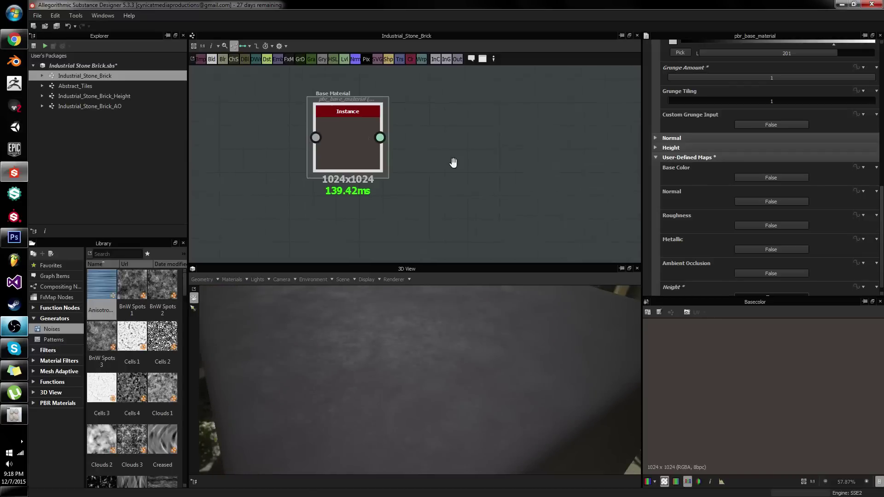
Add a BnW Spots 2 noise connected to the new Base Material's Height input and inspect the surface in 3D
middle_click_drag(455, 162, 391, 164)
left_click(390, 164)
middle_click_drag(405, 194, 401, 144)
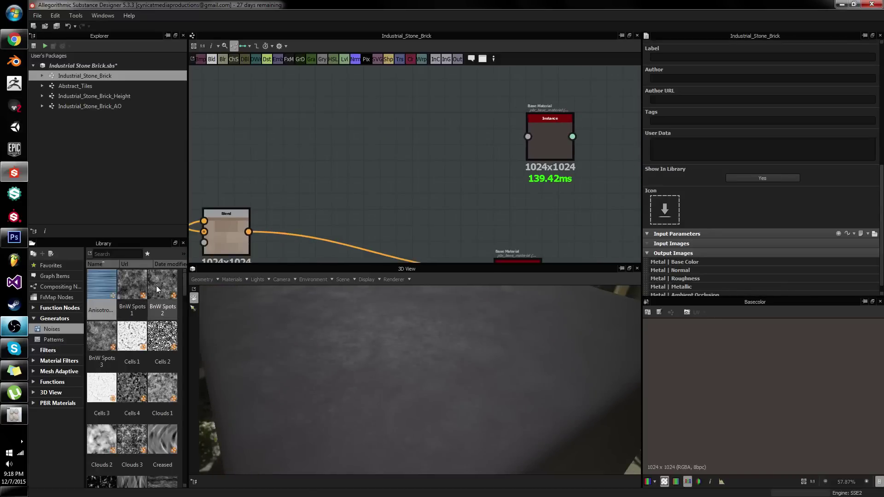
left_click(137, 283)
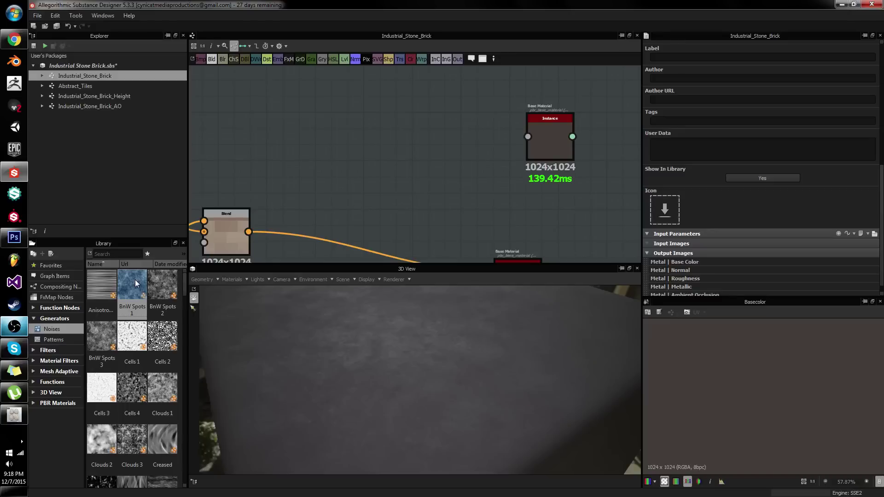
left_click_drag(161, 294, 529, 137)
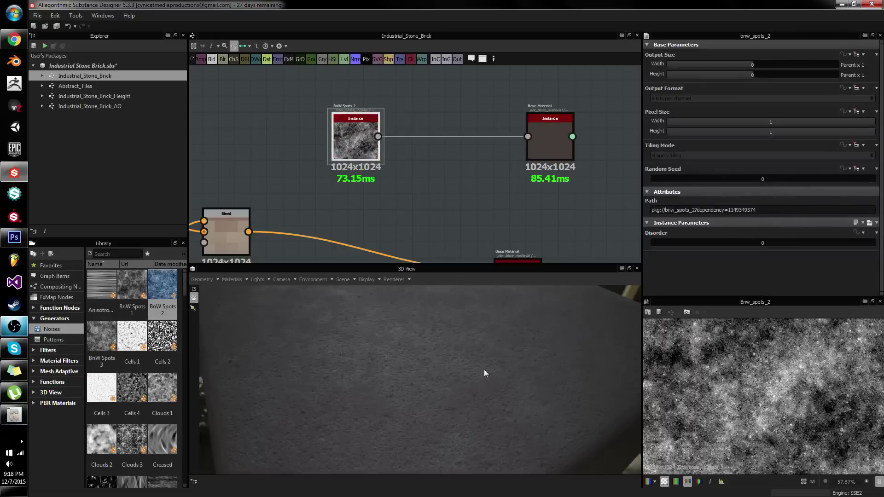
mouse_move(457, 354)
left_mouse_down()
mouse_move(477, 338)
mouse_move(469, 348)
mouse_move(478, 379)
mouse_move(458, 290)
left_mouse_up()
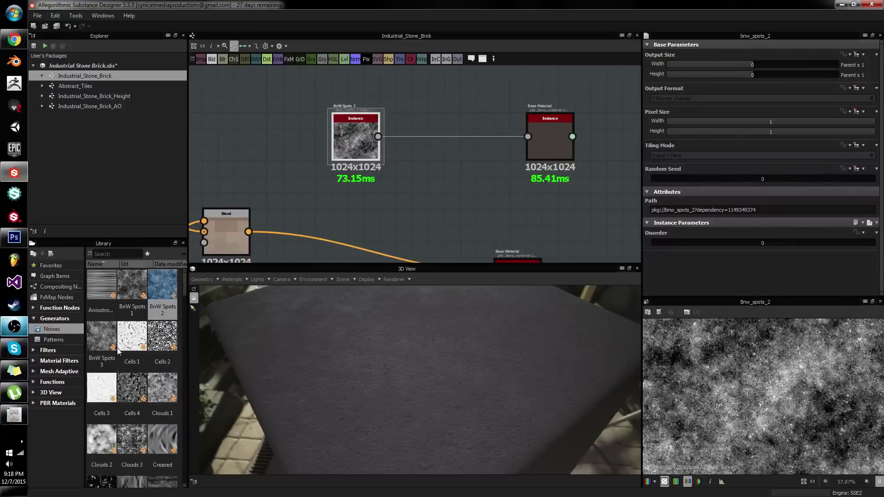
Try BnW Spots 3 and BnW Spots 1 noises as the new Base Material's Height input
left_click_drag(102, 339, 528, 137)
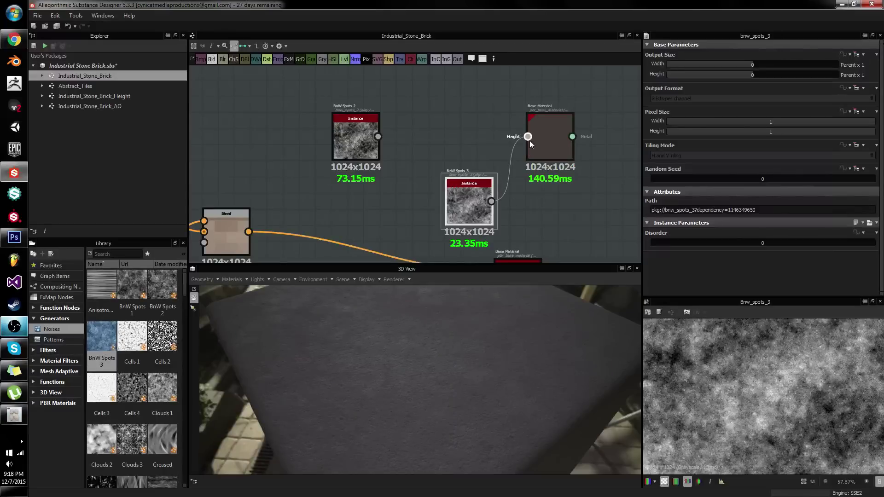
left_click_drag(132, 284, 528, 137)
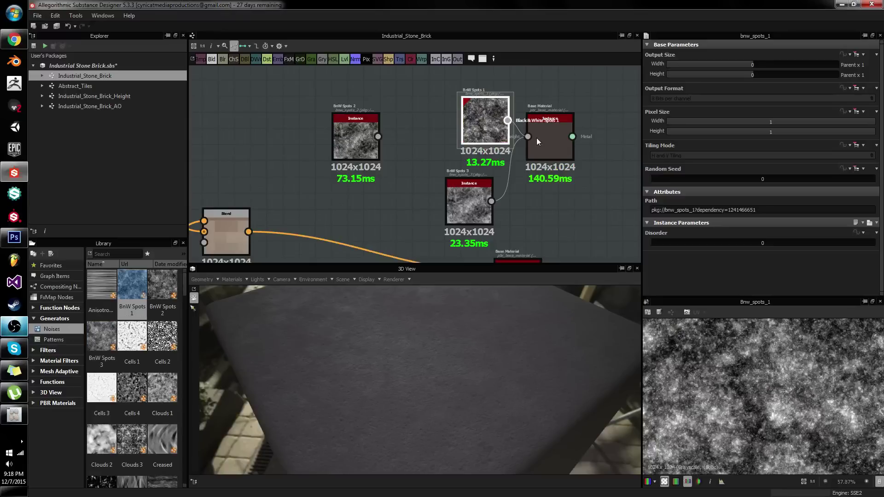
scroll(470, 354, "up", 3)
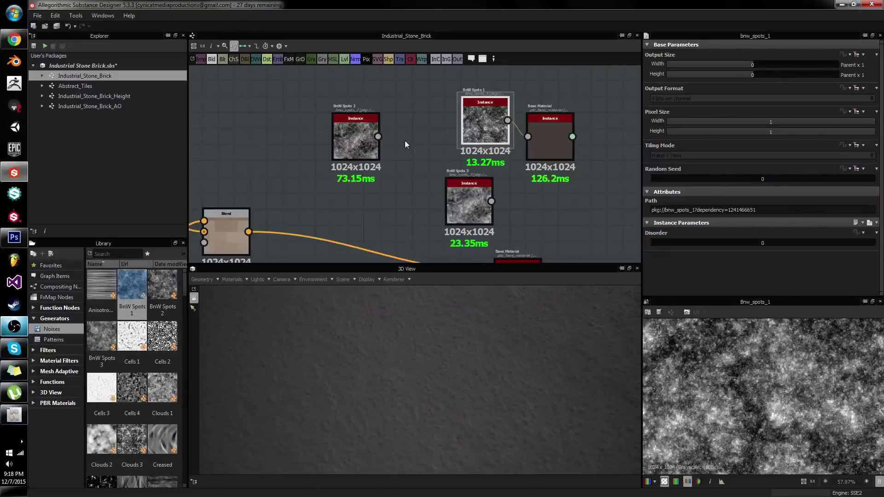
Reconnect BnW Spots 2 to the new Base Material's Height input in place of BnW Spots 1
left_click_drag(378, 136, 528, 137)
left_click(495, 129)
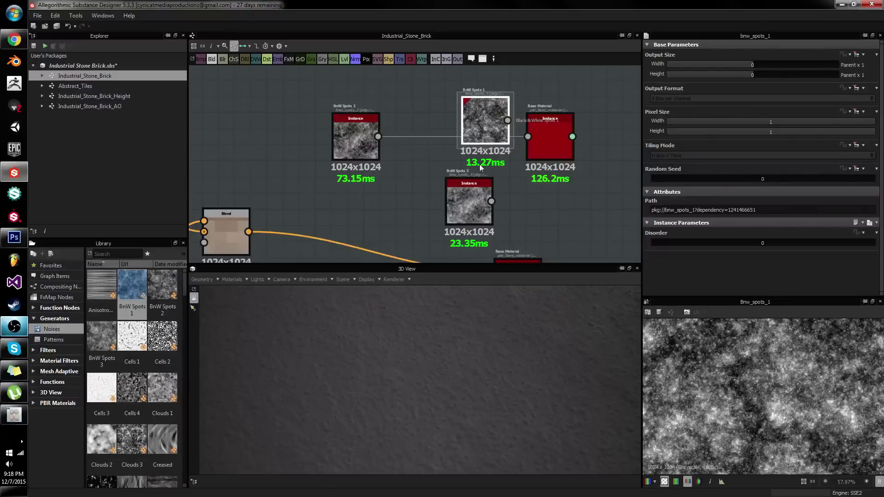
Delete the unused BnW Spots 1 and BnW Spots 3 noise nodes
key("Delete")
left_click(470, 203)
key("Delete")
Try a Disorder of 100 on the BnW Spots 2 noise, and undo the change
double_click(358, 147)
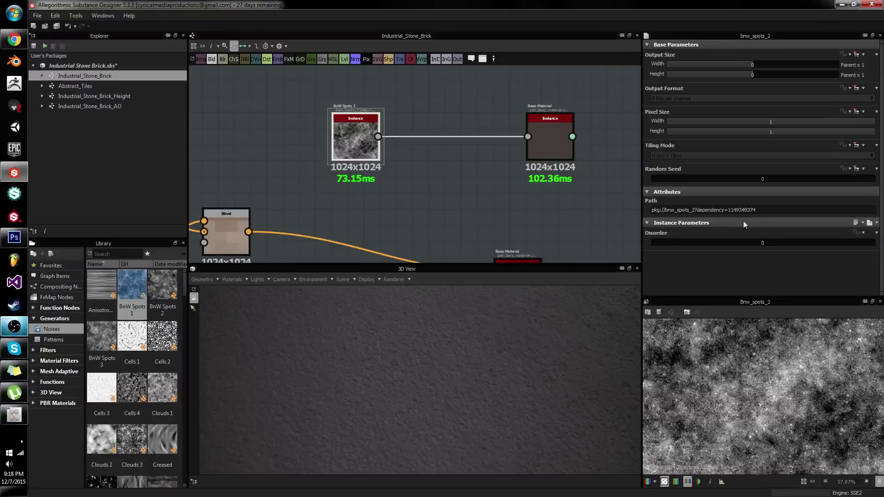
left_click_drag(687, 243, 879, 243)
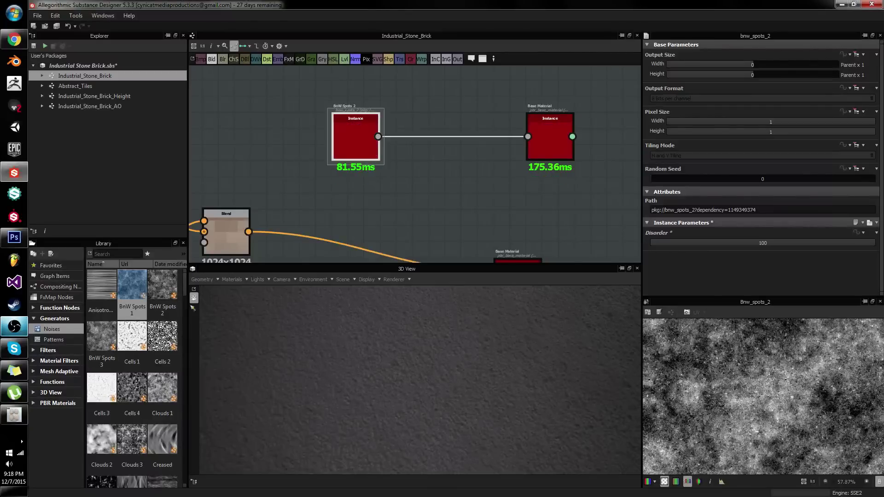
scroll(814, 354, "down", 6)
key("ctrl+z")
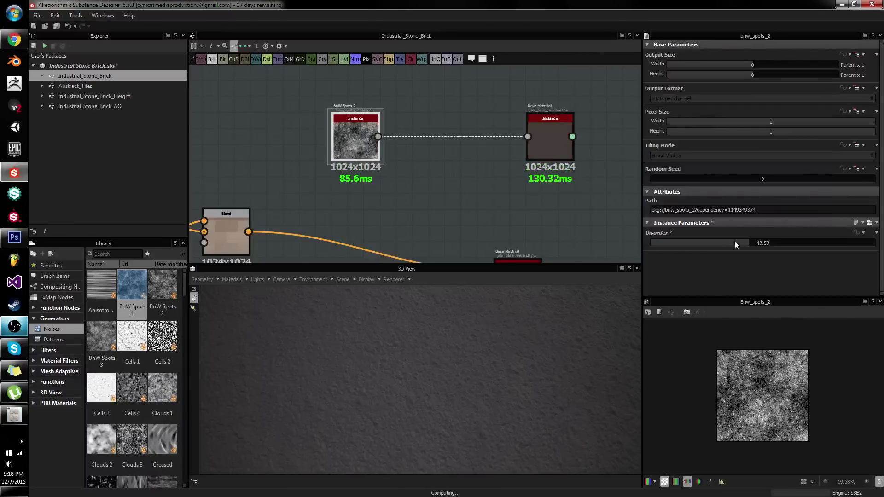
Set the Random Seed of the BnW Spots 2 noise to 3 and inspect the surface in the 3D view
left_click(714, 179)
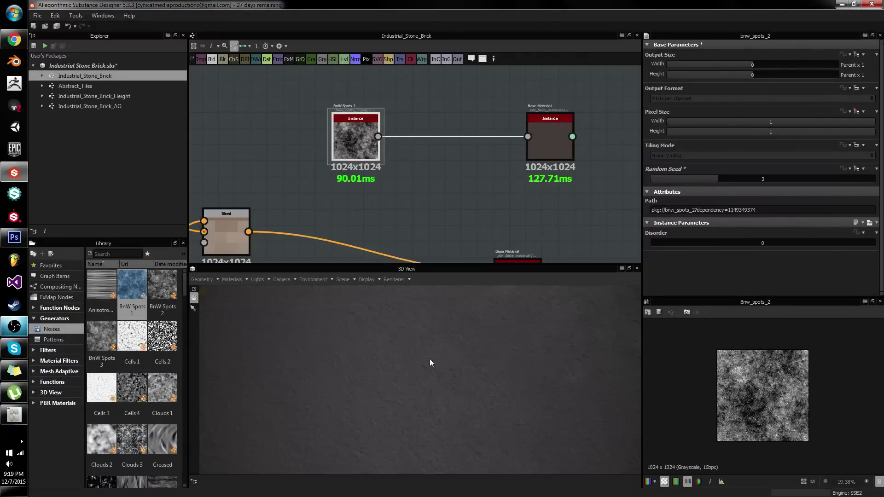
right_click_drag(430, 359, 433, 323)
left_click(535, 150)
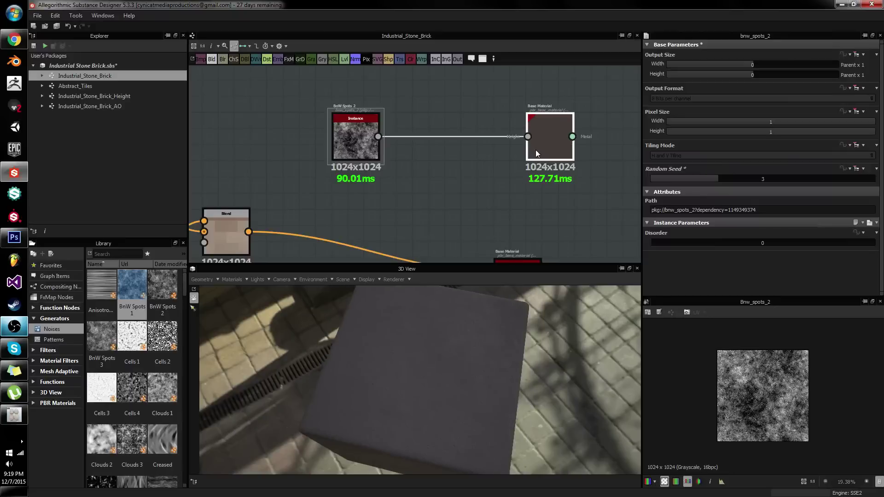
left_click_drag(441, 366, 471, 319)
right_click_drag(471, 319, 452, 343)
Move the dark Base Material closer to its noise and set its Height Range to 1
left_click_drag(551, 142, 454, 142)
scroll(712, 256, "down", 5)
scroll(695, 247, "down", 4)
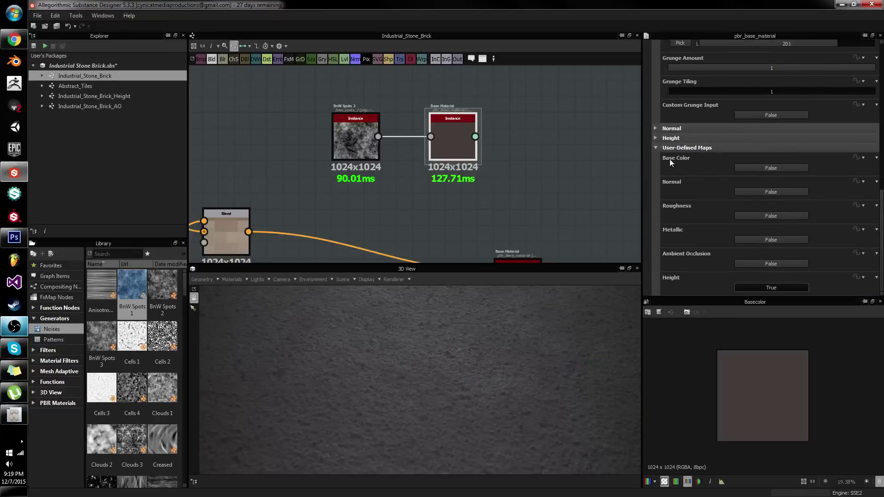
left_click(656, 138)
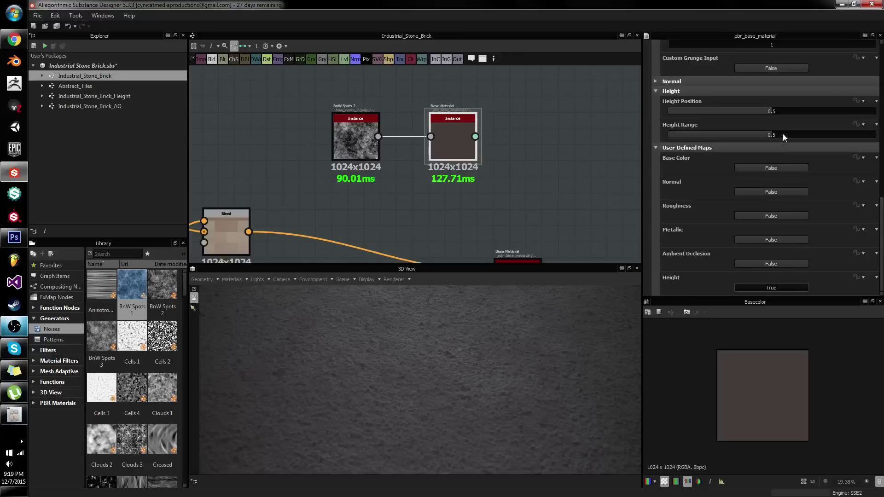
left_click_drag(783, 134, 875, 135)
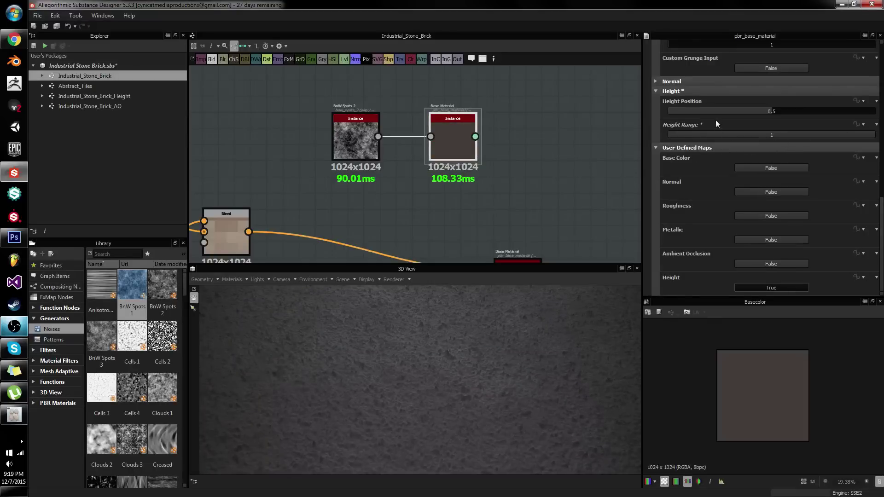
left_click(659, 91)
scroll(523, 176, "down", 3)
scroll(518, 202, "up", 3)
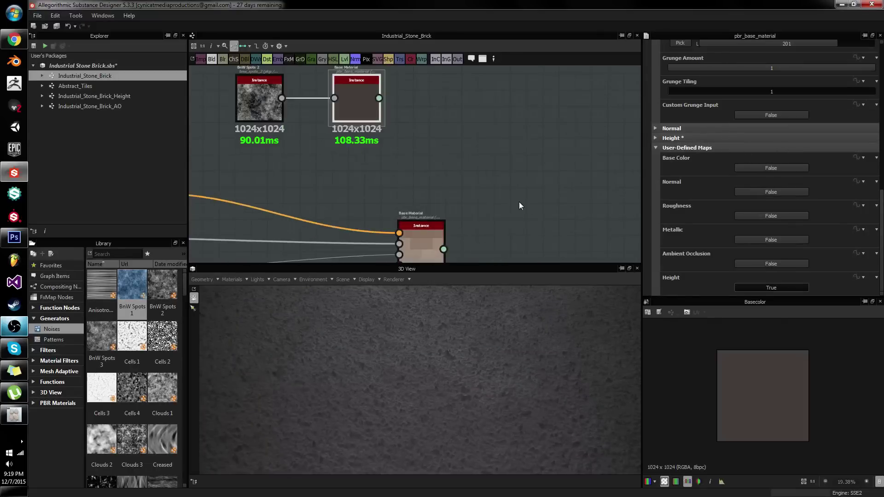
Add a Material Blend node and connect the dark and the brick Base Materials to its two material inputs
left_click(519, 201)
key("space")
type("mater")
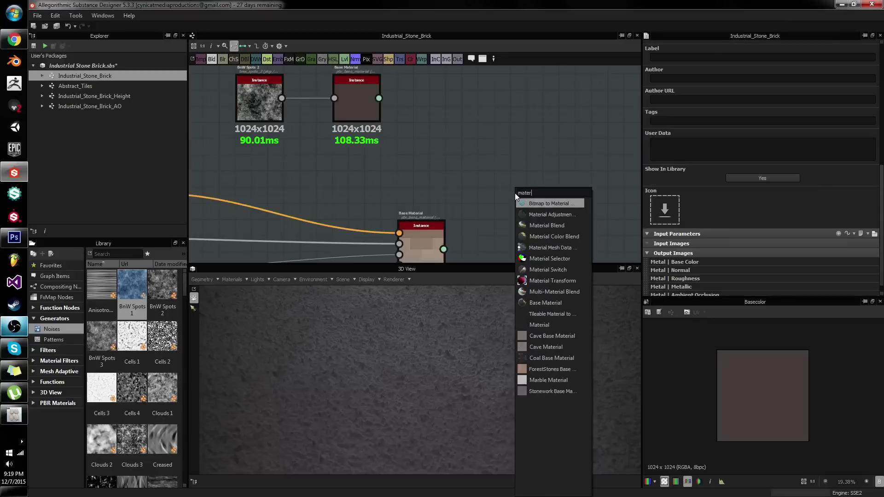
type("ial blend")
key("Escape")
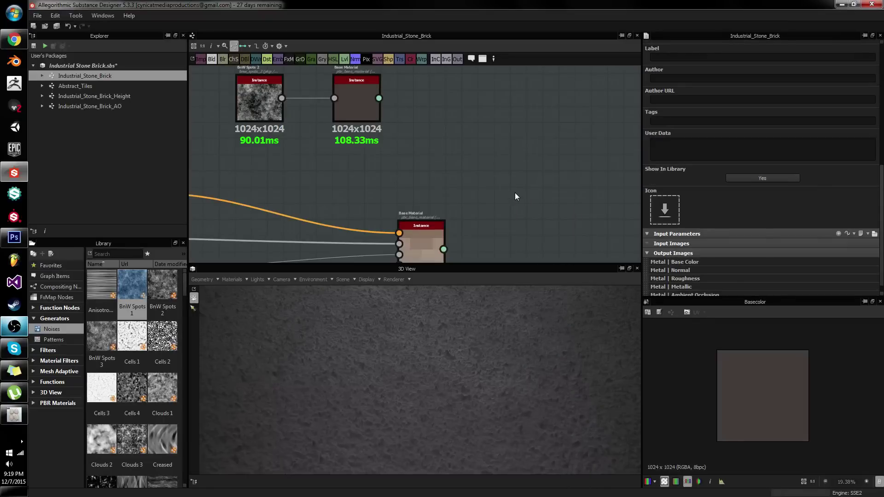
key("space")
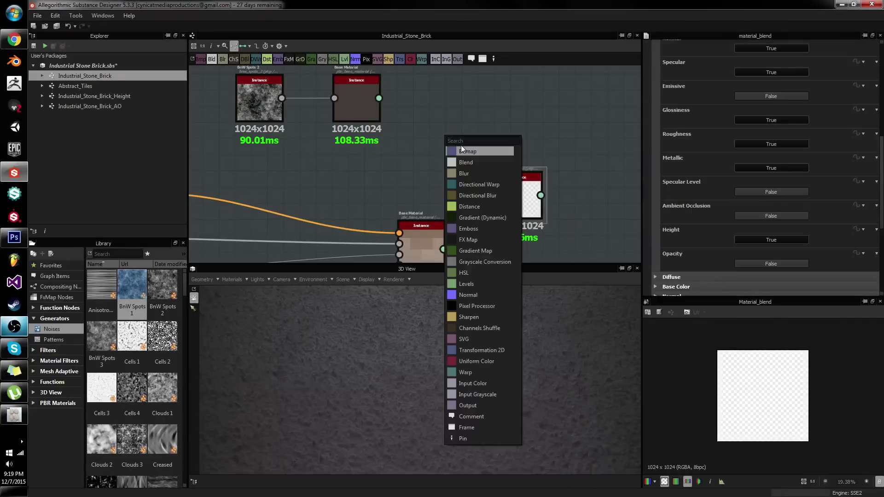
type("multi")
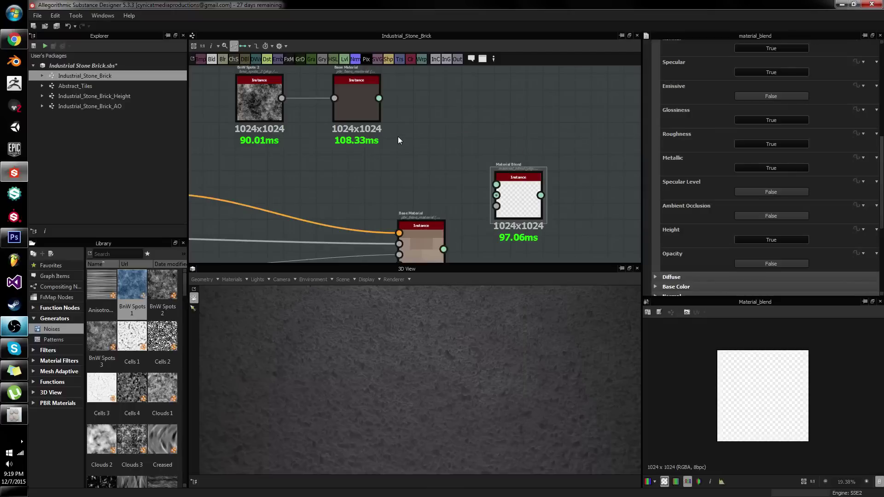
left_click_drag(378, 97, 444, 249)
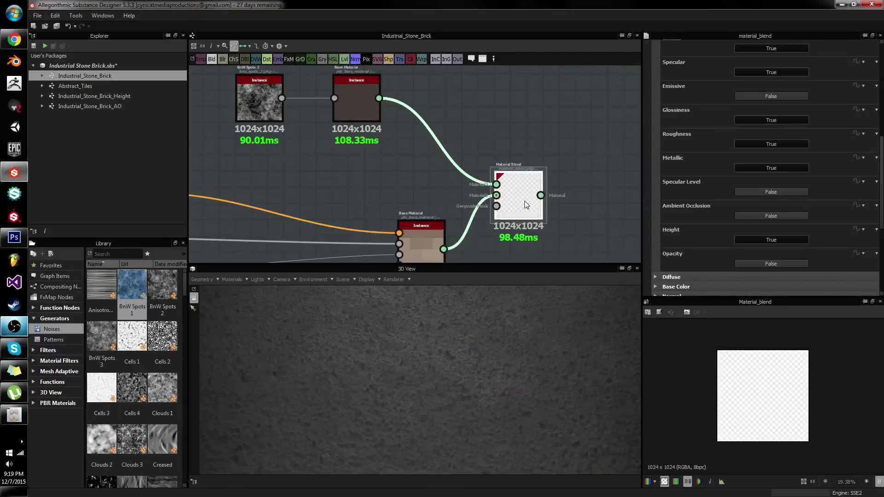
left_click_drag(524, 201, 561, 233)
middle_click_drag(555, 223, 517, 204)
Set the Material Blend's Diffuse, Specular and Glossiness channels to False and its Ambient Occlusion channel to True
scroll(707, 123, "up", 3)
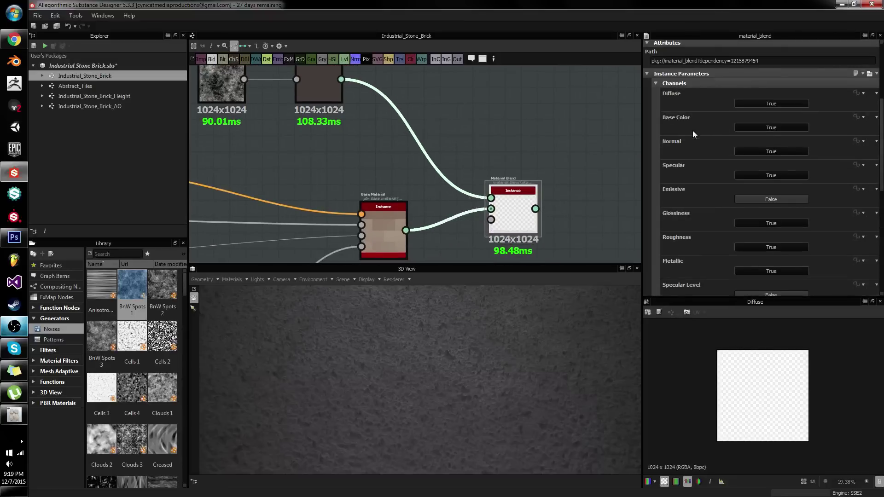
left_click(777, 103)
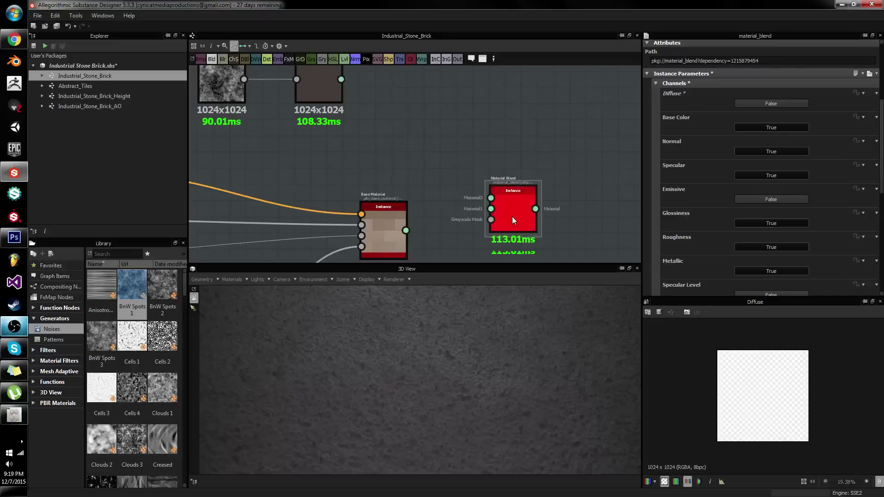
left_click_drag(512, 217, 528, 127)
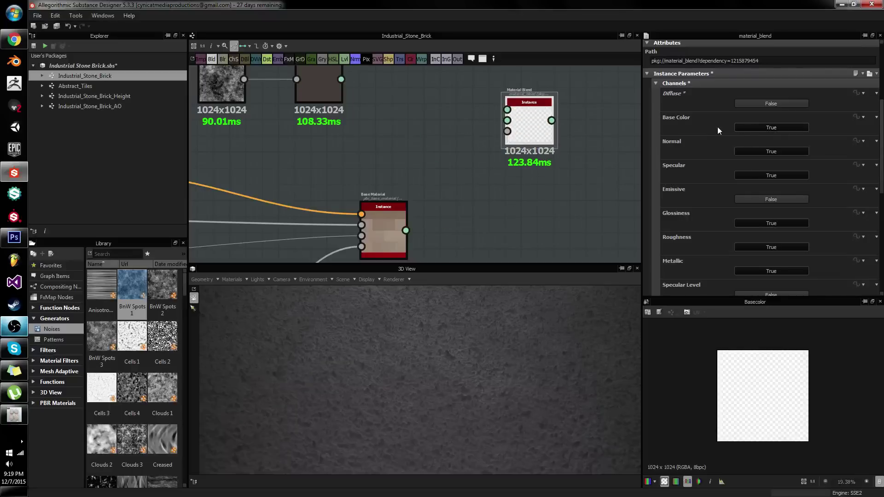
left_click(773, 177)
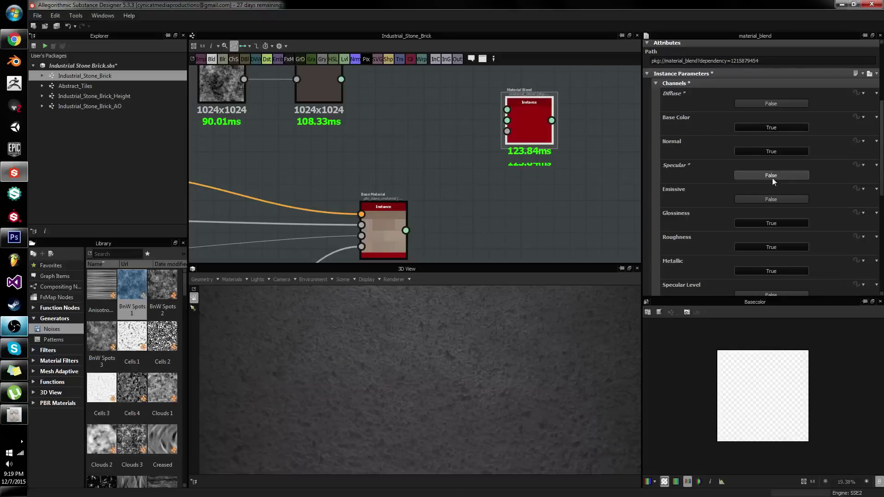
left_click(765, 224)
scroll(770, 225, "down", 3)
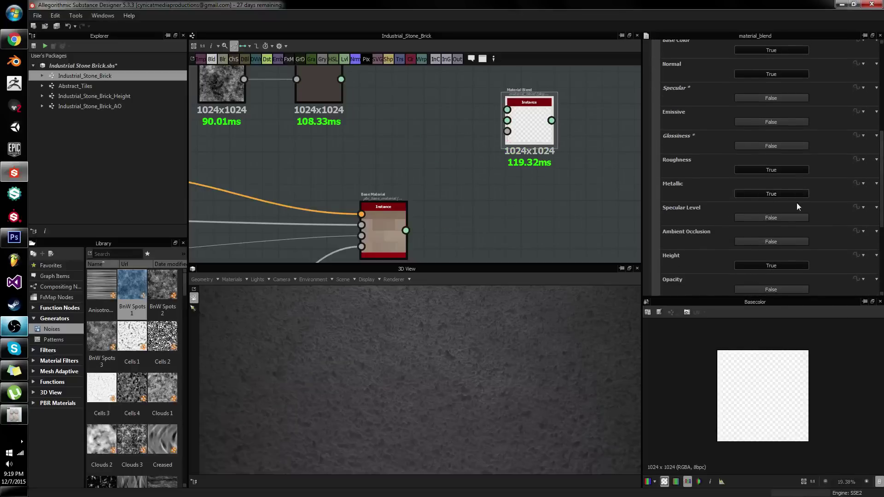
left_click(773, 242)
scroll(744, 193, "up", 5)
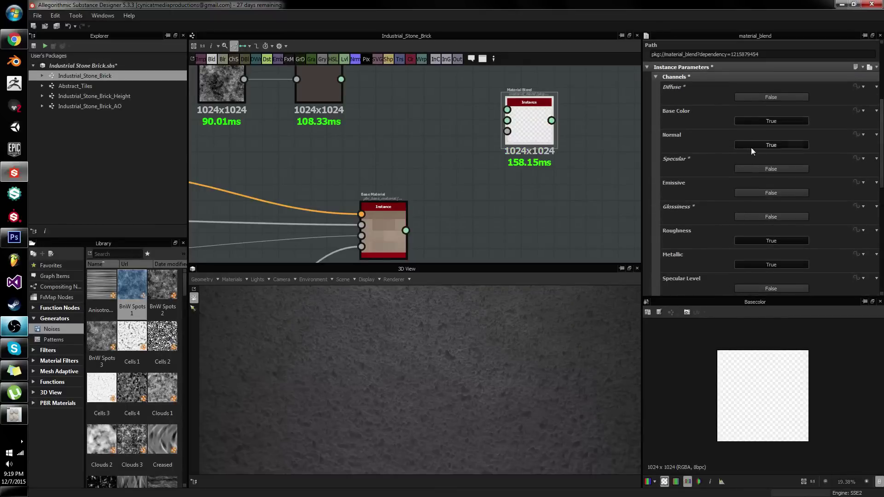
scroll(760, 177, "down", 1)
scroll(774, 251, "down", 1)
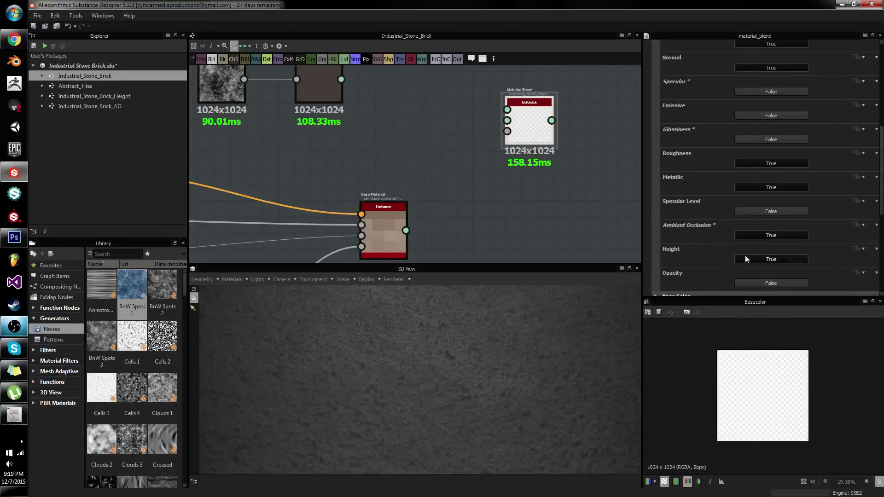
scroll(739, 240, "up", 2)
scroll(732, 225, "up", 2)
left_click(676, 168)
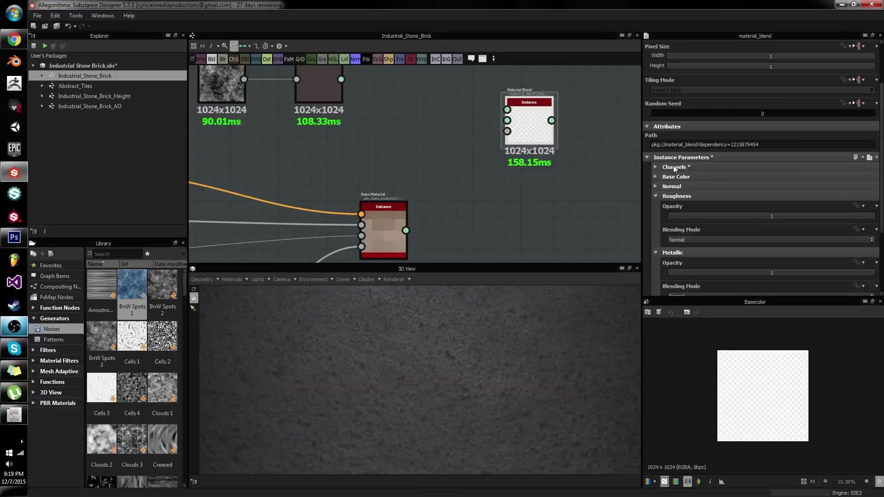
scroll(675, 225, "down", 3)
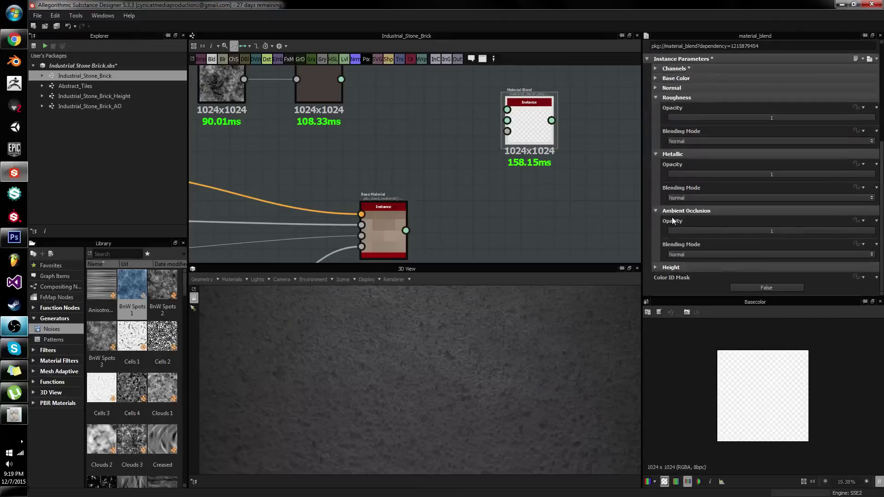
left_click(671, 268)
scroll(681, 233, "down", 2)
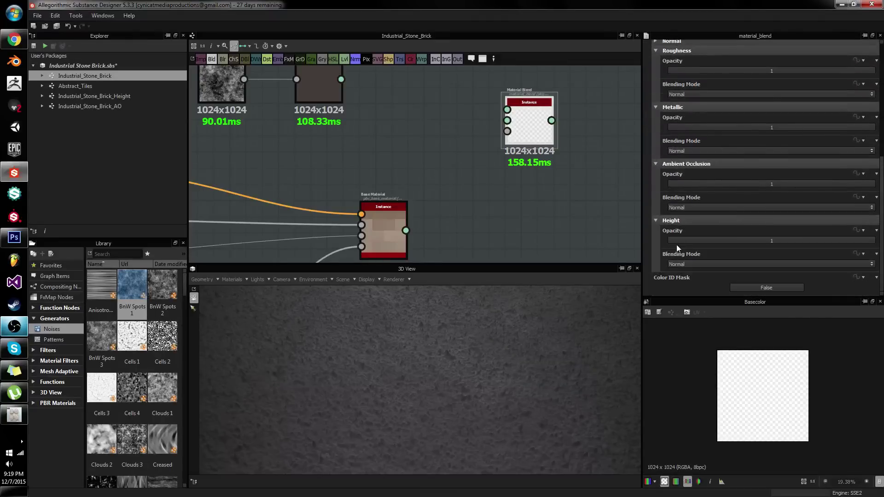
left_click_drag(677, 243, 663, 233)
left_click(667, 220)
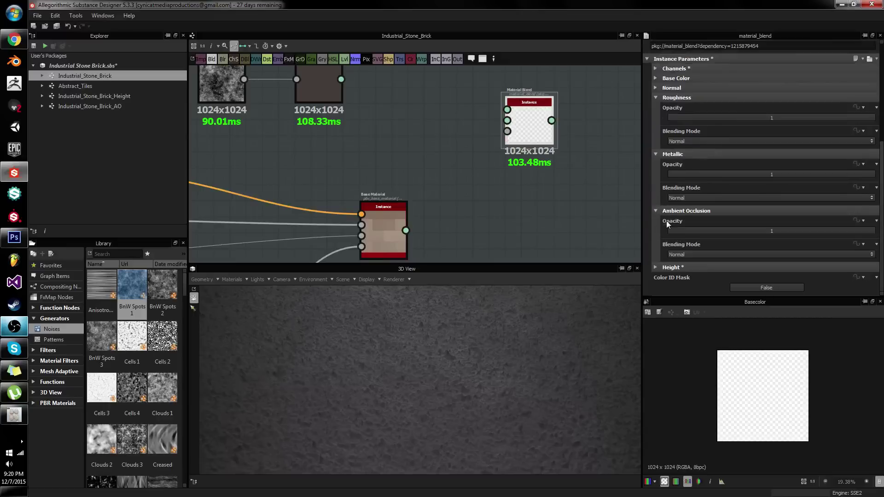
Move the first Material Blend aside, add a second one, and connect the dark and brick Base Materials to it
left_click_drag(532, 117, 579, 95)
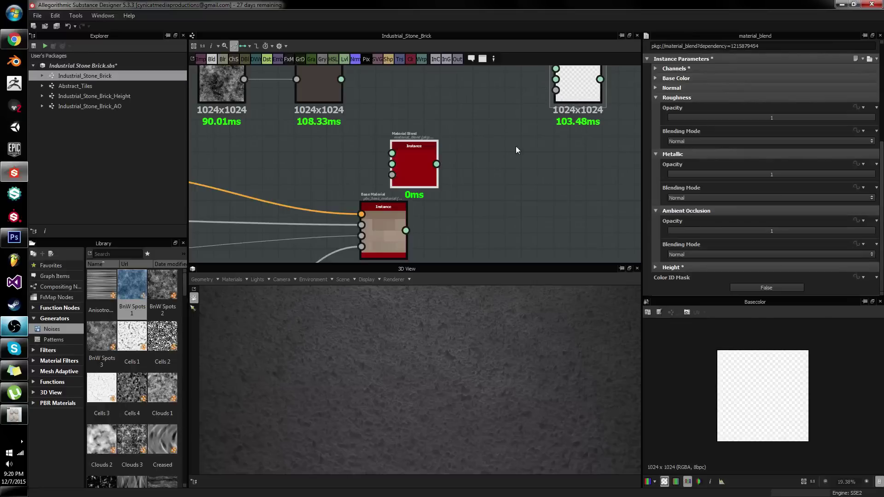
left_click_drag(421, 155, 343, 89)
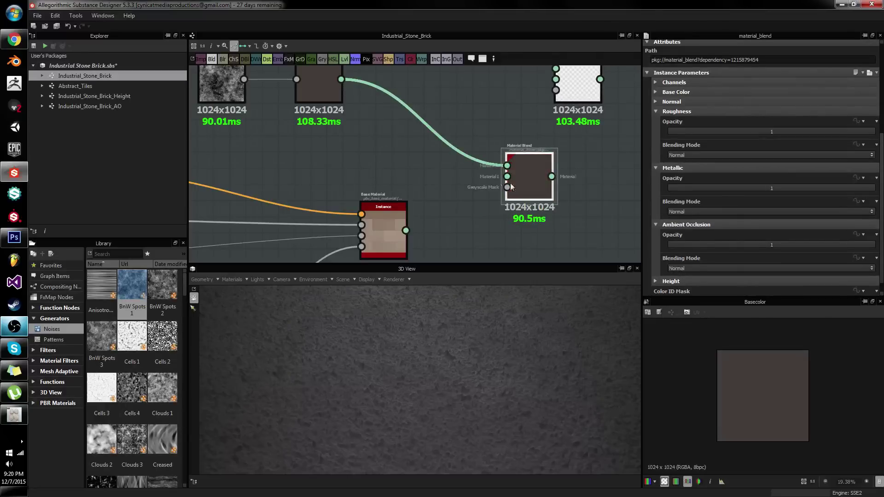
left_click_drag(507, 176, 398, 235)
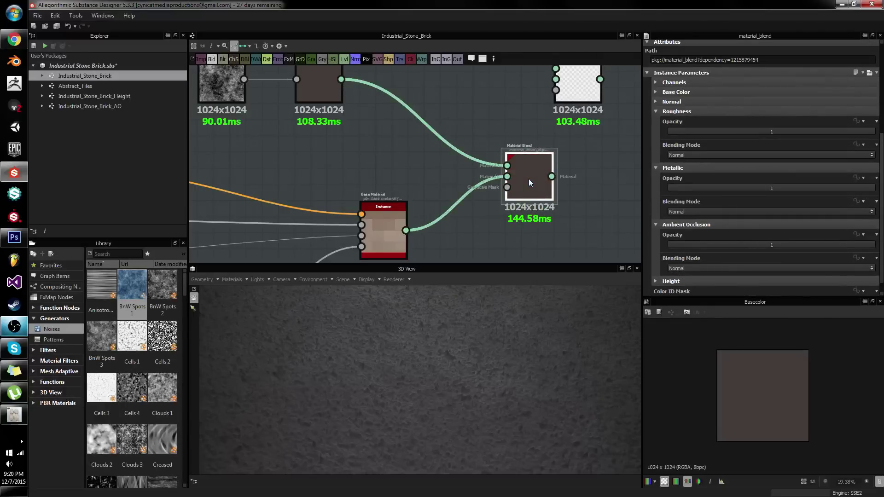
left_click_drag(529, 179, 520, 195)
Connect the second Material Blend's Material output to the graph's output nodes
middle_click_drag(619, 186, 514, 171)
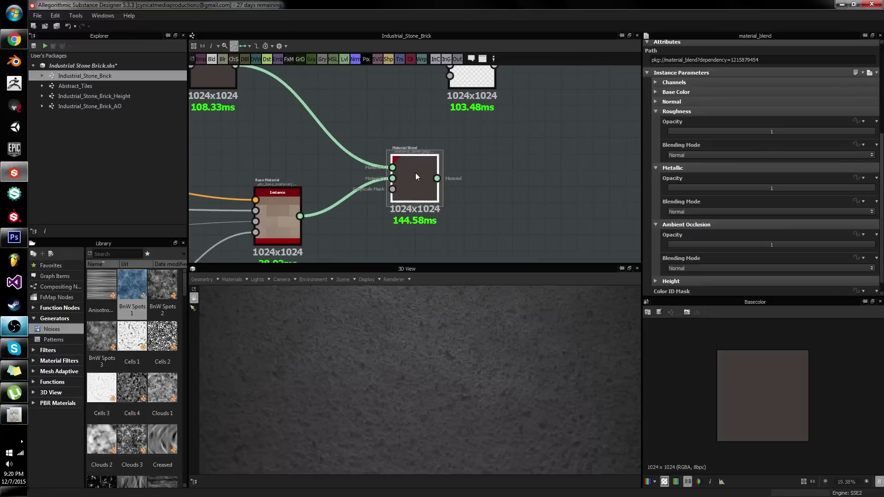
scroll(417, 174, "down", 5)
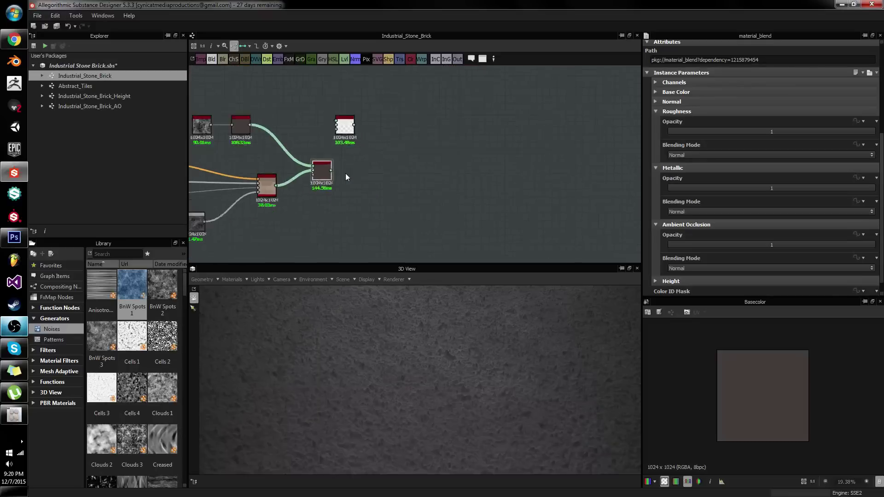
scroll(346, 173, "down", 2)
middle_click_drag(363, 178, 254, 168)
left_click_drag(227, 164, 558, 135)
middle_click_drag(308, 197, 482, 197)
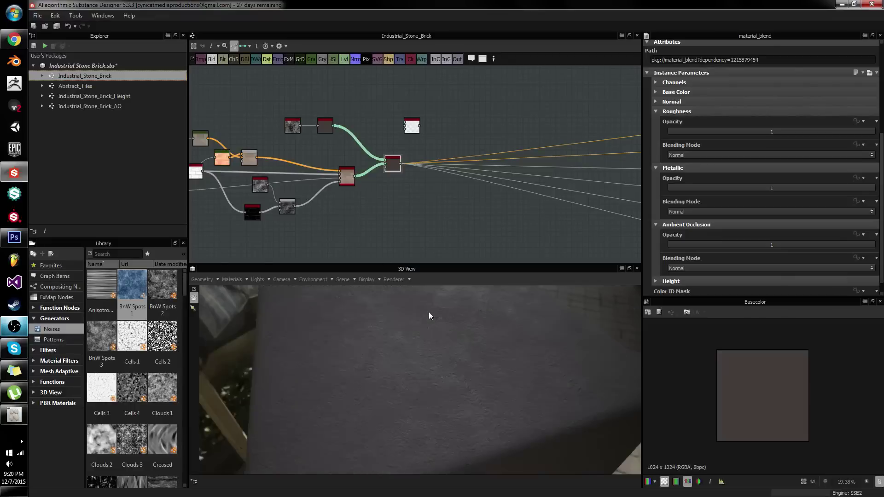
Inspect the second Material Blend's surface on the model in the 3D view
left_click_drag(429, 316, 474, 278)
scroll(330, 128, "up", 6)
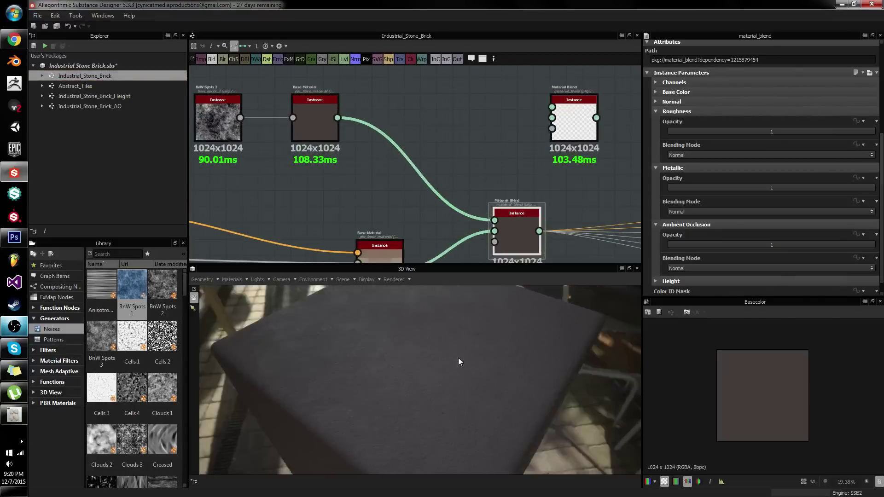
mouse_move(458, 357)
left_mouse_down()
mouse_move(449, 345)
mouse_move(432, 344)
mouse_move(462, 345)
left_mouse_up()
scroll(463, 335, "up", 5)
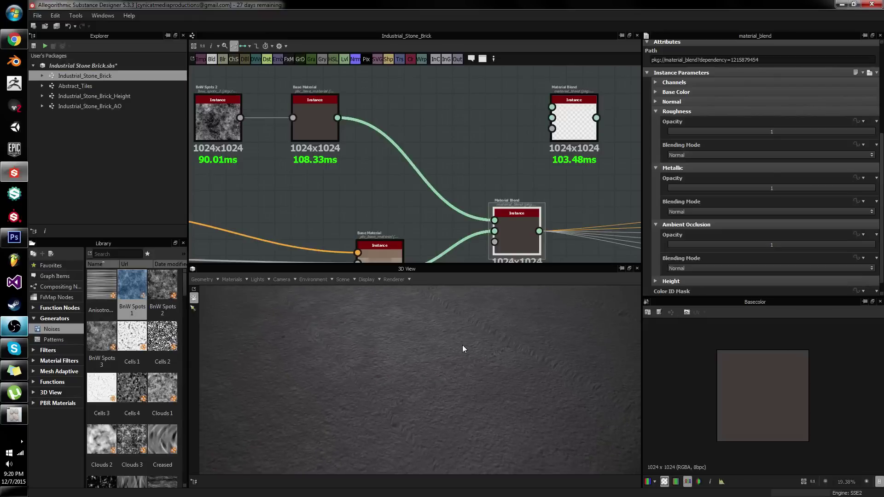
middle_click_drag(437, 221, 458, 126)
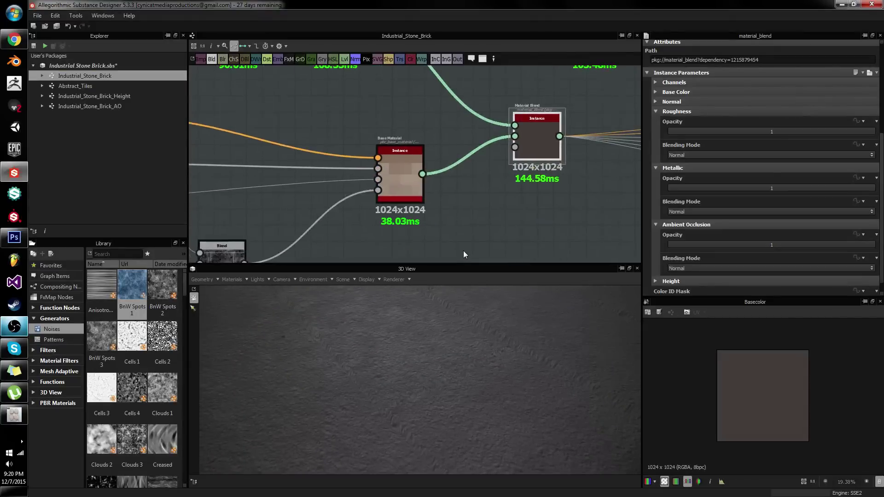
middle_click_drag(463, 251, 469, 191)
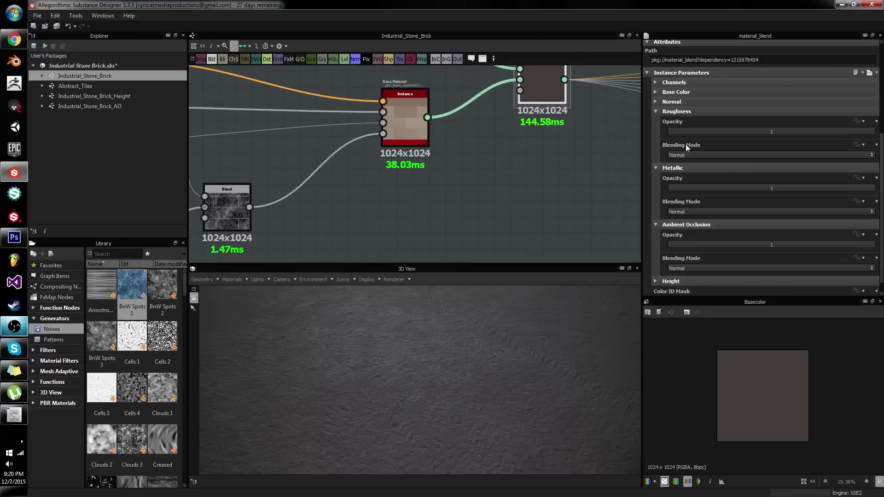
Review the Normal channel parameters of the second Material Blend
left_click(659, 101)
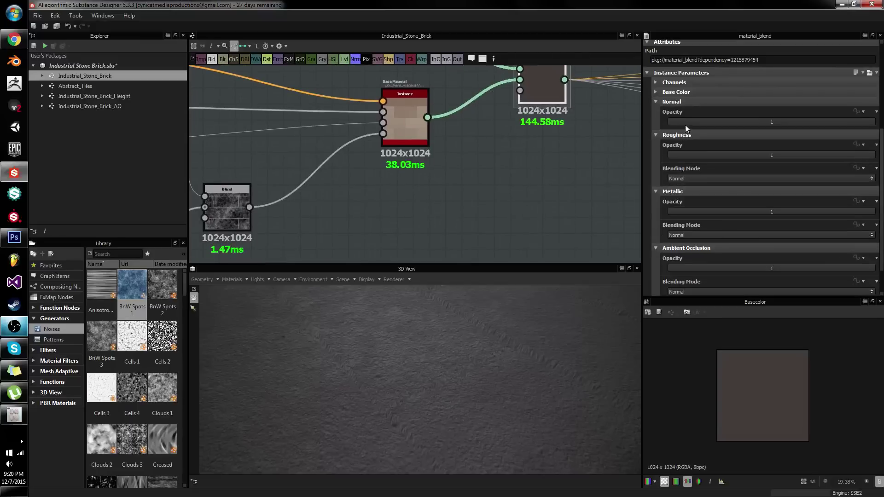
left_click(654, 101)
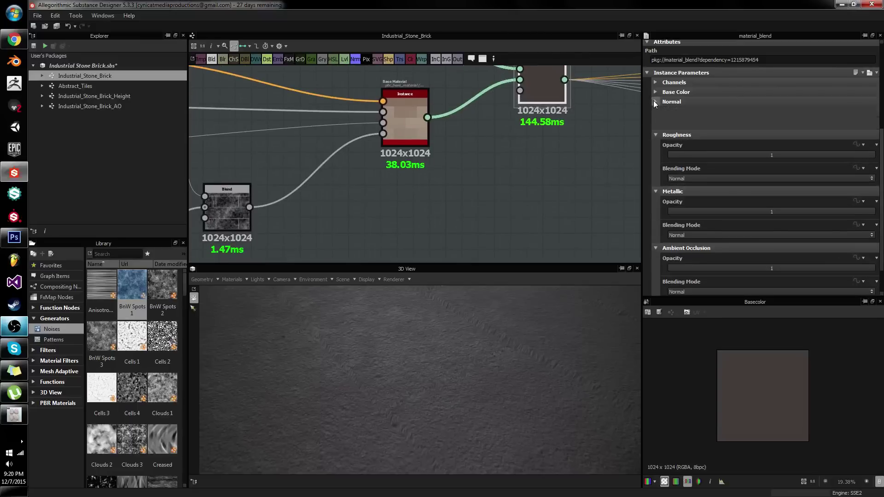
left_click(478, 158)
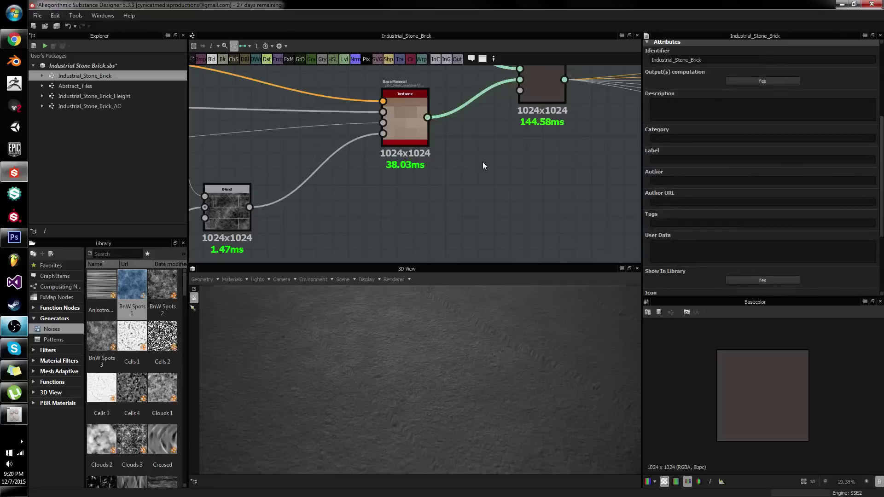
key("space")
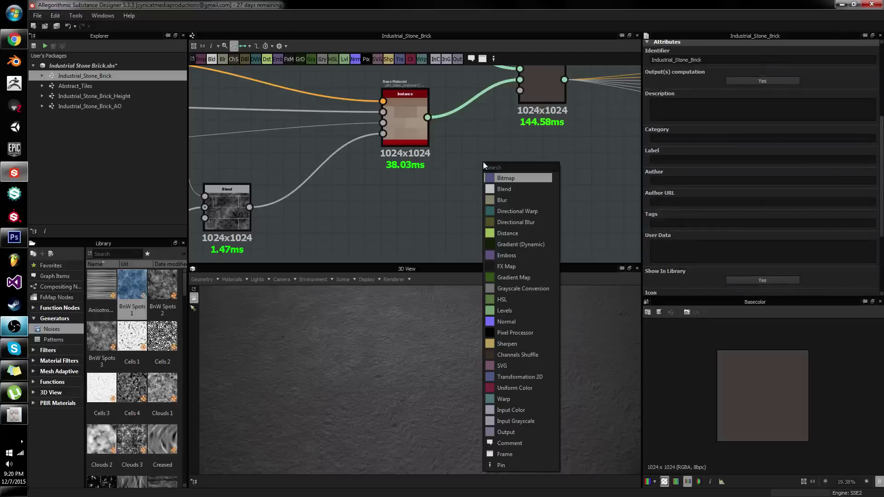
left_click(414, 199)
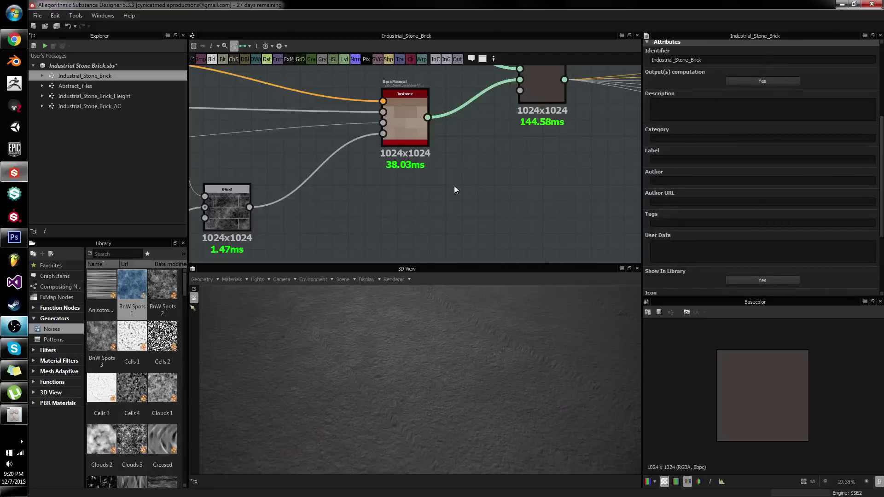
middle_click_drag(454, 190, 391, 209)
left_click_drag(469, 99, 535, 100)
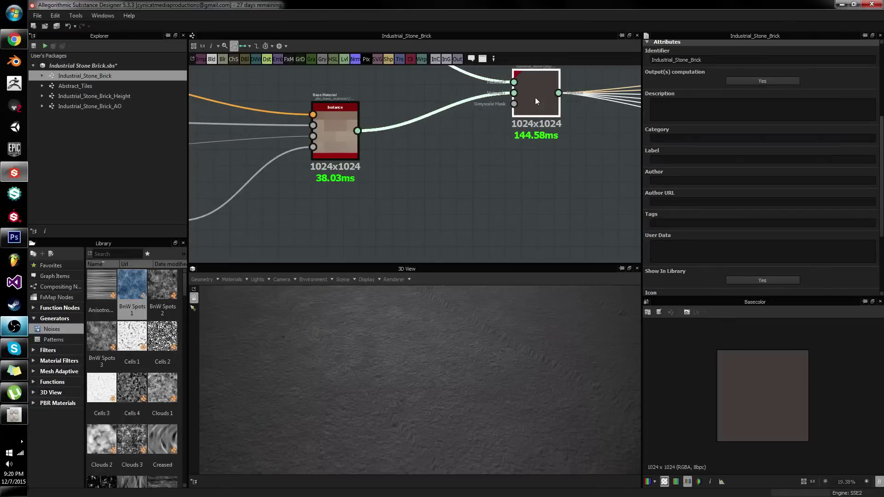
left_click(535, 97)
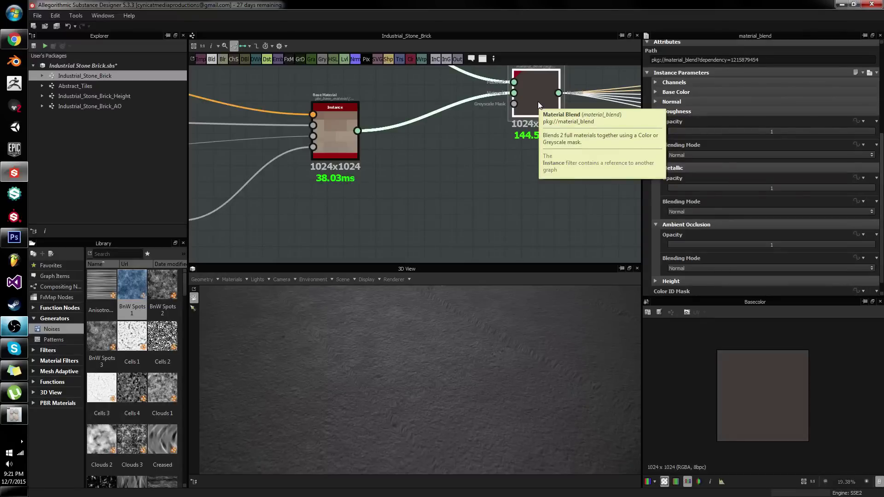
middle_click_drag(519, 96, 450, 138)
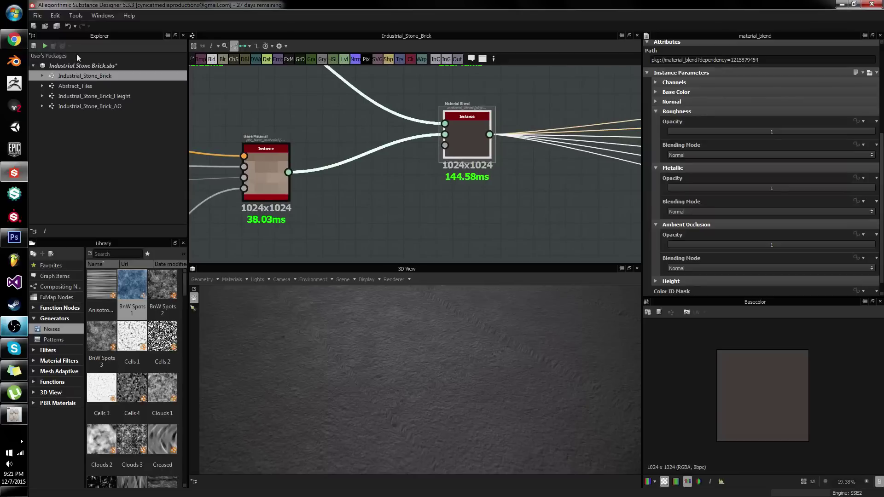
Switch to Chrome, examine the joints and surface of the stone flooring reference image up close, and return to Substance Designer
left_click(23, 42)
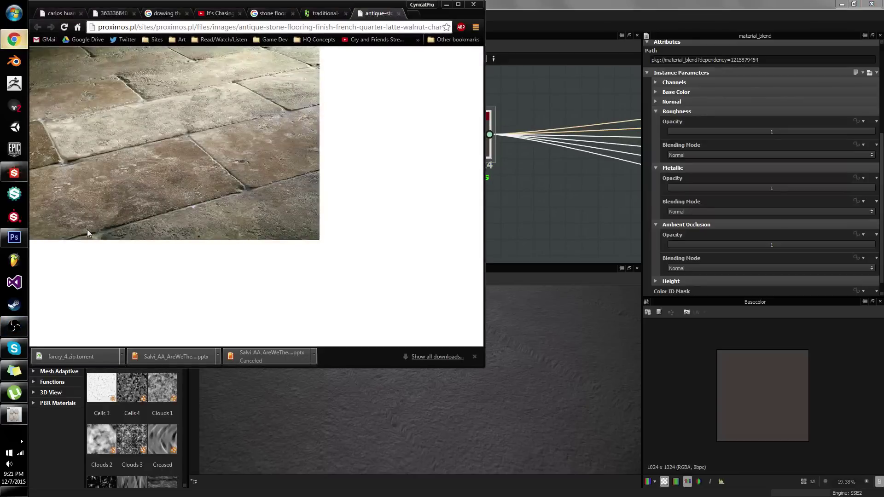
scroll(120, 172, "up", 5, "ctrl")
scroll(202, 167, "down", 3)
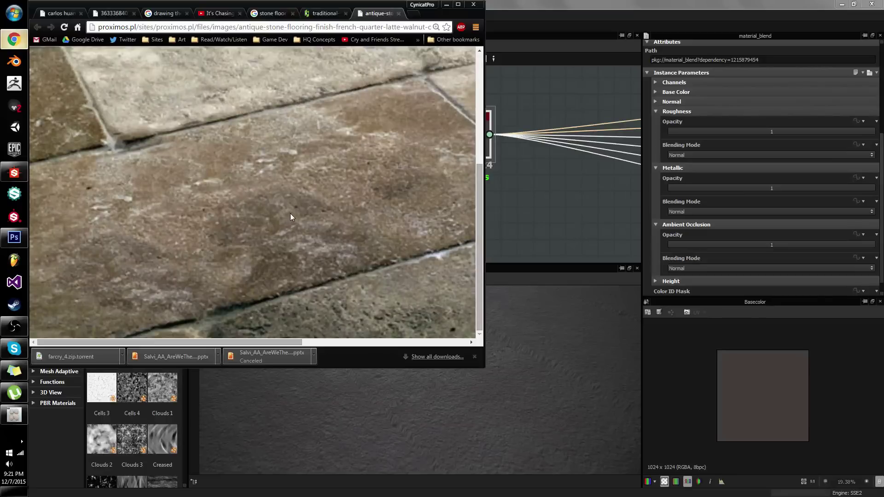
middle_click_drag(295, 222, 249, 174)
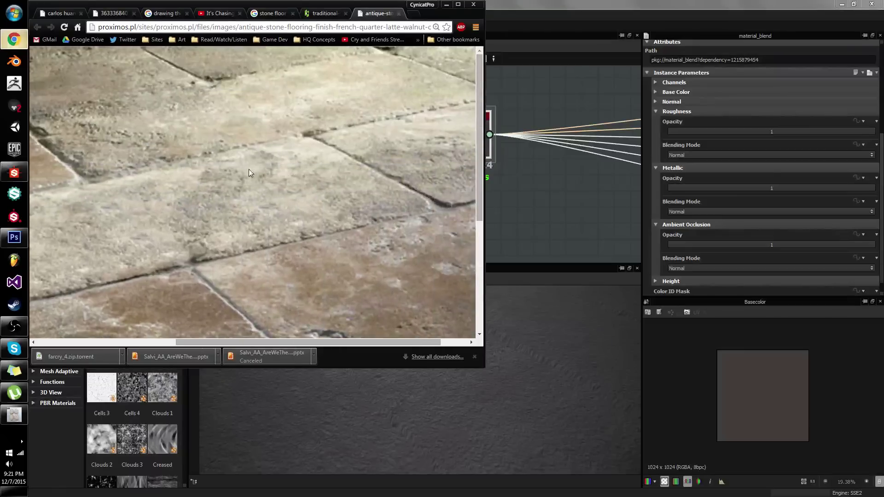
scroll(241, 212, "down", 5, "ctrl")
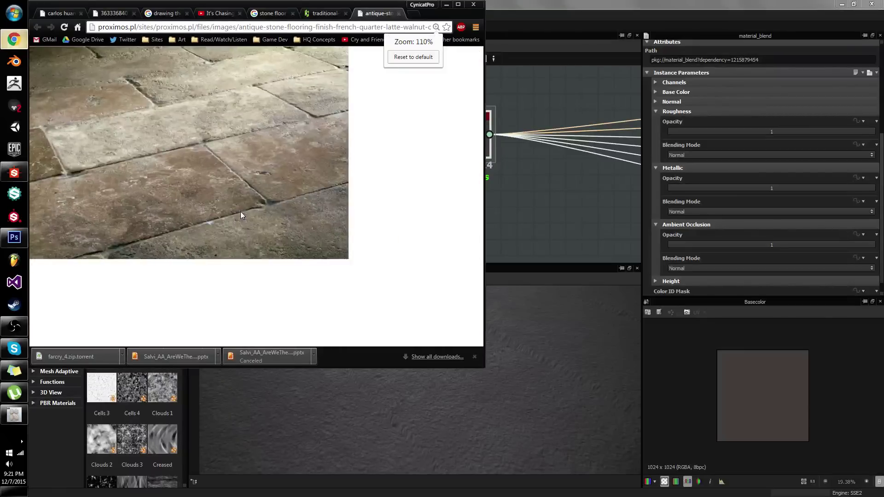
scroll(240, 212, "up", 1, "ctrl")
left_click(622, 5)
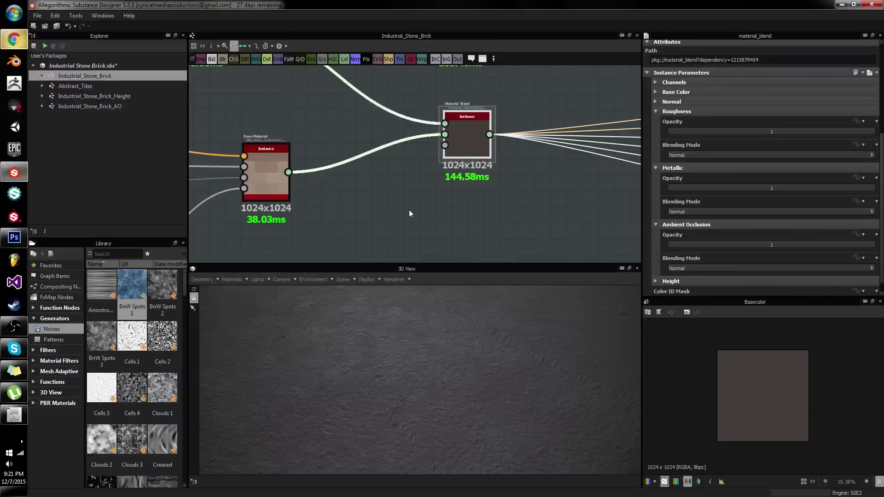
Show the material links as separate channels and preview the brick Base Material's Ambient Occlusion output
scroll(409, 209, "up", 2)
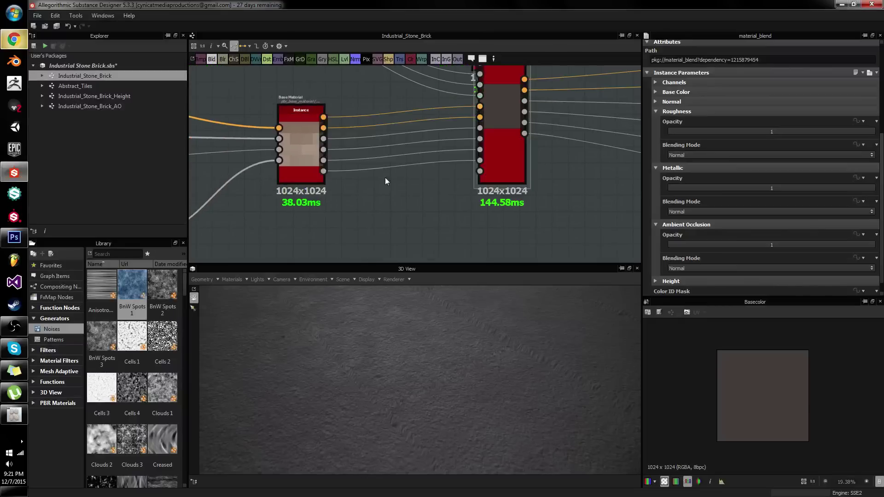
left_click(323, 160)
scroll(761, 391, "up", 3)
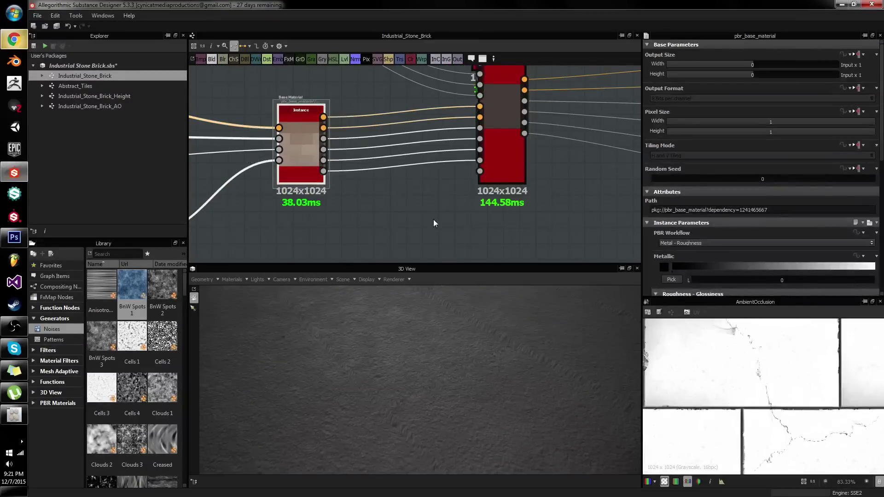
Add a Non Uniform Blur Grayscale node and feed the brick Base Material's Ambient Occlusion output into its Grayscale input
left_click(374, 203)
key("space")
type("non")
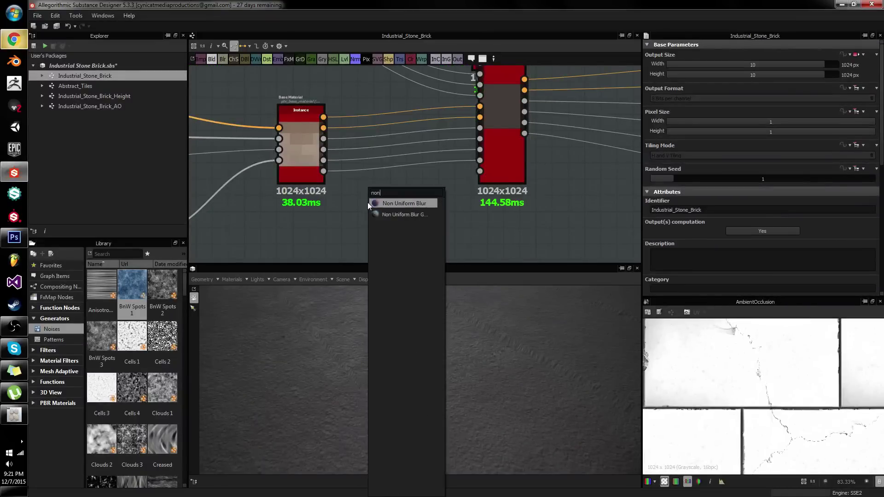
key("Down")
key("Return")
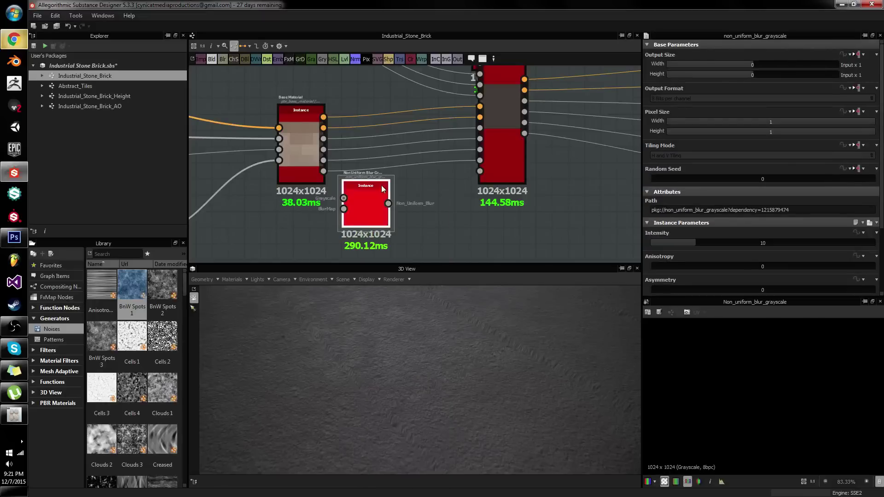
left_click_drag(381, 185, 414, 194)
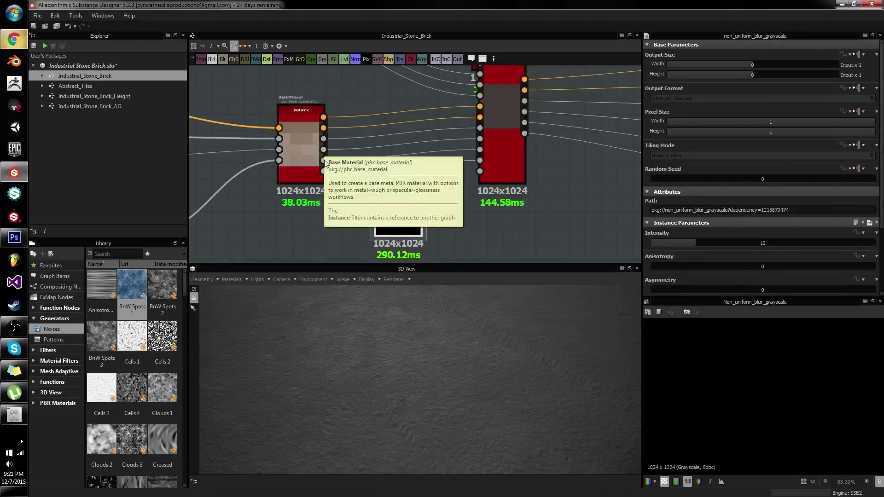
left_click_drag(323, 160, 378, 207)
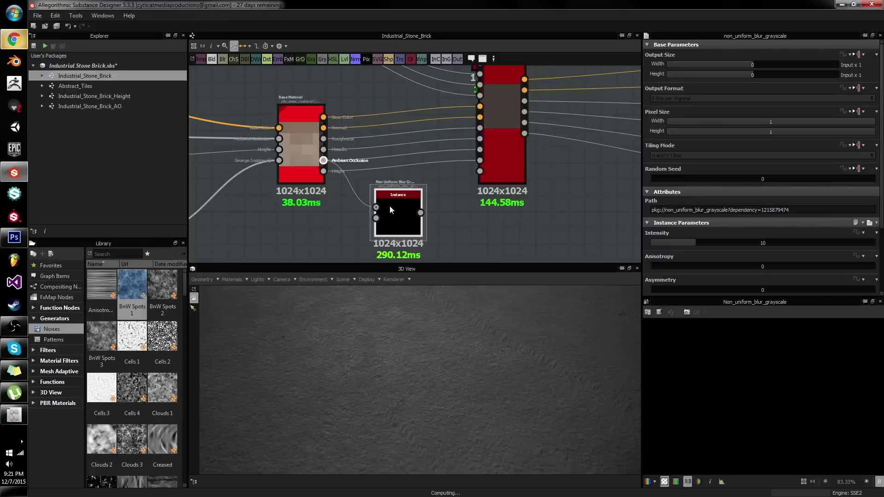
scroll(733, 369, "down", 3)
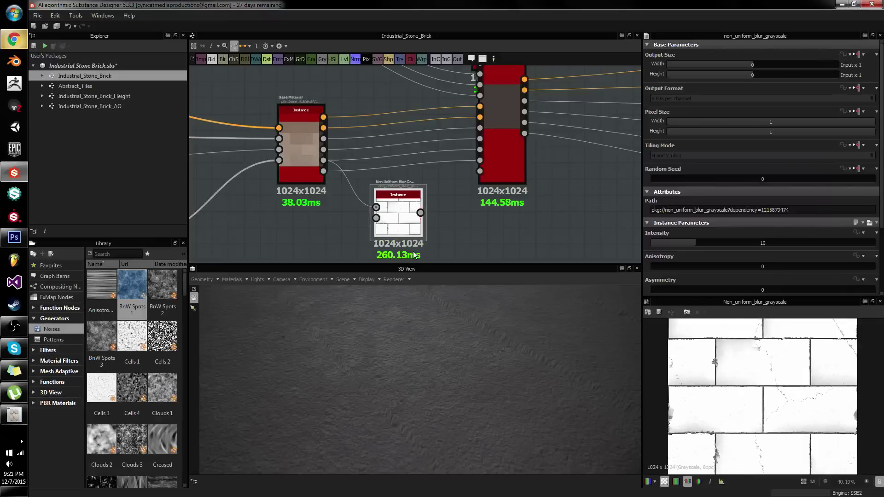
Add a BnW Spots 2 noise, connect it to the Non Uniform Blur's blur map input, and inspect the blurred result
middle_click_drag(413, 242, 471, 170)
left_click(358, 174)
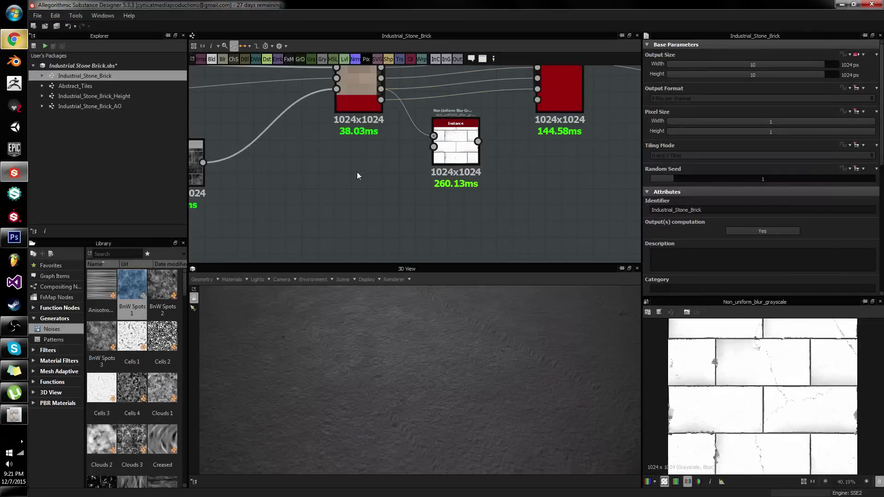
left_click_drag(163, 287, 434, 146)
left_click(454, 146)
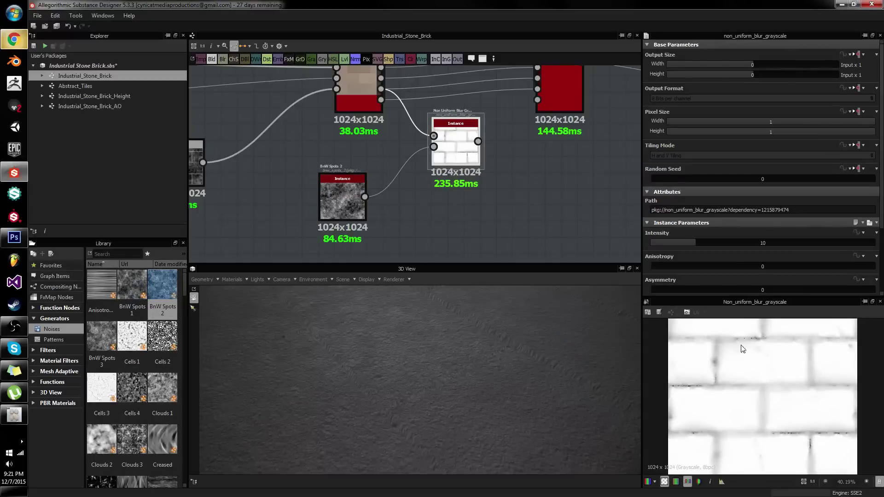
scroll(798, 386, "up", 4)
scroll(793, 380, "down", 2)
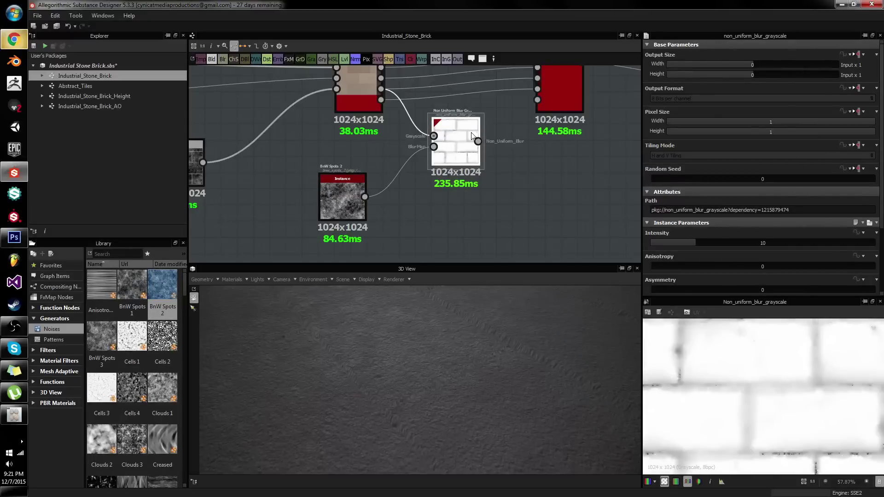
Move the Non Uniform Blur closer to the noise node and try an Auto Levels node on its output
left_click_drag(477, 136, 429, 161)
key("space")
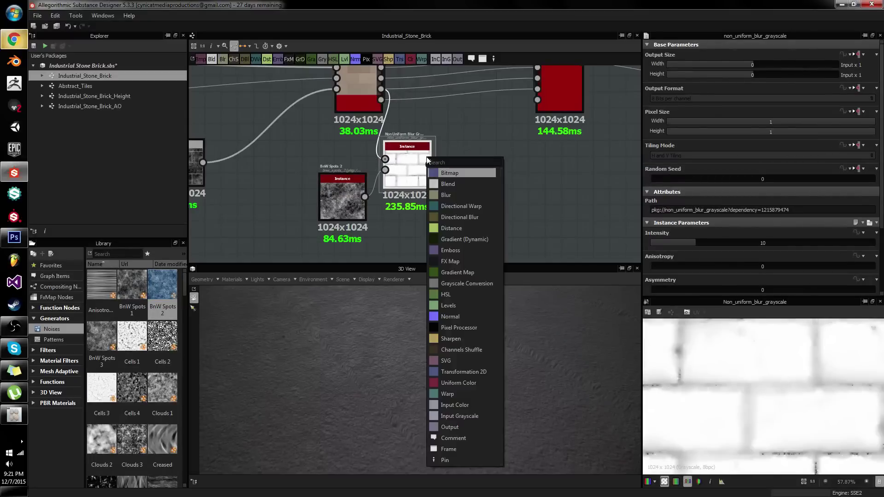
type("auto")
key("Return")
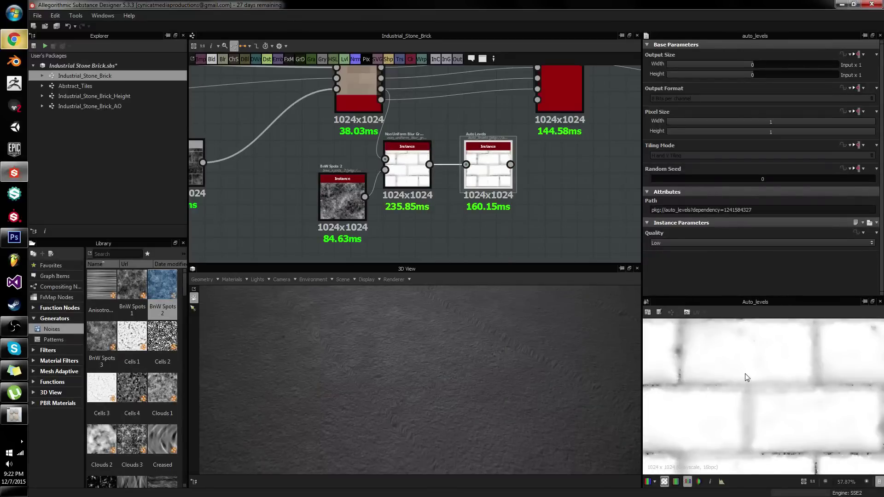
scroll(750, 375, "down", 1)
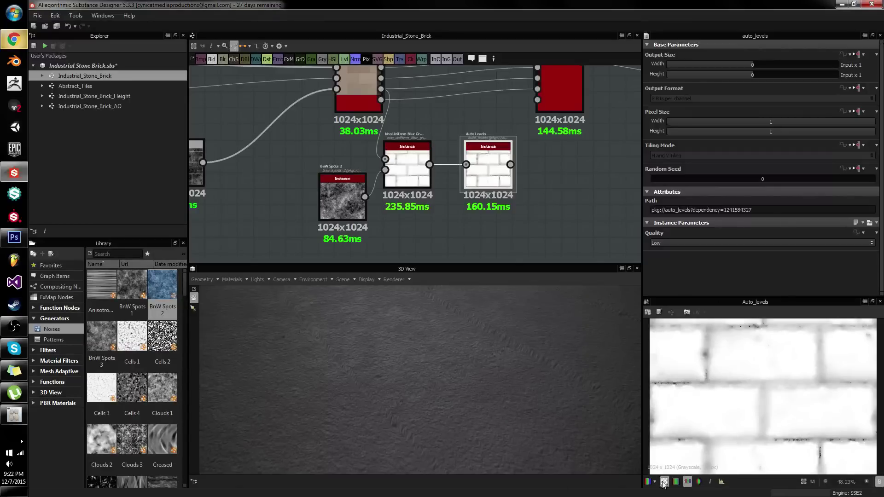
Show the histogram for the Auto Levels result and review the node's Quality options
left_click(723, 482)
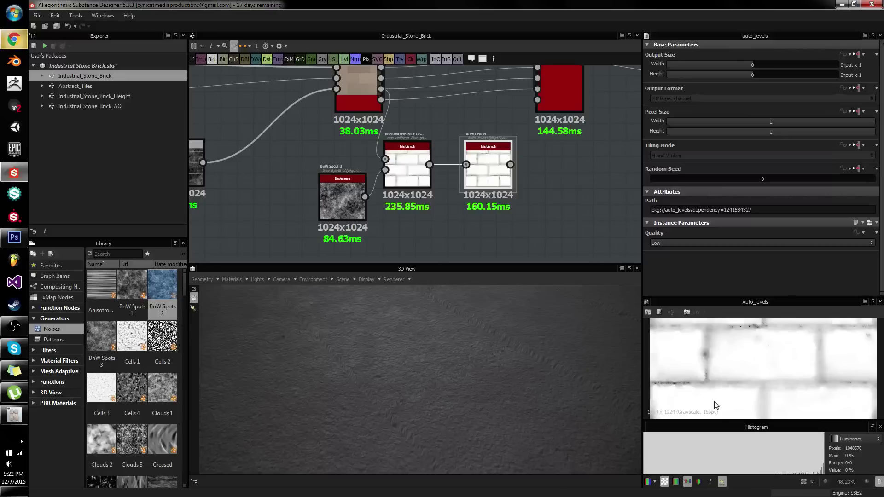
left_click(703, 242)
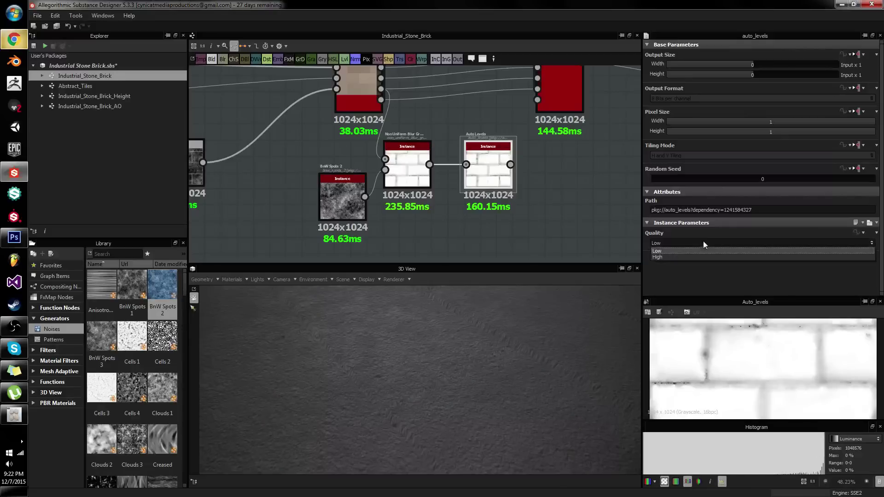
left_click(677, 253)
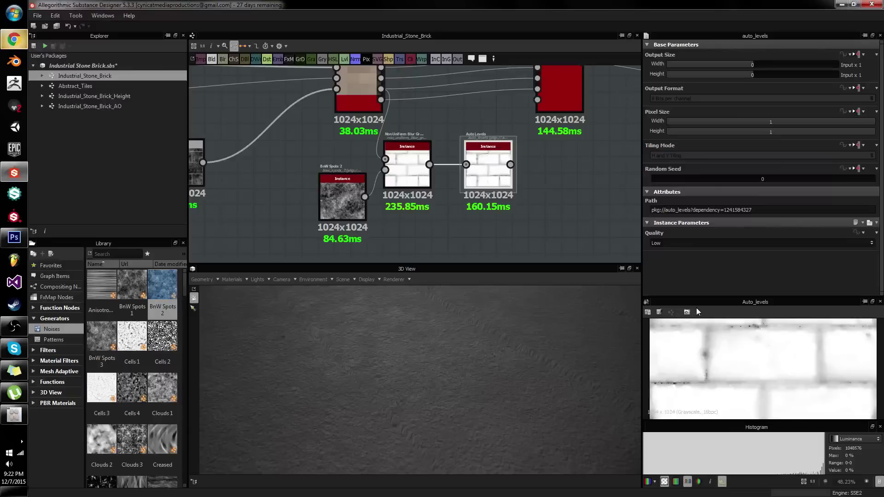
left_click(688, 245)
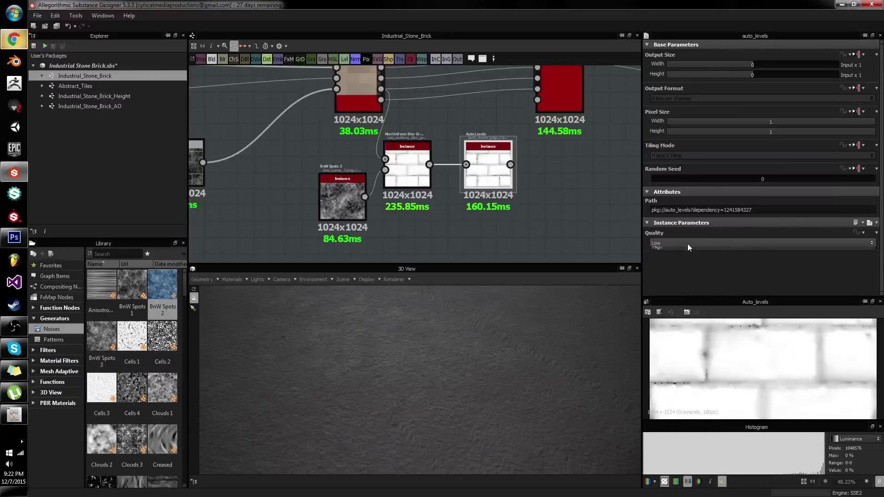
Replace the Auto Levels node with a Levels node connected to the Non Uniform Blur's output
left_click(503, 180)
key("Delete")
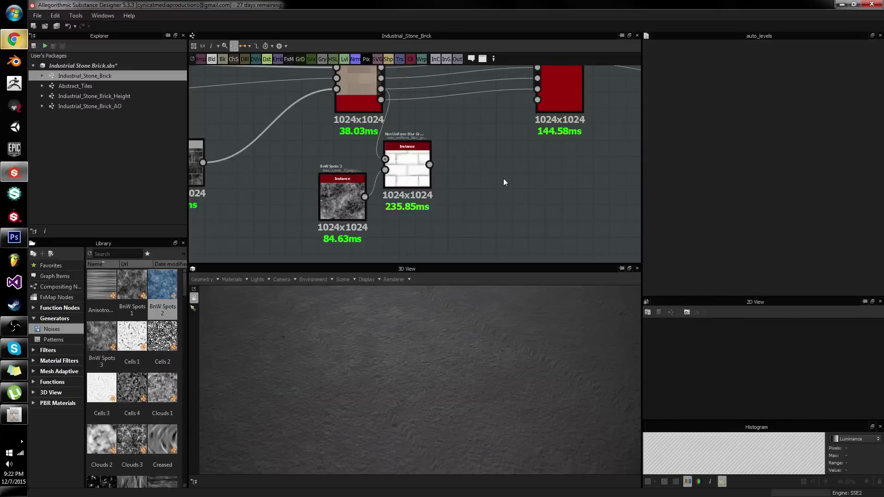
double_click(419, 175)
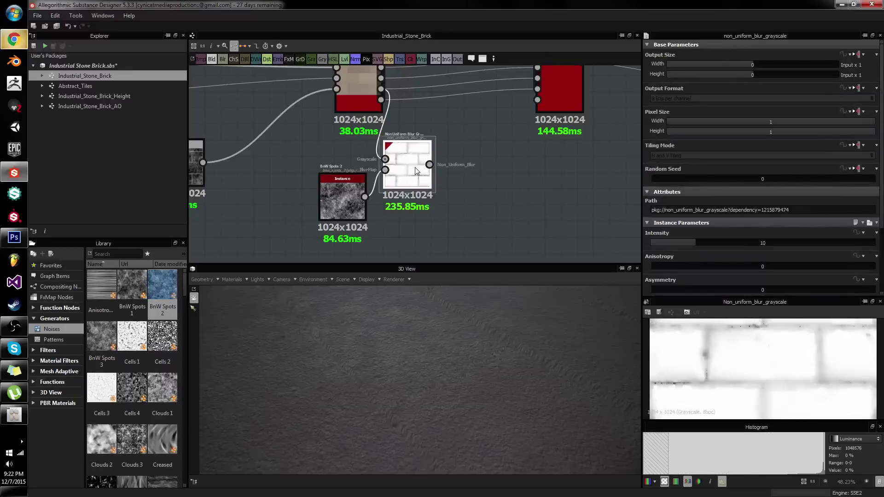
key("space")
type("level")
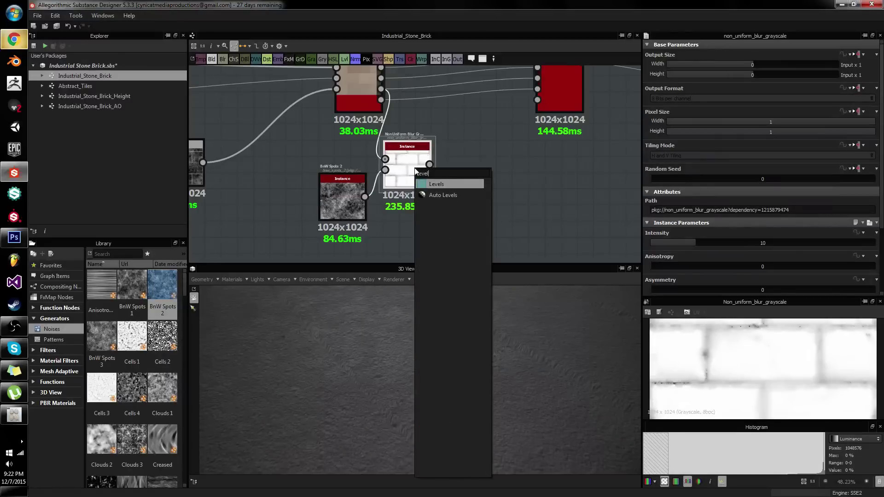
key("Down")
key("Up")
key("Return")
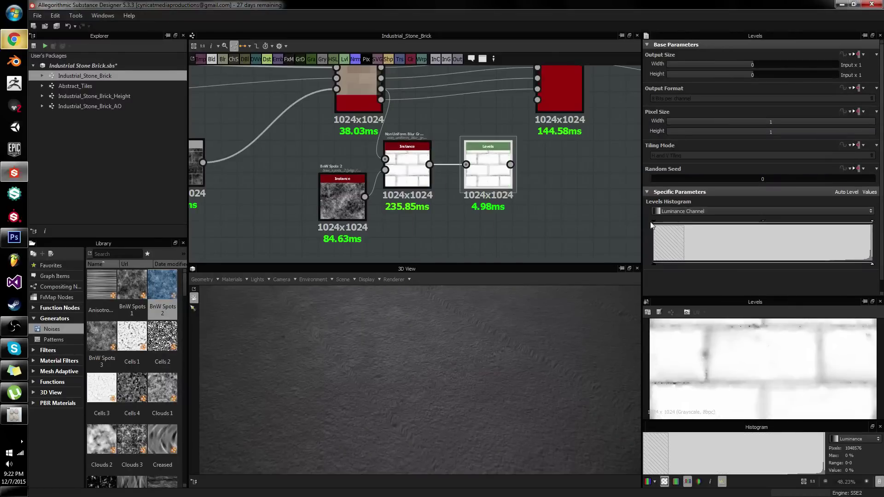
Raise the Levels node's black input point to darken the blurred brick joints, and inspect them up close
left_click_drag(652, 225, 815, 221)
scroll(778, 354, "up", 2)
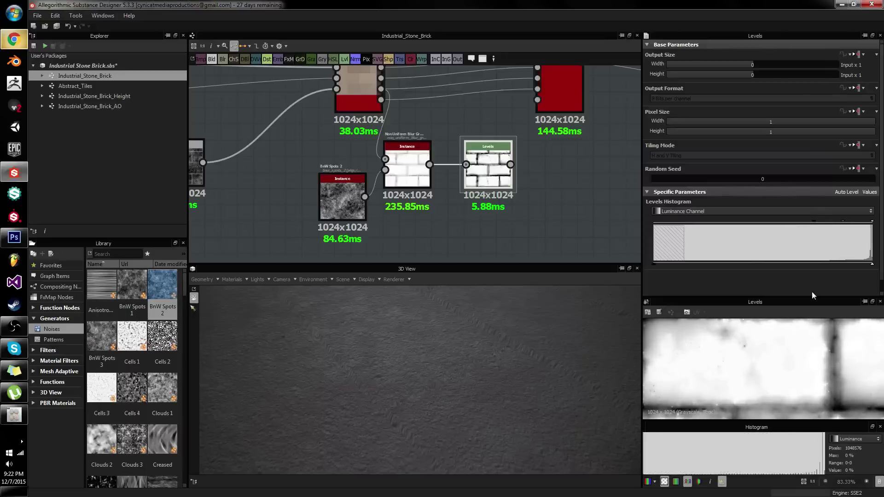
Pull back the Levels node's input points to soften the darkened brick joints, and inspect the mask at different magnifications
scroll(808, 335, "down", 3)
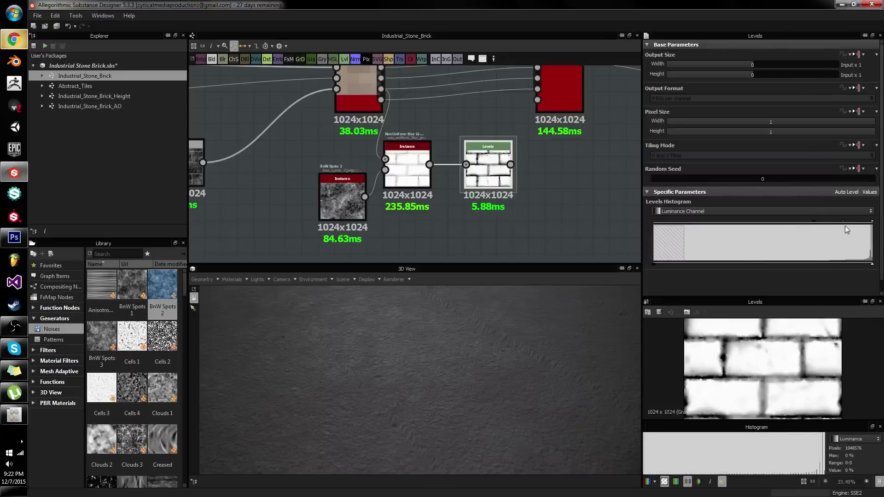
mouse_move(843, 221)
left_mouse_down()
mouse_move(784, 223)
mouse_move(839, 224)
mouse_move(832, 220)
left_mouse_up()
scroll(794, 354, "up", 6)
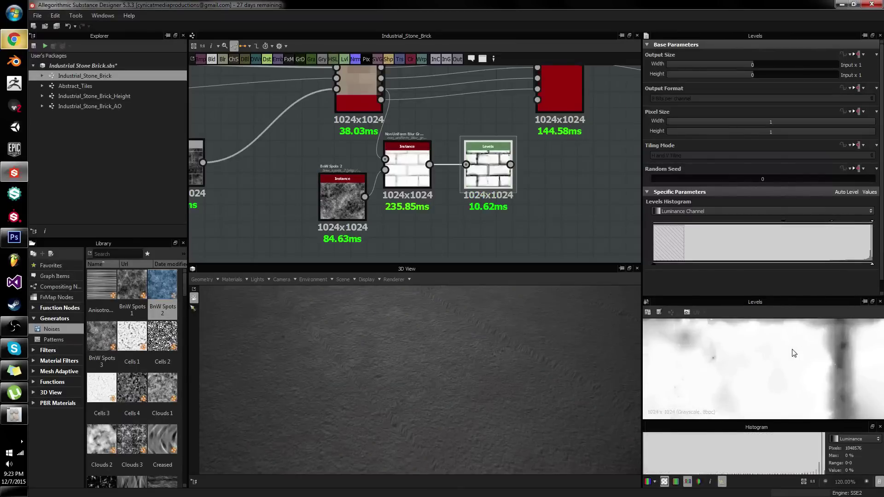
scroll(794, 354, "down", 5)
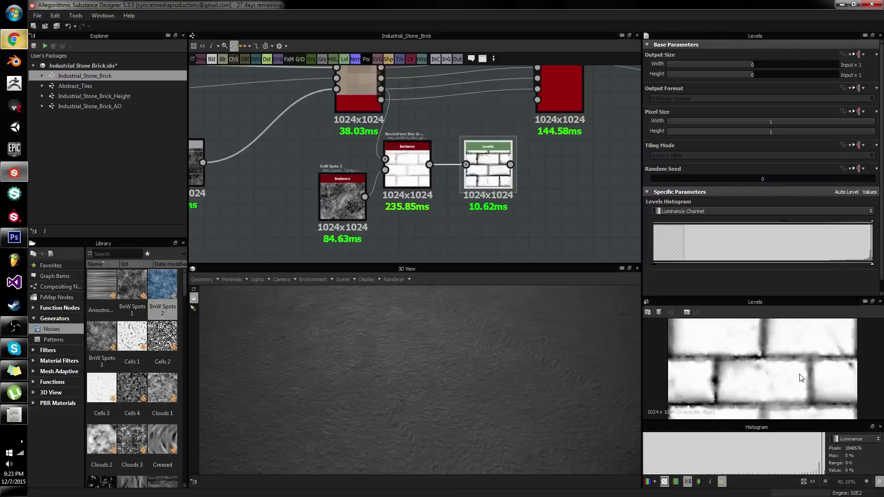
middle_click_drag(801, 377, 801, 357)
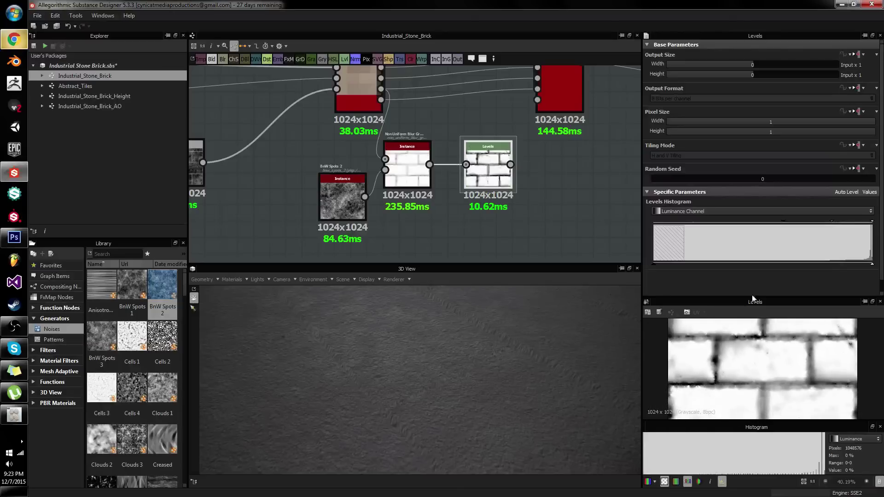
scroll(804, 357, "up", 1)
Close the histogram to enlarge the 2D preview and center the brick mask in it
left_click(880, 427)
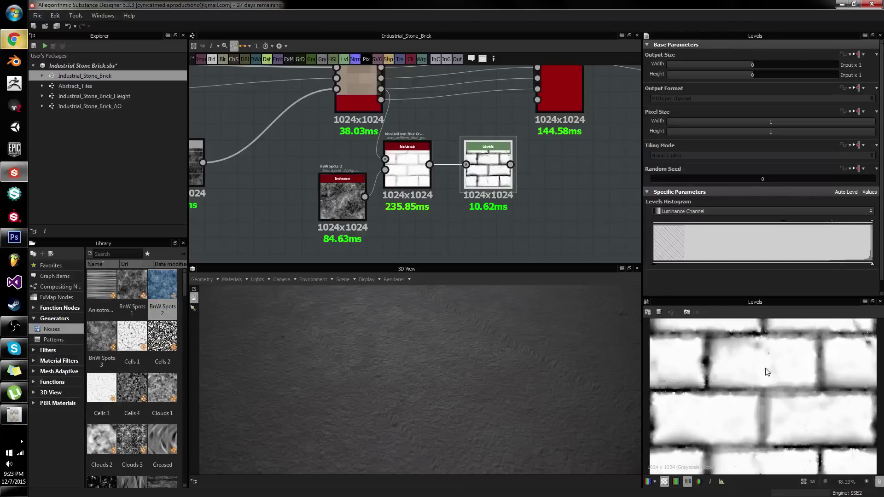
middle_click_drag(767, 372, 766, 414)
scroll(493, 111, "up", 2)
Browse the grunge maps among the library's Noises and check the stone flooring reference image in Chrome
middle_click_drag(493, 111, 399, 159)
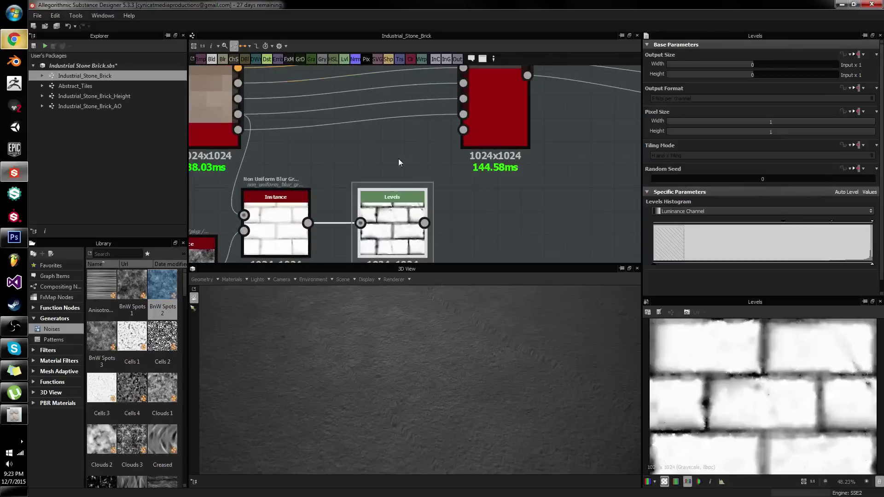
scroll(404, 214, "down", 2)
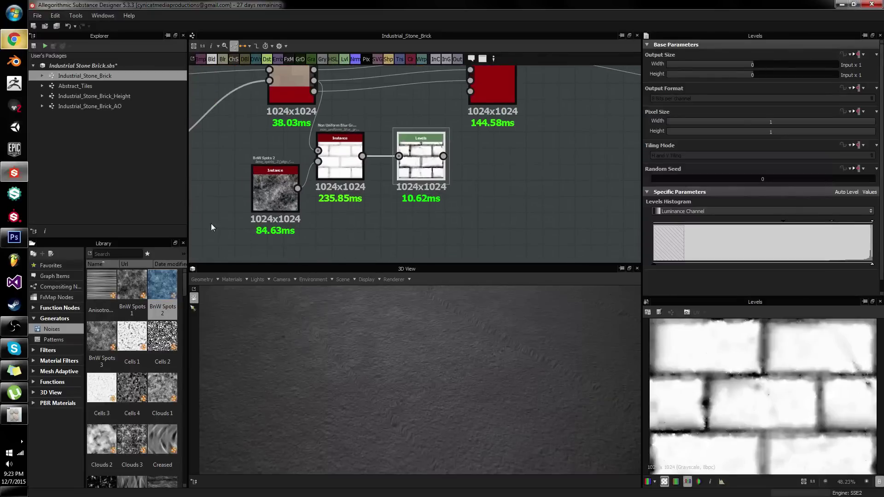
left_click_drag(185, 286, 184, 396)
left_click(14, 40)
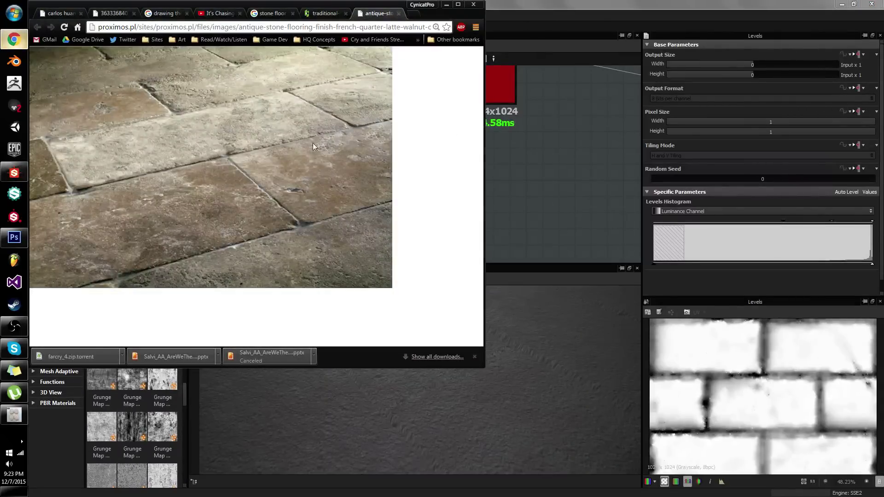
left_click(566, 4)
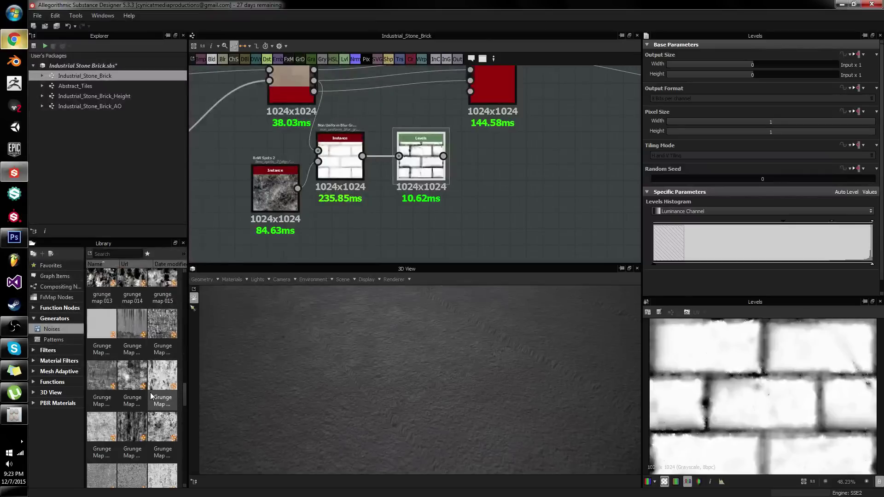
scroll(150, 393, "up", 4)
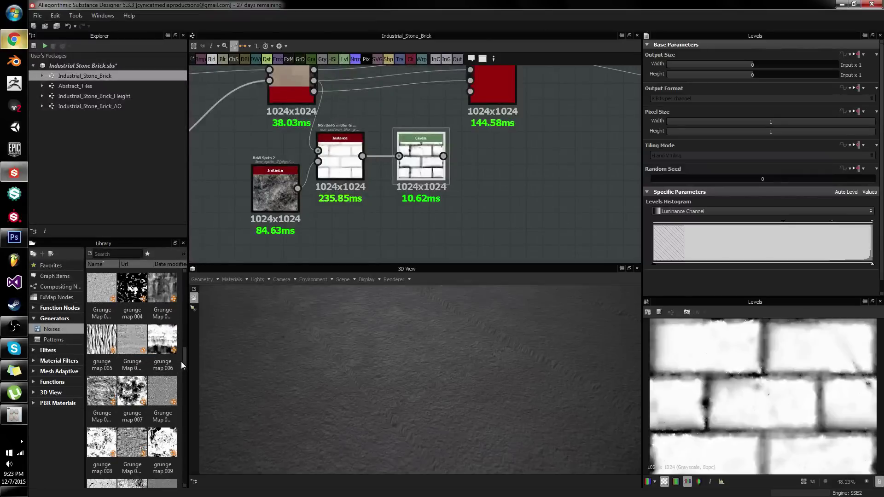
mouse_move(184, 359)
left_mouse_down()
mouse_move(184, 348)
mouse_move(185, 371)
left_mouse_up()
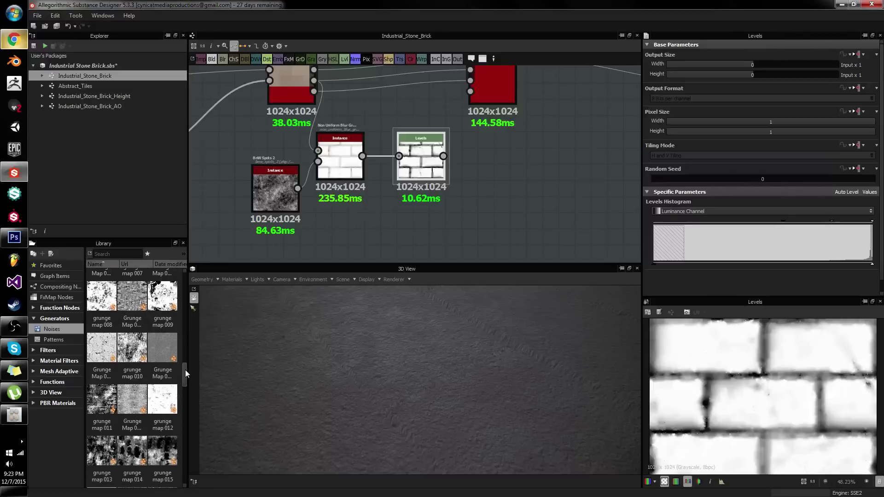
Switch to Chrome and open the Substance Share website, share.allegorithmic.com, in a new tab
left_click(14, 39)
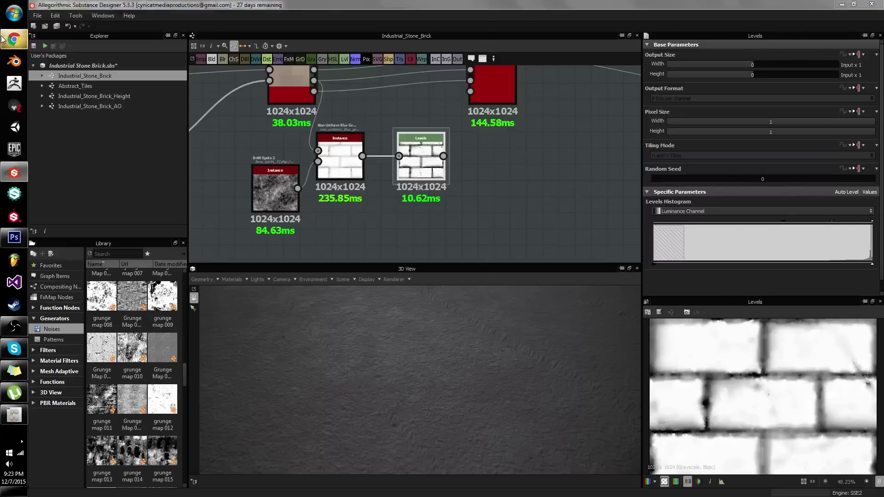
left_click(417, 14)
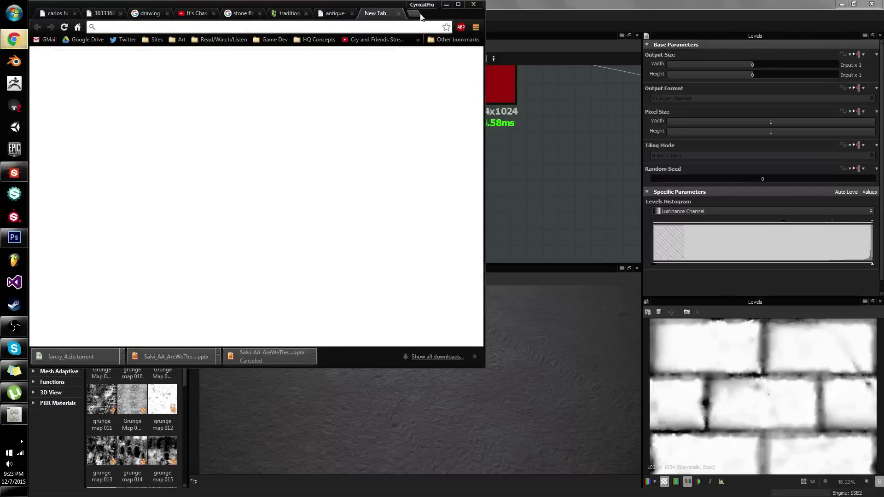
type("substance share")
key("Down")
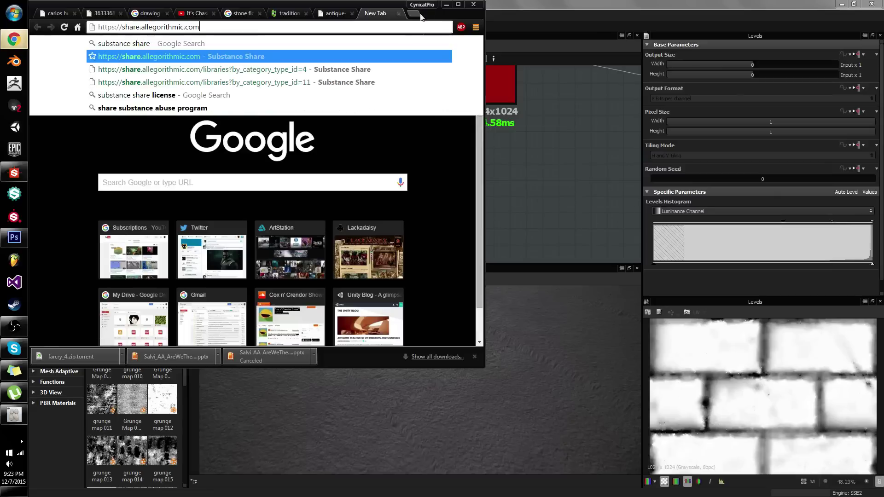
key("Return")
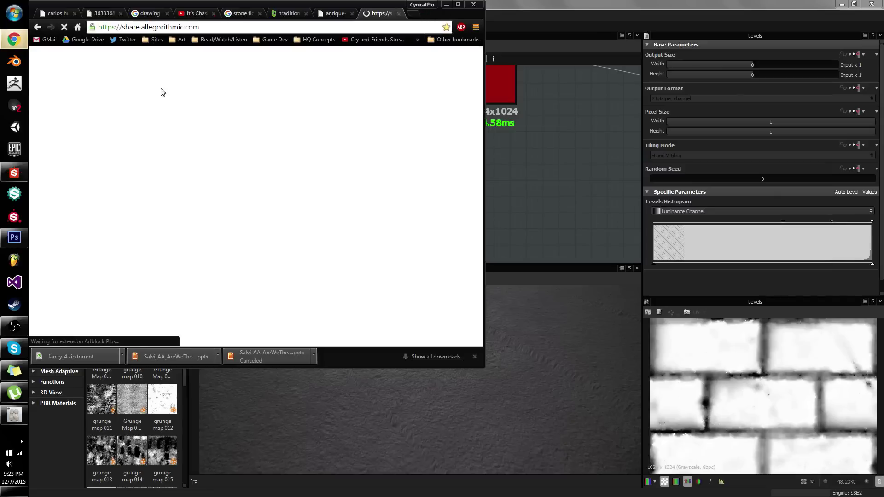
Look over the Substance Share home page, open the Grunge category under Images, and maximize the browser window
scroll(223, 164, "down", 9)
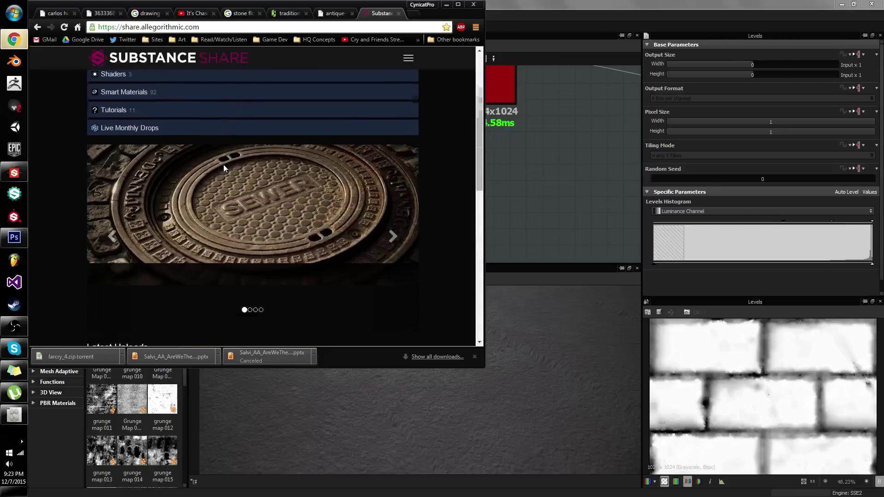
scroll(223, 164, "down", 5)
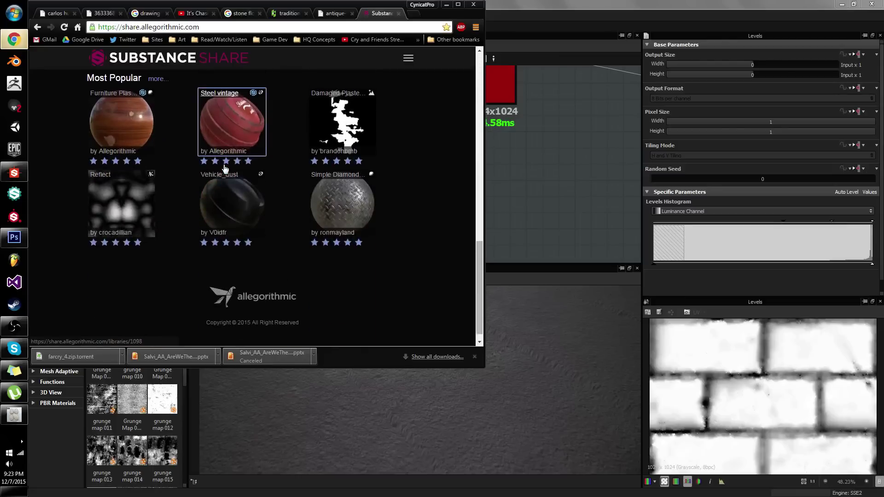
scroll(225, 168, "up", 4)
scroll(226, 168, "up", 10)
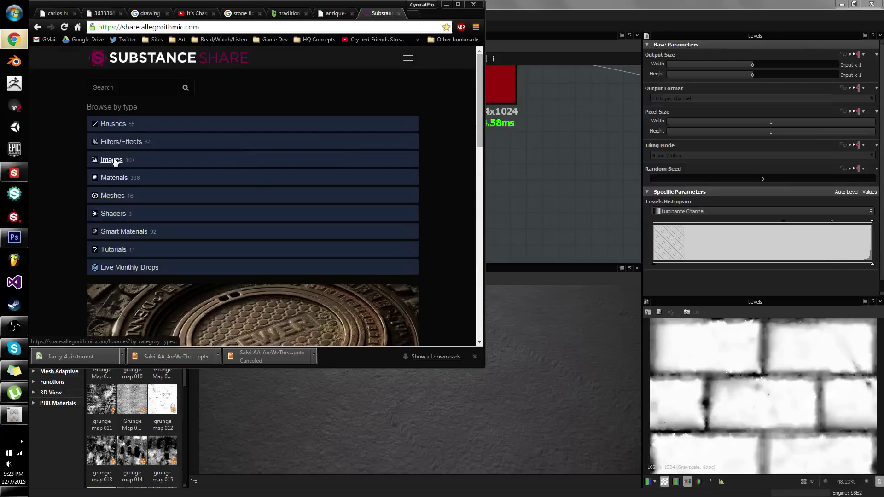
left_click(113, 160)
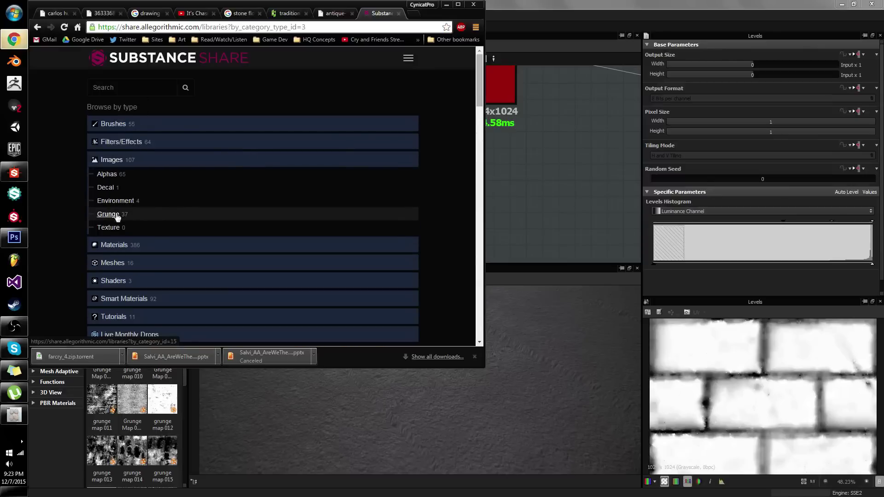
left_click(108, 214)
left_click(461, 6)
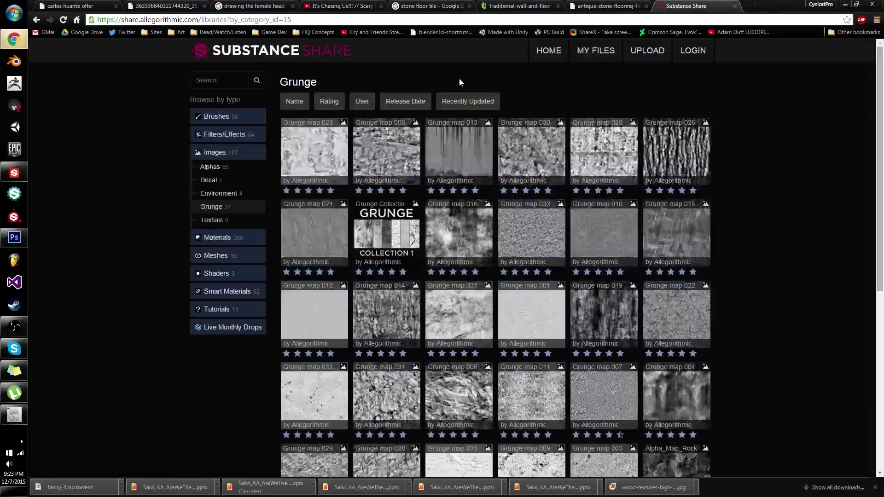
Look through the listed grunge maps and open the Grunge Collection 1 page in a separate tab
scroll(472, 147, "down", 8)
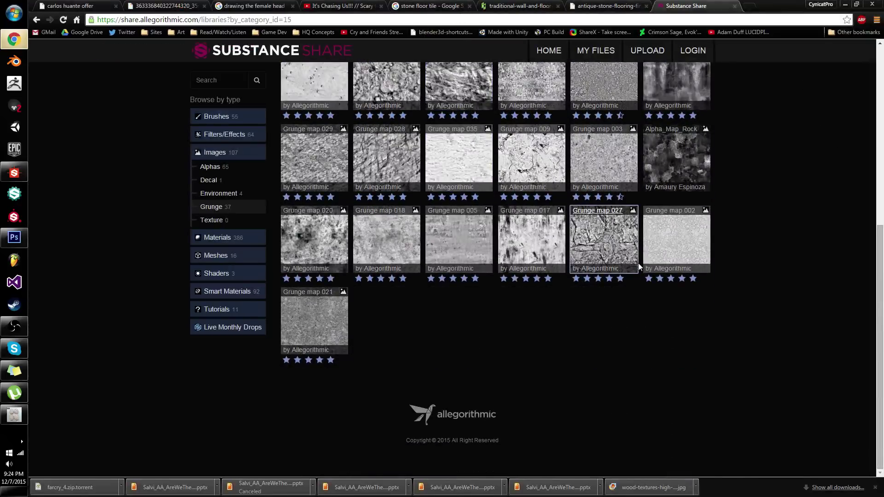
scroll(638, 263, "up", 2)
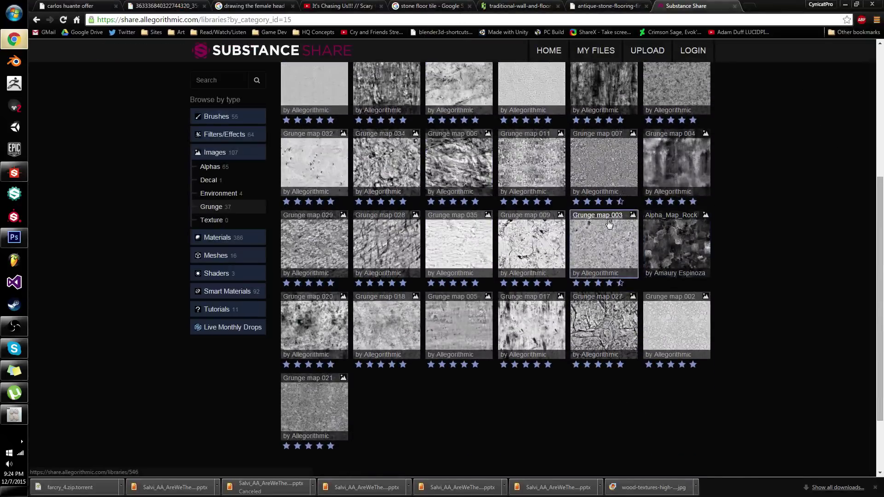
scroll(349, 203, "up", 5)
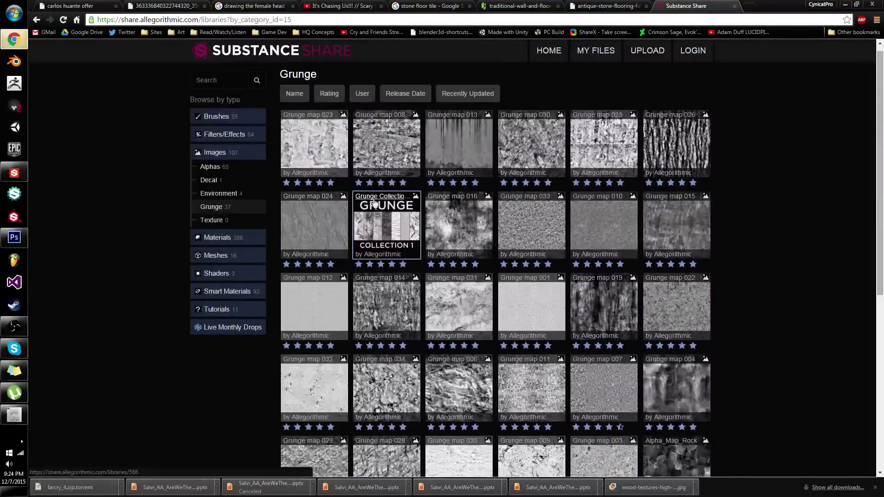
middle_click(347, 203)
left_click(739, 6)
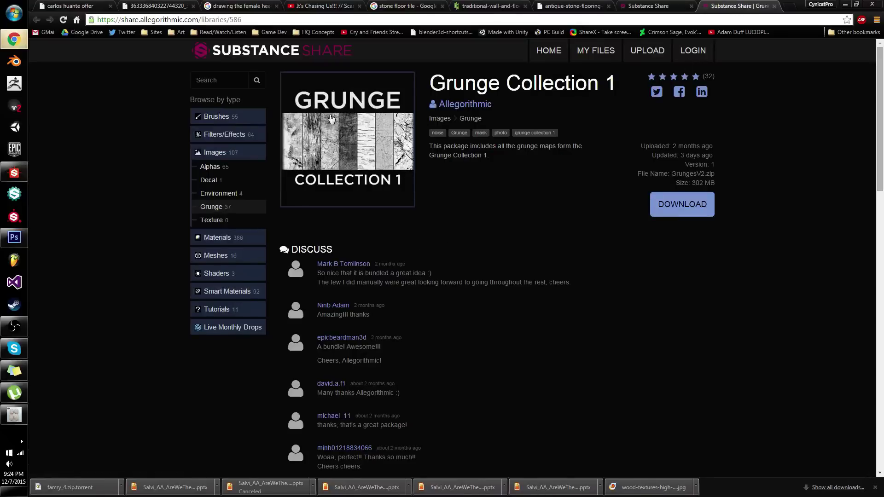
Return to Substance Designer and add the Grunge Map 16 Bitmap noise to the graph below the Levels node
left_click(22, 177)
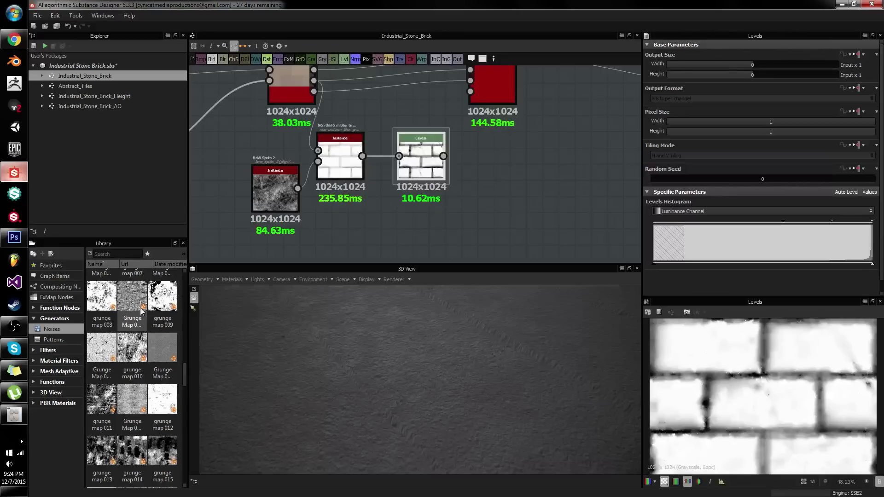
scroll(130, 339, "down", 1)
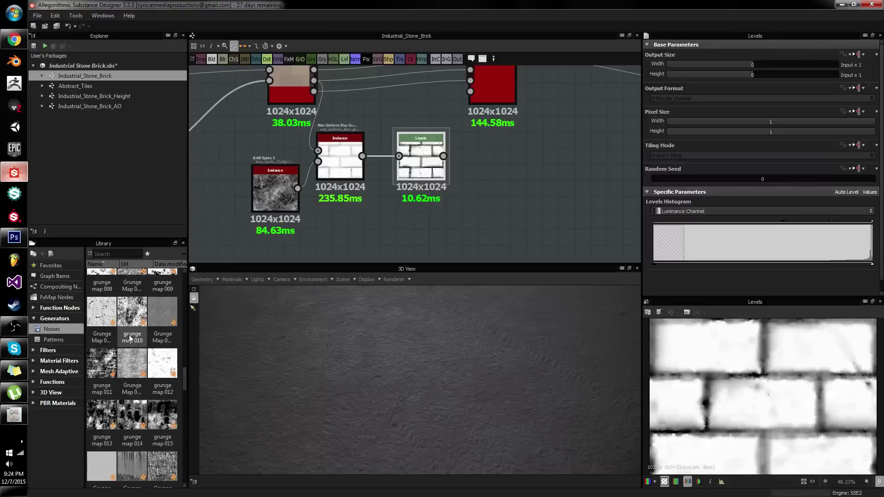
scroll(131, 339, "down", 5)
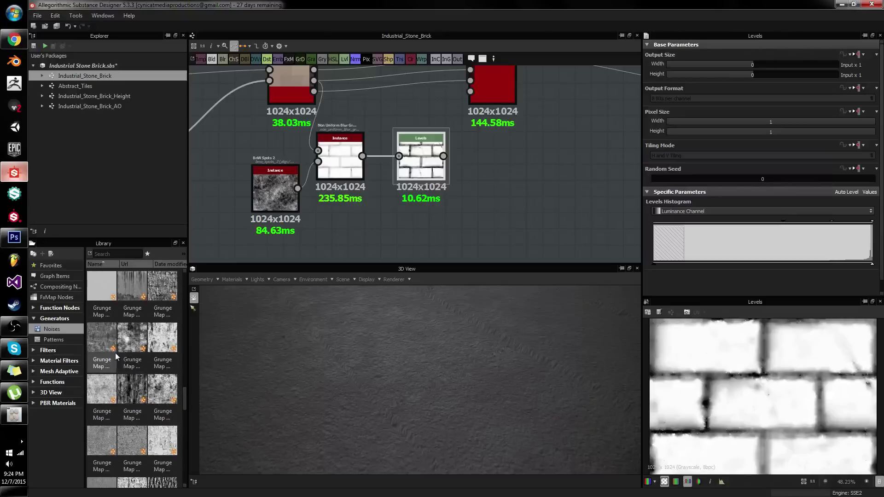
left_click_drag(130, 340, 411, 220)
middle_click_drag(474, 222, 389, 200)
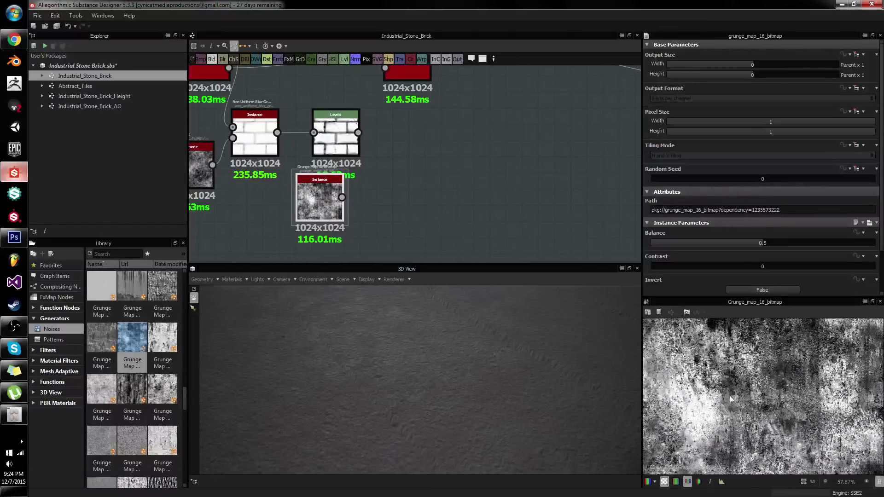
Try Brush Pattern 1 on the Grunge Map 16 node and restore it to 0
scroll(682, 264, "down", 3)
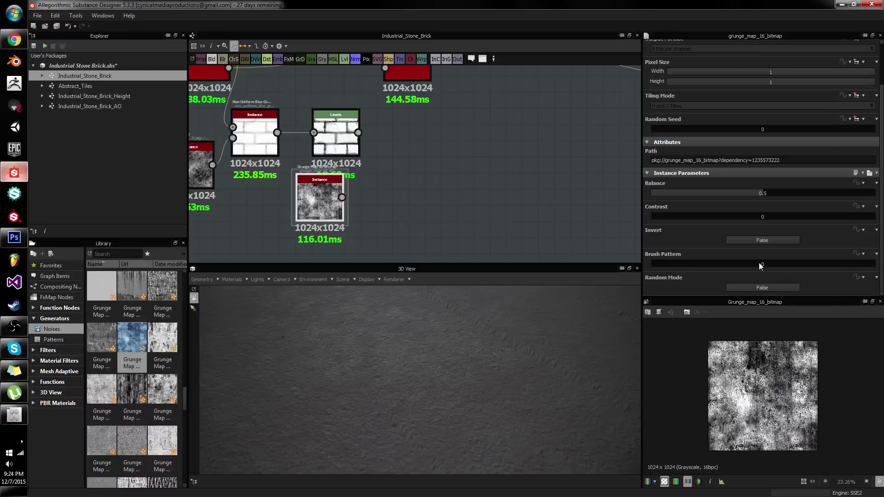
left_click_drag(733, 263, 793, 263)
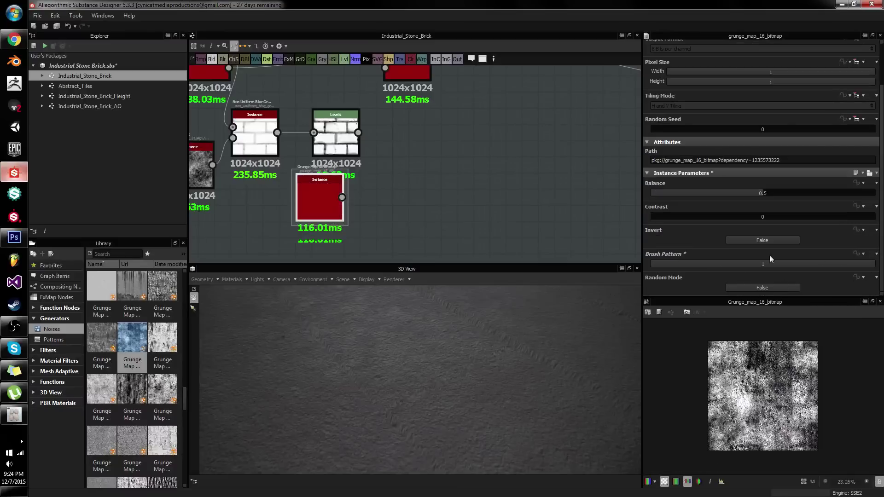
left_click_drag(669, 266, 648, 272)
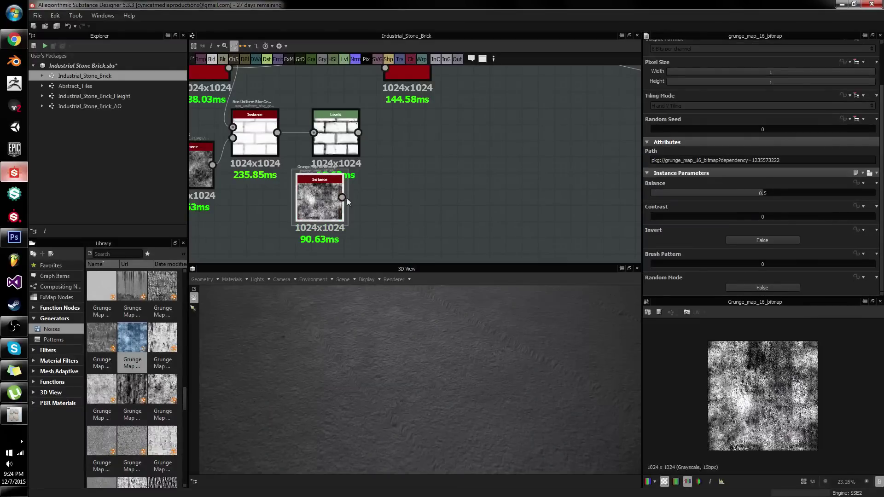
Set the Grunge Map 16 node's Balance to 0.26 and inspect the darker result
scroll(416, 218, "up", 3)
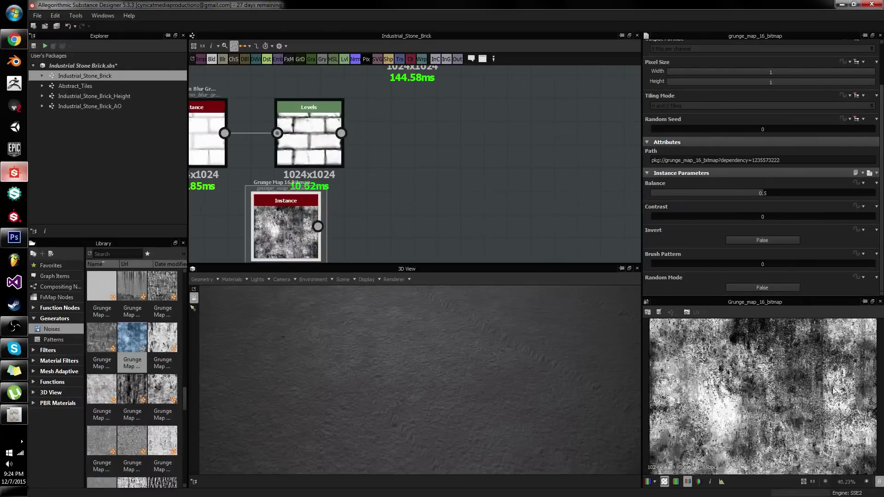
scroll(763, 396, "up", 4)
left_click(731, 193)
left_click(709, 194)
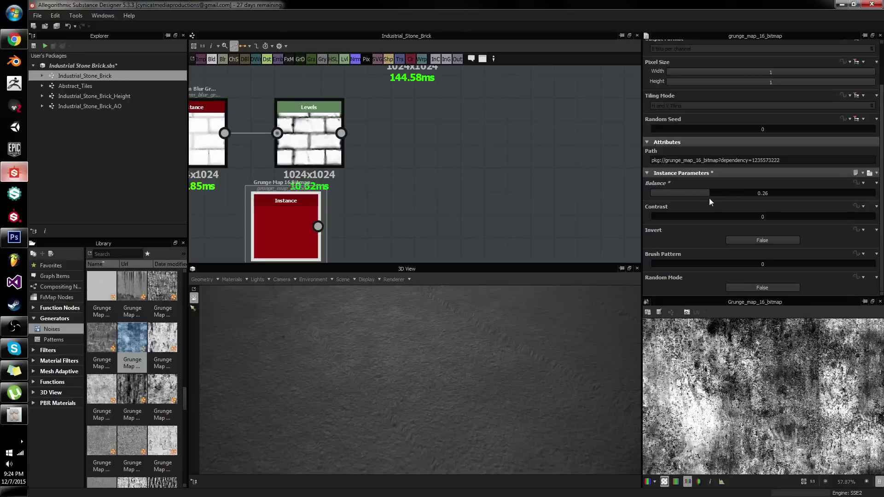
scroll(732, 318, "down", 4)
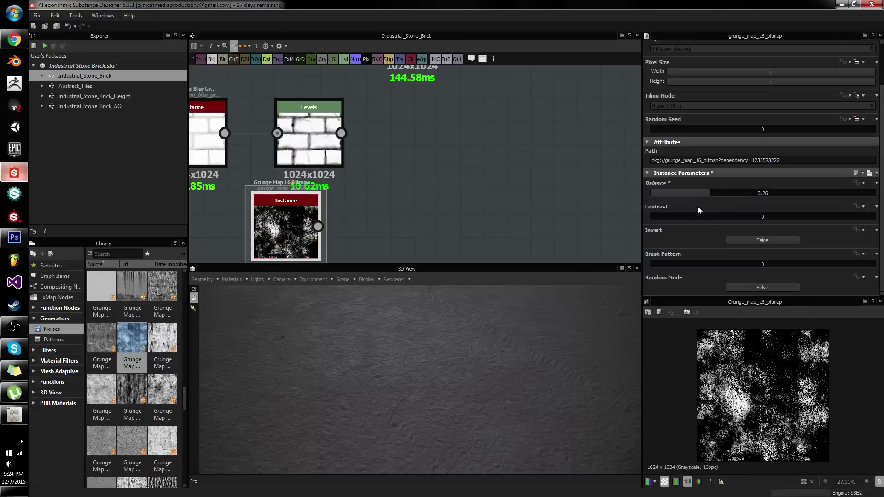
Invert the brick-mask Levels node by swapping its black and white output levels, so the mortar lines turn white
left_click(307, 152)
scroll(349, 120, "down", 1)
middle_click_drag(350, 120, 400, 154)
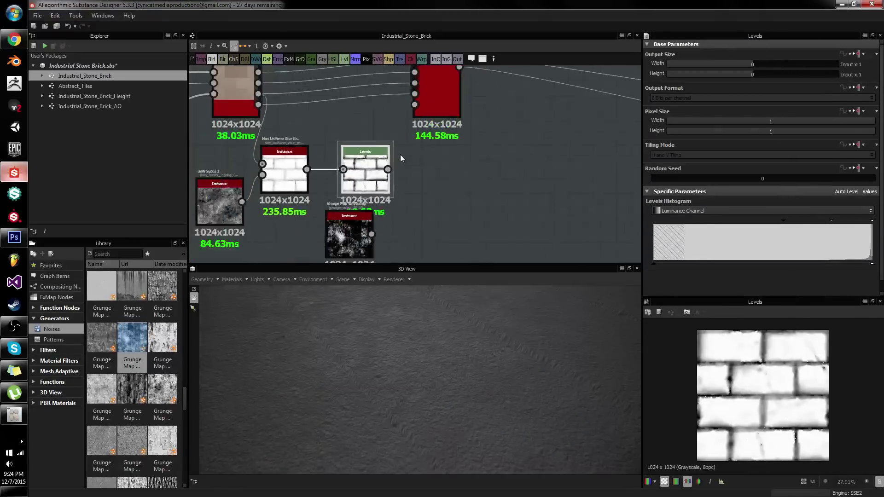
scroll(401, 158, "down", 1)
left_click_drag(440, 106, 549, 108)
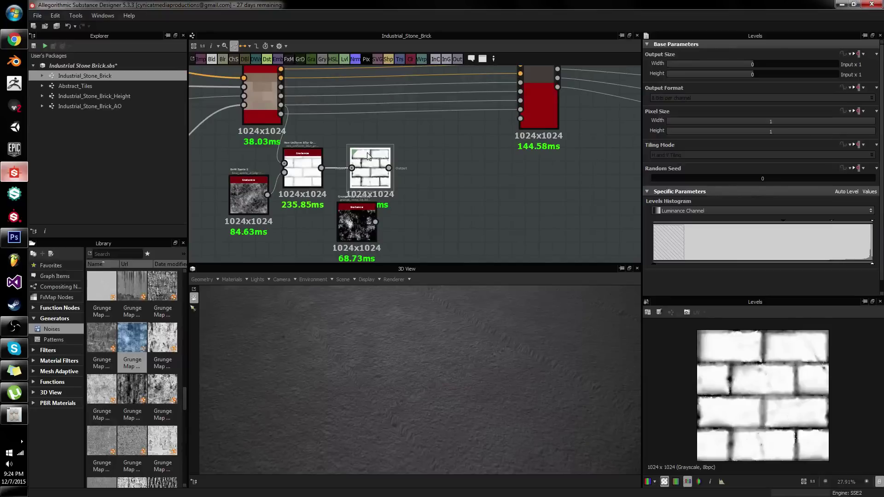
mouse_move(653, 266)
left_mouse_down()
mouse_move(874, 266)
mouse_move(654, 267)
left_mouse_up()
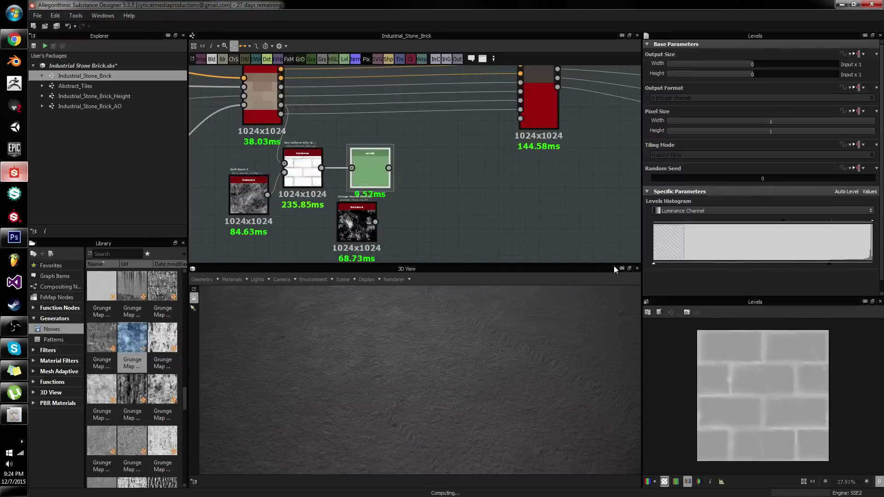
left_click_drag(830, 265, 872, 265)
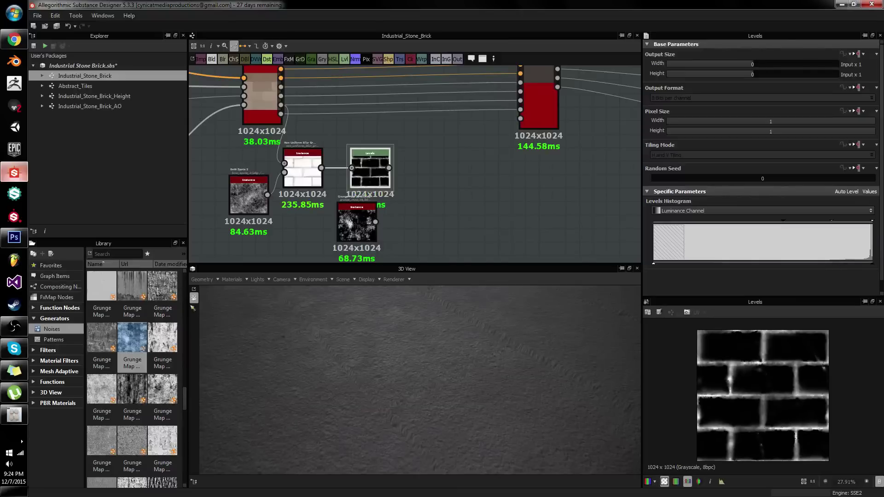
scroll(824, 343, "up", 3)
scroll(825, 342, "down", 2)
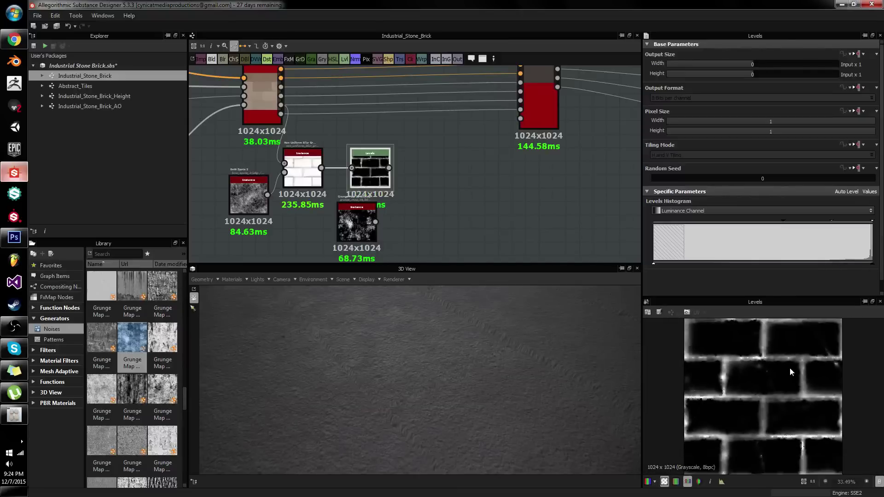
scroll(790, 380, "up", 6)
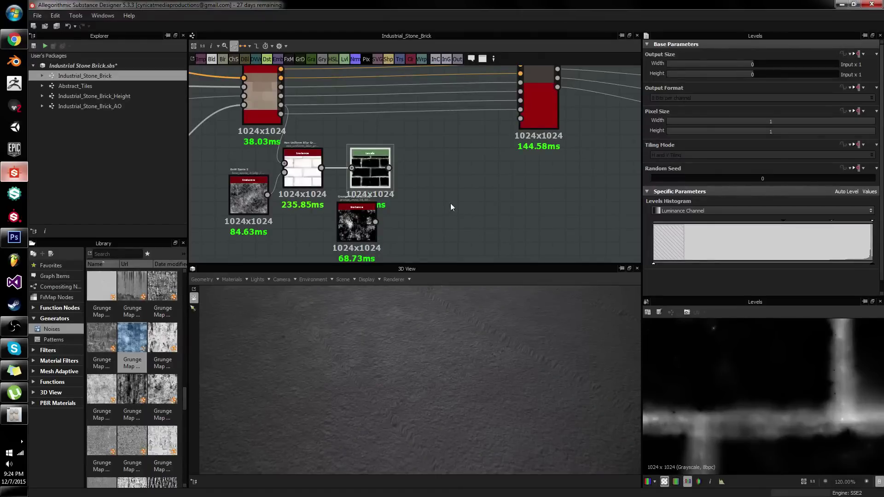
Add a Blend node combining the Levels output with the Grunge Map 16 instance, set to Multiply blending mode
right_click(375, 173)
left_click(402, 199)
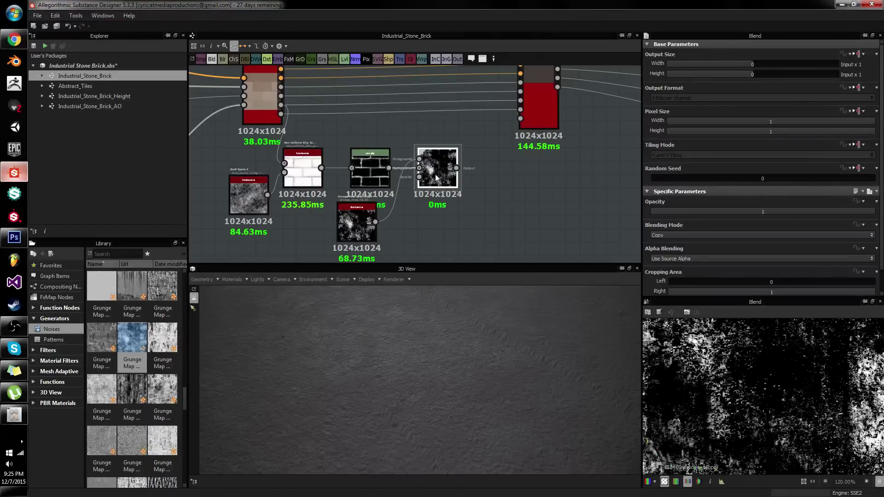
left_click_drag(438, 173, 491, 213)
left_click(700, 236)
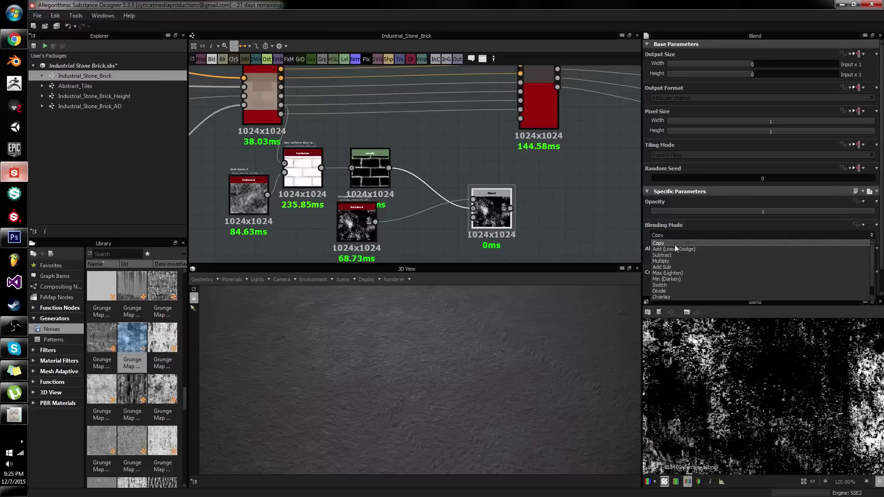
left_click(670, 261)
scroll(778, 386, "down", 2)
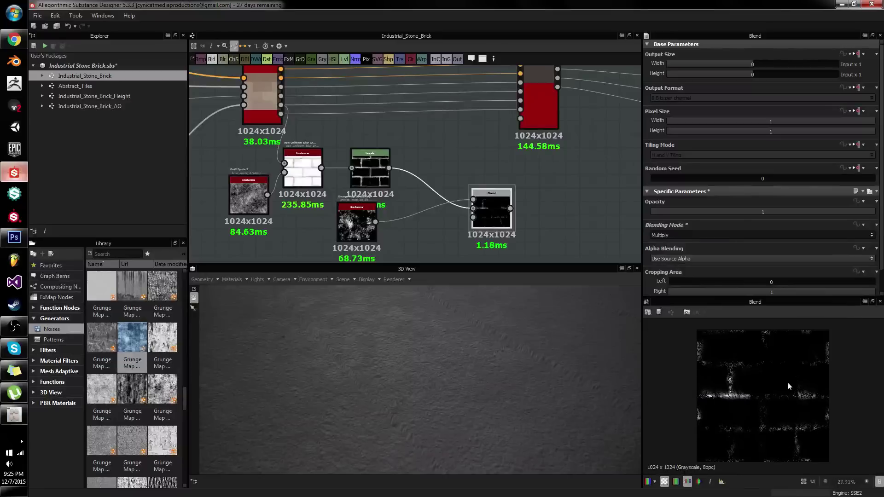
middle_click_drag(749, 416, 805, 404)
scroll(741, 394, "up", 2)
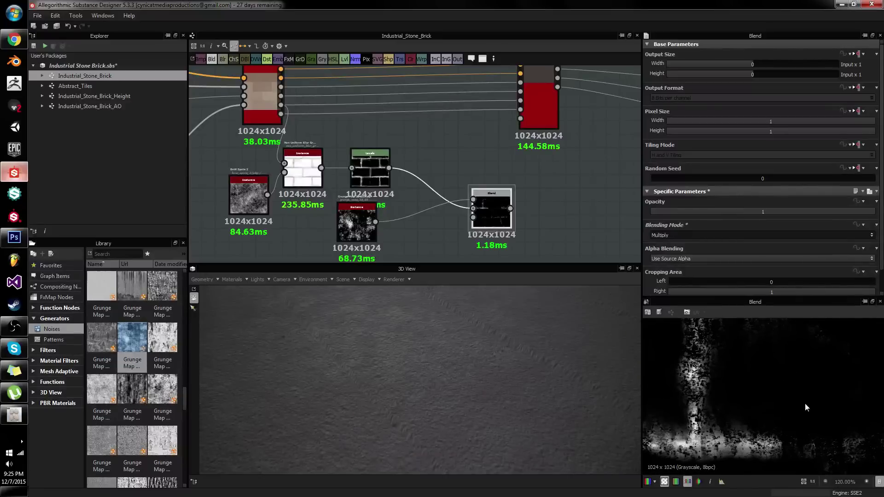
Raise the Levels node's midtone slightly to widen the mortar mask, and preview the resulting Blend
double_click(369, 166)
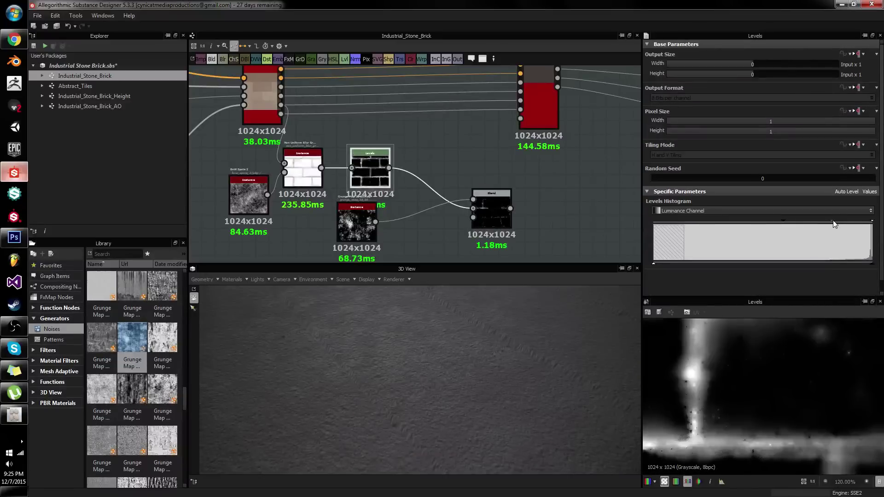
left_click_drag(833, 221, 841, 221)
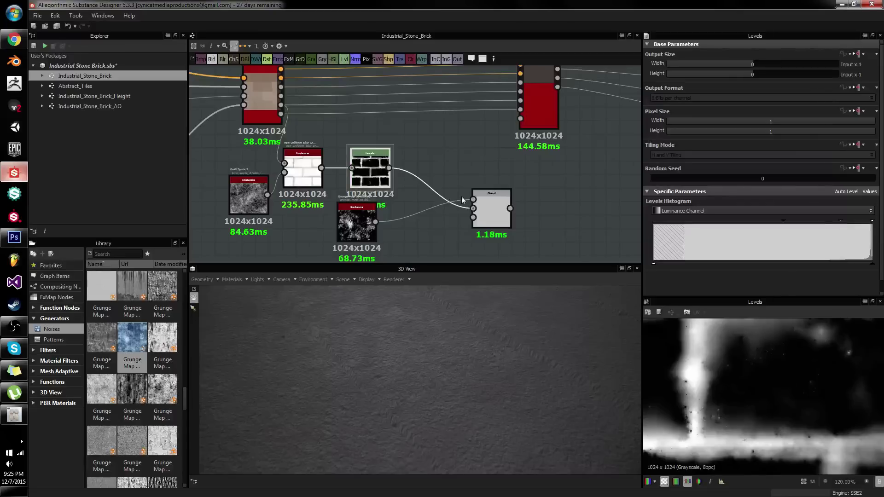
double_click(489, 210)
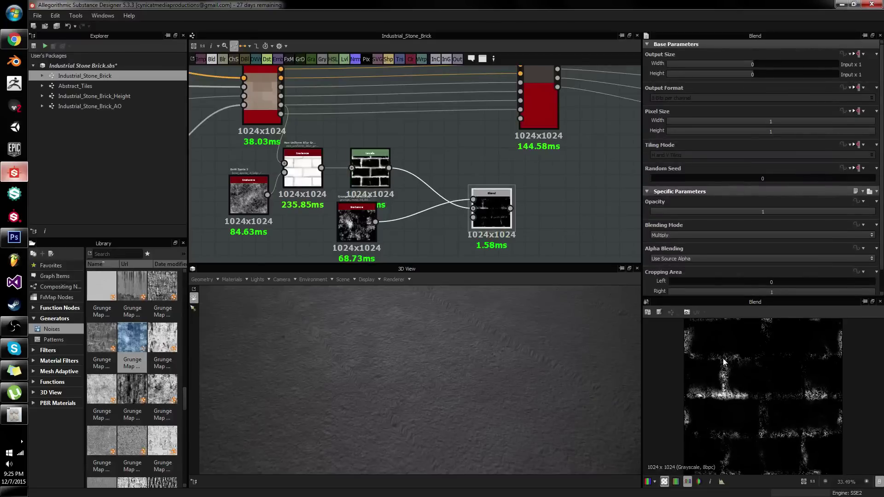
scroll(724, 362, "up", 1)
Connect the multiplied Blend output to the mask input of the Material Blend node that combines both base materials
middle_click_drag(586, 232, 558, 297)
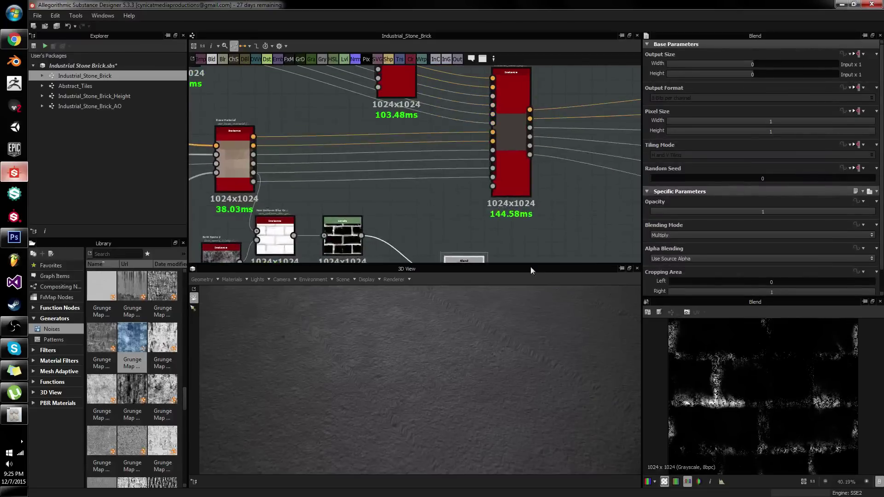
scroll(487, 233, "down", 2)
left_click_drag(487, 261, 492, 200)
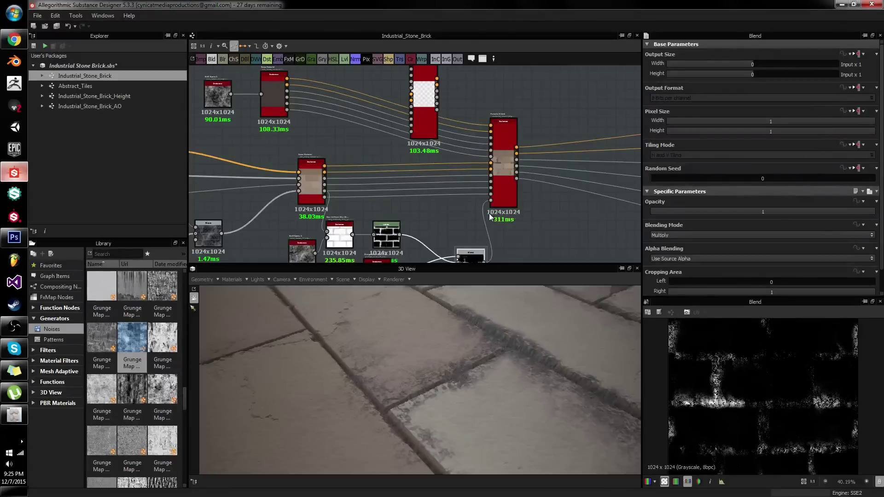
left_click_drag(486, 348, 473, 296)
Readjust the Levels node's midtone to thin the dirt along the mortar lines, checking the bricks in the 3D view
left_click(391, 228)
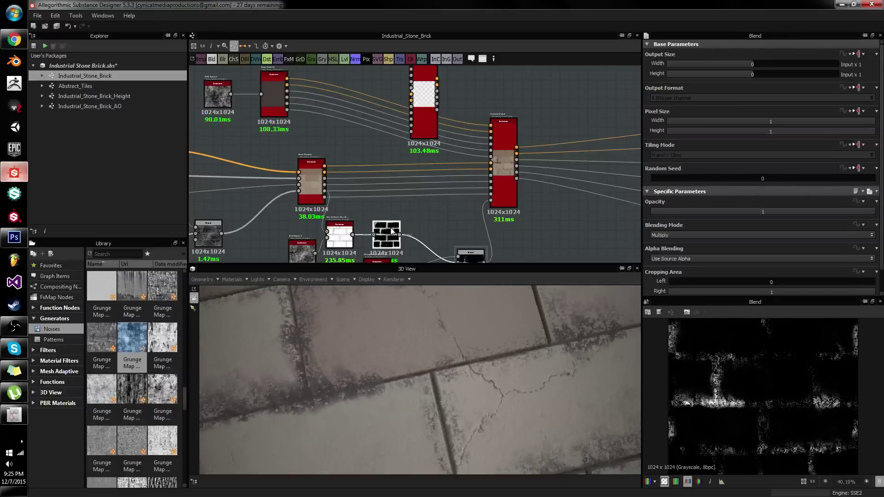
left_click_drag(841, 223, 828, 226)
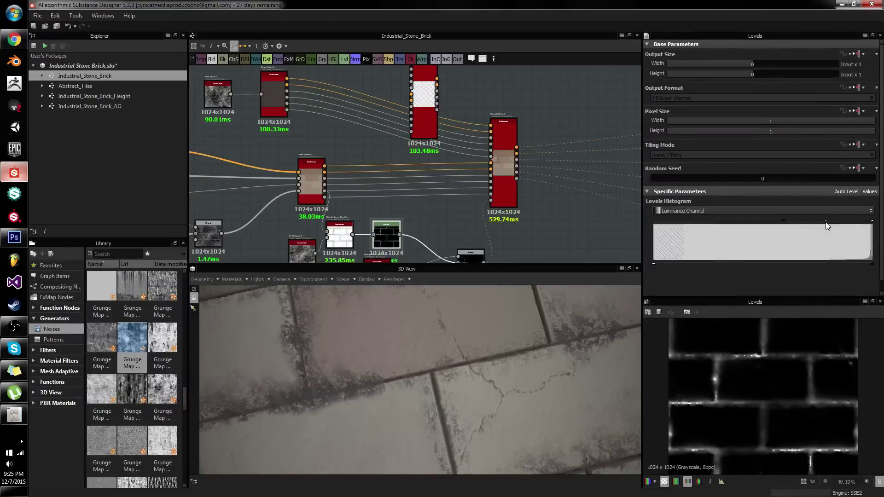
left_click_drag(828, 221, 831, 222)
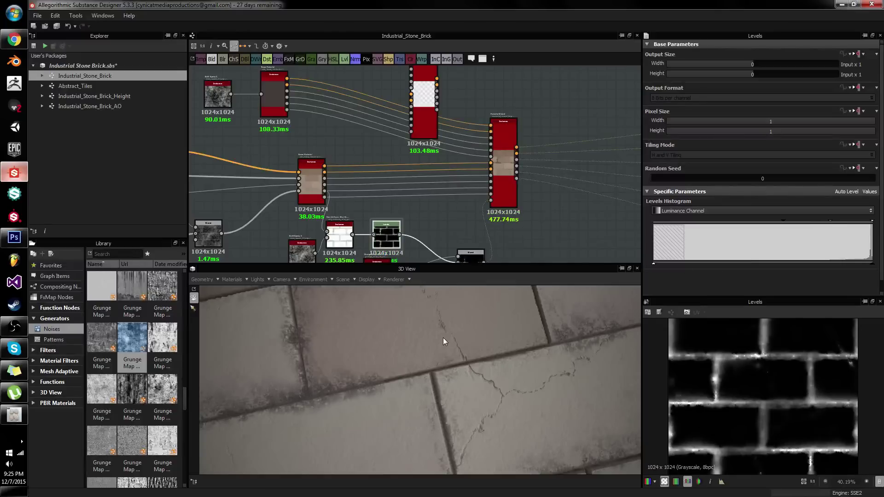
left_click_drag(443, 338, 377, 351)
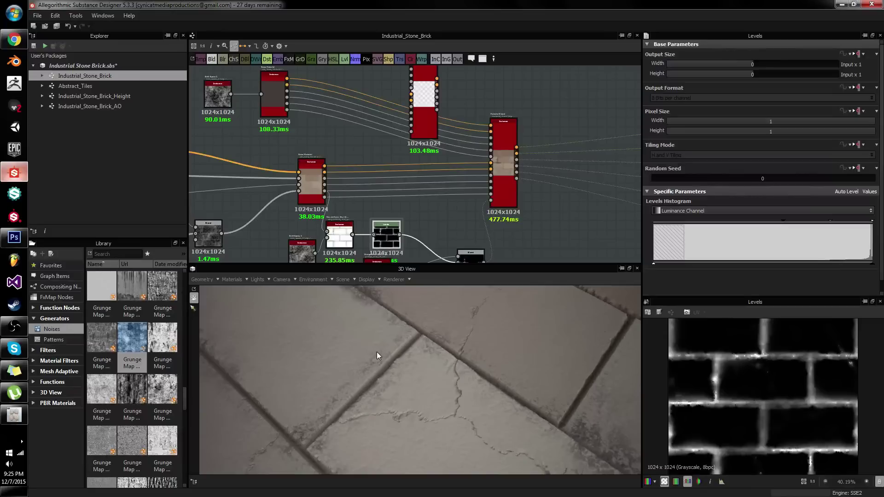
scroll(388, 344, "down", 6)
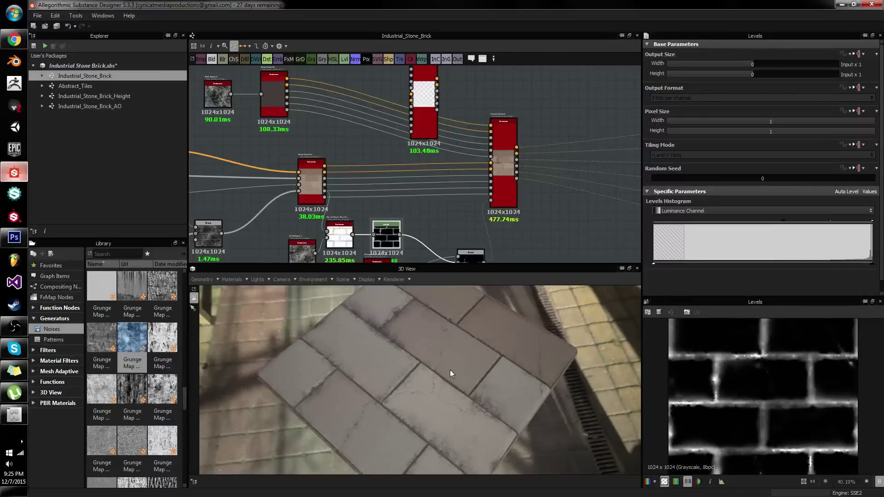
left_click_drag(449, 370, 494, 372)
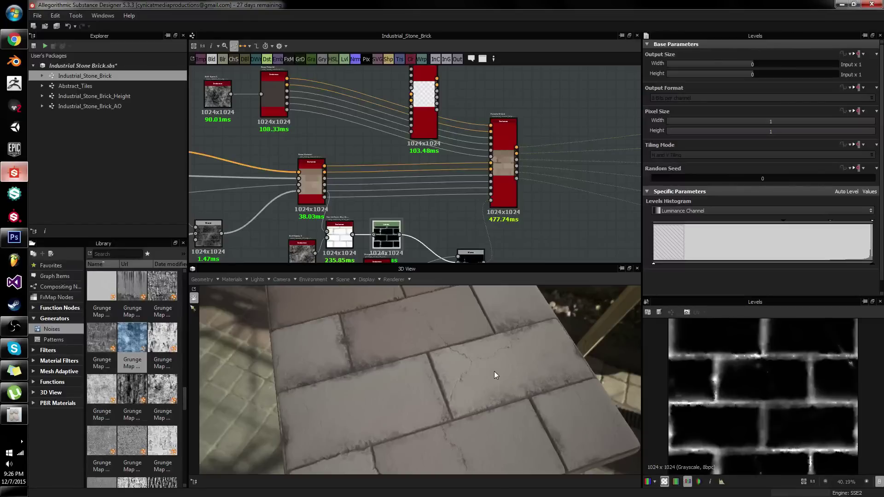
Switch the graph to compact material links and move the connected Material Blend, dark base material and BnW Spots 2 nodes further downstream
key("3")
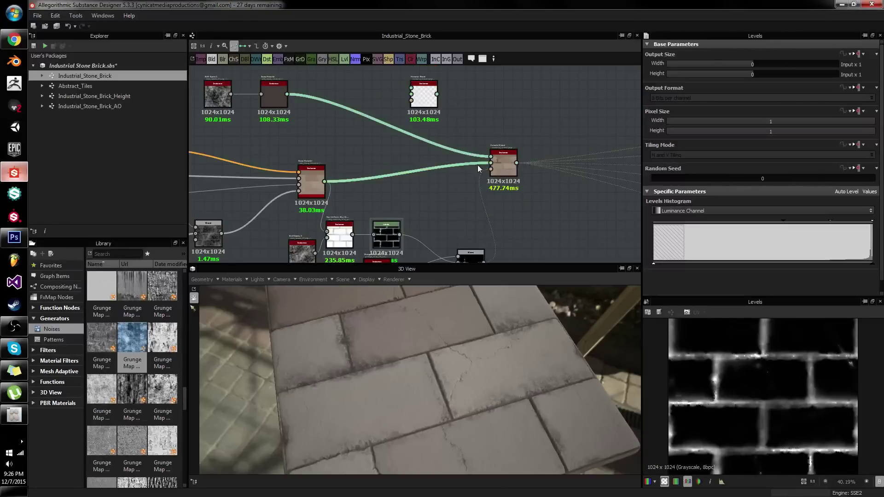
middle_click_drag(487, 175, 389, 198)
left_click_drag(405, 186, 616, 191)
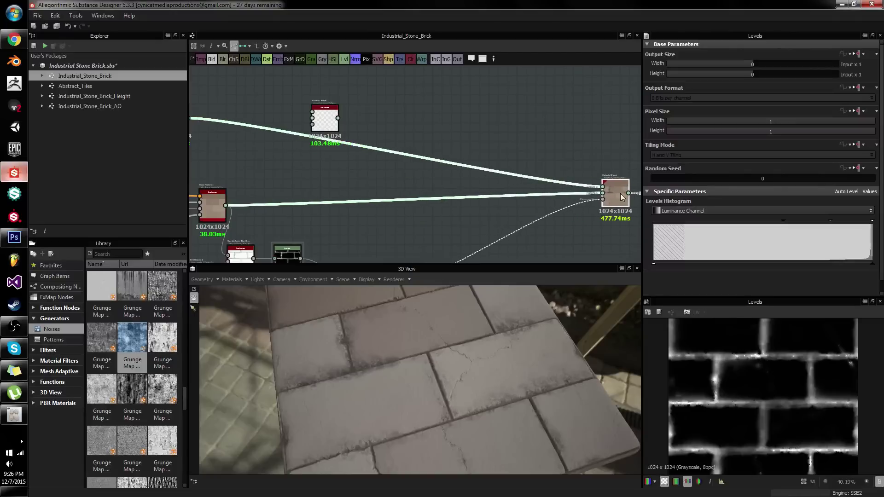
scroll(221, 201, "down", 1)
middle_click_drag(215, 199, 415, 221)
left_click_drag(405, 170, 277, 128)
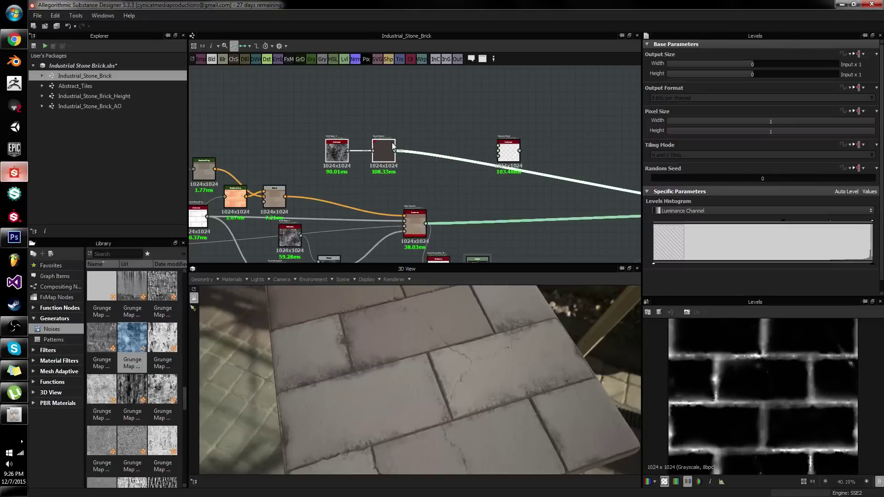
left_click_drag(386, 147, 631, 142)
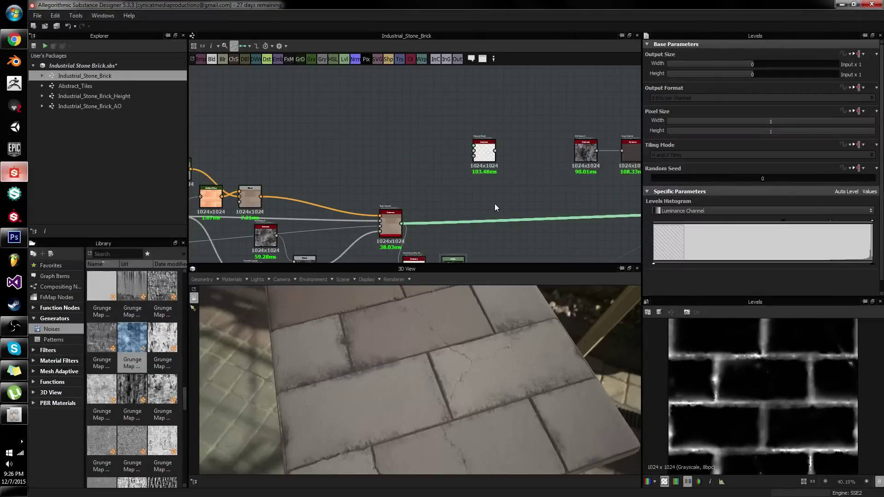
Add a Material Color Blend node in the empty graph area below the unconnected Material Blend node
left_click(495, 204)
key("space")
type("material color")
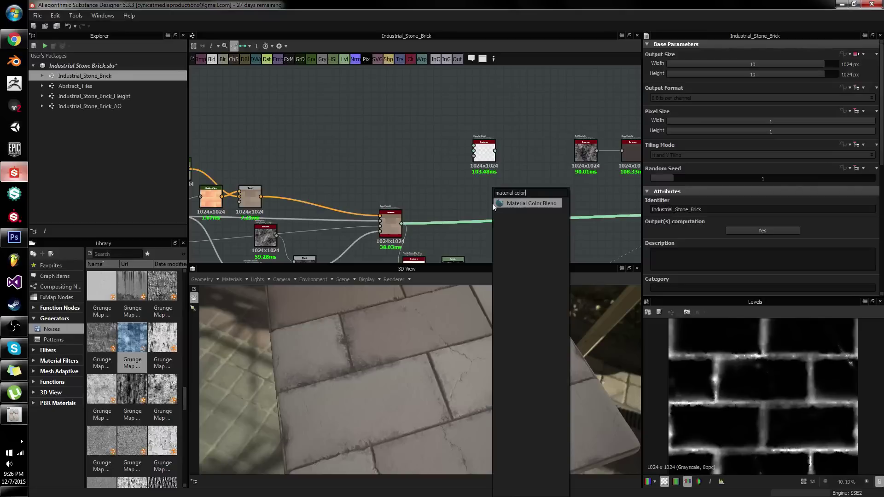
key("Return")
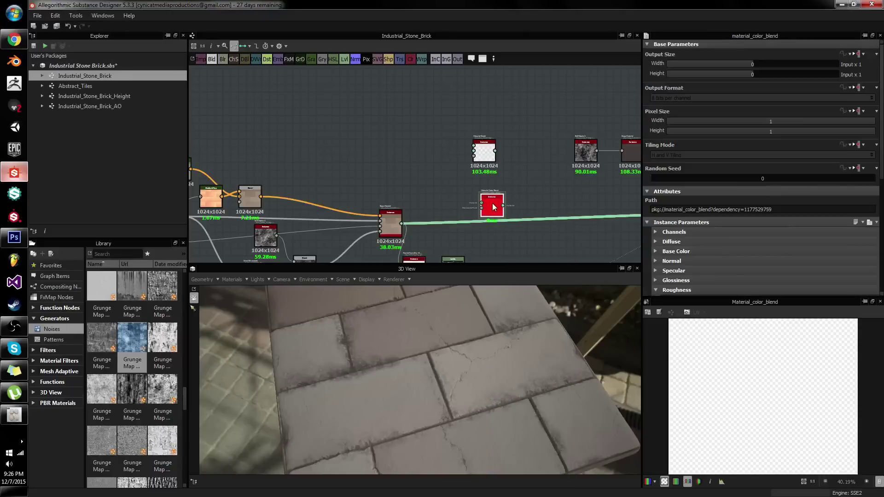
Move the mortar mask node group closer to the final Material Blend, and place Material Color Blend beside the unconnected Material Blend
scroll(495, 248, "down", 2)
middle_click_drag(494, 248, 441, 177)
left_click_drag(348, 186, 555, 245)
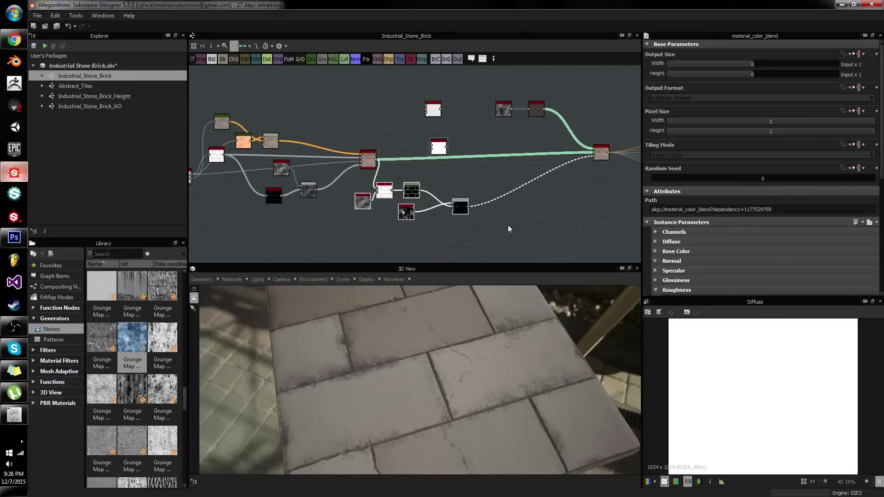
left_click_drag(463, 215, 582, 206)
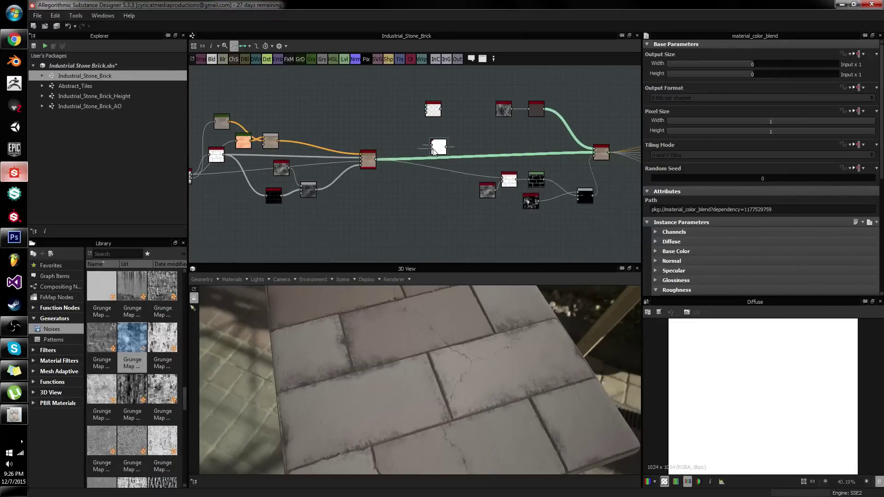
left_click_drag(439, 147, 452, 112)
scroll(452, 111, "up", 3)
scroll(474, 98, "up", 4)
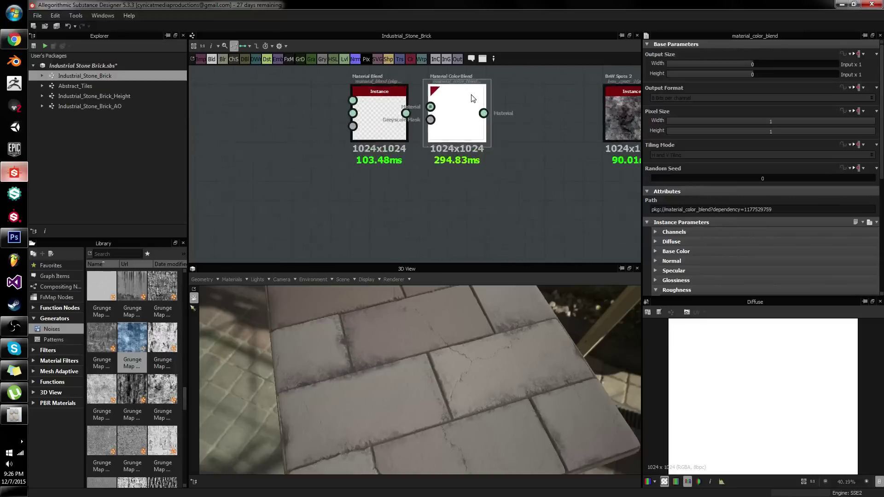
Set the Diffuse and Specular channels of the Material Color Blend node to False
left_click(656, 232)
scroll(688, 193, "down", 1)
scroll(689, 197, "down", 1)
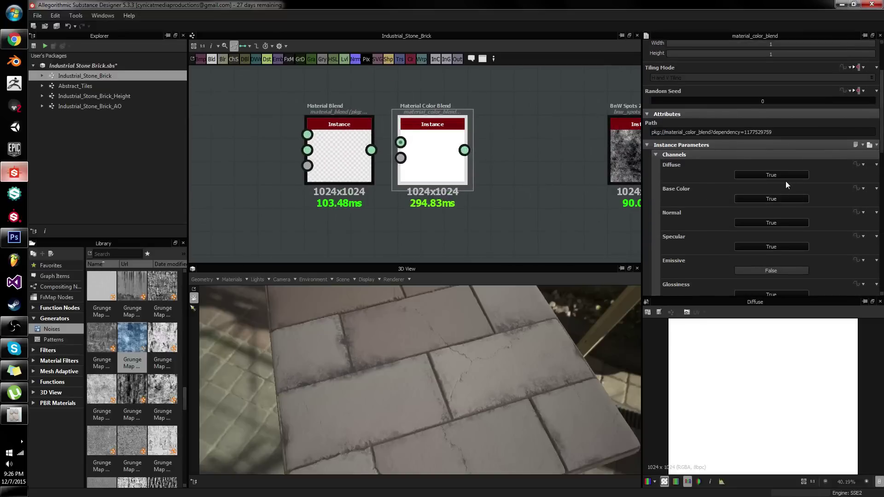
scroll(787, 185, "down", 1)
left_click(776, 129)
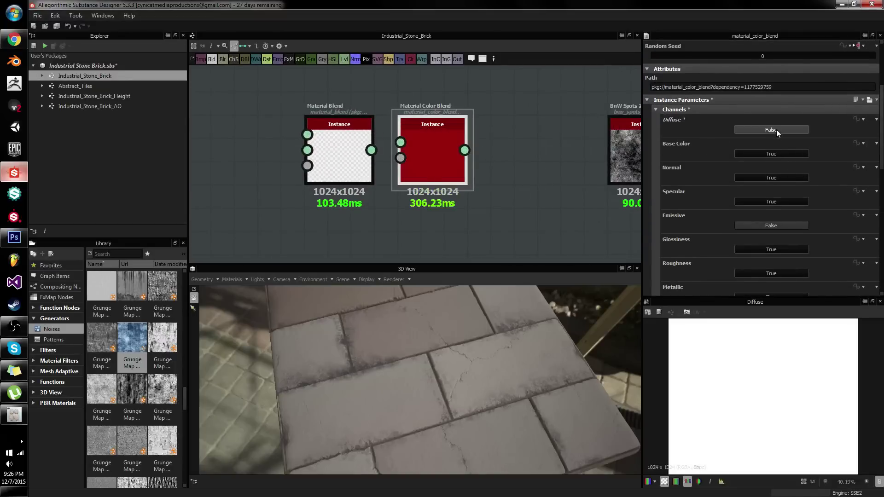
scroll(778, 130, "down", 1)
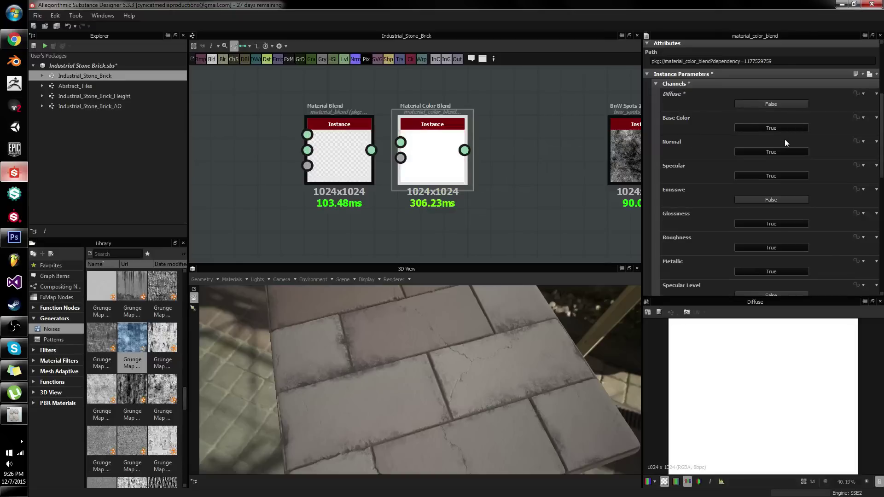
left_click(778, 176)
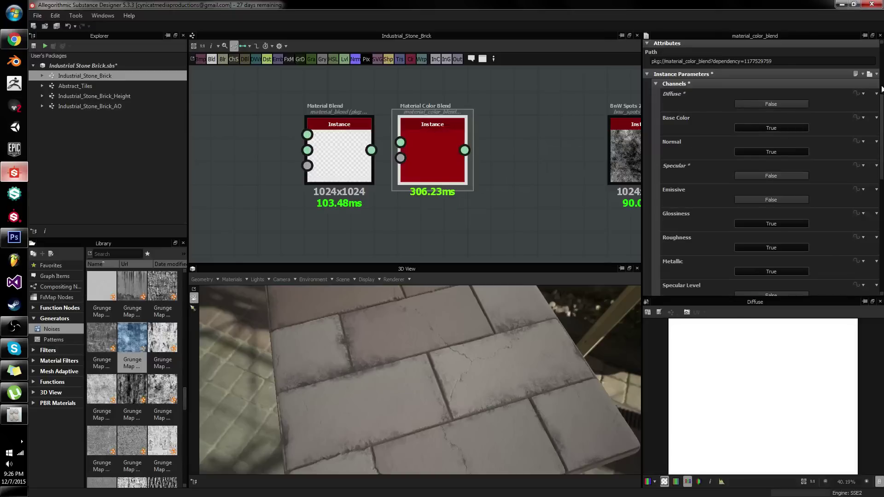
Set the Glossiness channel to False and the Ambient Occlusion channel to True on the Material Color Blend node
left_click(861, 73)
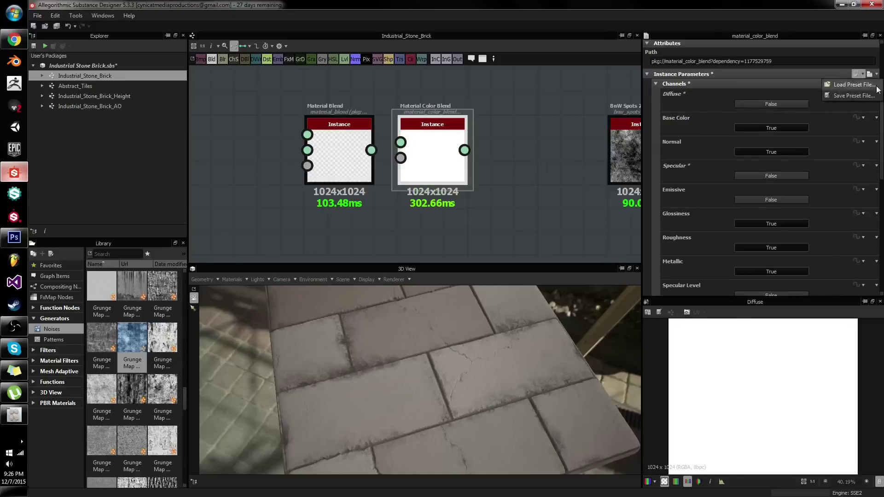
scroll(835, 128, "down", 2)
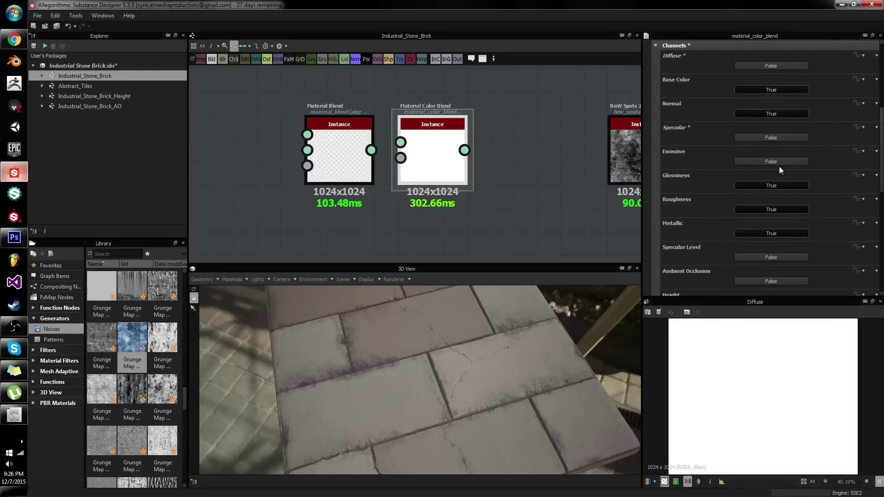
left_click(766, 186)
scroll(756, 201, "down", 1)
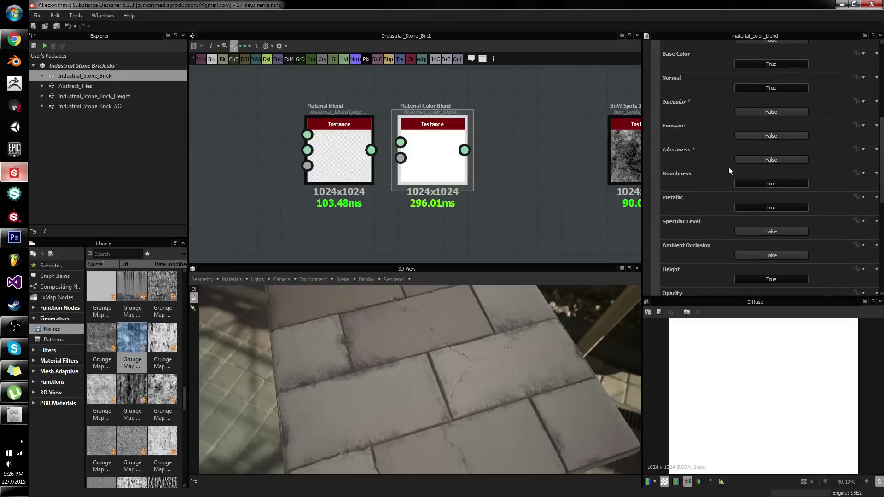
scroll(781, 171, "down", 3)
left_click(758, 177)
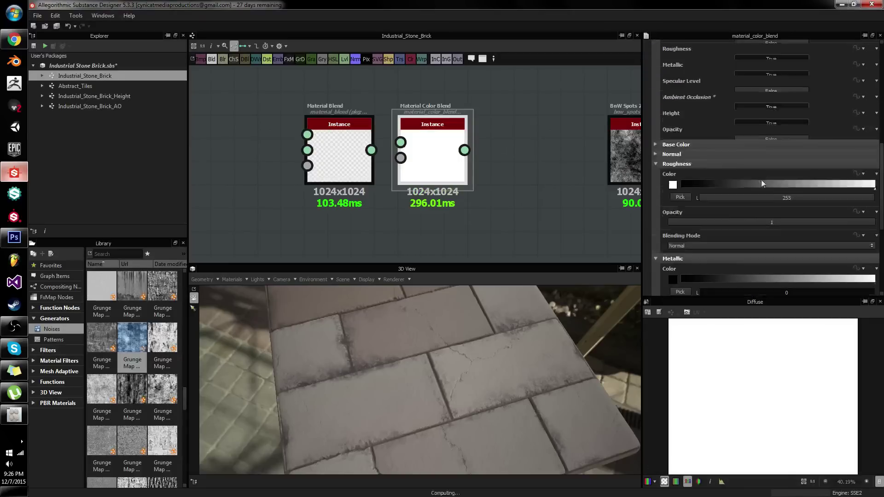
scroll(753, 187, "up", 3)
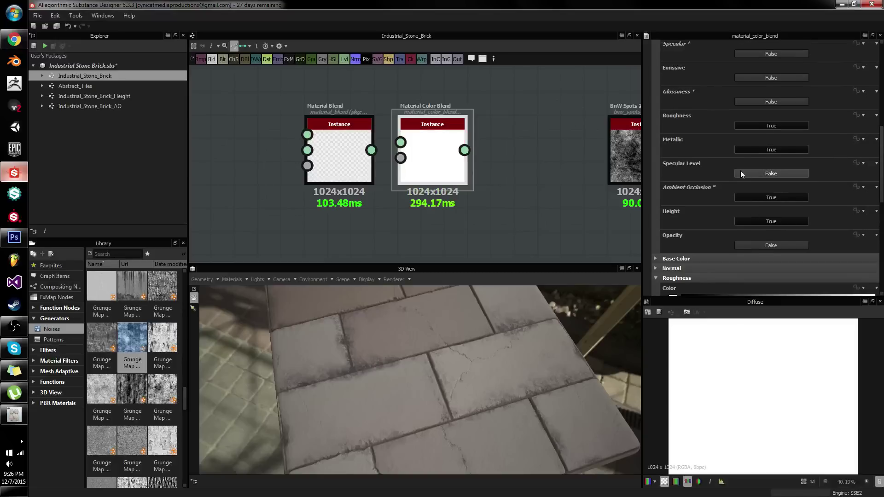
scroll(740, 177, "up", 3)
left_click(670, 78)
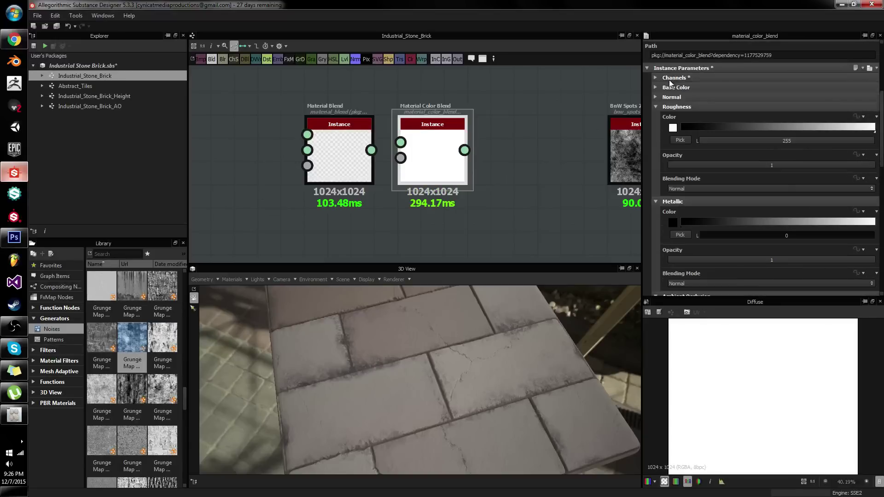
Lower the Base Color opacity of the Material Color Blend node to about 0.05
left_click(675, 87)
left_click_drag(700, 162, 599, 165)
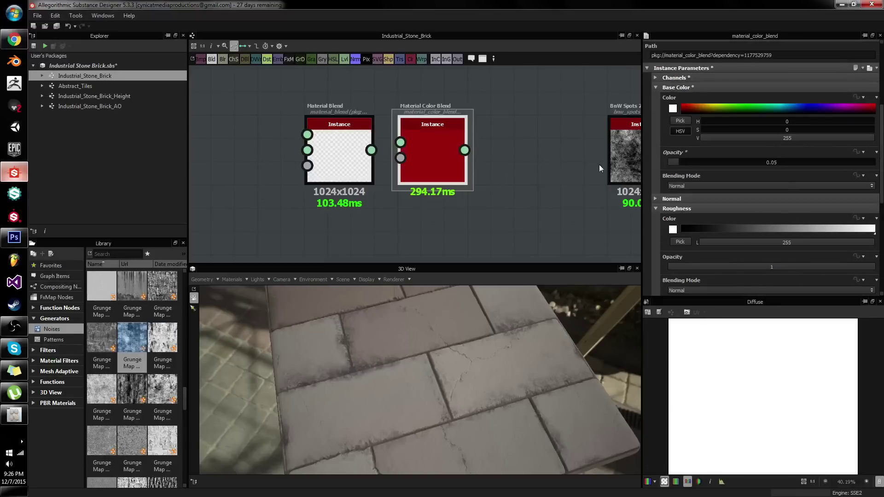
left_click(676, 87)
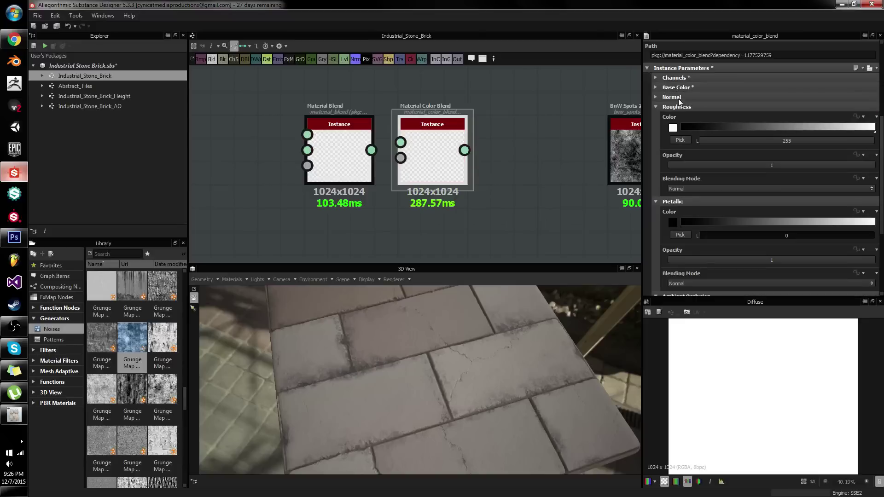
Set the Normal source of the Material Color Blend node to Mask
left_click(679, 97)
left_click(693, 118)
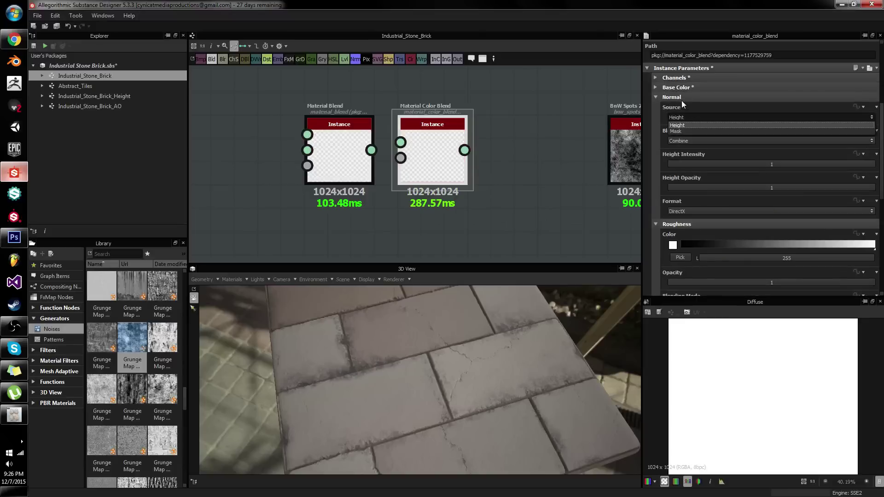
left_click(682, 101)
left_click(681, 98)
left_click(685, 117)
left_click(683, 132)
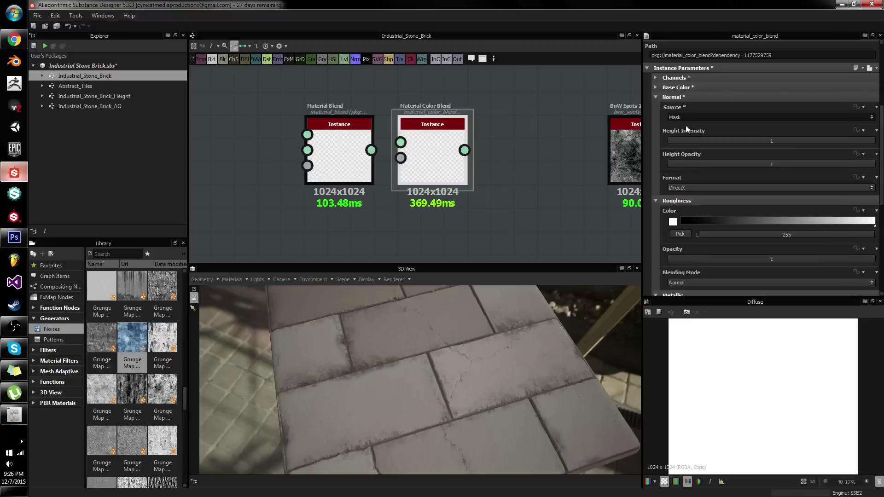
left_click(682, 118)
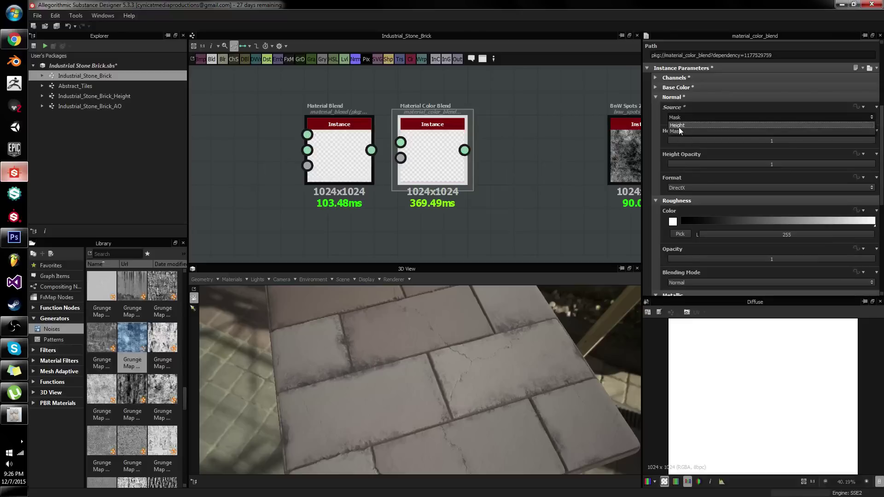
left_click(680, 131)
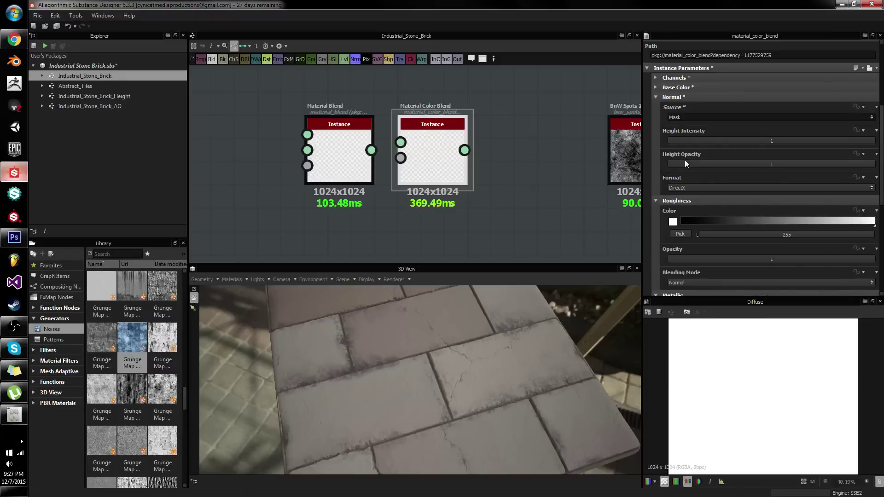
Set the Normal channel's Height Opacity to 0 and its Height Intensity to -1
left_click_drag(685, 164, 646, 167)
double_click(699, 143)
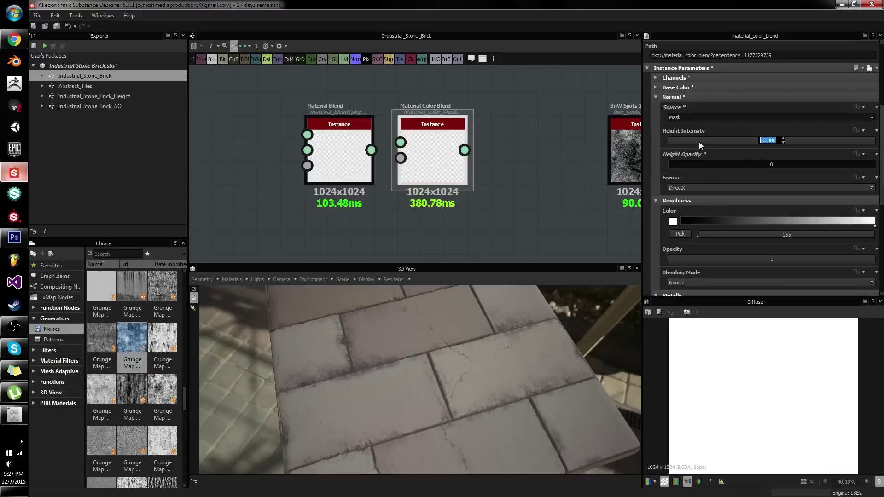
type("-1")
key("Return")
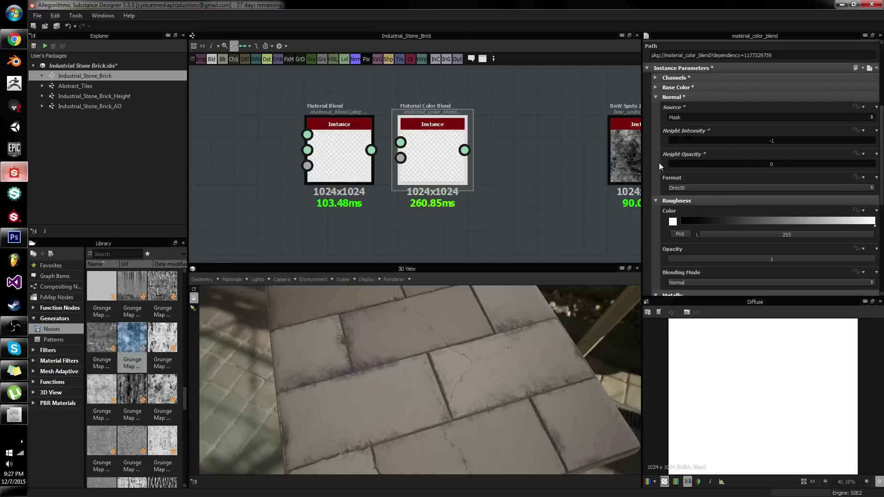
left_click(655, 98)
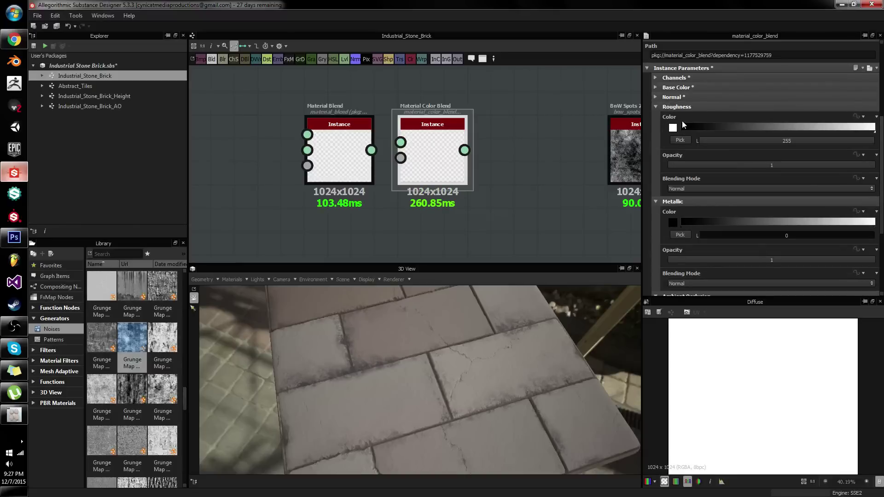
Set the Roughness opacity to 0 and lower the Metallic opacity as well on the Material Color Blend node
left_click_drag(690, 162, 662, 163)
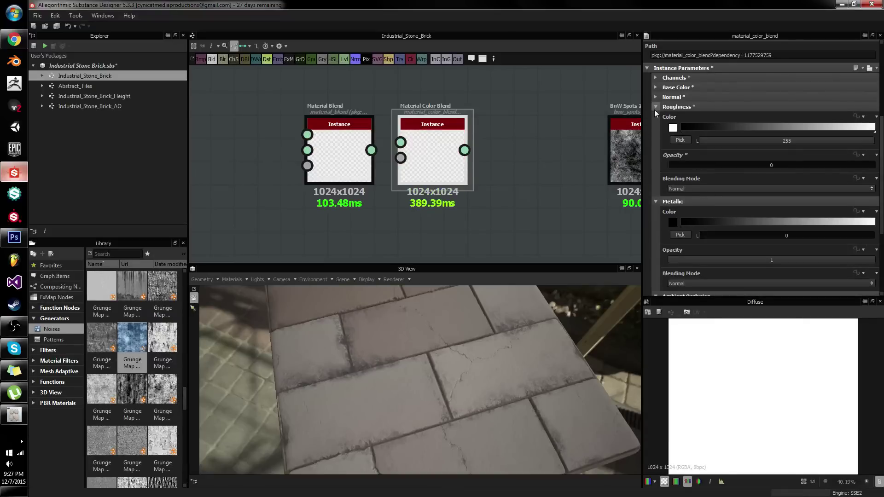
left_click(655, 107)
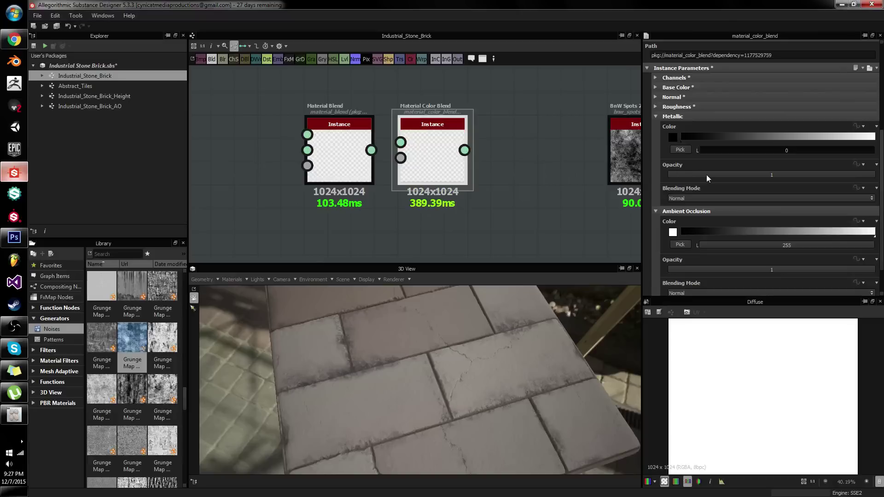
left_click_drag(710, 178, 668, 176)
left_click(661, 118)
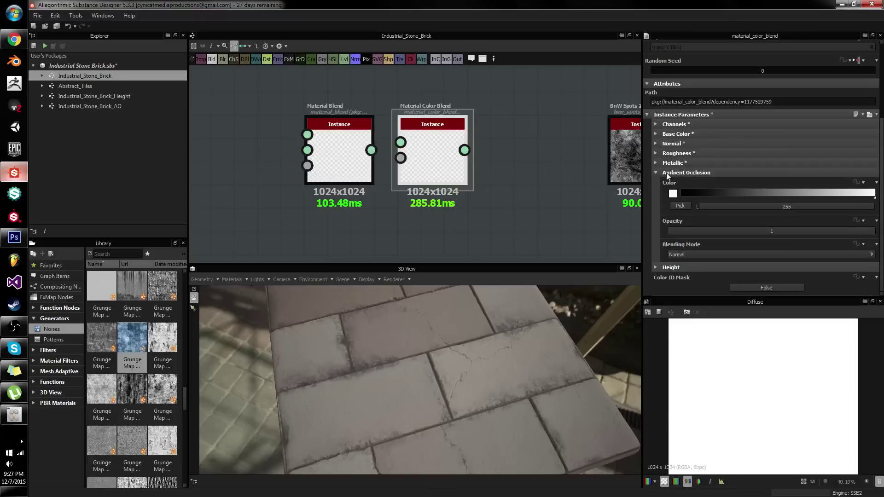
Set the Ambient Occlusion opacity to 0 and lower the Height opacity on the Material Color Blend node
left_click_drag(677, 231, 635, 226)
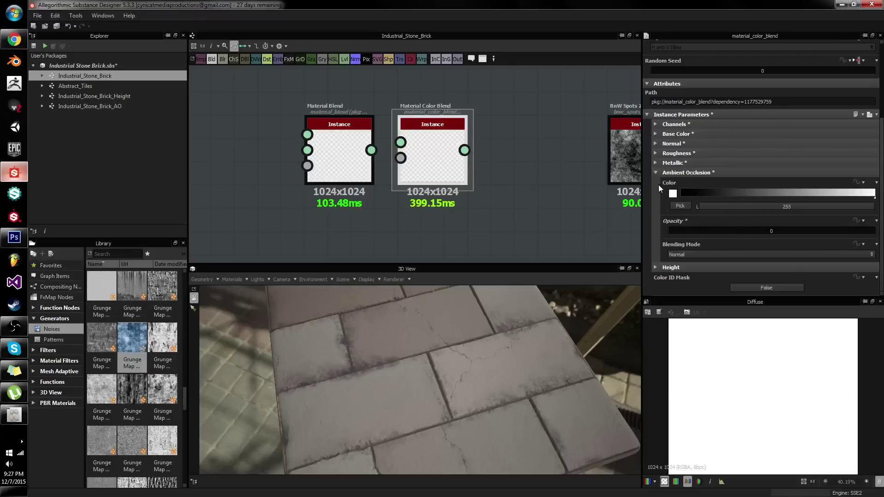
left_click(656, 173)
left_click(656, 267)
scroll(662, 259, "down", 5)
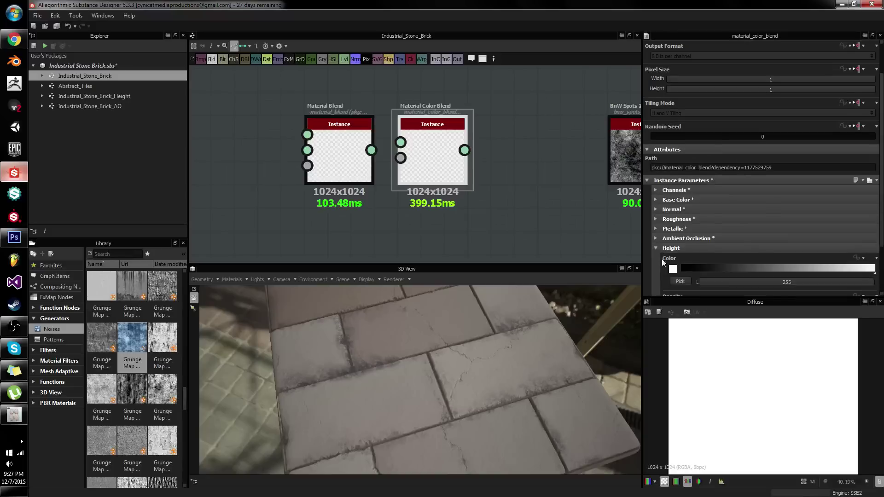
left_click(656, 182)
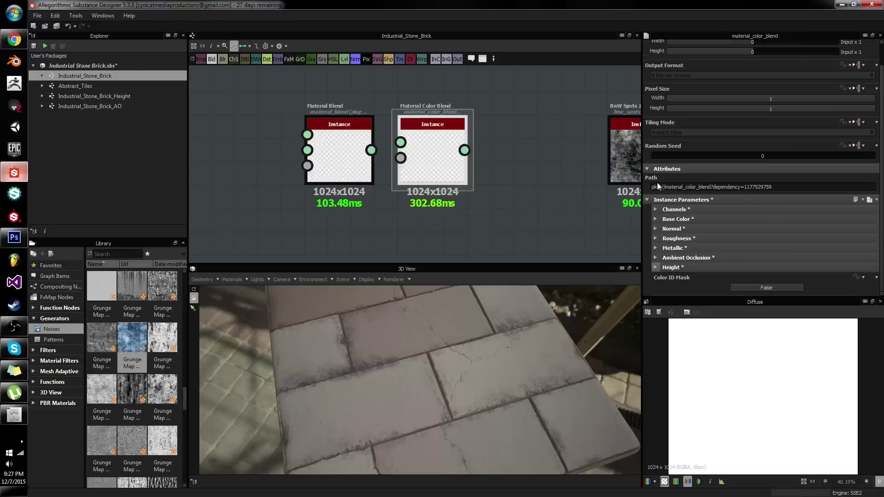
Move the configured Material Color Blend away from the unconnected Material Blend and add a second Material Color Blend after Base Material
double_click(446, 156)
scroll(444, 153, "down", 3)
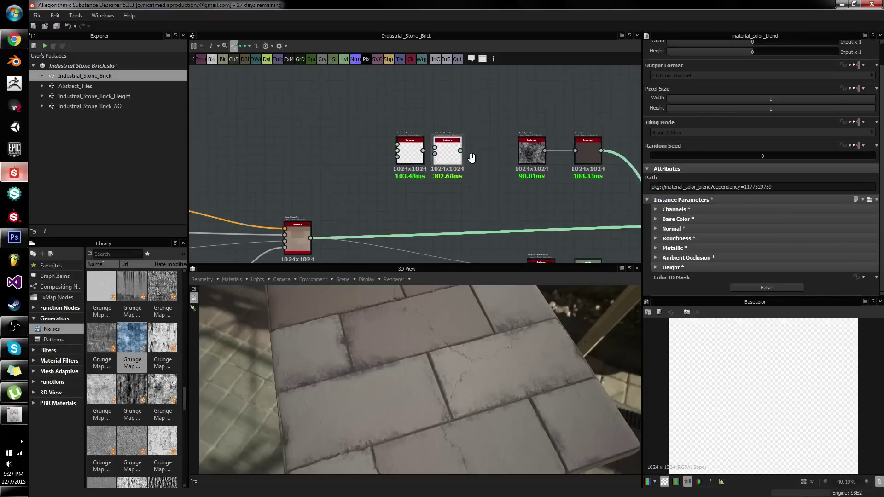
middle_click_drag(444, 153, 515, 96)
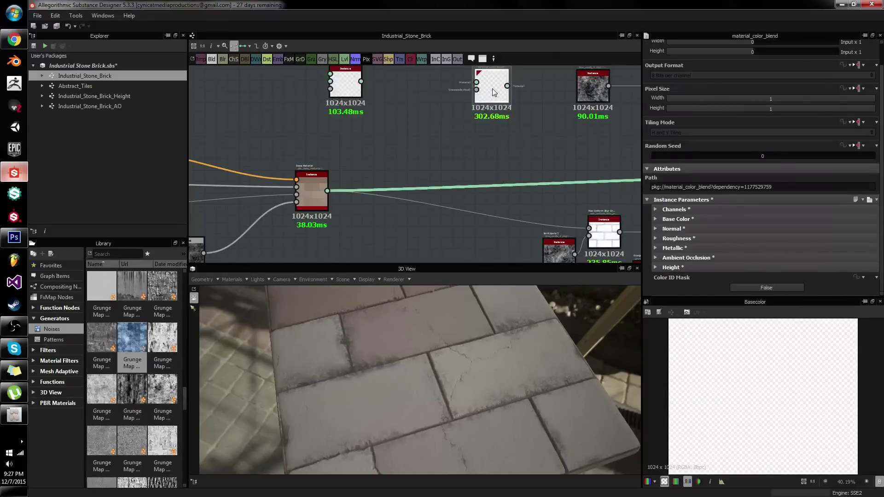
key("ctrl+v")
left_click_drag(416, 156, 448, 169)
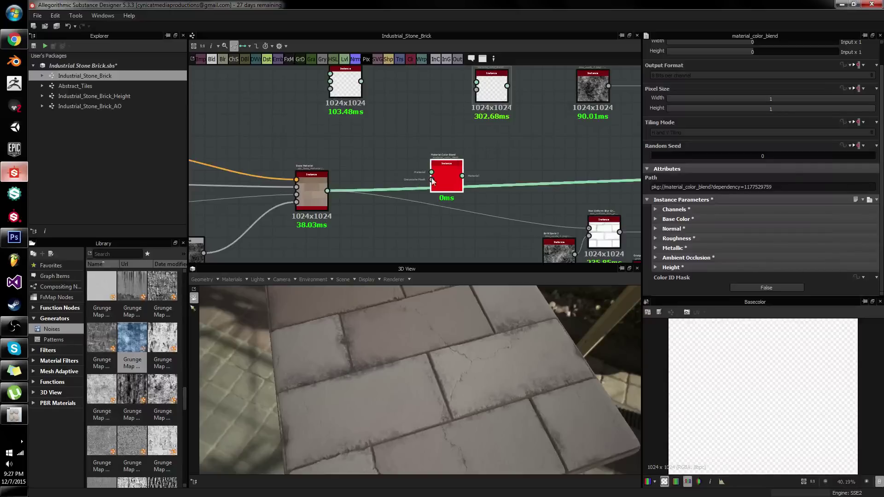
Insert the new Material Color Blend after Base Material, transferring the outgoing material and Ambient Occlusion links to it, and place it further downstream
mouse_move(327, 191)
left_mouse_down("shift")
mouse_move(462, 175)
mouse_move(327, 191)
left_mouse_up("shift")
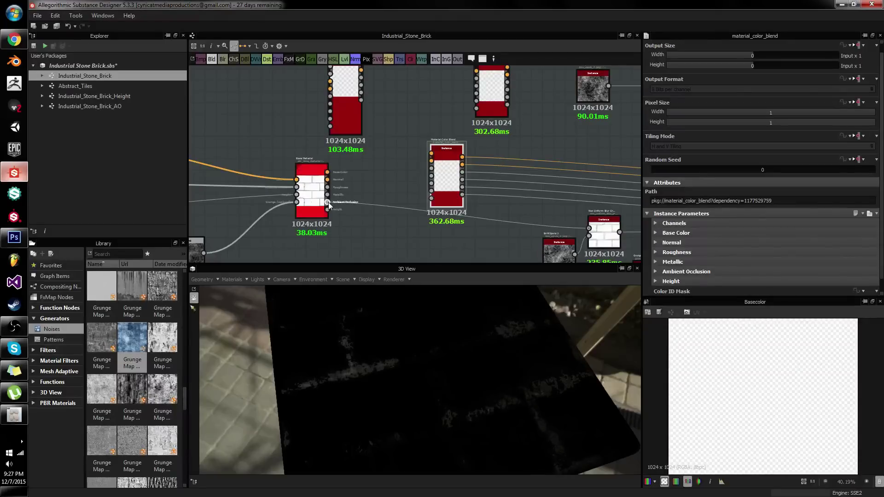
left_click_drag(462, 187, 589, 228)
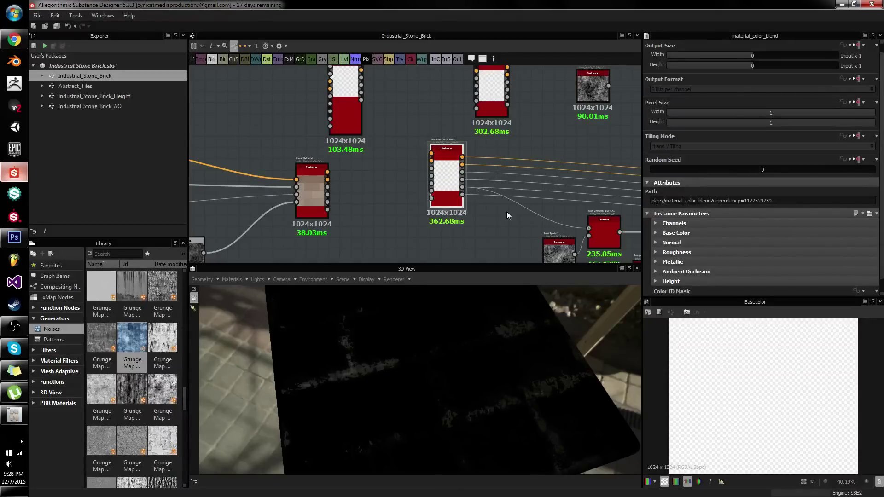
left_click_drag(328, 191, 431, 173)
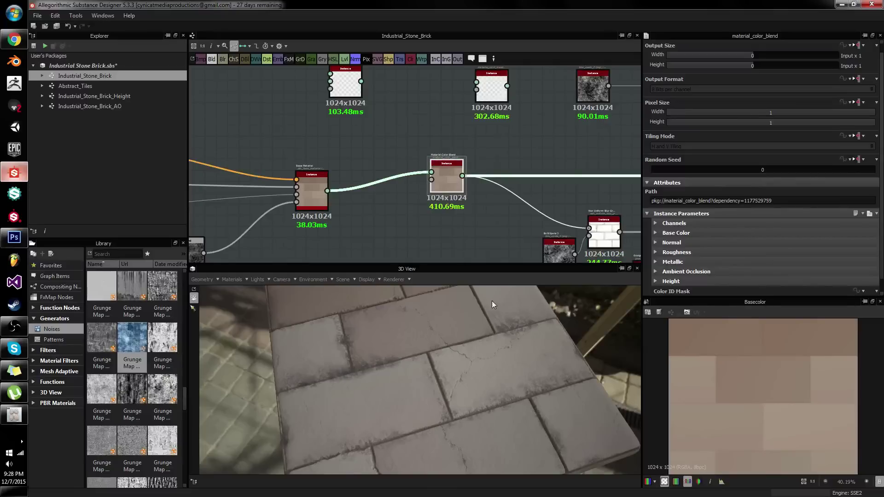
left_click_drag(437, 161, 490, 183)
scroll(492, 182, "up", 5)
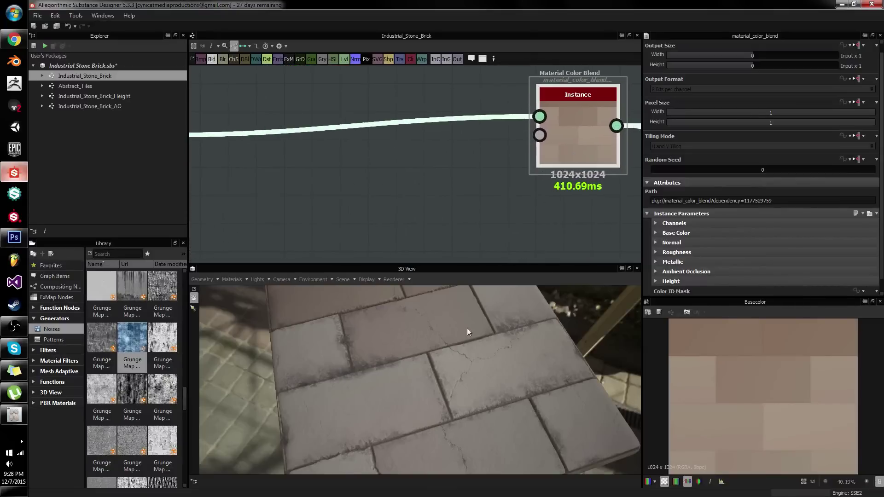
Inspect the bricks in the 3D view, and examine the antique stone flooring reference image in Chrome for surface detail
left_click_drag(467, 328, 427, 363)
left_click(14, 40)
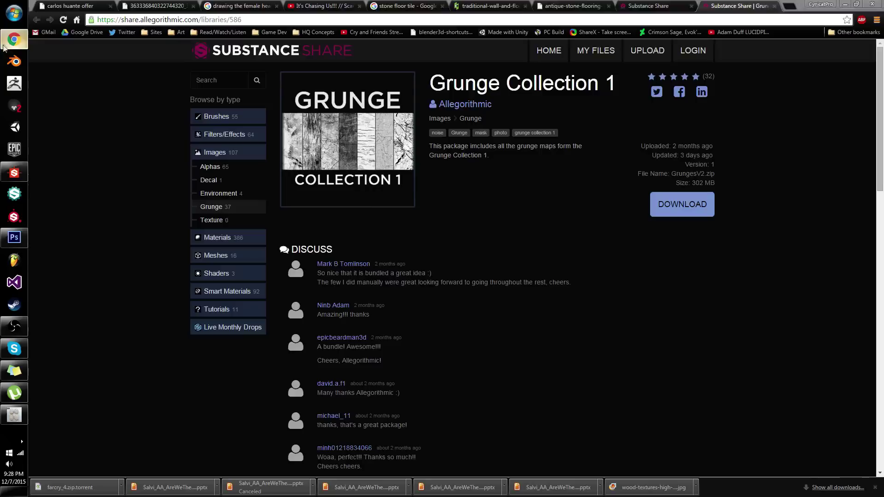
left_click(651, 6)
left_click(581, 6)
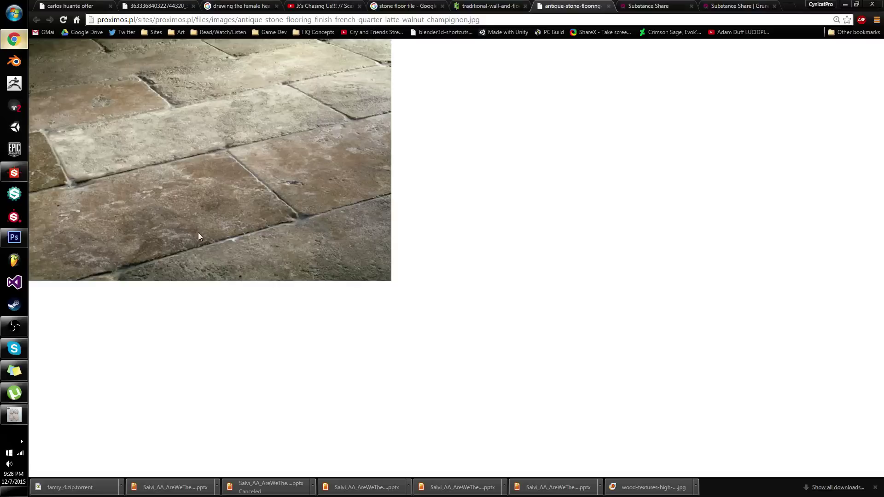
key("alt+Tab")
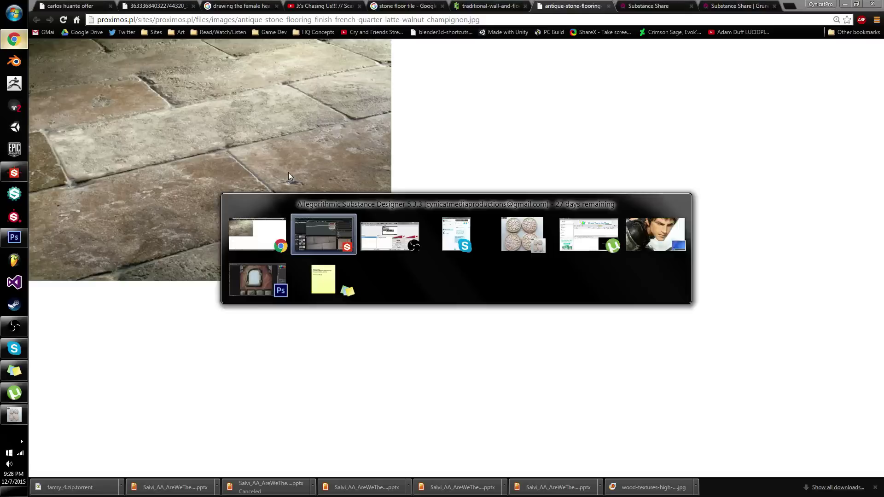
Return to Substance Designer and add a Fractal Sum 2 noise from the library between Base Material and the new Material Color Blend
scroll(455, 344, "down", 3)
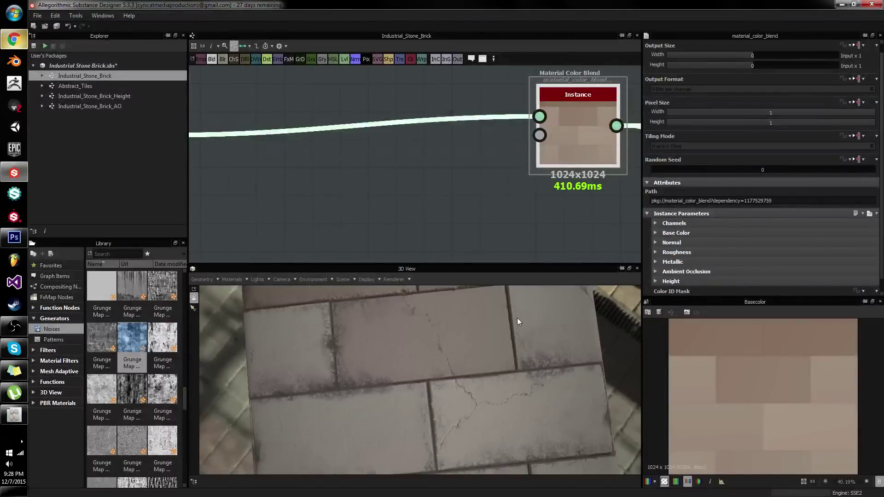
scroll(363, 206, "down", 2)
middle_click_drag(363, 207, 436, 155)
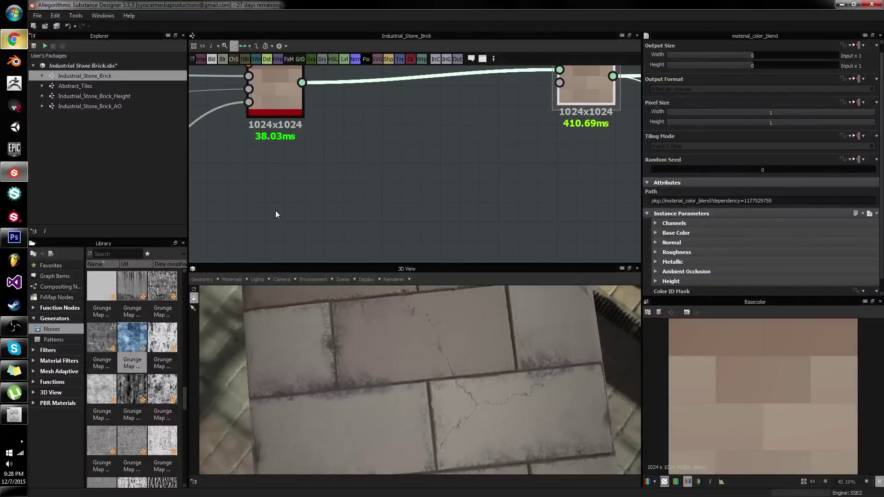
scroll(169, 361, "down", 5)
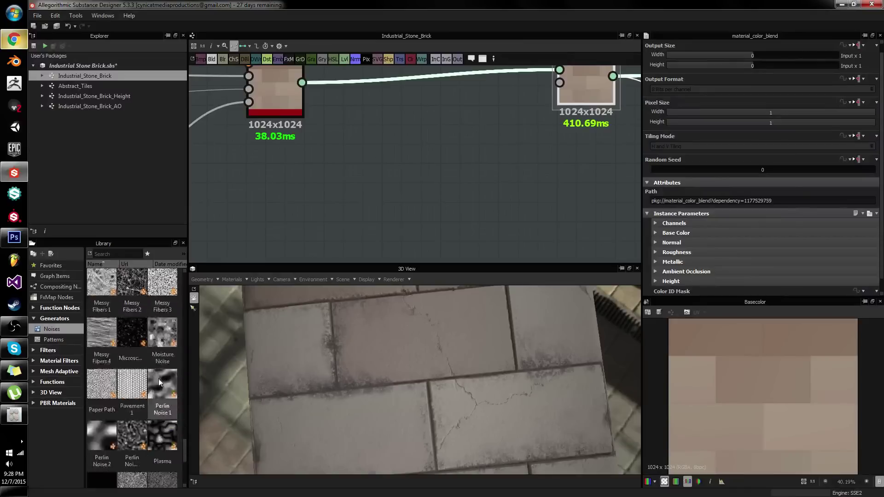
scroll(168, 358, "up", 10)
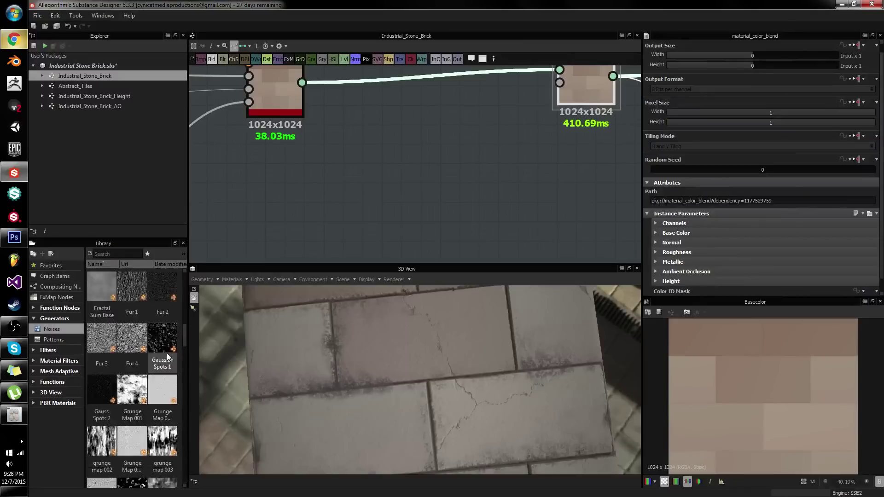
scroll(166, 353, "up", 3)
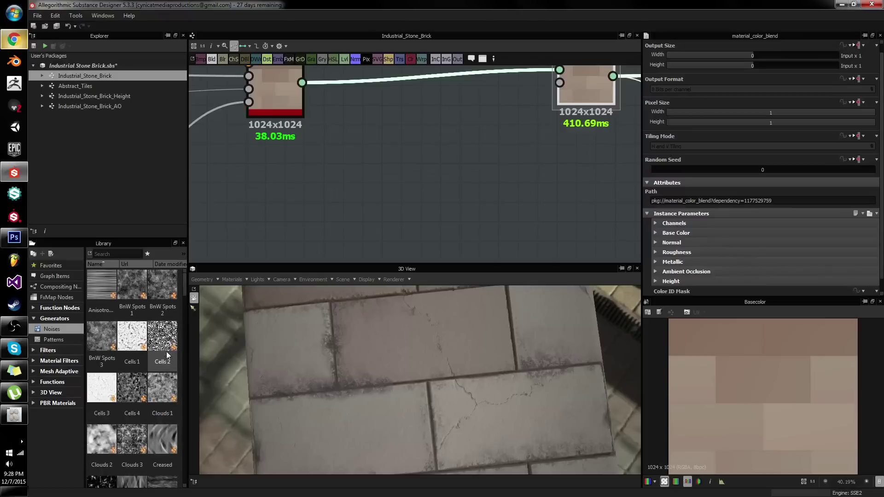
scroll(127, 292, "down", 3)
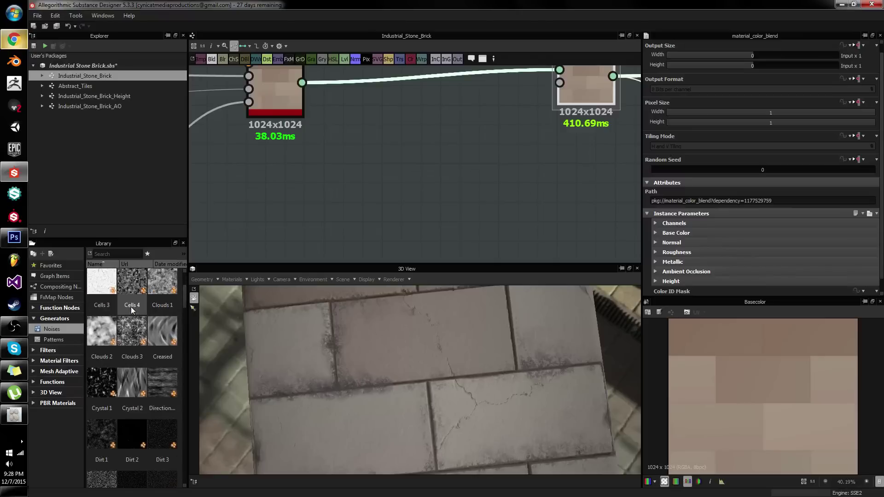
scroll(156, 313, "down", 2)
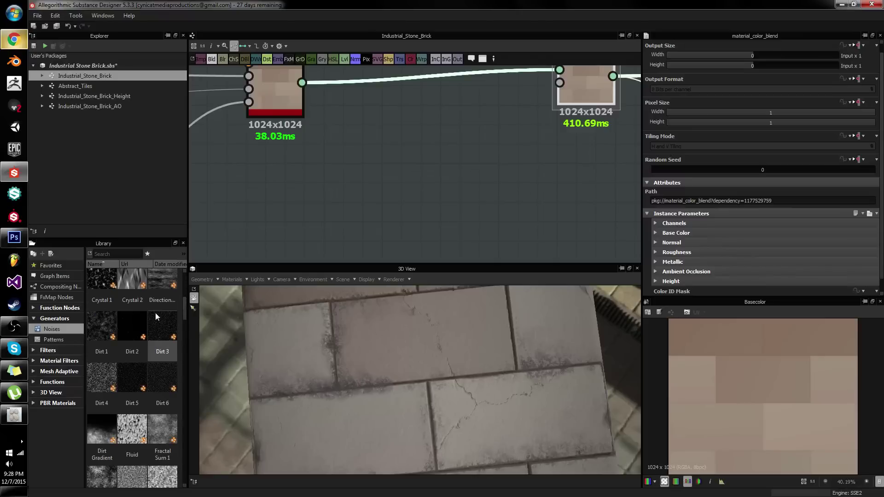
scroll(155, 314, "down", 3)
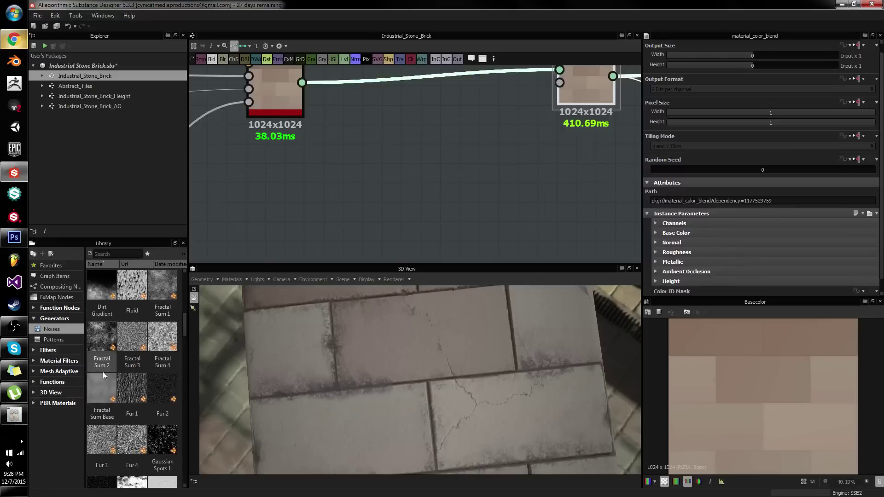
left_click_drag(102, 336, 356, 176)
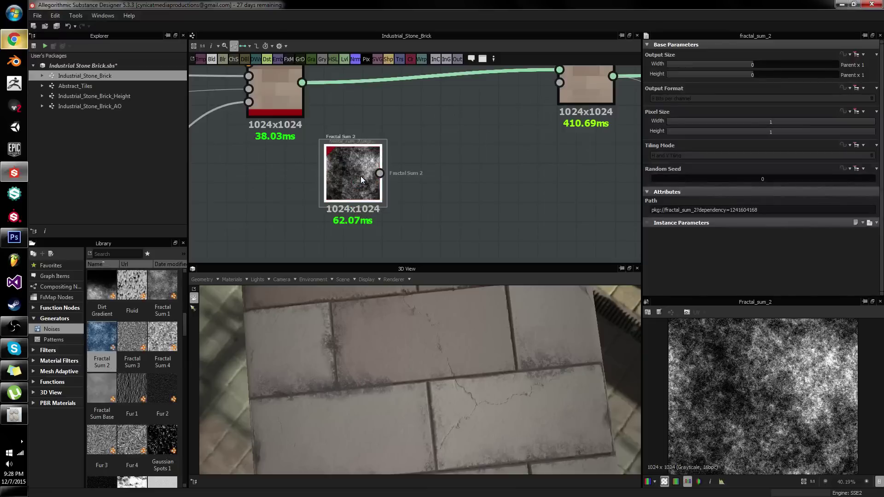
Add a Histogram Scan after Fractal Sum 2 with Position 0.37, and connect its output to the Material Color Blend's mask input
key("space")
type("scan")
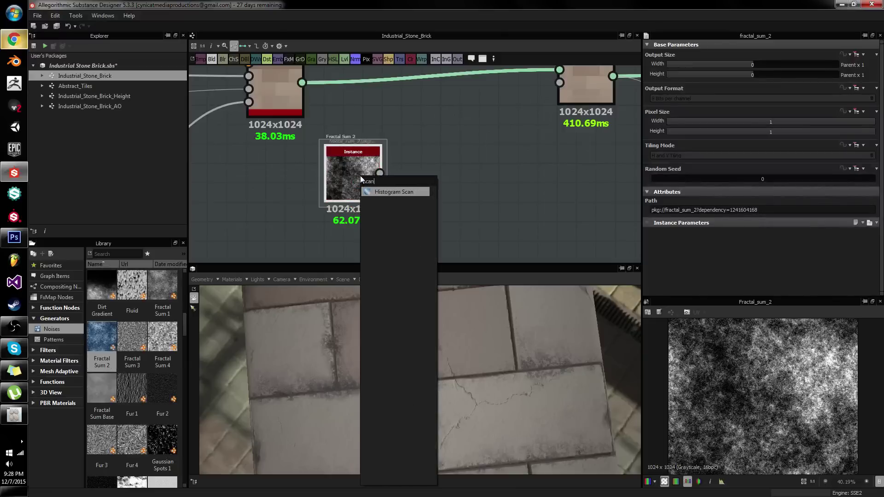
key("Return")
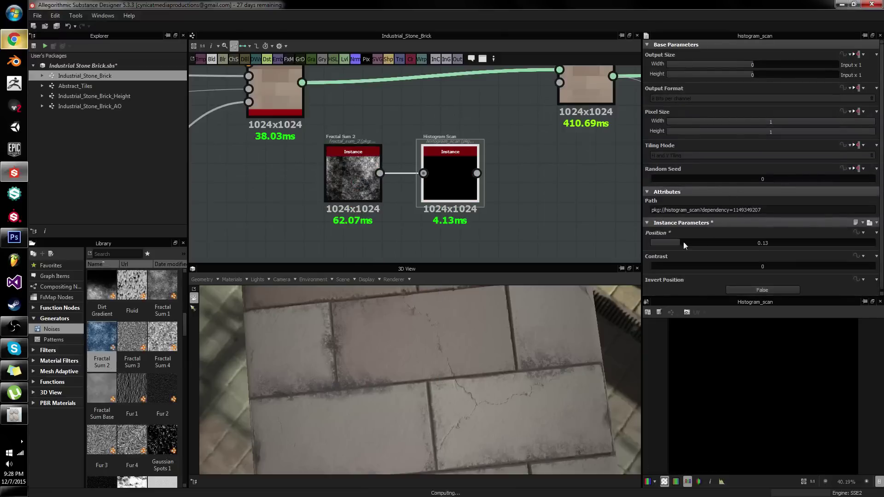
left_click_drag(683, 242, 732, 258)
scroll(416, 217, "down", 3)
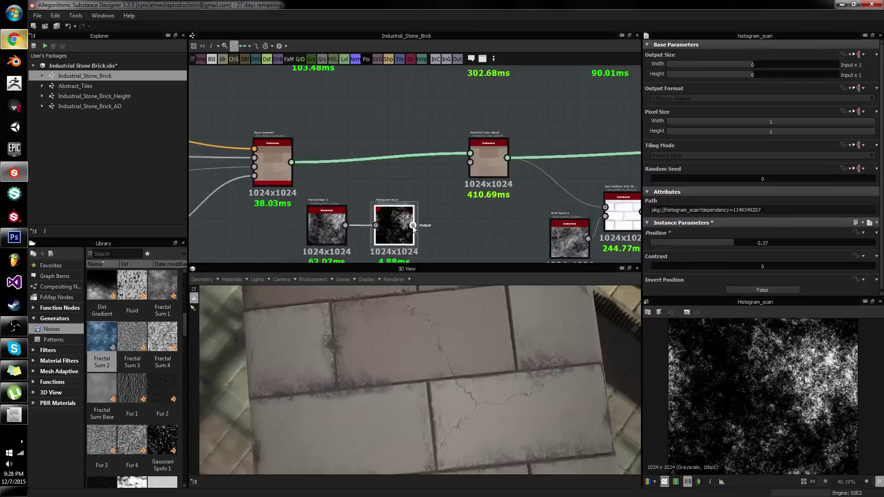
left_click_drag(413, 225, 470, 162)
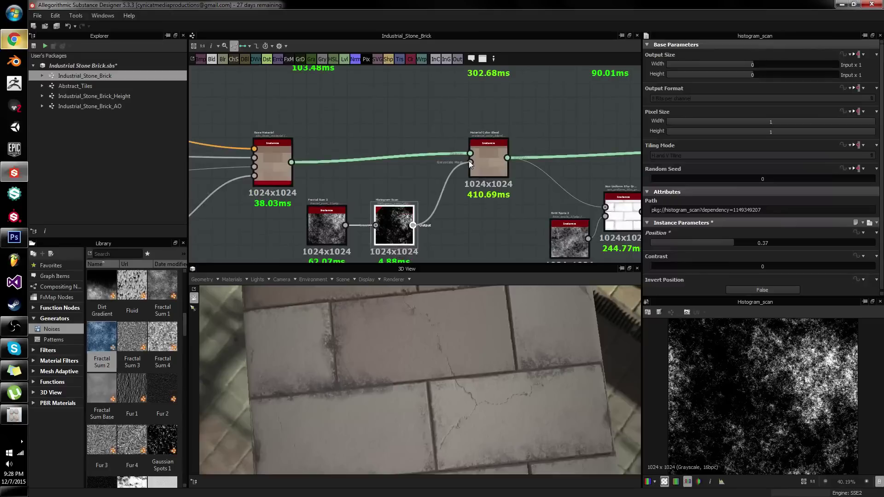
Set the Base Color opacity of the Material Color Blend to 0.15, checking the bricks in the 3D view
left_click(493, 163)
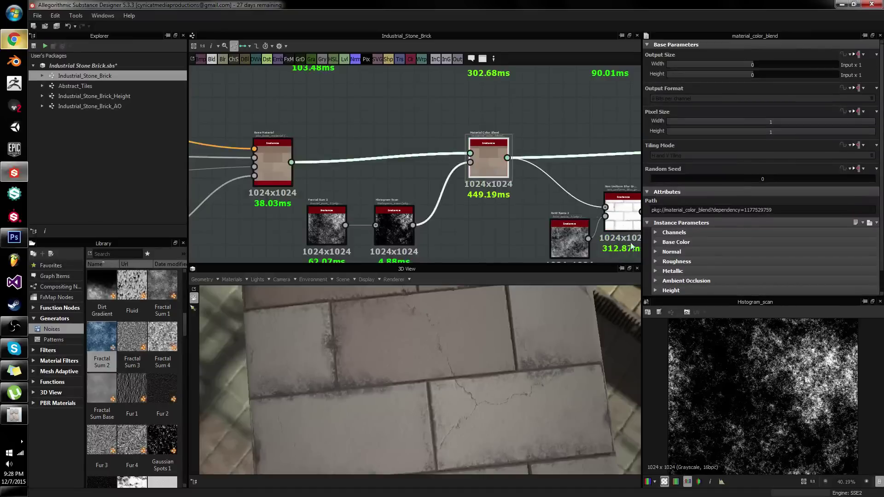
left_click(663, 244)
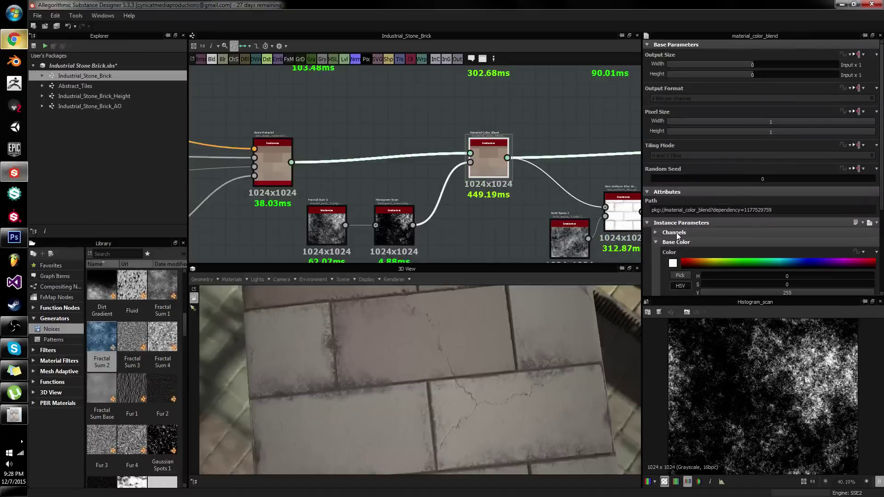
scroll(706, 254, "down", 2)
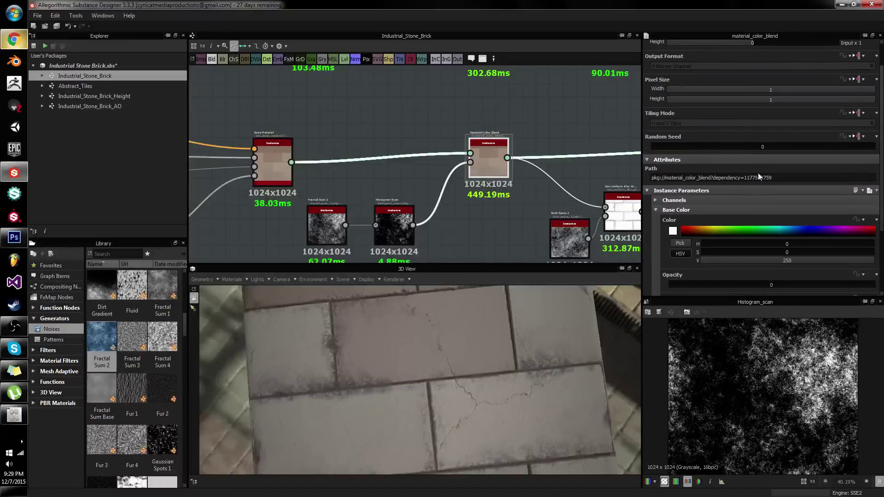
left_click_drag(682, 285, 702, 285)
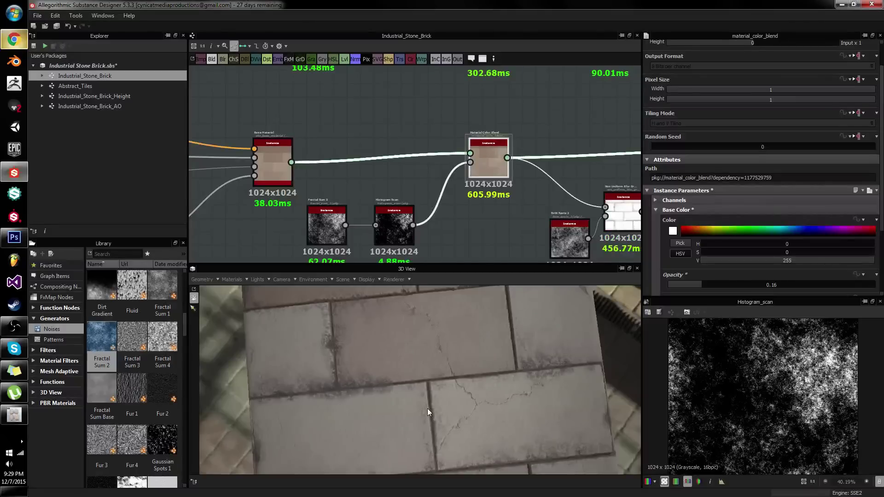
left_click_drag(477, 387, 431, 376)
mouse_move(402, 367)
left_mouse_down()
mouse_move(452, 372)
mouse_move(413, 359)
left_mouse_up()
left_click(698, 284)
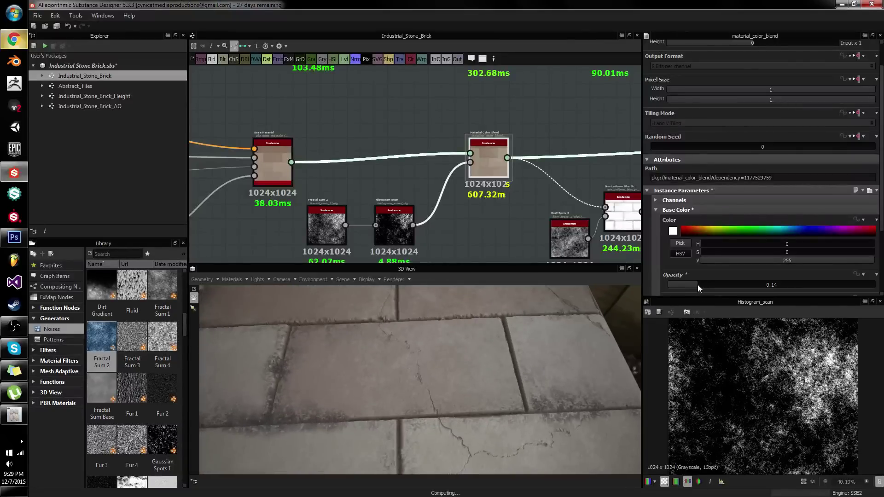
scroll(705, 280, "down", 3)
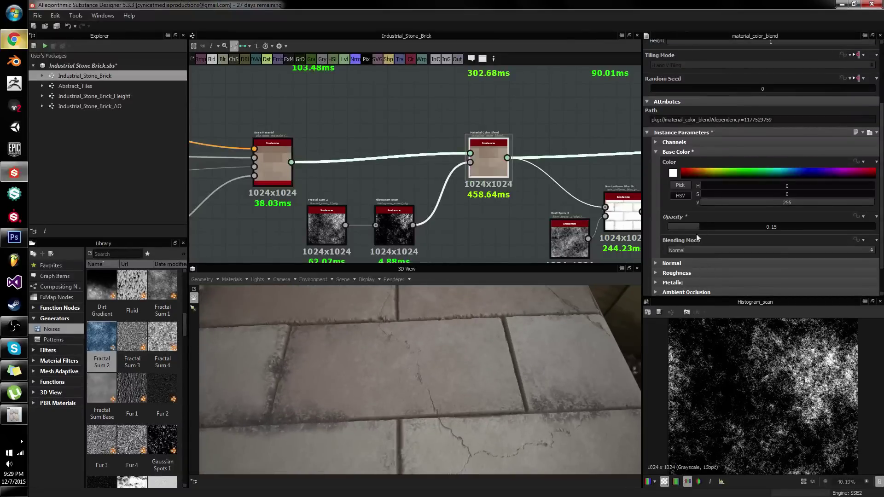
left_click(696, 251)
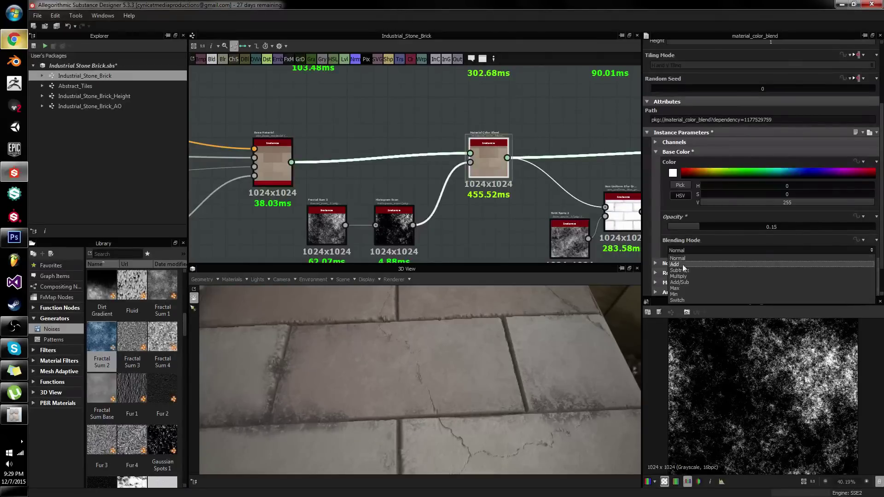
left_click(653, 157)
left_click(655, 154)
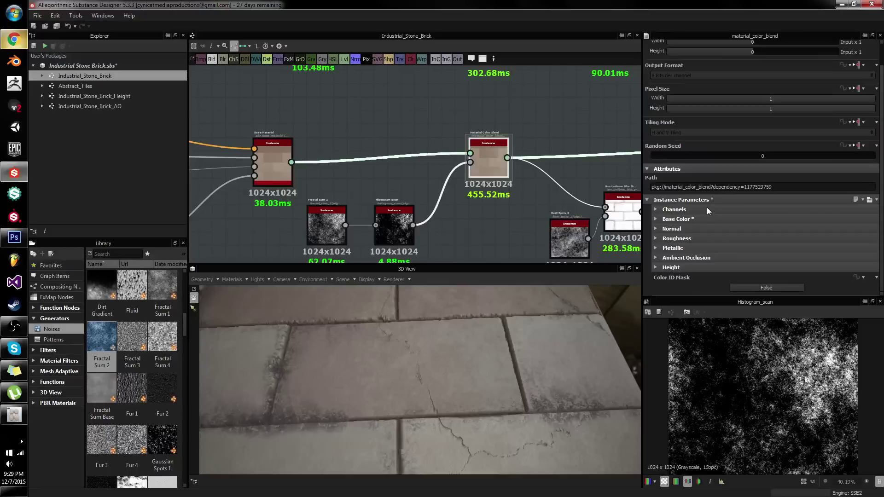
left_click(655, 220)
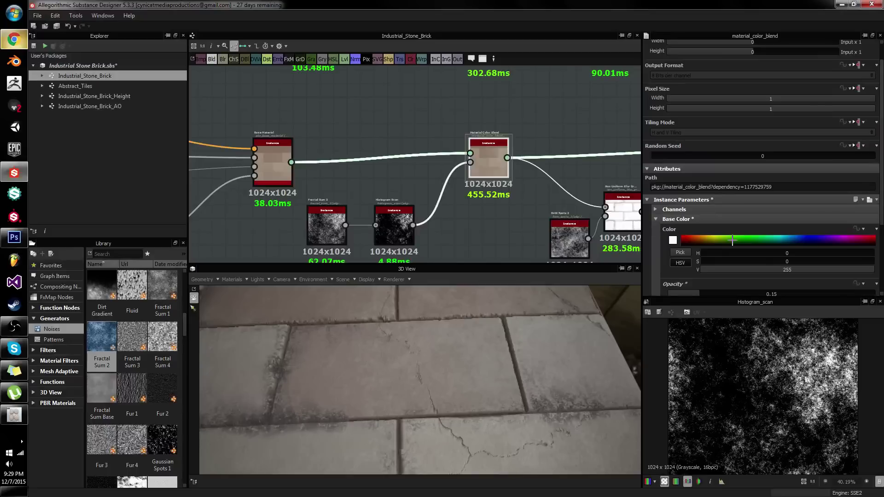
left_click(656, 220)
Try a Normal Height Opacity of 1 on the Material Color Blend and inspect the brick surface up close
left_click(656, 230)
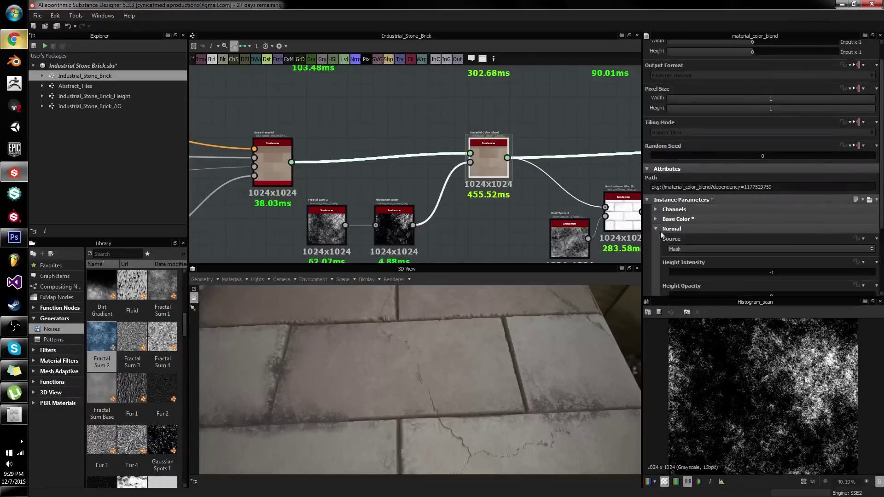
scroll(668, 235, "down", 3)
mouse_move(553, 335)
left_mouse_down()
mouse_move(559, 321)
mouse_move(536, 331)
mouse_move(553, 328)
left_mouse_up()
scroll(536, 332, "up", 2)
scroll(553, 327, "up", 3)
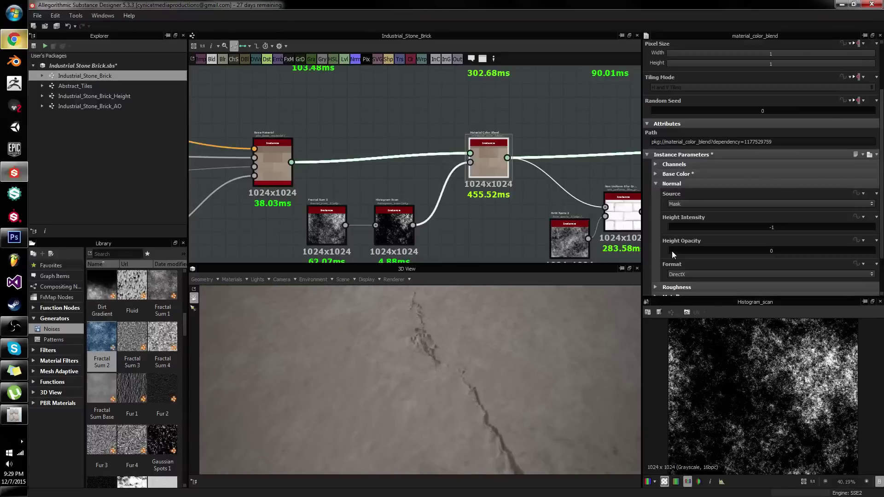
left_click_drag(672, 250, 719, 251)
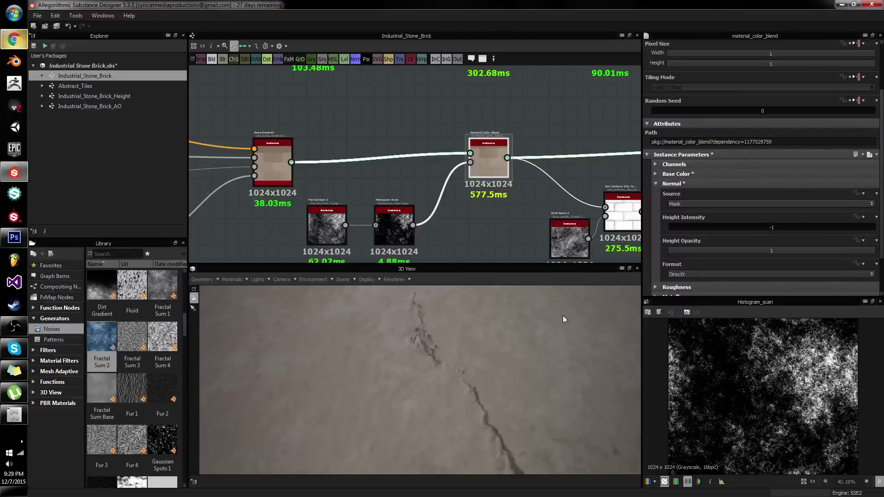
scroll(521, 354, "down", 5)
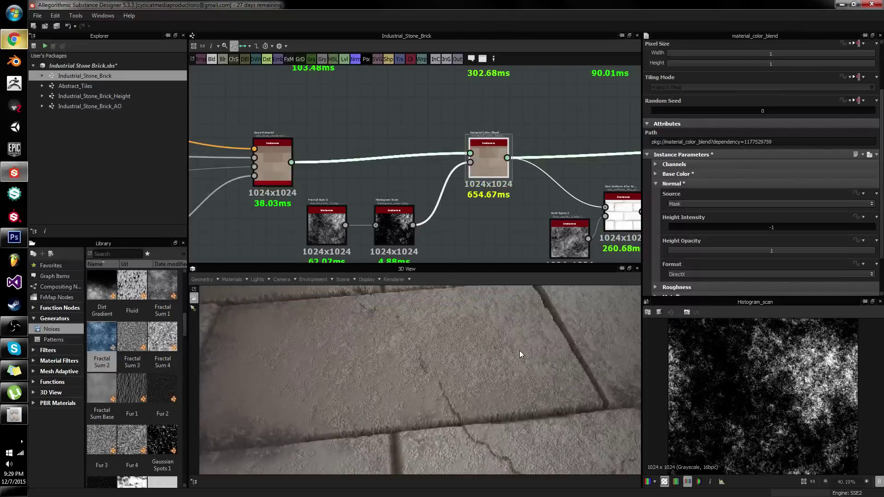
left_click_drag(520, 350, 552, 318)
Set the Normal Height Opacity of the Material Color Blend to 0.1 and check the brick relief in the 3D view
left_click_drag(697, 252, 678, 252)
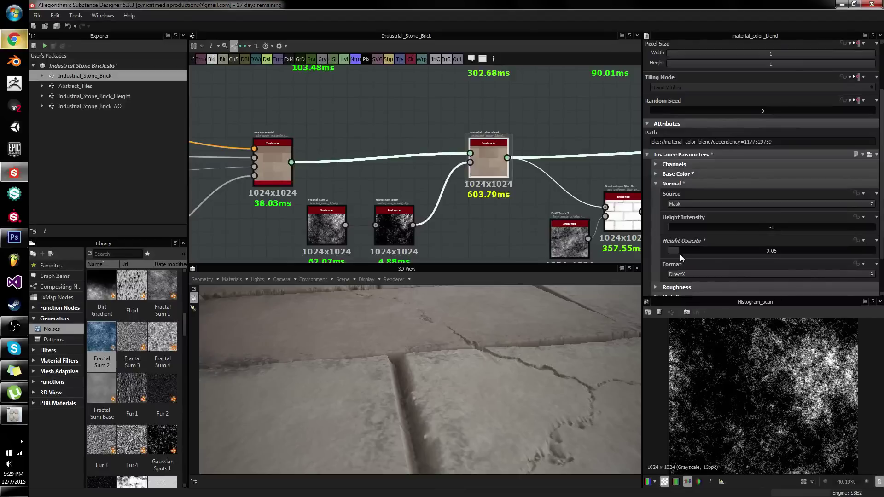
left_click_drag(679, 252, 662, 253)
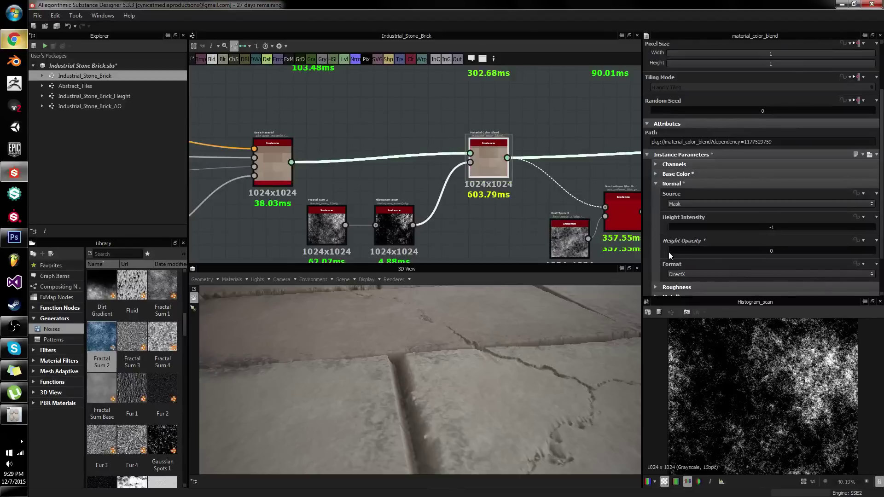
left_click(685, 253)
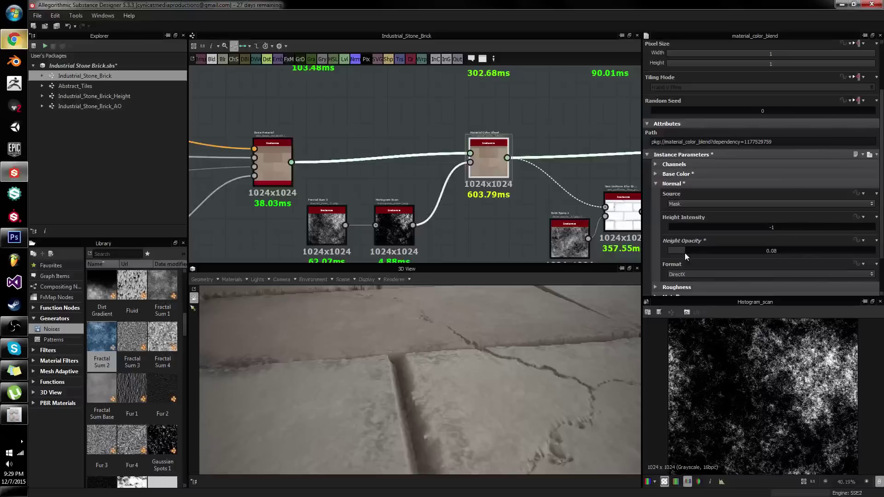
left_click_drag(685, 253, 689, 252)
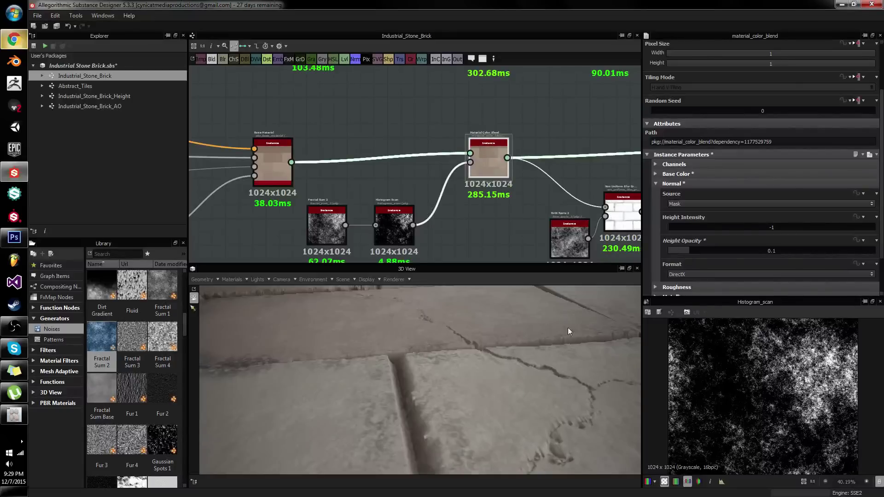
left_click_drag(513, 337, 562, 268)
scroll(519, 362, "up", 3)
left_click(655, 183)
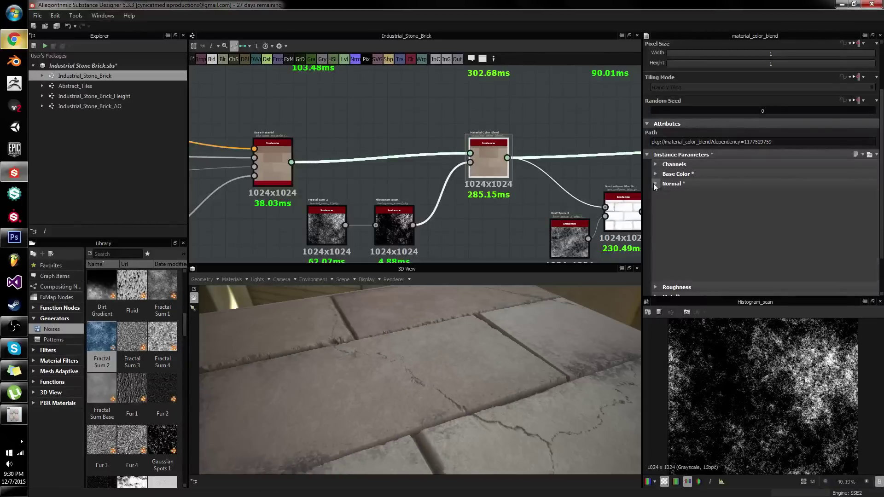
Set the Roughness color of the Material Color Blend to black with L 0, and adjust its opacity to 0.13
left_click(656, 239)
scroll(677, 217, "down", 3)
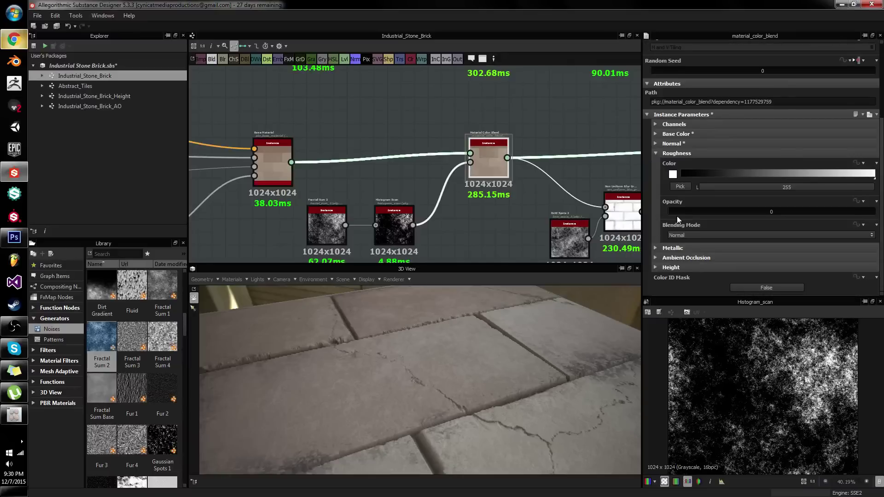
left_click_drag(676, 215, 681, 185)
left_click_drag(713, 211, 694, 216)
left_click_drag(545, 302, 547, 346)
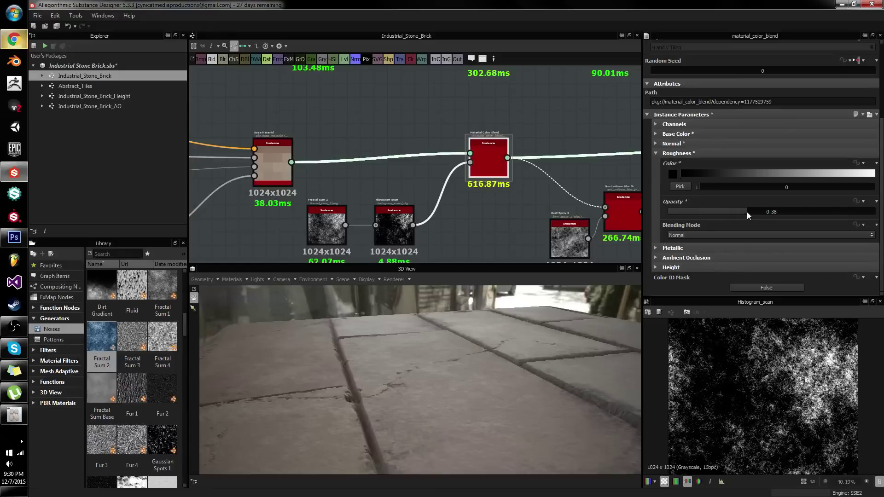
left_click_drag(722, 215, 747, 213)
scroll(552, 187, "up", 1)
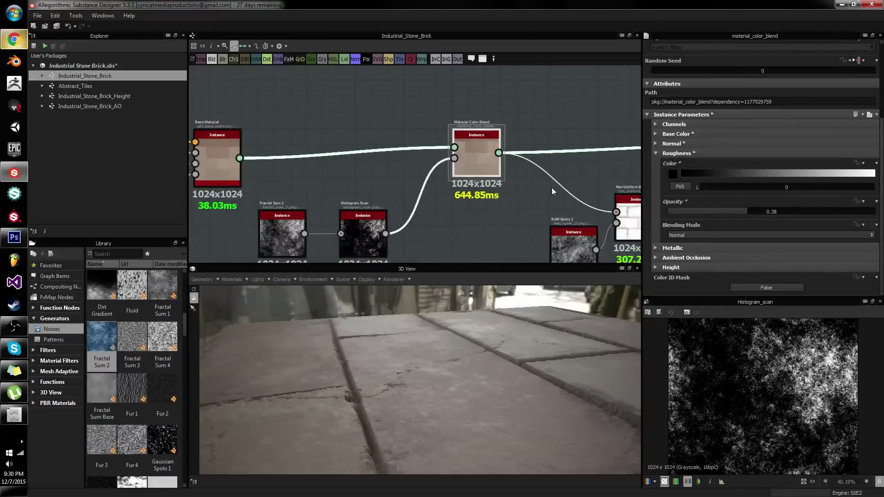
left_click(697, 213)
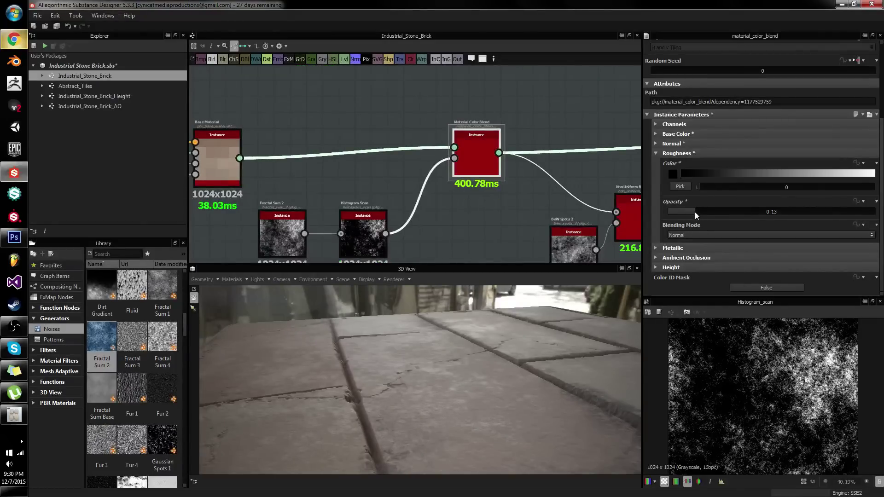
Set the Roughness color of the Material Color Blend to white with L 255 and inspect the bricks from several angles in the 3D view
left_click(725, 188)
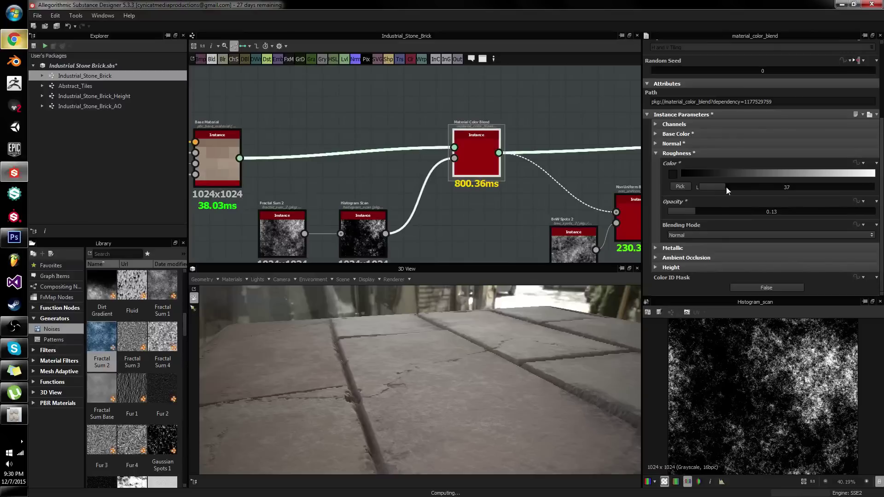
left_click_drag(729, 187, 744, 186)
left_click_drag(813, 187, 876, 188)
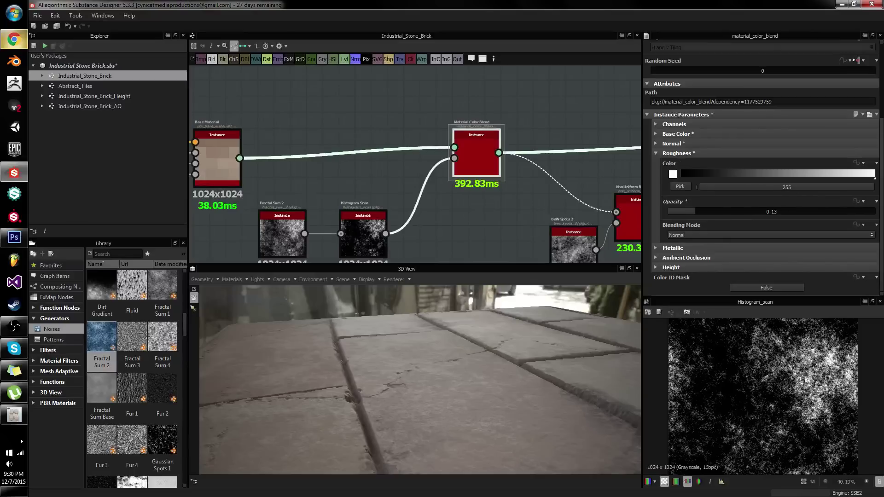
left_click_drag(401, 359, 495, 347)
scroll(463, 372, "up", 5)
scroll(474, 329, "down", 3)
scroll(529, 358, "up", 3)
scroll(458, 380, "down", 3)
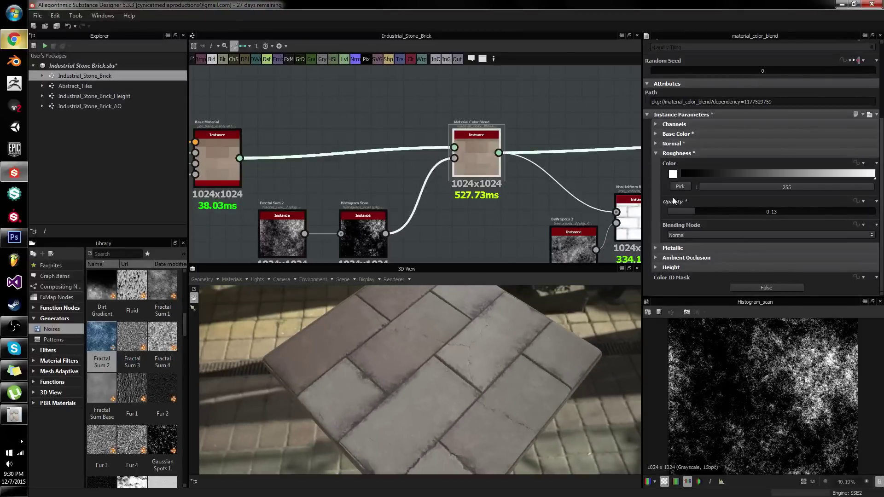
left_click(657, 152)
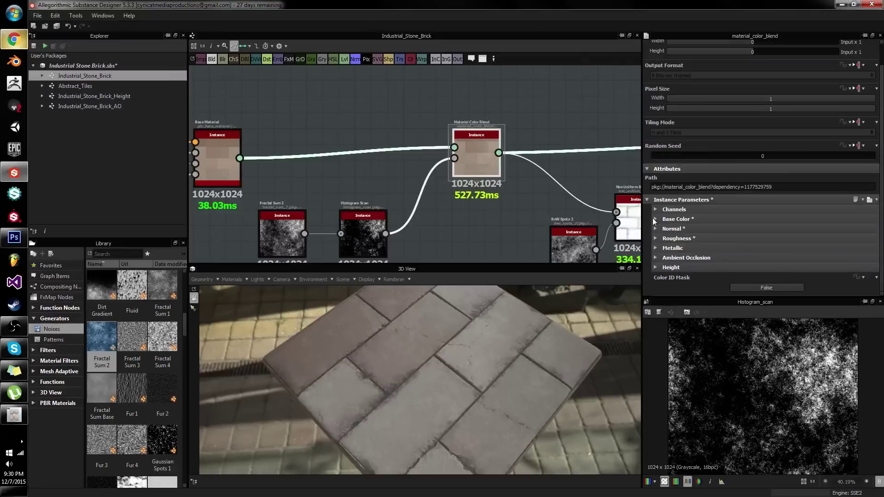
left_click(656, 248)
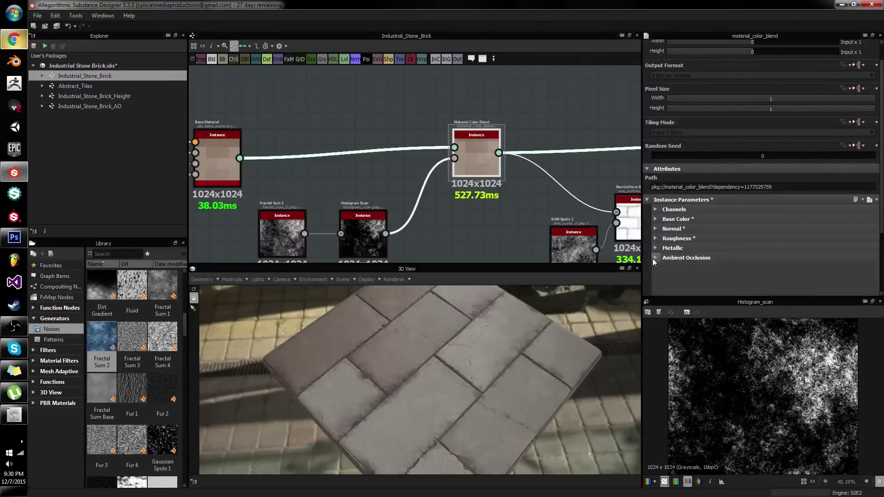
Dock the Fractal Sum 2 and Histogram Scan nodes to the Material Color Blend and move the blend closer to Base Material
scroll(488, 148, "down", 3)
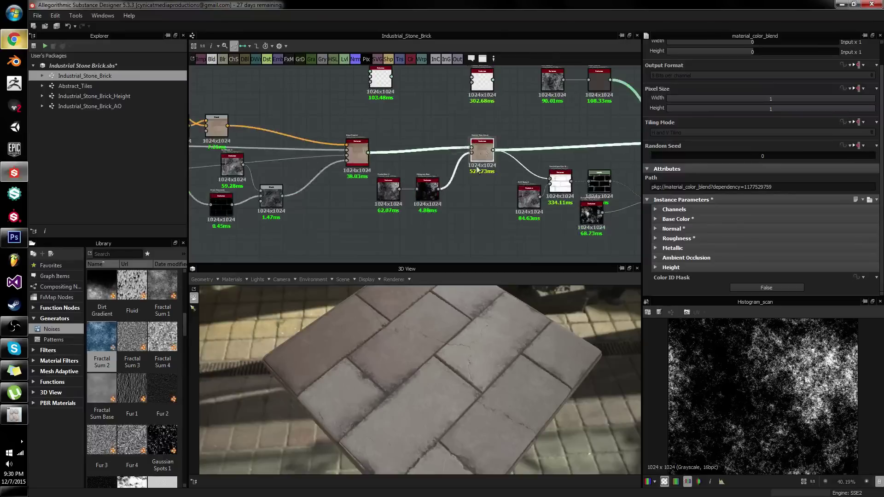
left_click(391, 190)
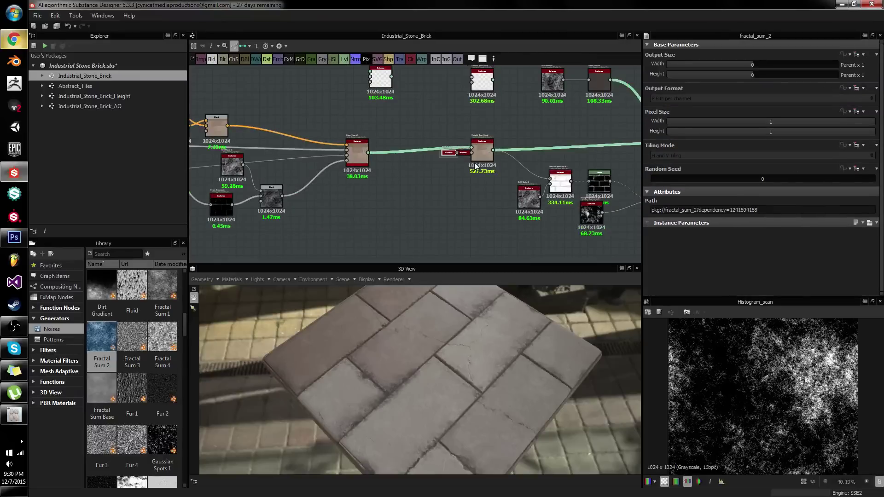
left_click_drag(479, 159, 439, 158)
left_click(430, 156)
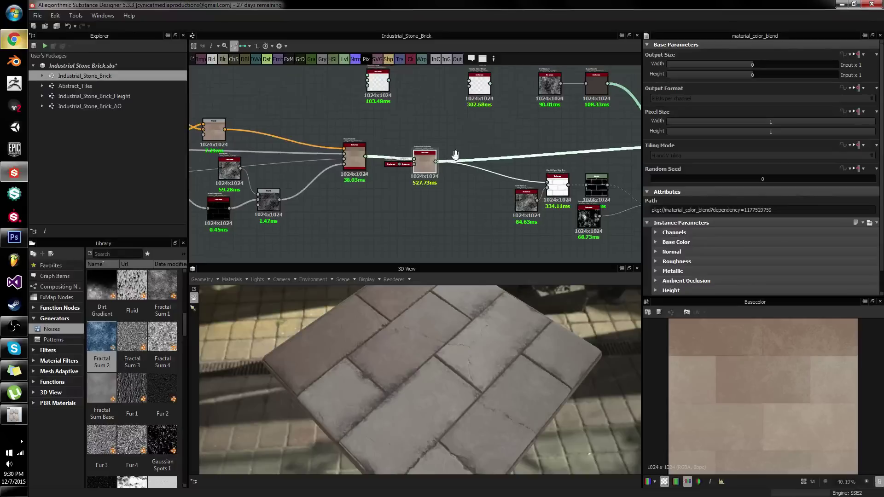
Duplicate the Material Color Blend and insert the copy after the original, so that the copy feeds the downstream nodes
middle_click_drag(430, 156, 355, 209)
key("ctrl+d")
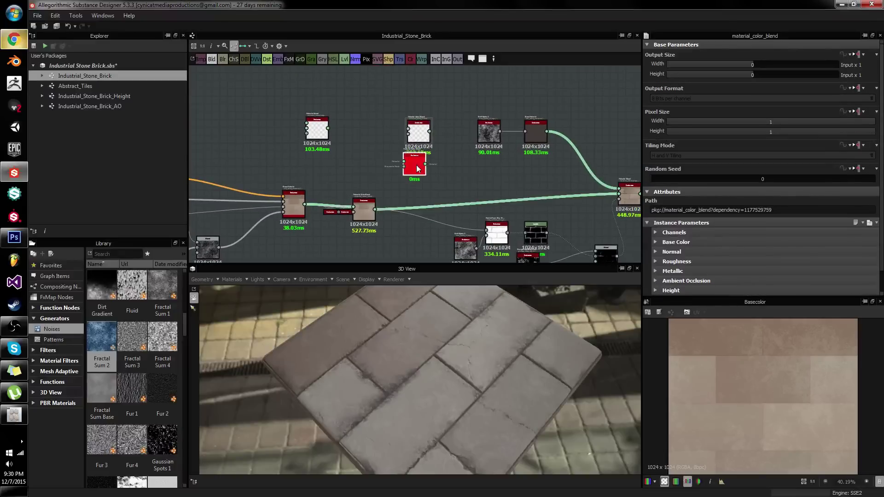
left_click_drag(375, 209, 425, 164, "shift")
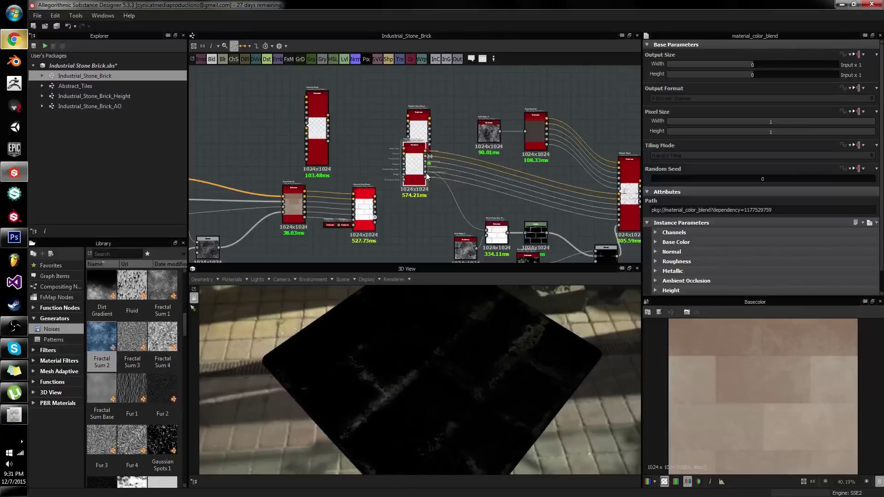
left_click_drag(424, 173, 374, 211)
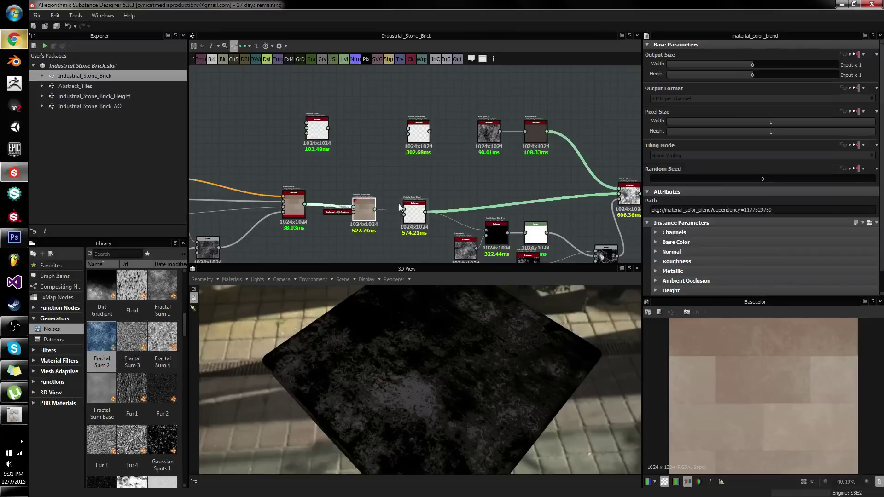
scroll(415, 216, "up", 4)
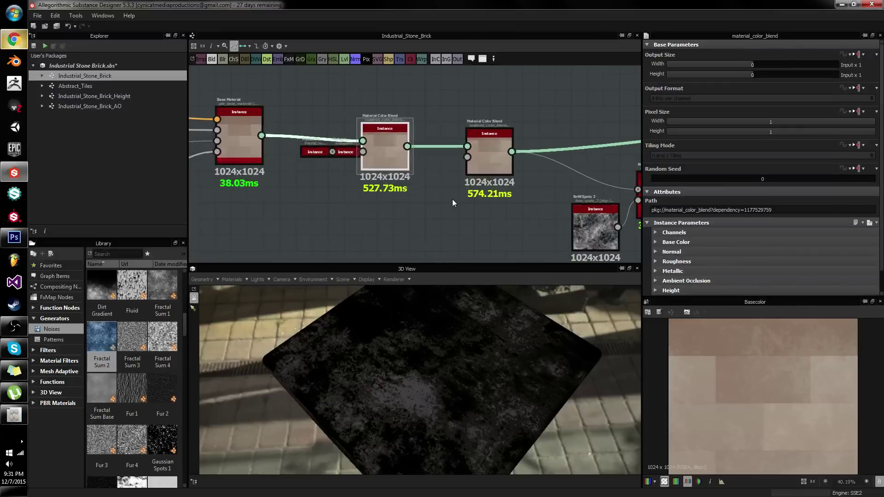
scroll(452, 202, "down", 2)
left_click(415, 207)
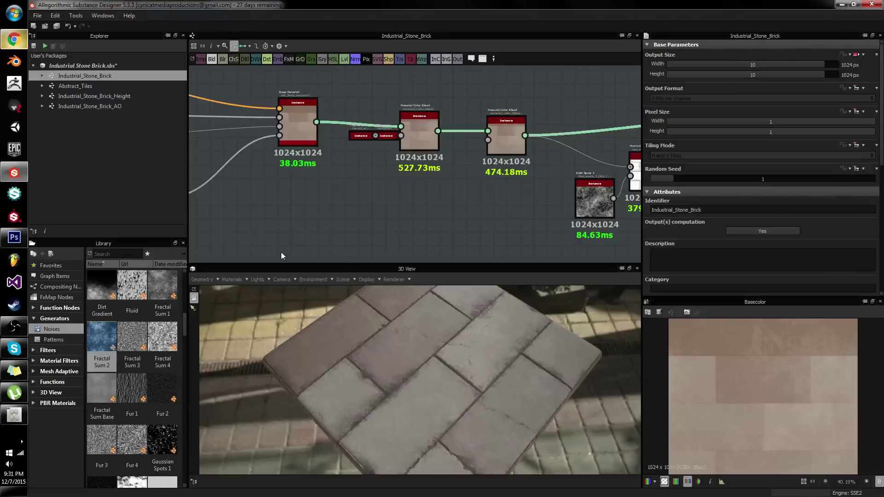
Add a Grunge Map 23 Bitmap noise node to the graph below the two Material Color Blend nodes
scroll(146, 310, "down", 10)
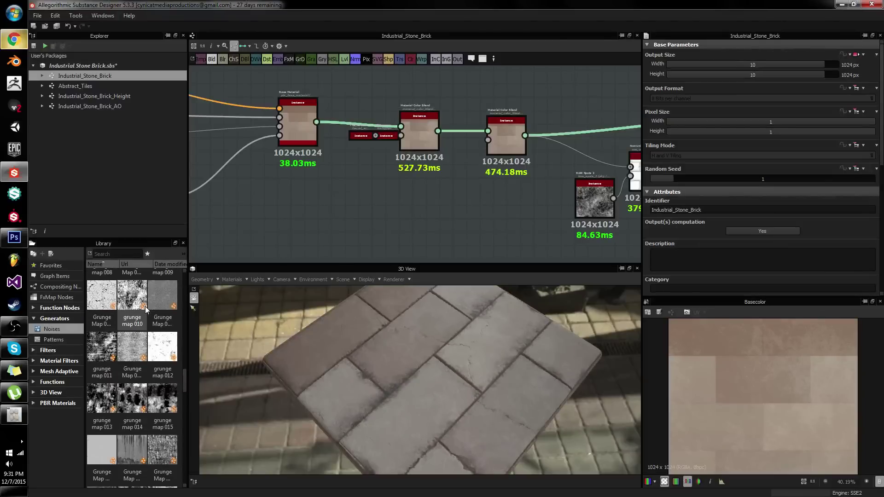
scroll(146, 310, "down", 5)
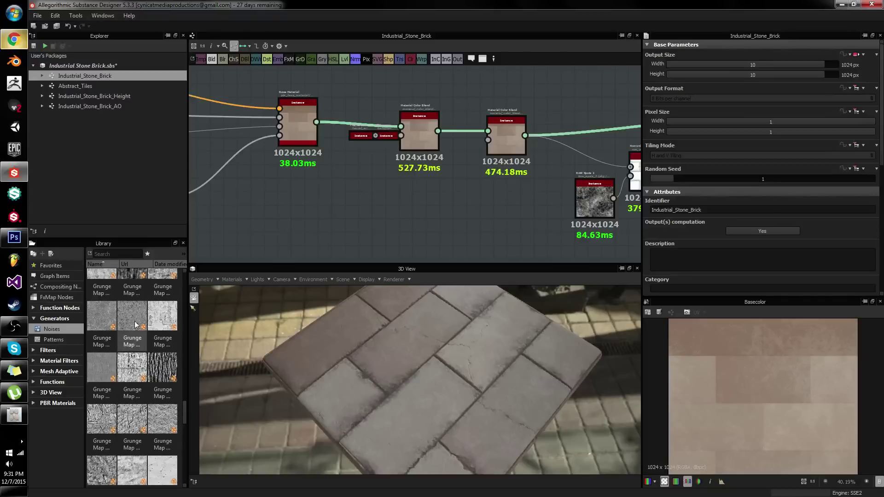
left_click_drag(163, 316, 419, 212)
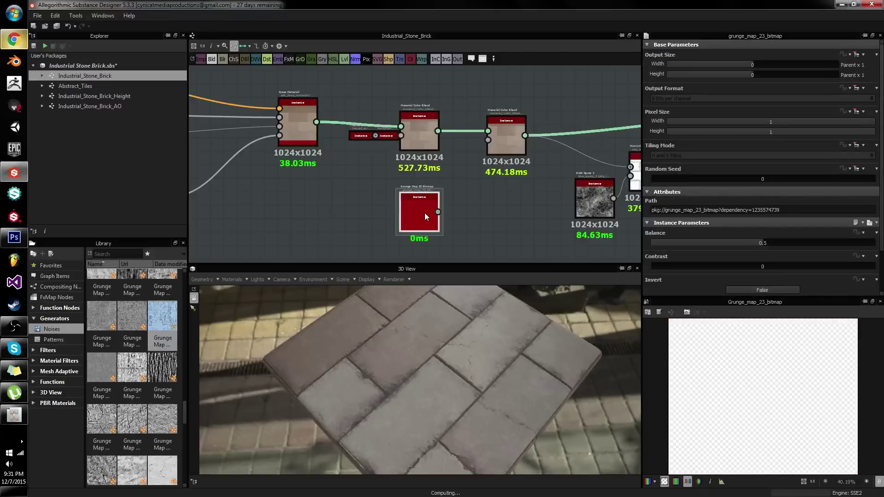
Set the grunge map's Balance to 0.08 and connect its output to the mask input of the second Material Color Blend
left_click(700, 244)
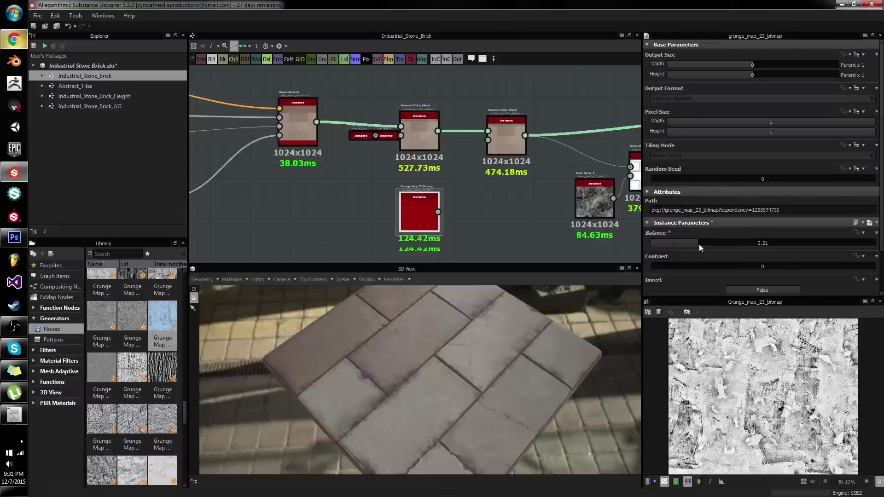
left_click_drag(698, 244, 685, 244)
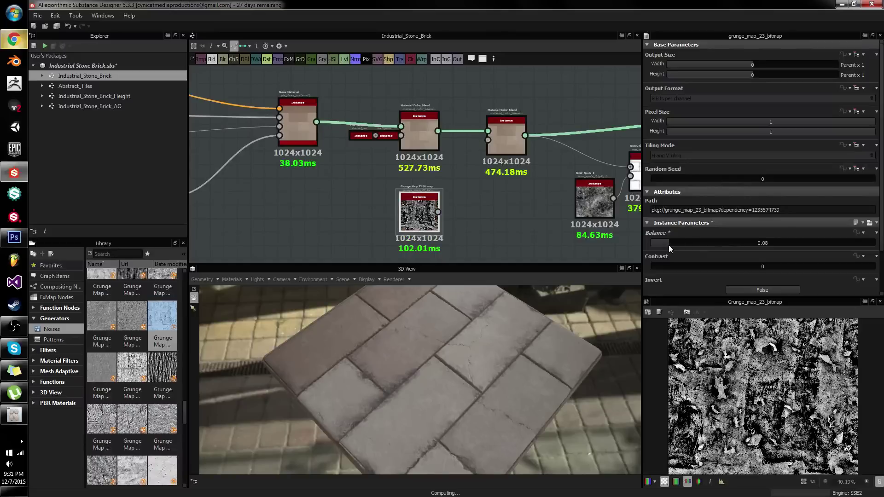
left_click_drag(669, 246, 659, 246)
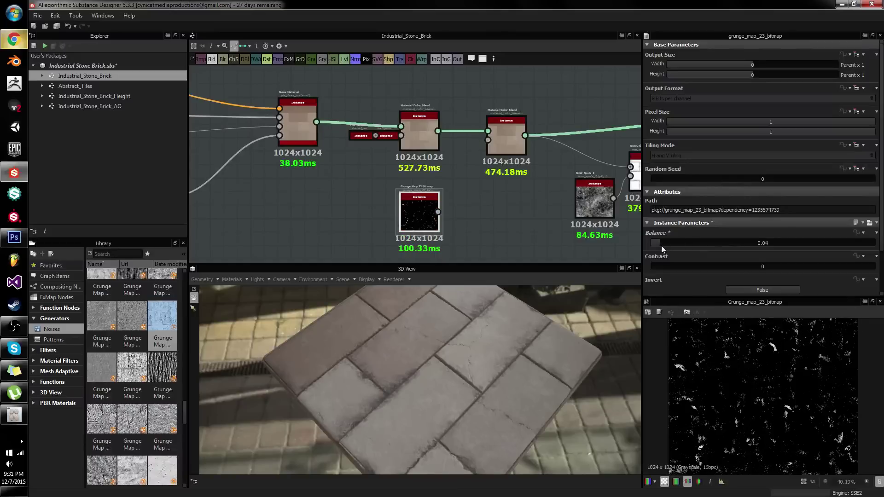
left_click(668, 245)
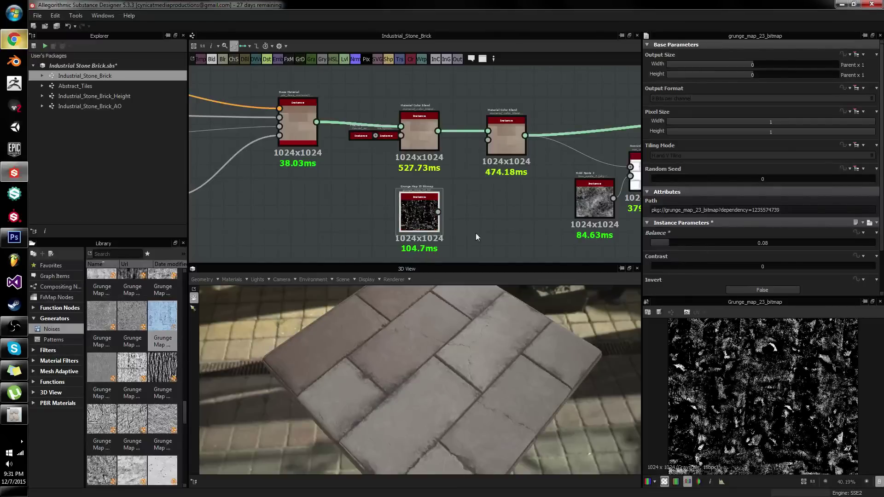
left_click_drag(439, 212, 490, 140)
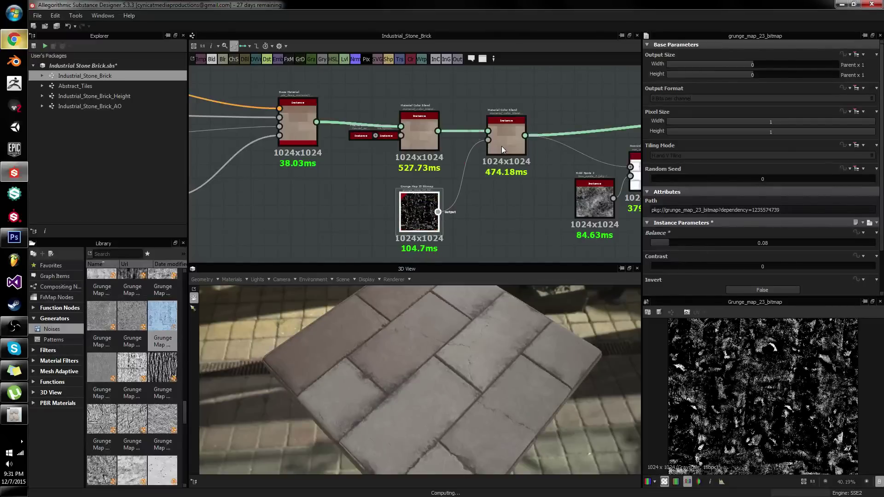
Check the stone flooring reference in Chrome and set the second Material Color Blend's Base Color to orange with H 19, S 147
left_click(13, 39)
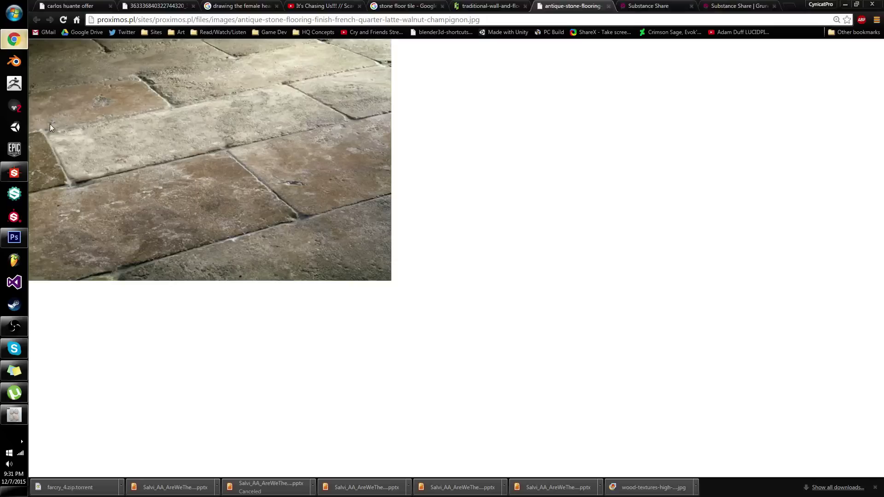
left_click(17, 175)
left_click(655, 242)
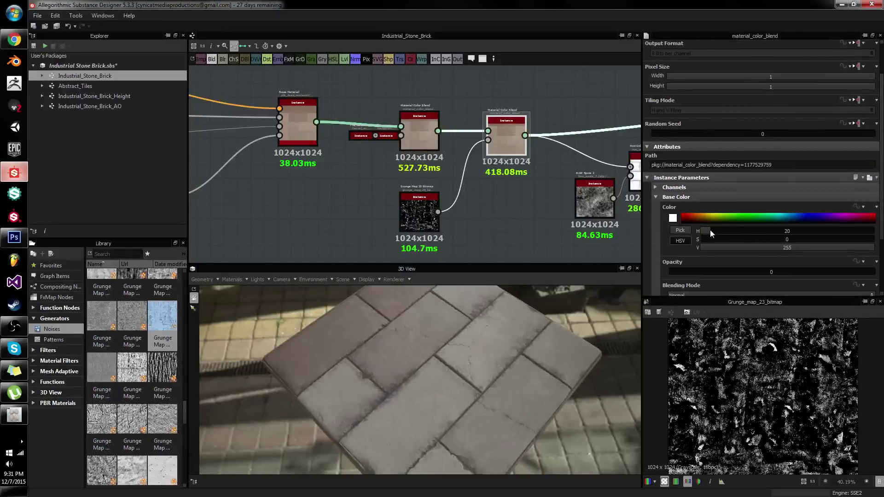
left_click_drag(714, 240, 801, 240)
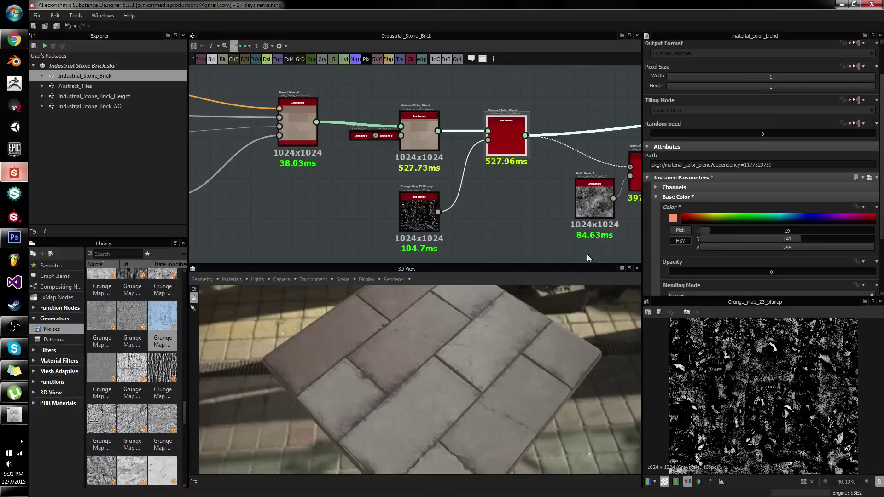
Set the Base Color opacity of the second Material Color Blend to 0.07, checking the brick surface up close in the 3D view
left_click(690, 272)
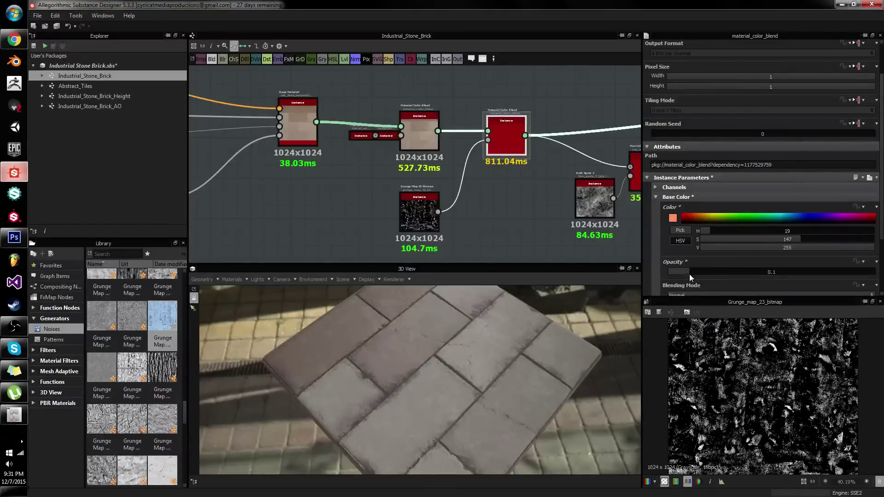
scroll(477, 353, "up", 5)
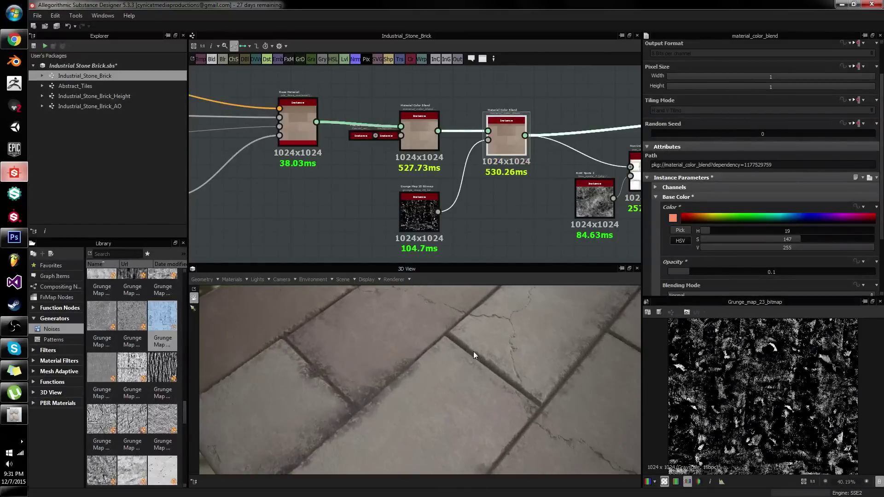
left_click_drag(473, 352, 522, 335)
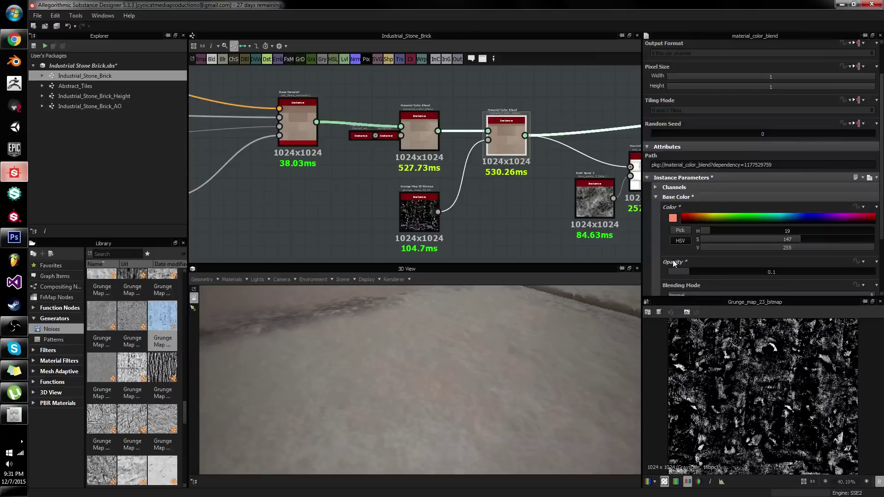
left_click(682, 272)
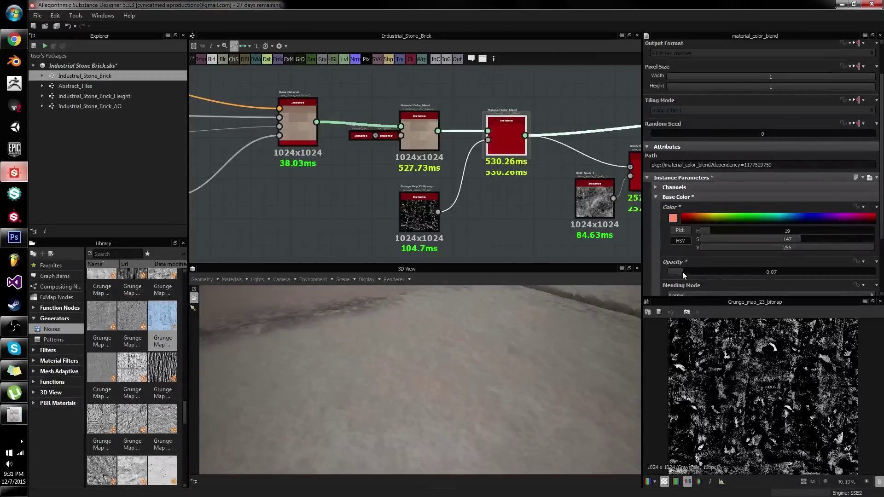
scroll(682, 272, "down", 1)
mouse_move(535, 339)
left_mouse_down()
mouse_move(560, 342)
mouse_move(535, 376)
mouse_move(552, 341)
left_mouse_up()
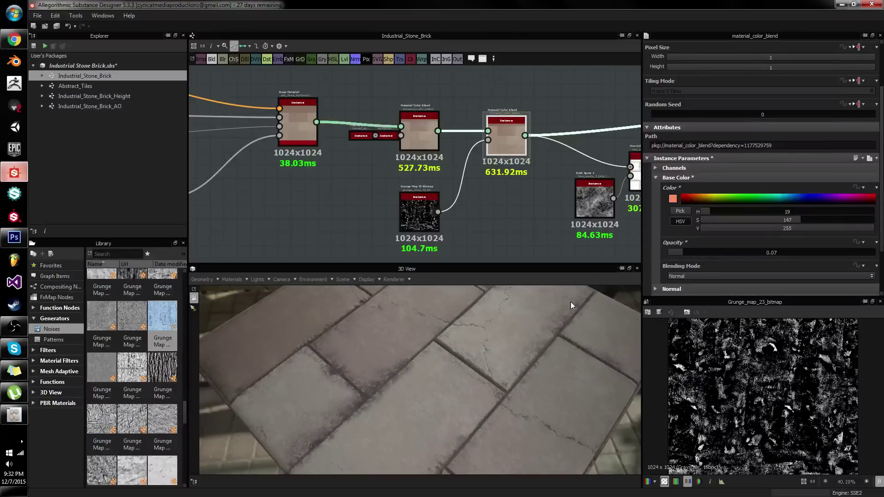
left_click_drag(571, 302, 602, 403)
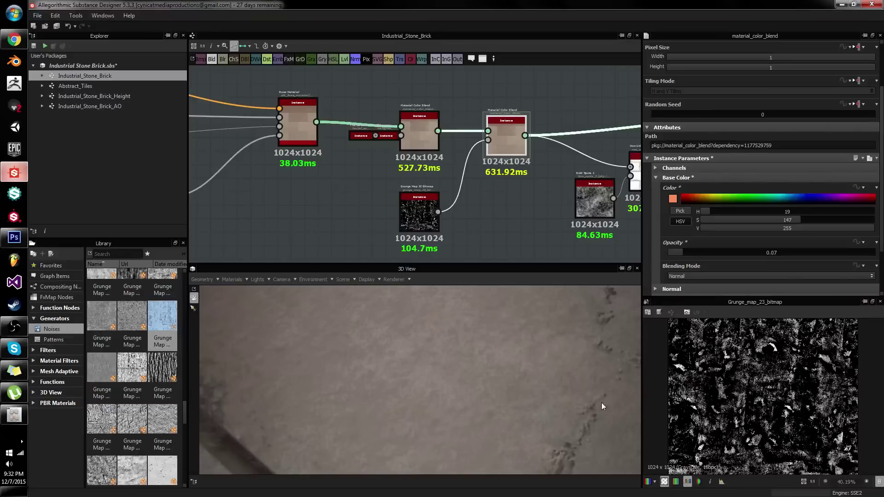
Set the Contrast of the Grunge Map 23 Bitmap to 0.16 and reopen the parameters of the second Material Color Blend
left_click(418, 208)
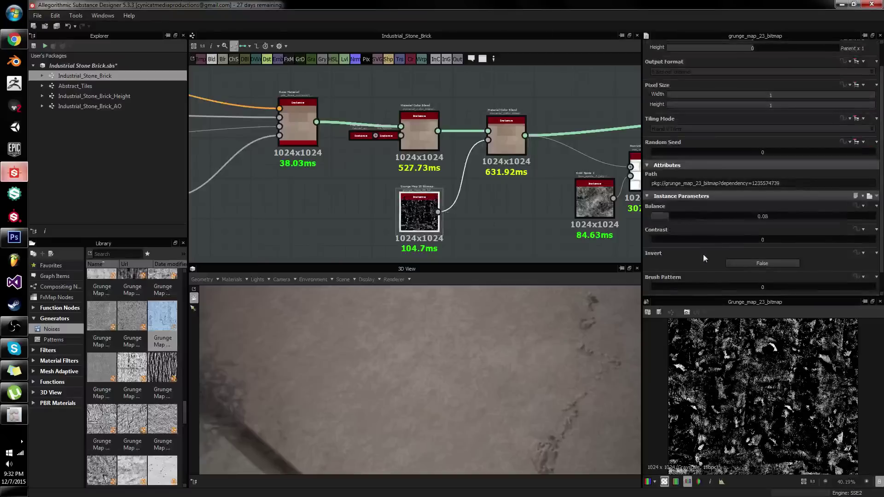
left_click(777, 240)
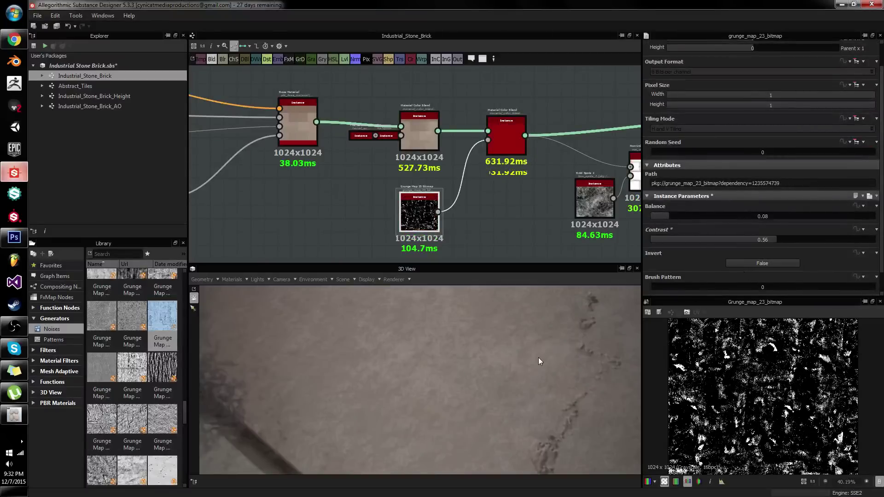
left_click_drag(538, 357, 608, 307)
left_click(681, 240)
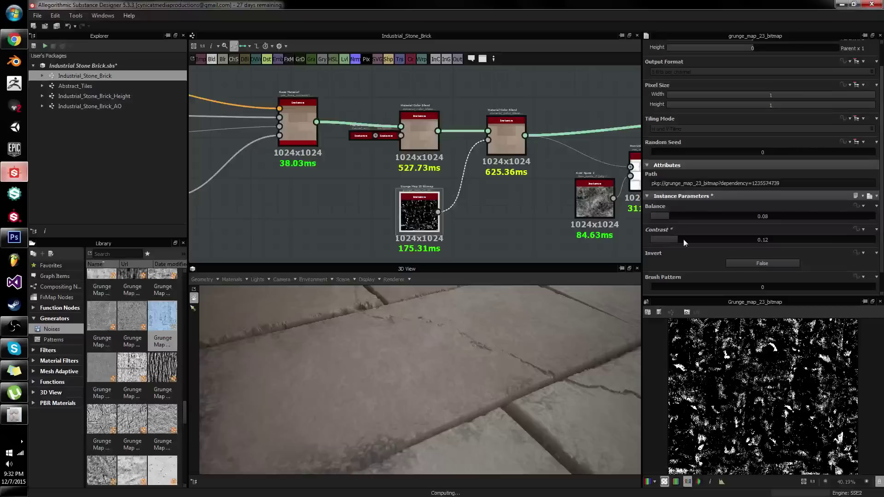
left_click(692, 239)
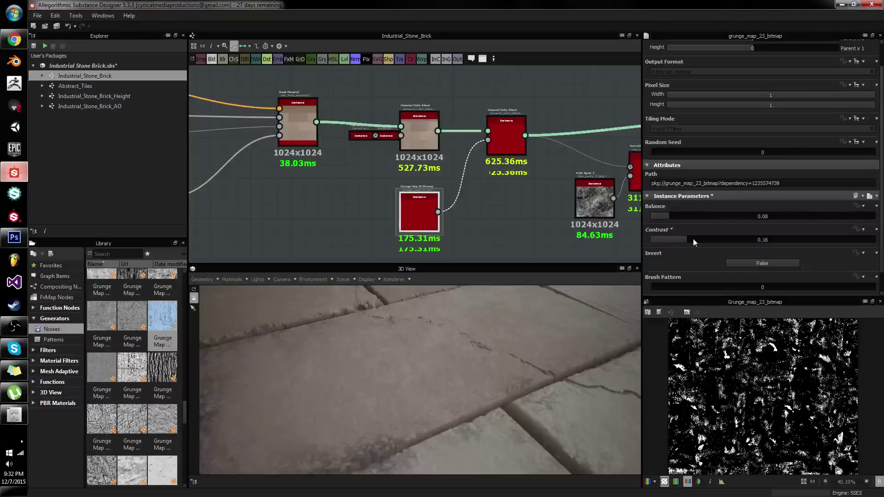
left_click(506, 137)
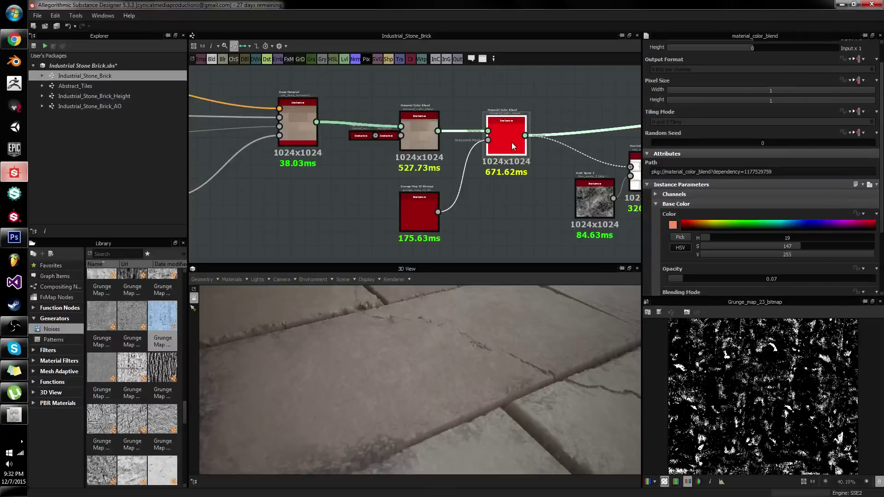
Set the Roughness color of the second Material Color Blend to 0 and its Roughness opacity to 0.04
scroll(681, 203, "down", 3)
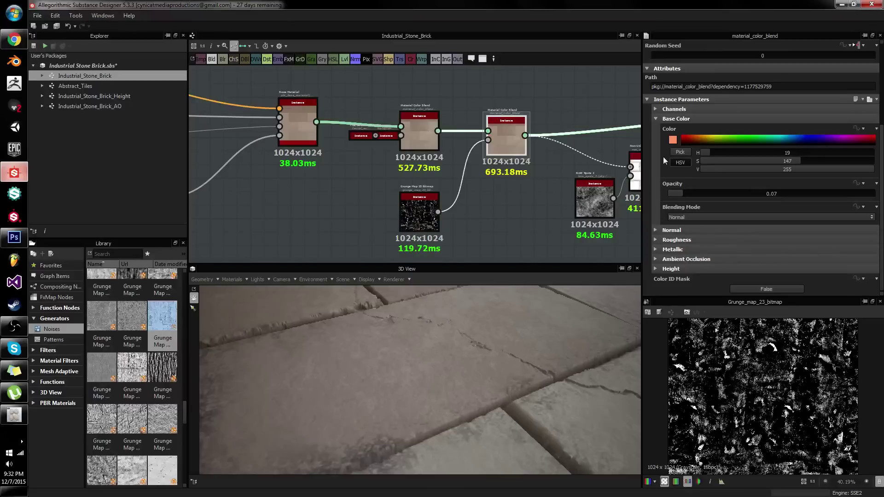
left_click(660, 116)
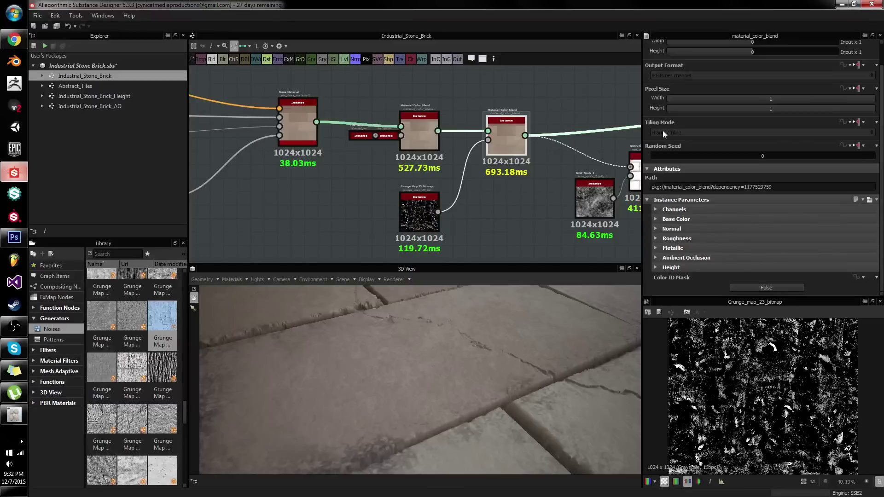
left_click(656, 238)
left_click_drag(736, 190, 698, 189)
left_click(677, 214)
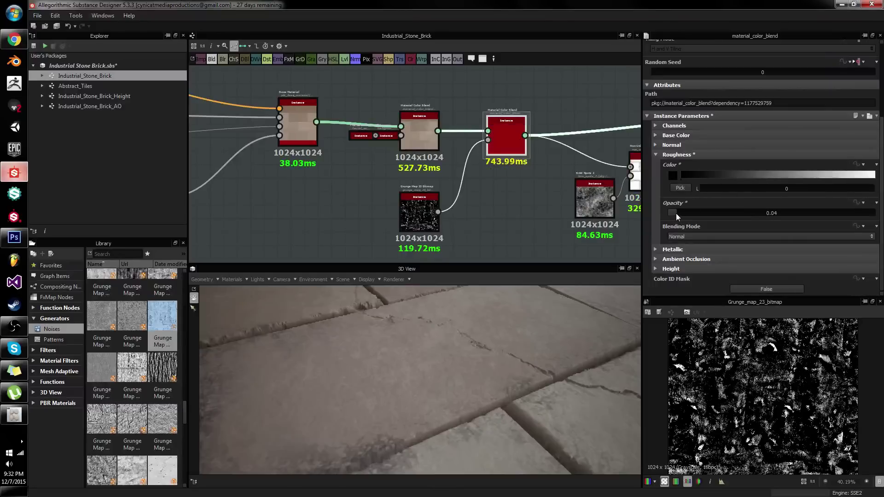
left_click(655, 154)
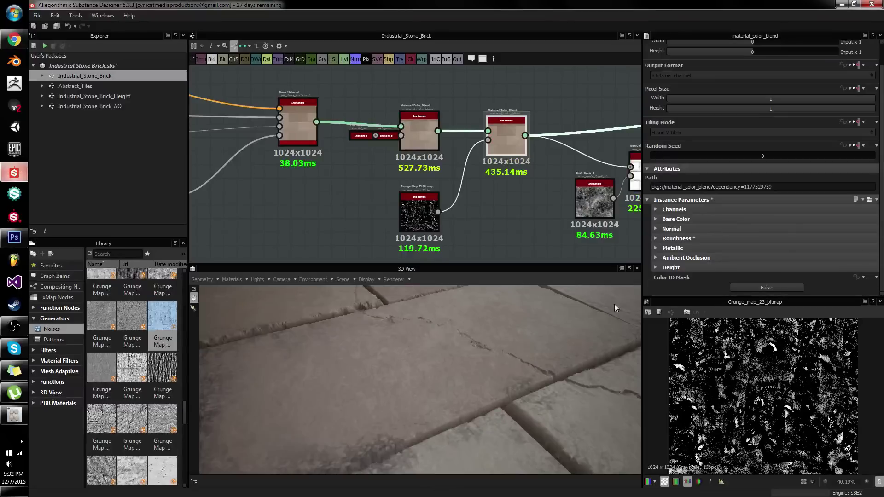
Set the material's Height Scale in the 3D view to 0
left_click_drag(468, 367, 530, 387)
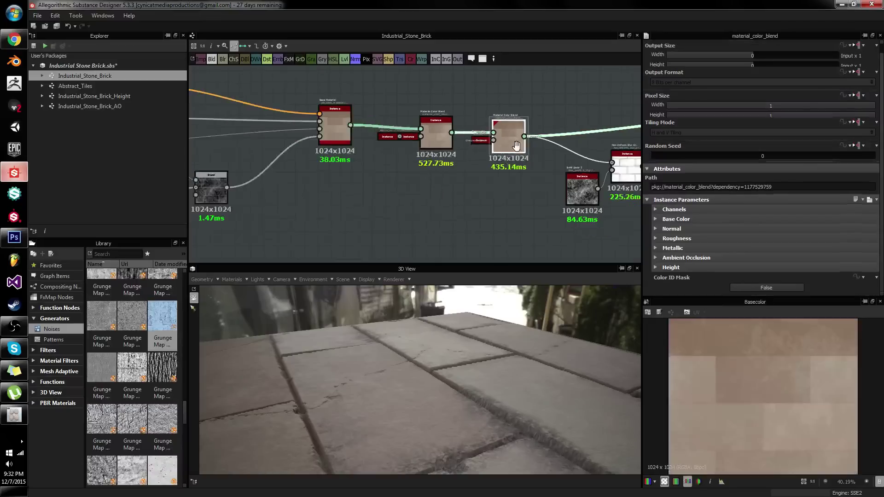
left_click_drag(483, 325, 454, 402)
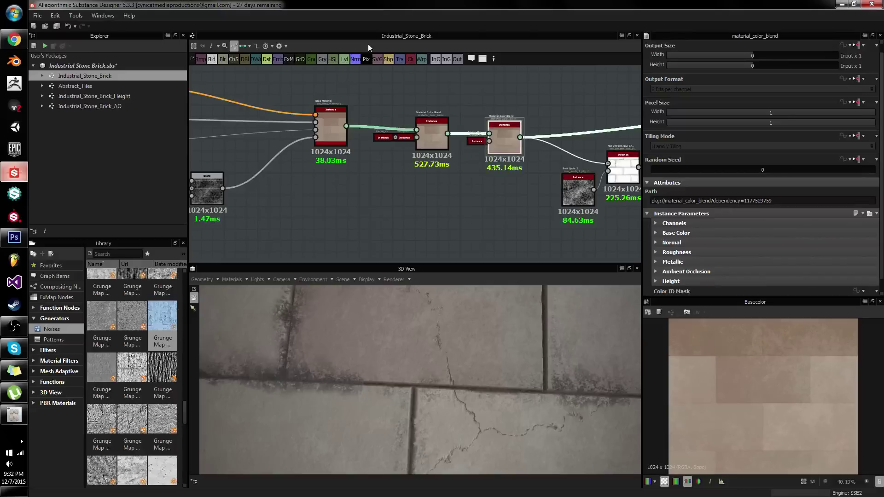
scroll(342, 141, "down", 2)
left_click_drag(438, 323, 405, 396)
scroll(406, 398, "down", 3)
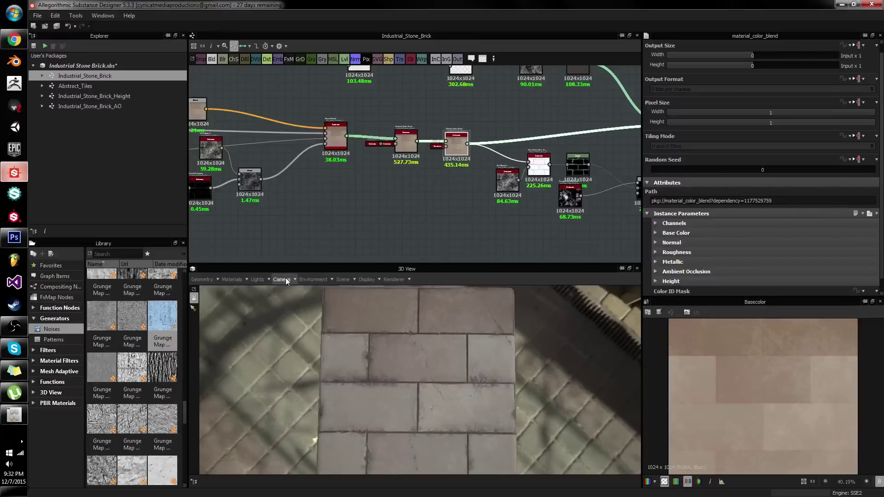
left_click(240, 283)
mouse_move(244, 309)
left_click(291, 309)
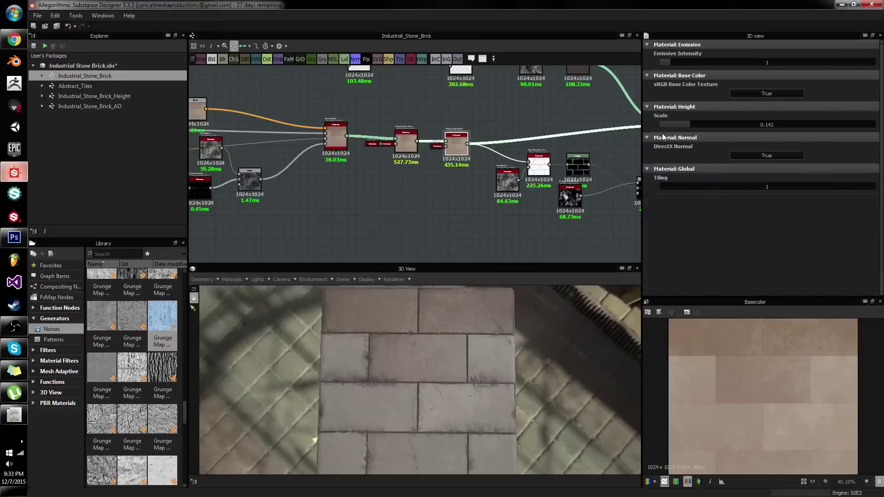
left_click_drag(665, 125, 651, 127)
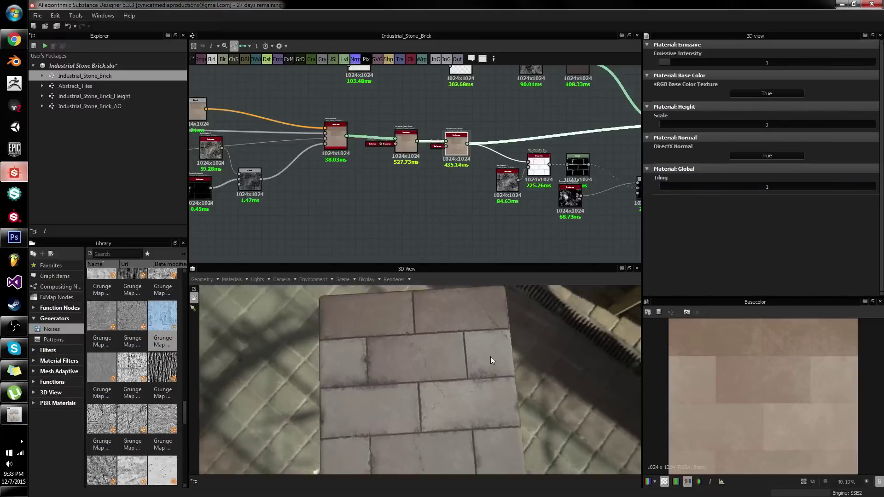
Examine the brick surface up close in the 3D view and compare it with the stone flooring reference in Chrome
mouse_move(491, 357)
left_mouse_down()
mouse_move(496, 329)
mouse_move(477, 327)
mouse_move(463, 369)
mouse_move(333, 350)
mouse_move(403, 359)
mouse_move(464, 346)
mouse_move(433, 359)
mouse_move(466, 368)
mouse_move(463, 338)
mouse_move(394, 357)
mouse_move(496, 372)
mouse_move(521, 386)
mouse_move(488, 386)
mouse_move(508, 349)
mouse_move(512, 358)
mouse_move(508, 330)
mouse_move(513, 346)
mouse_move(483, 343)
mouse_move(513, 322)
mouse_move(505, 341)
mouse_move(506, 325)
mouse_move(508, 335)
mouse_move(441, 349)
mouse_move(510, 339)
mouse_move(518, 348)
mouse_move(506, 360)
mouse_move(538, 341)
mouse_move(496, 331)
mouse_move(534, 315)
mouse_move(532, 333)
mouse_move(471, 367)
mouse_move(377, 363)
mouse_move(482, 343)
left_mouse_up()
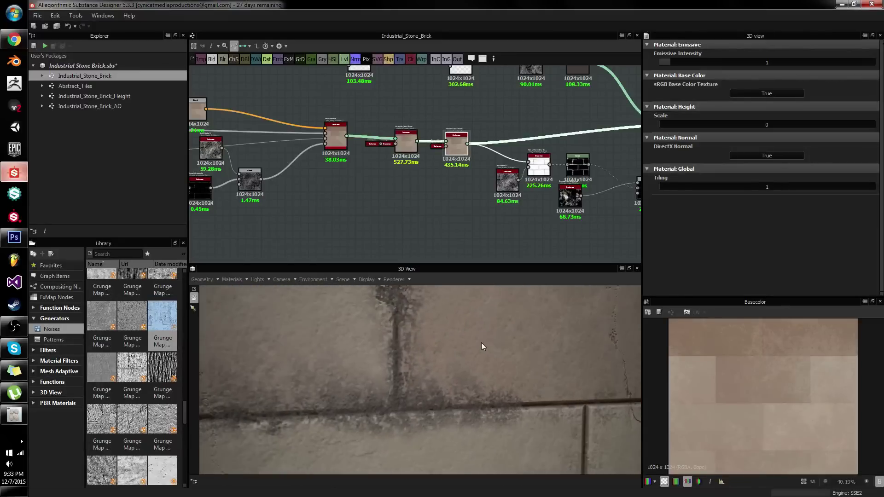
left_click(14, 39)
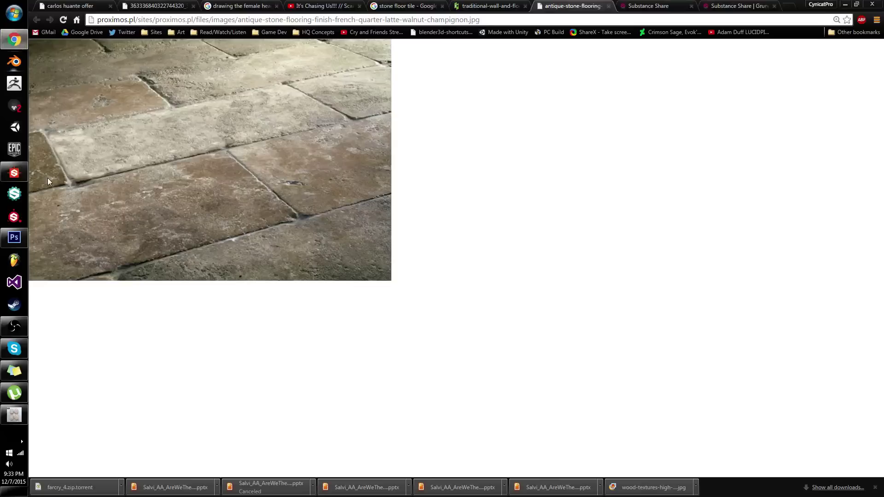
left_click(20, 172)
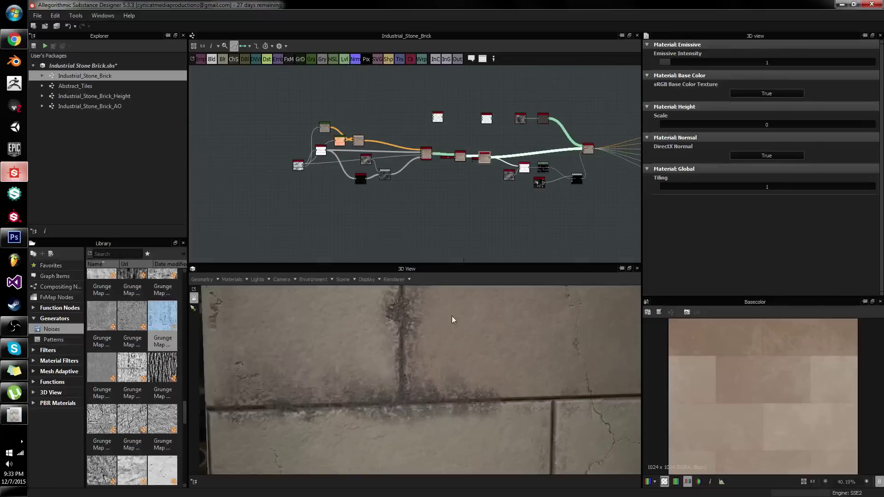
scroll(452, 336, "down", 5)
scroll(458, 350, "up", 5)
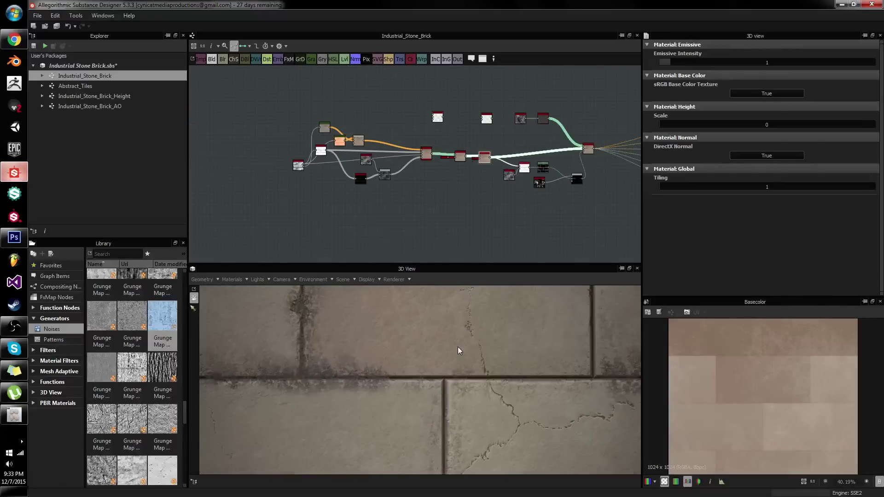
mouse_move(458, 346)
left_mouse_down()
mouse_move(435, 356)
mouse_move(446, 342)
left_mouse_up()
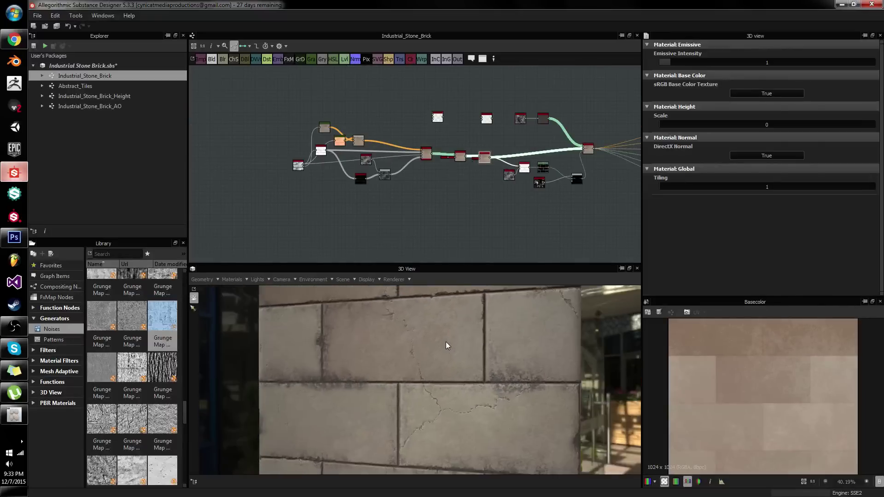
Select the whole node chain up to the second Material Color Blend and shift it away from the downstream nodes
scroll(431, 127, "up", 6)
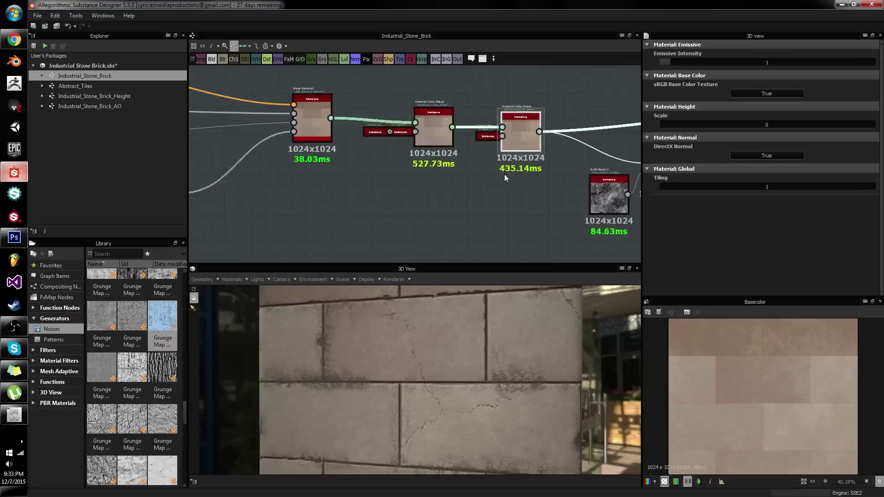
scroll(457, 157, "down", 6)
left_click_drag(520, 159, 248, 250)
left_click_drag(529, 135, 190, 258)
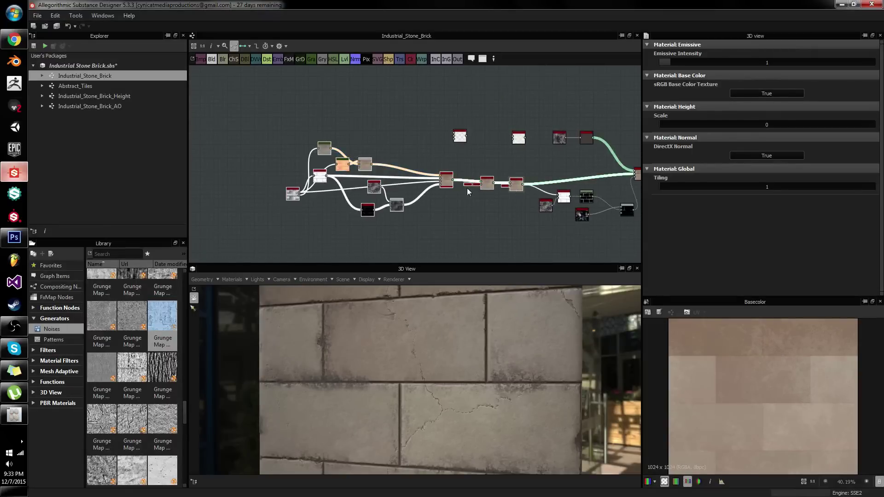
left_click(433, 203)
Add a Clouds 2 noise node and place it just below the second Material Color Blend
scroll(460, 205, "up", 3)
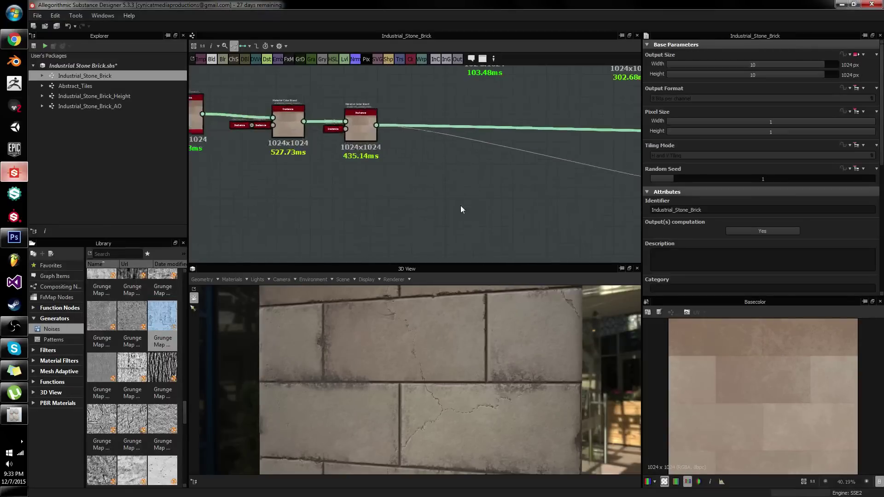
middle_click_drag(460, 205, 420, 180)
key("space")
type("clouds")
key("Down")
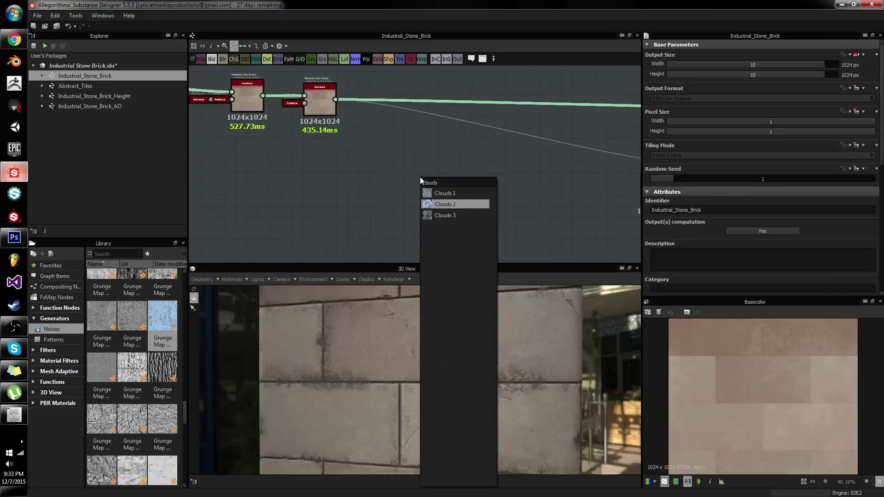
key("Return")
left_click_drag(422, 177, 341, 176)
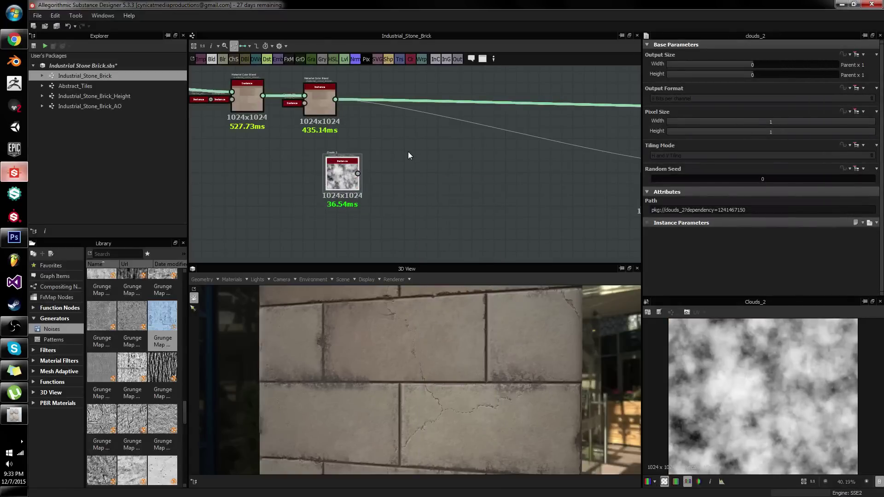
Add a Grunge Map 27 Bitmap below the Clouds 2 node and set its Balance to 0.22
key("space")
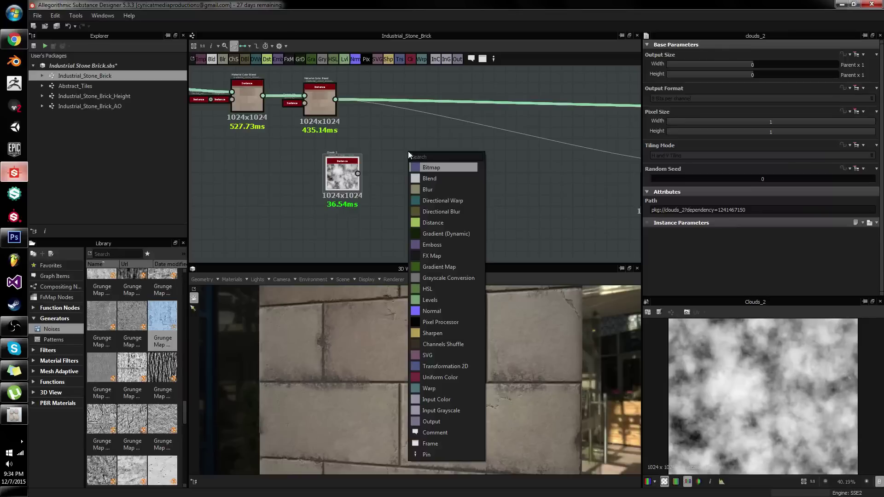
left_click_drag(107, 420, 364, 225)
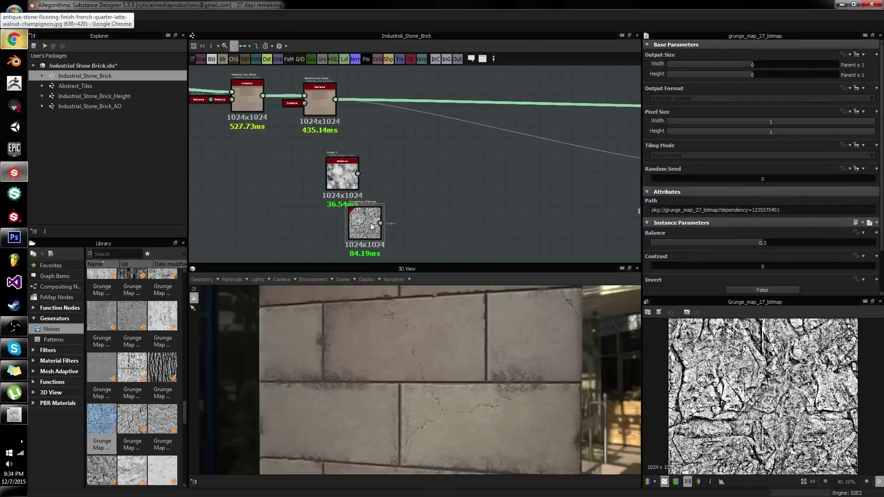
left_click(14, 11)
left_click(14, 12)
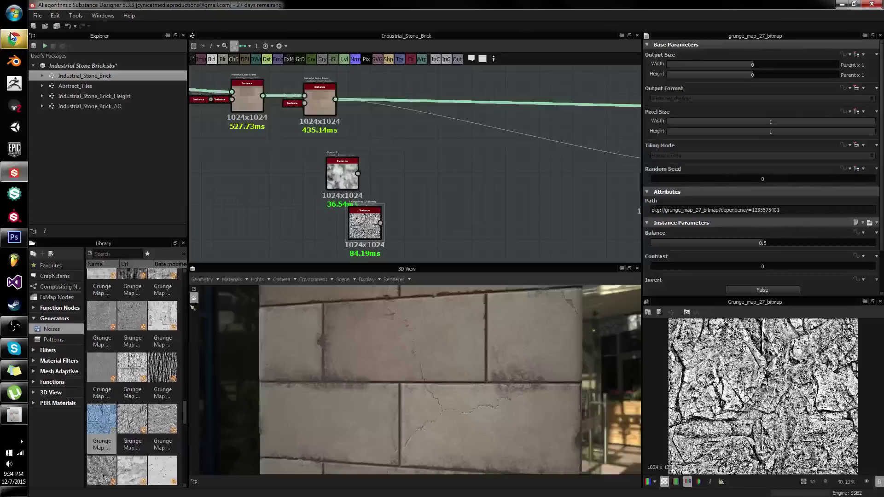
left_click(474, 199)
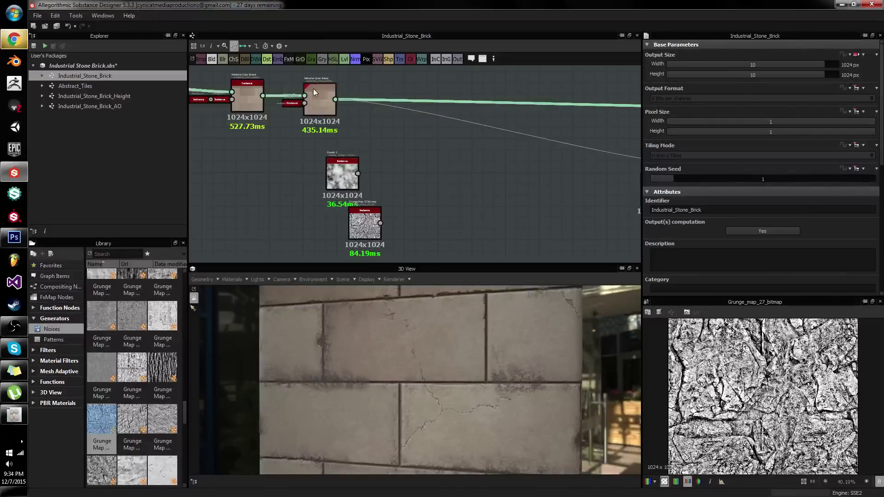
left_click(369, 232)
left_click(700, 241)
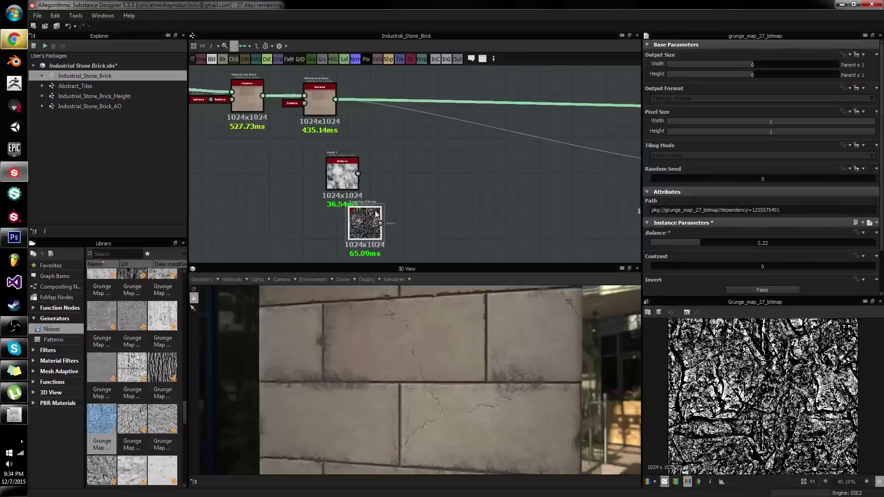
Attach a Histogram Scan to the Clouds 2 output and set its Position to 0.11
left_click(342, 174)
key("space")
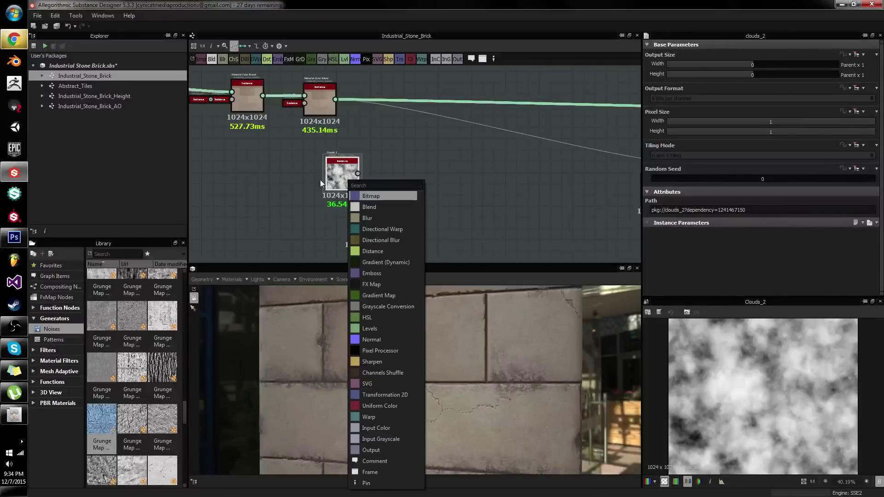
type("sca")
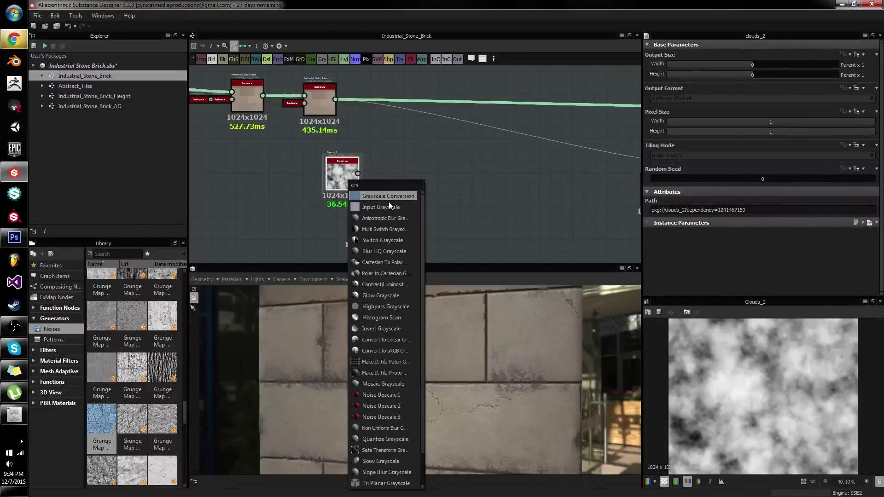
type("ln")
left_click(388, 197)
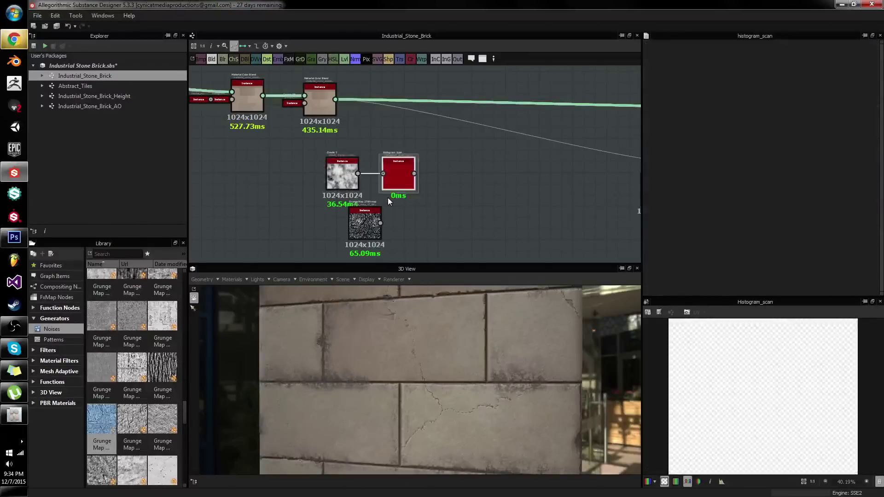
left_click_drag(388, 198, 416, 182)
left_click(717, 242)
left_click_drag(717, 239, 675, 247)
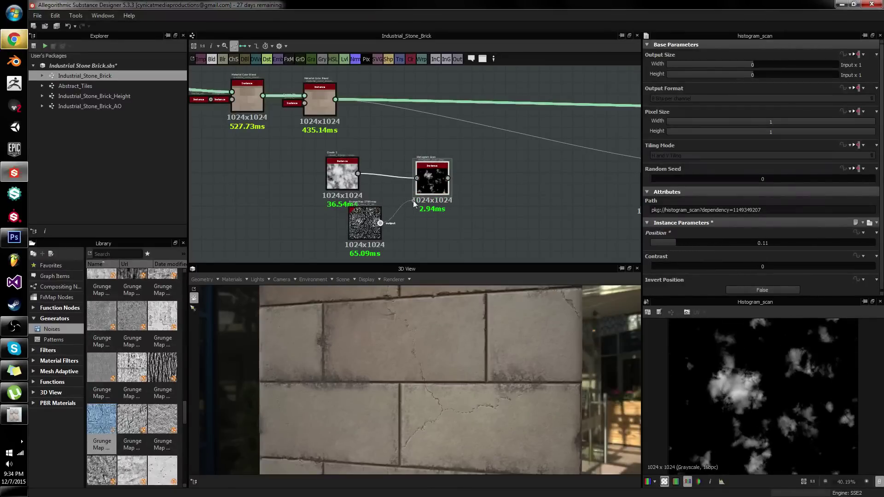
Blend the Grunge Map 27 Bitmap over the Histogram Scan output using a Blend node in Multiply mode
left_click_drag(431, 182, 387, 170)
key("space")
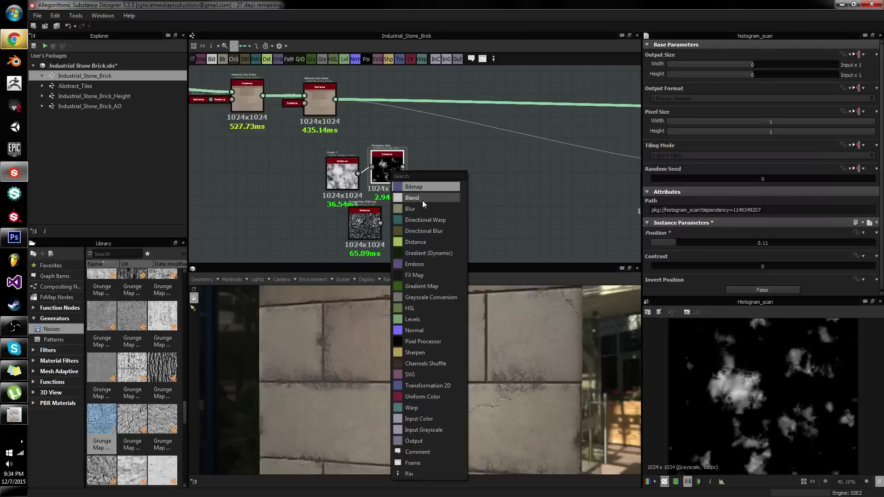
left_click(424, 204)
left_click_drag(380, 222, 428, 160)
left_click(692, 236)
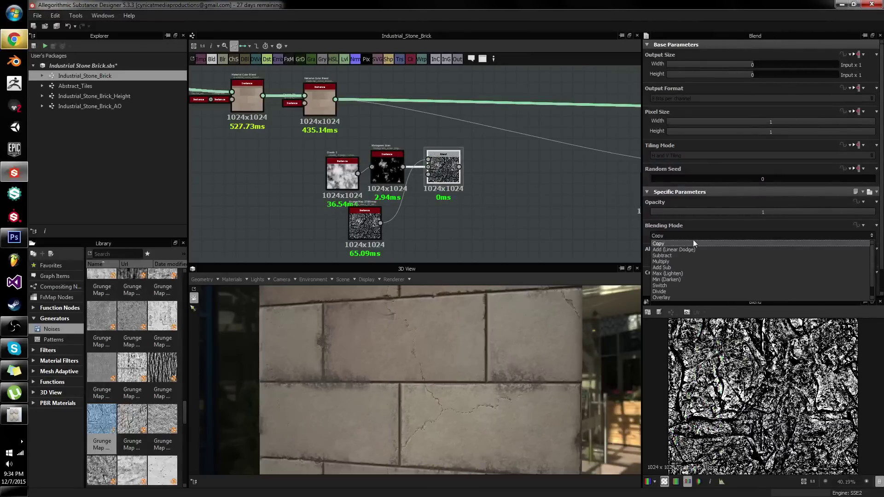
left_click(670, 263)
scroll(727, 336, "up", 3)
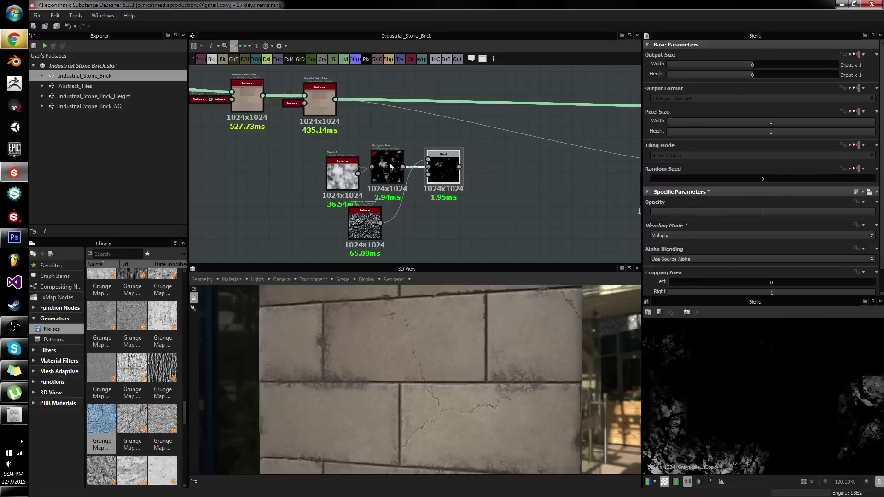
Set the Grunge Map 27 Bitmap's Balance to 0.11 and preview the resulting Blend output
double_click(365, 224)
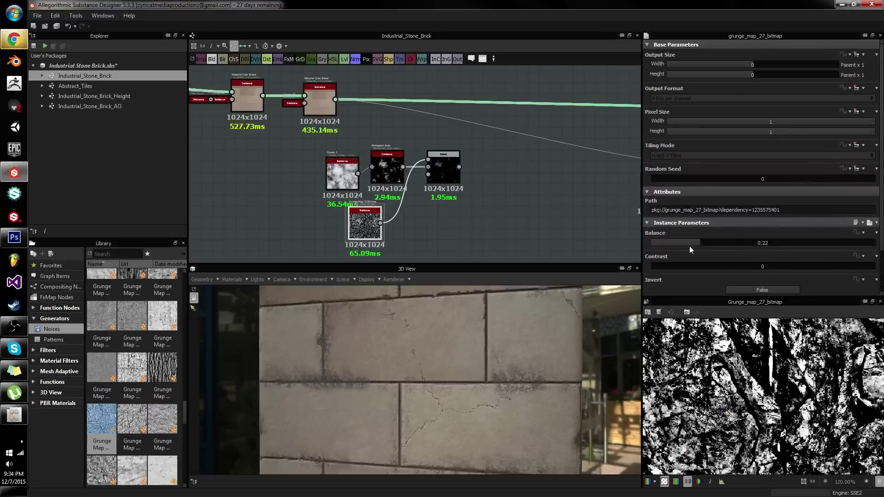
left_click_drag(689, 246, 676, 247)
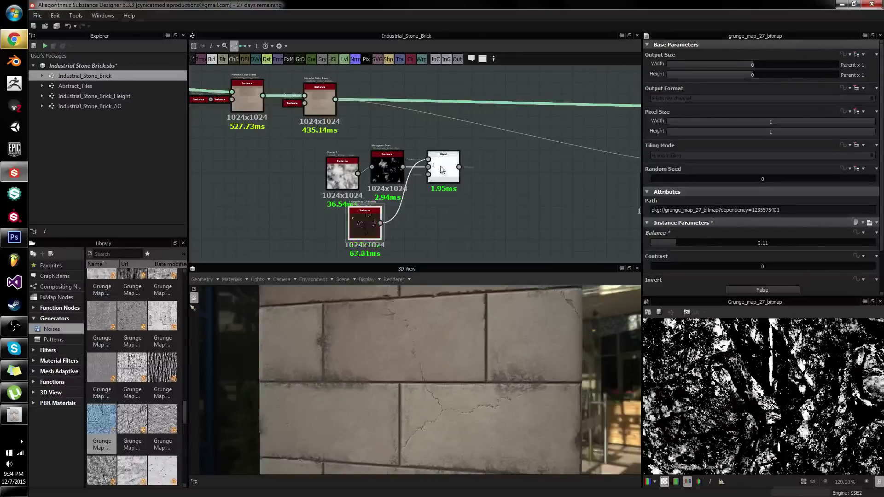
double_click(455, 170)
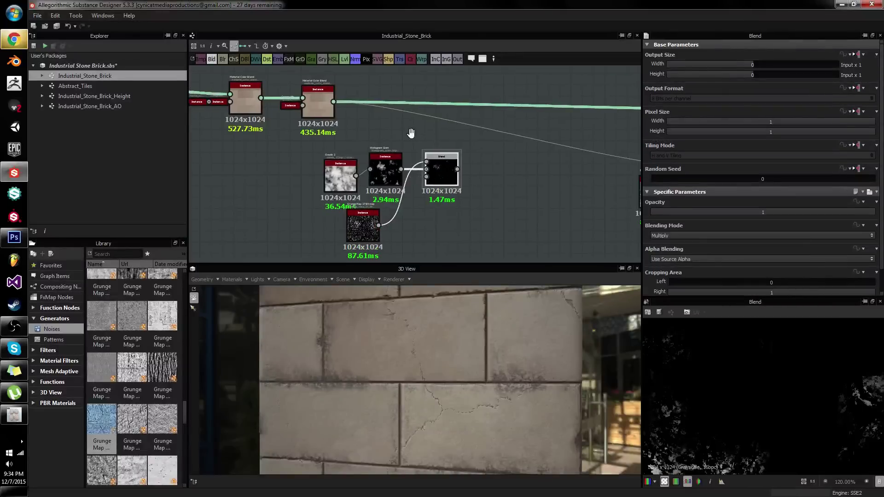
scroll(404, 136, "down", 2)
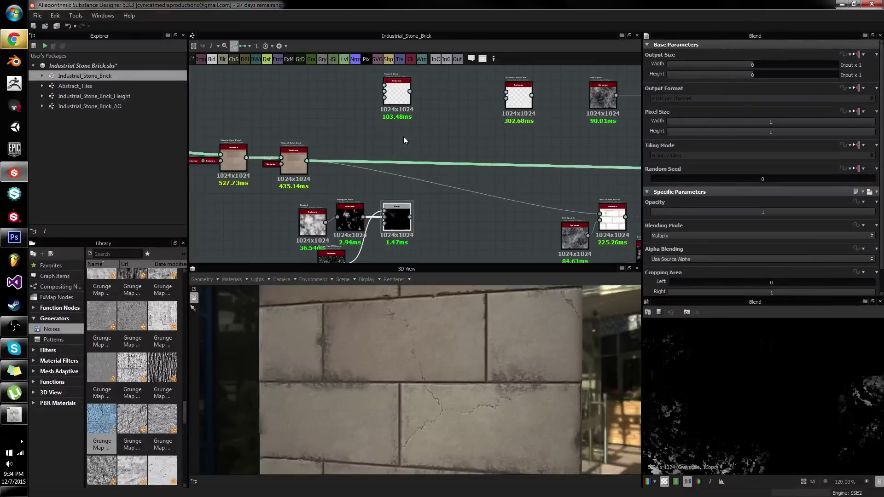
Duplicate the spare Material Color Blend and insert it into the main material chain after the last brick color blend
left_click(514, 105)
key("ctrl+c")
key("ctrl+v")
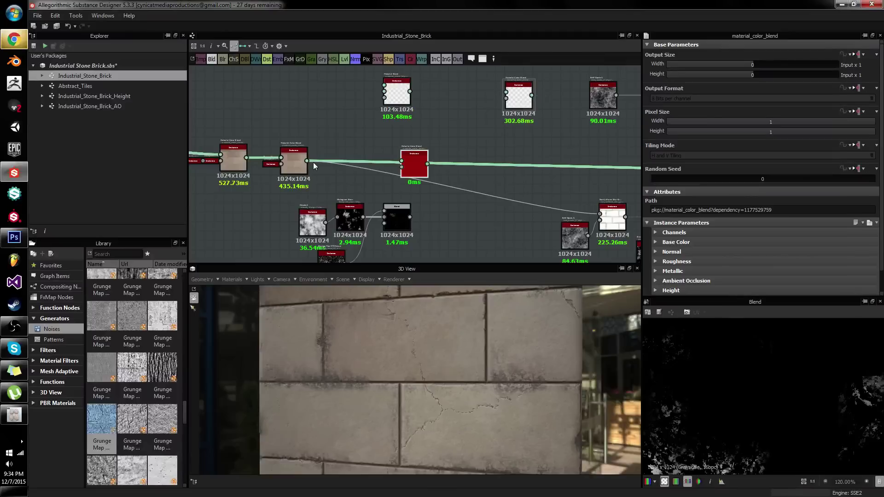
left_click_drag(307, 161, 428, 163, "shift")
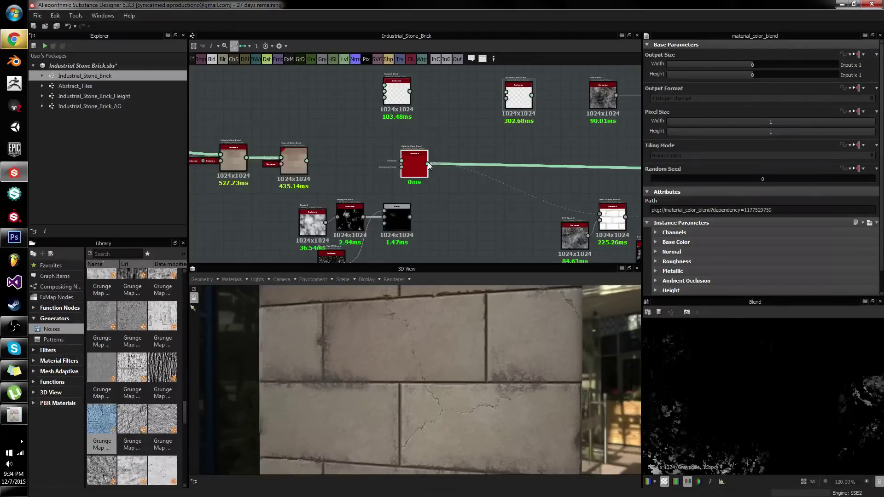
left_click(398, 175)
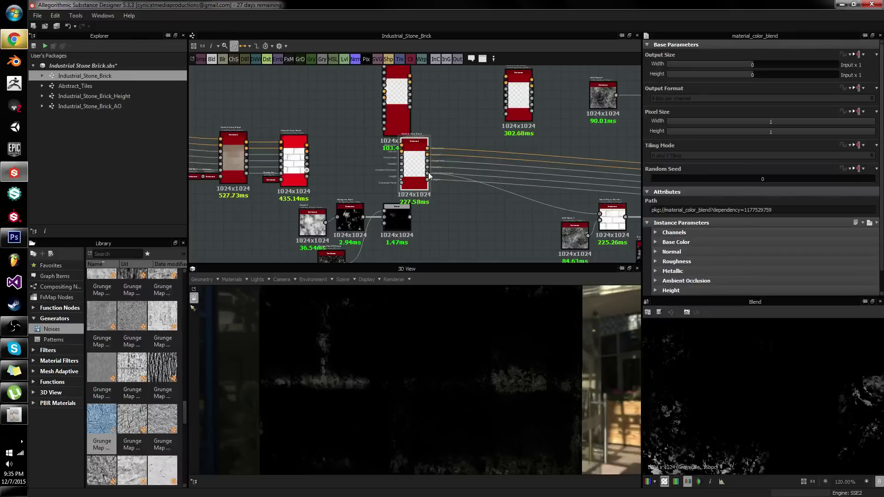
key("3")
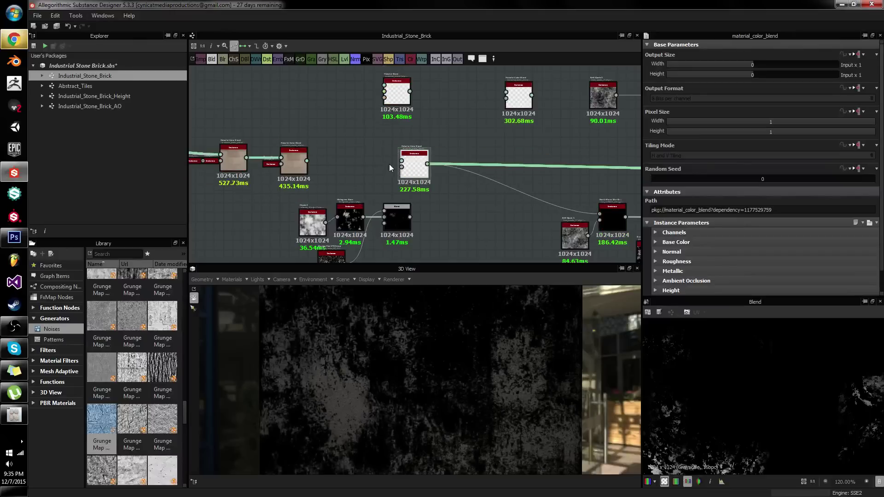
left_click_drag(398, 164, 401, 160)
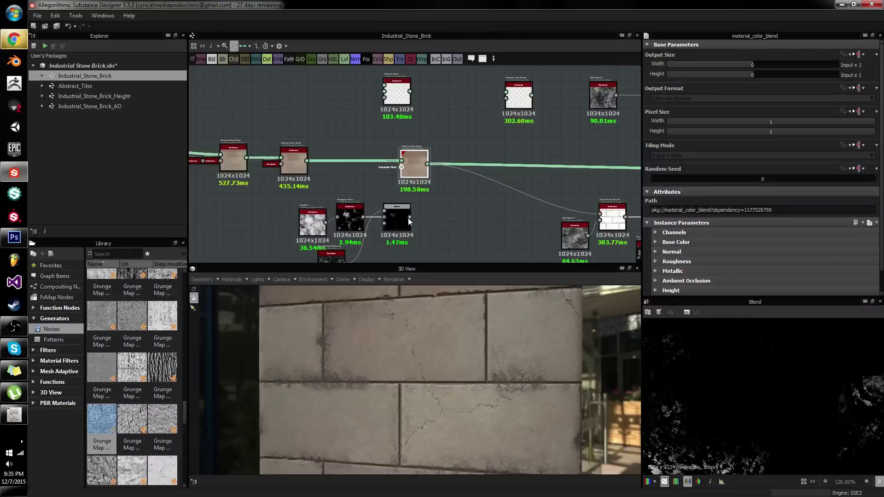
Connect the grunge Multiply Blend to the new Material Color Blend's mask input and preview the resulting base color
left_click_drag(410, 217, 402, 168)
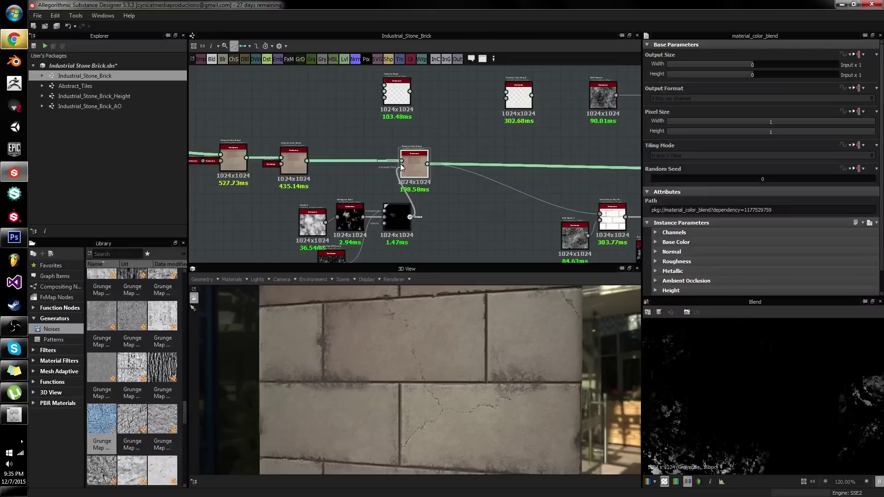
double_click(415, 163)
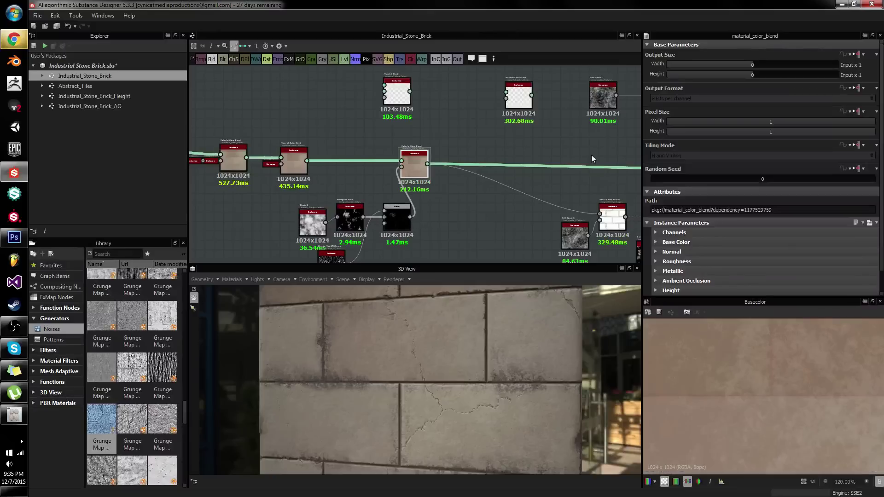
double_click(399, 210)
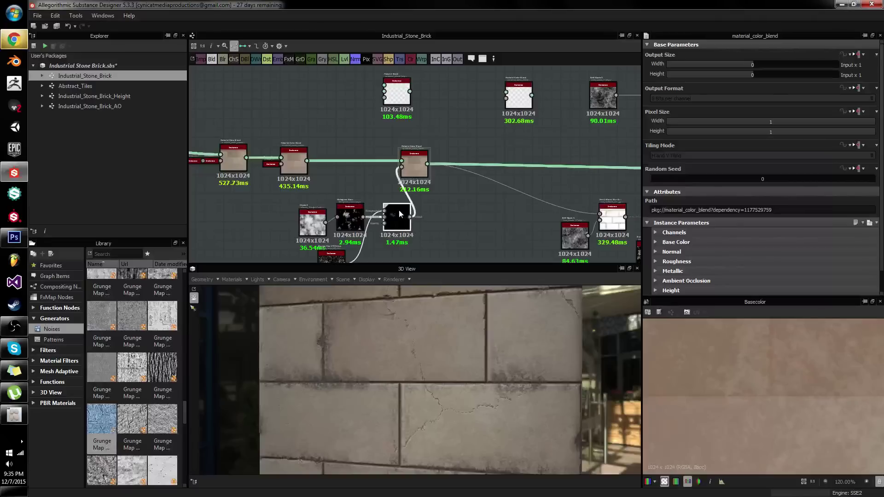
double_click(416, 162)
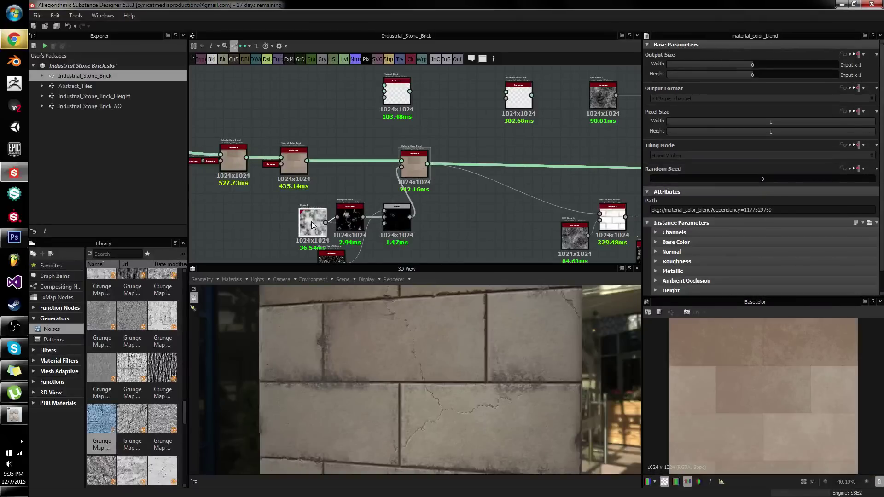
Replace the Clouds 2 node feeding the Histogram Scan with a fresh one, and move both nodes away from the Blend
left_click(311, 222)
key("Delete")
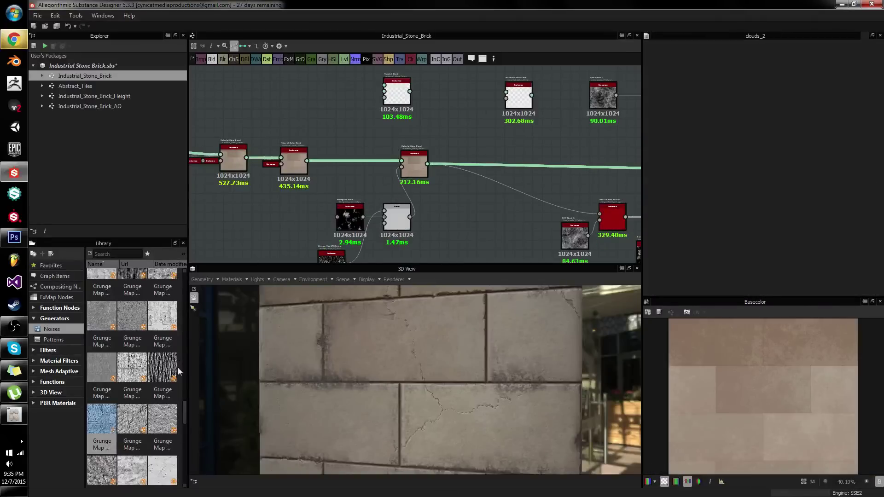
left_click_drag(182, 408, 186, 283)
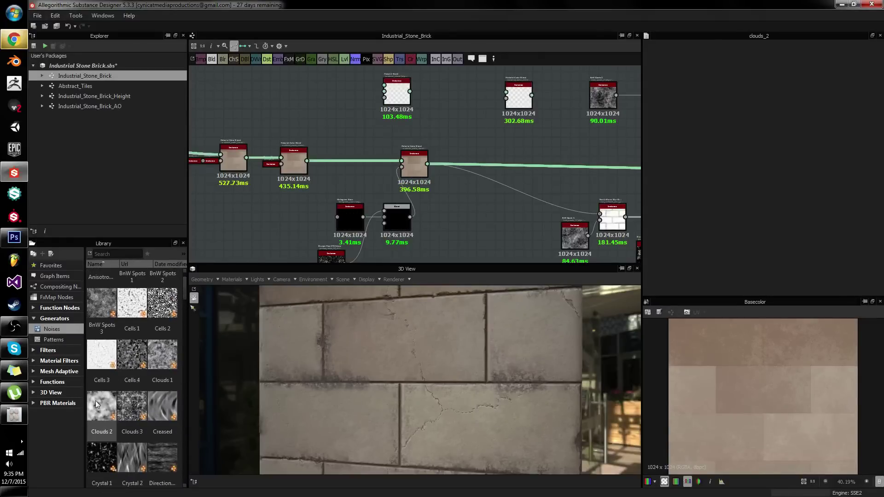
left_click_drag(102, 406, 288, 215)
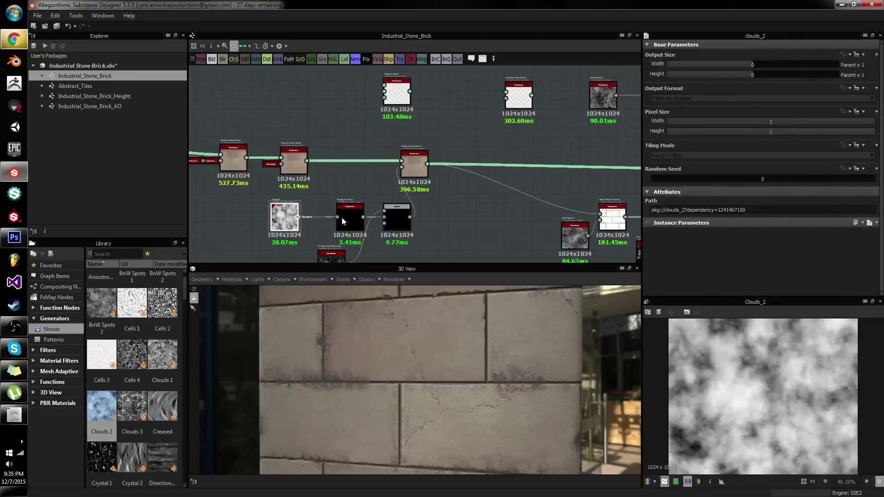
left_click_drag(342, 217, 273, 213)
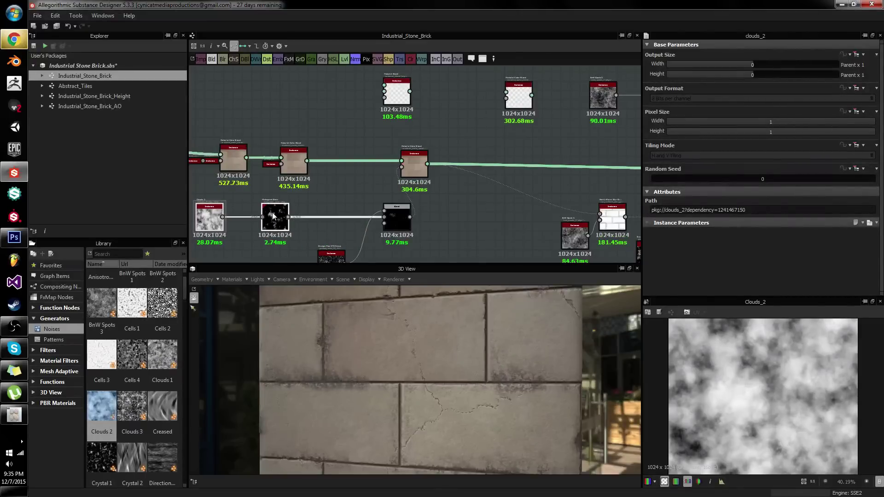
Insert a Directional Warp between the Histogram Scan and the Multiply Blend
double_click(273, 214)
key("space")
type("direct")
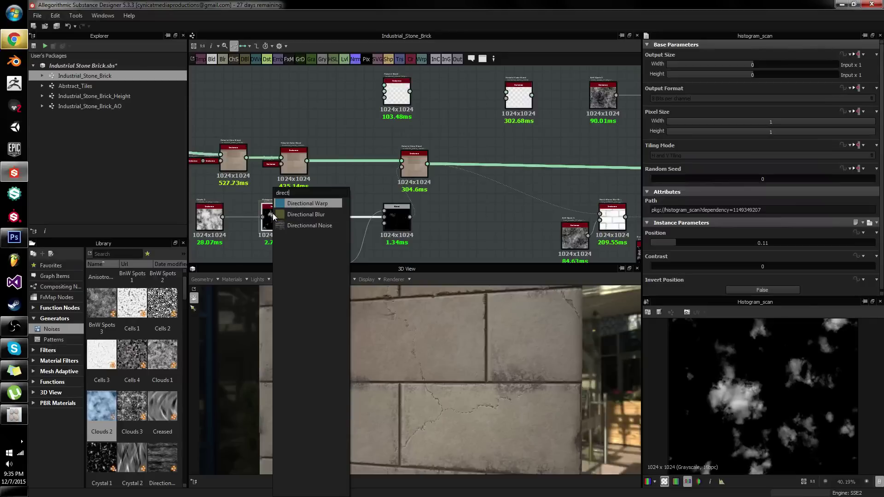
key("Return")
middle_click_drag(322, 217, 399, 171)
scroll(343, 184, "up", 3)
left_click(258, 173)
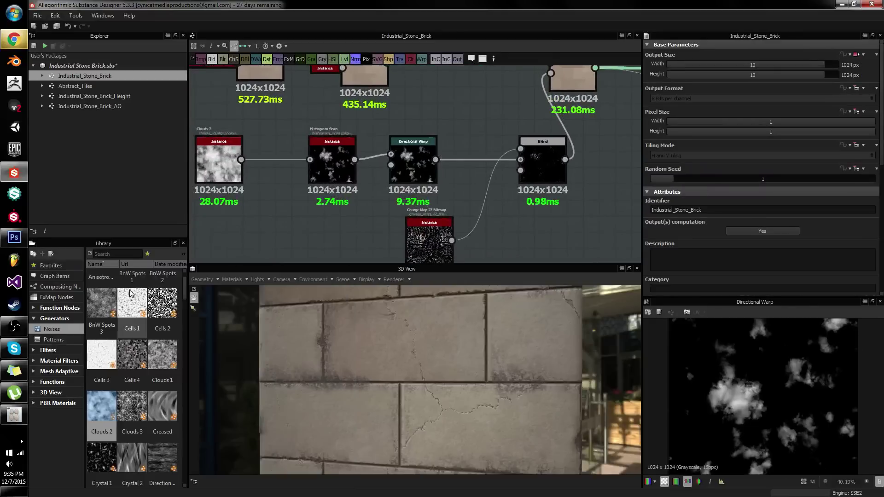
Connect Clouds 2 to the Directional Warp's intensity input and set the warp Intensity to 32
left_click_drag(241, 159, 391, 165)
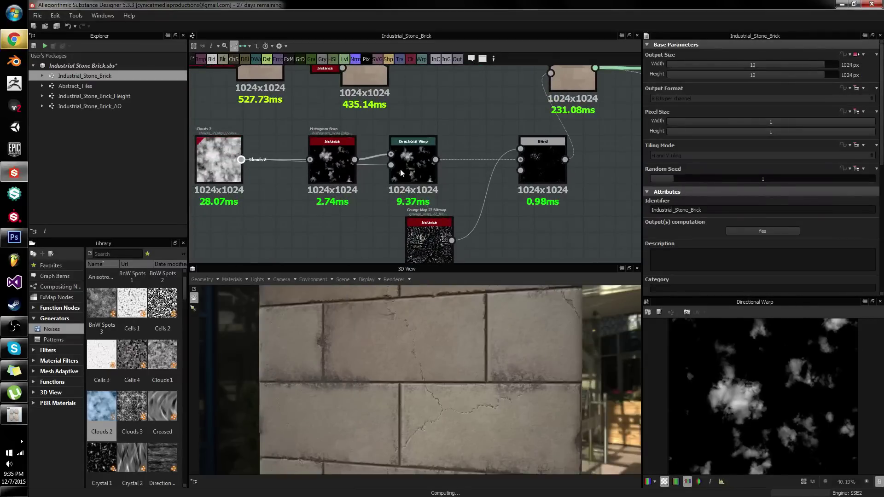
left_click(413, 163)
left_click(778, 211)
type("3")
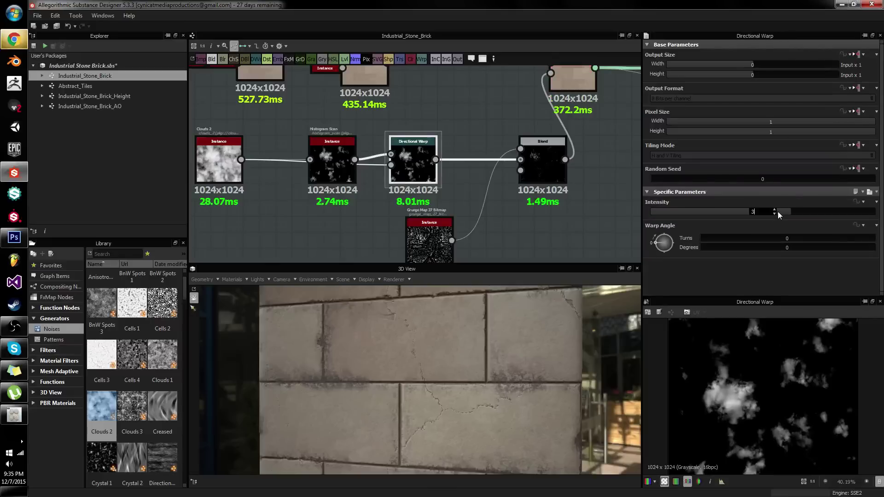
type("2")
key("Return")
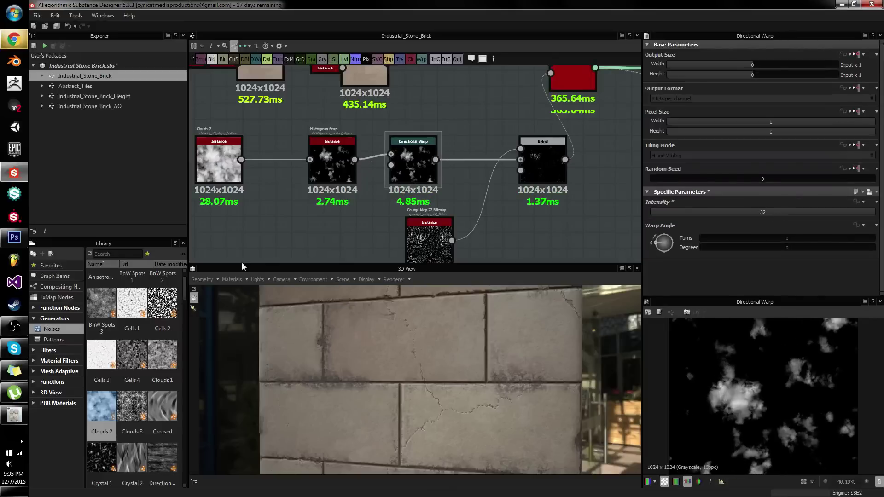
Add a Clouds 1 noise below the Histogram Scan and connect it to the Directional Warp's intensity input
scroll(168, 358, "up", 1)
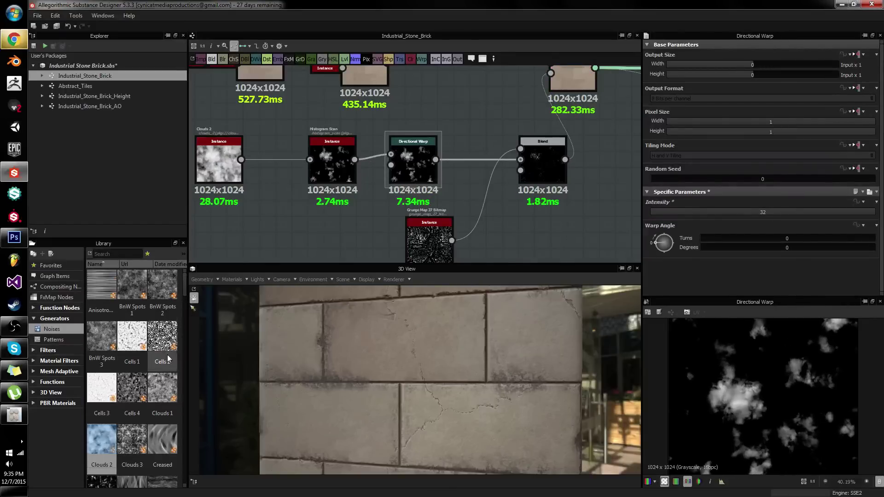
left_click_drag(162, 389, 304, 232)
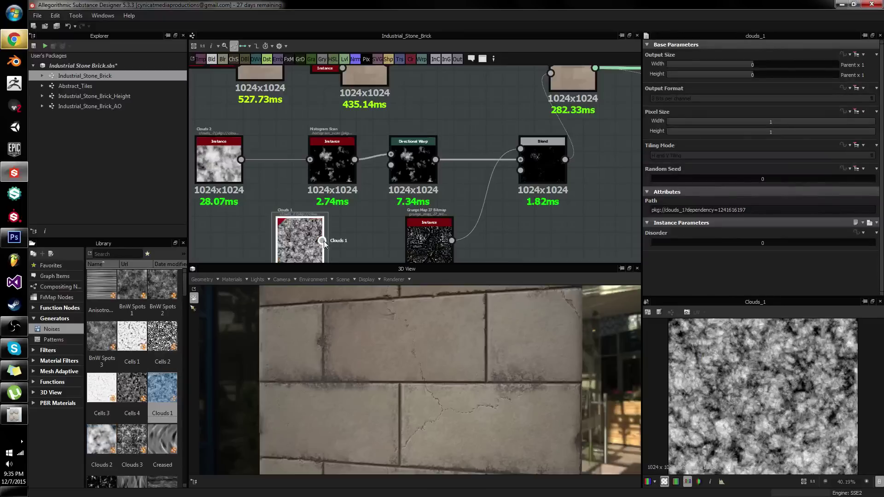
left_click_drag(390, 167, 390, 168)
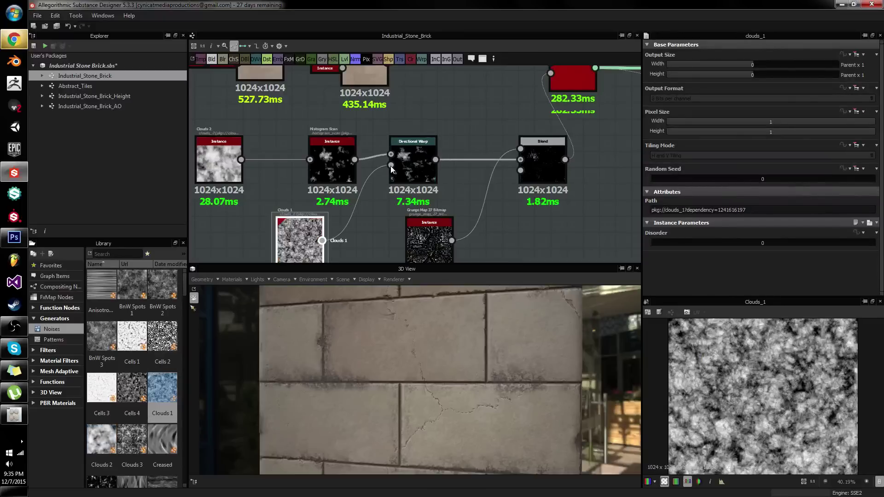
Select the Directional Warp and swap its noise sources so Clouds 1 feeds the Histogram Scan and Clouds 2 drives the warp
left_click(418, 162)
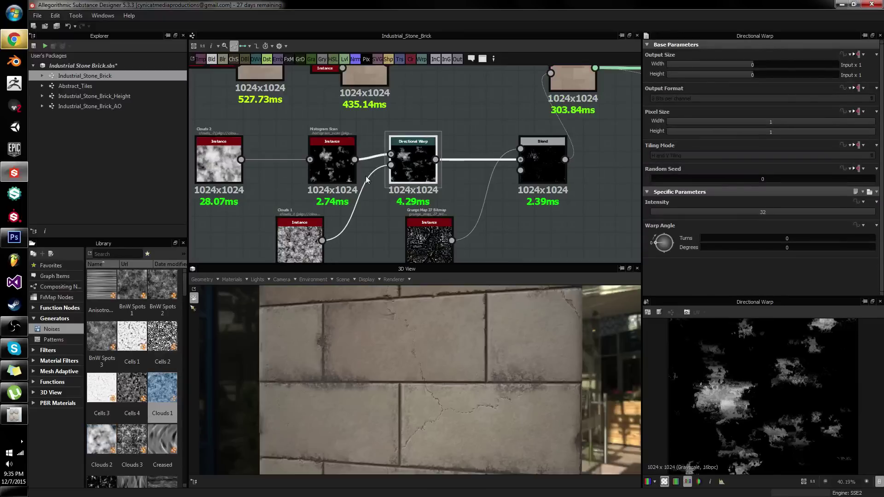
left_click_drag(322, 240, 310, 160)
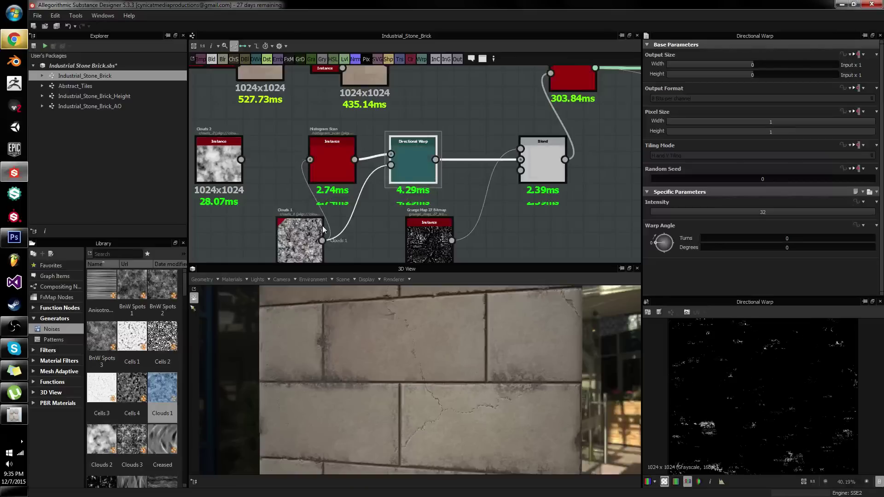
left_click_drag(391, 165, 410, 167)
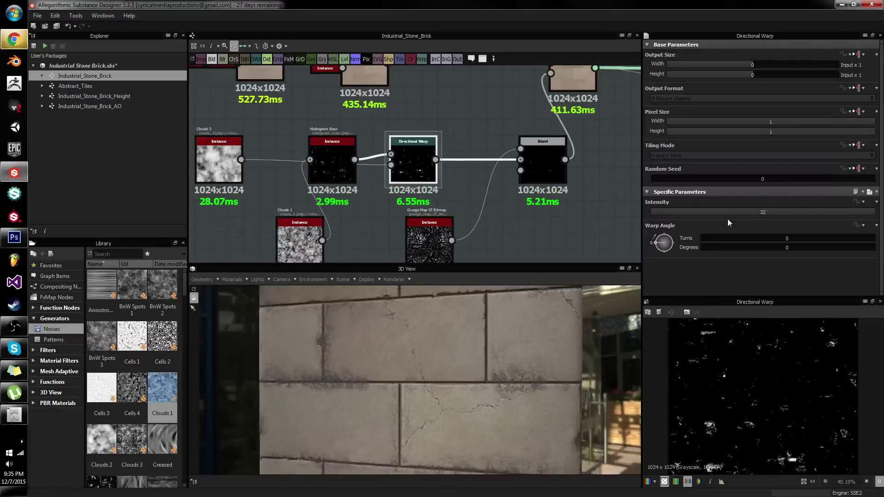
Set the Directional Warp's Warp Angle to 45 degrees and Intensity to 64, and preview the Multiply Blend
left_click_drag(664, 243, 664, 244)
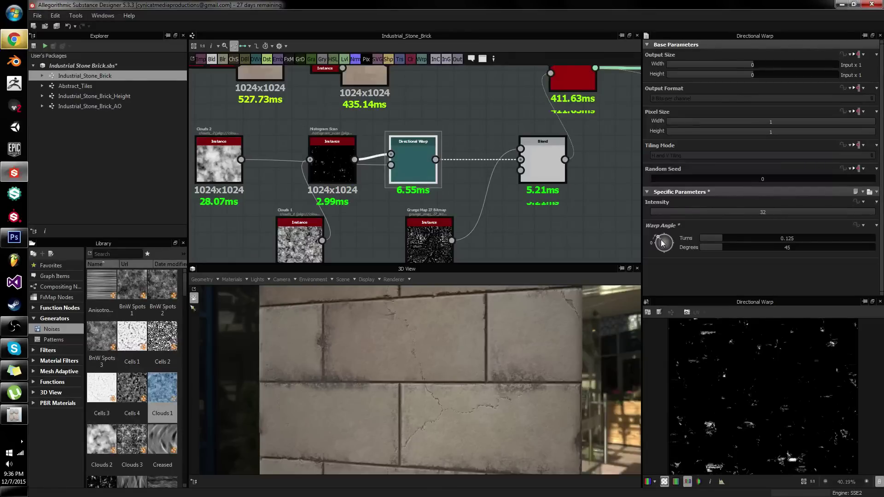
double_click(781, 210)
type("64")
key("Return")
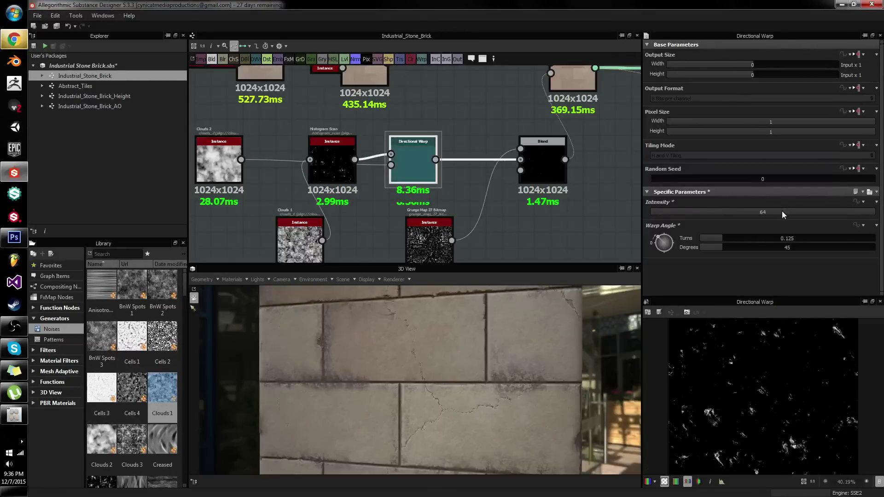
left_click(548, 161)
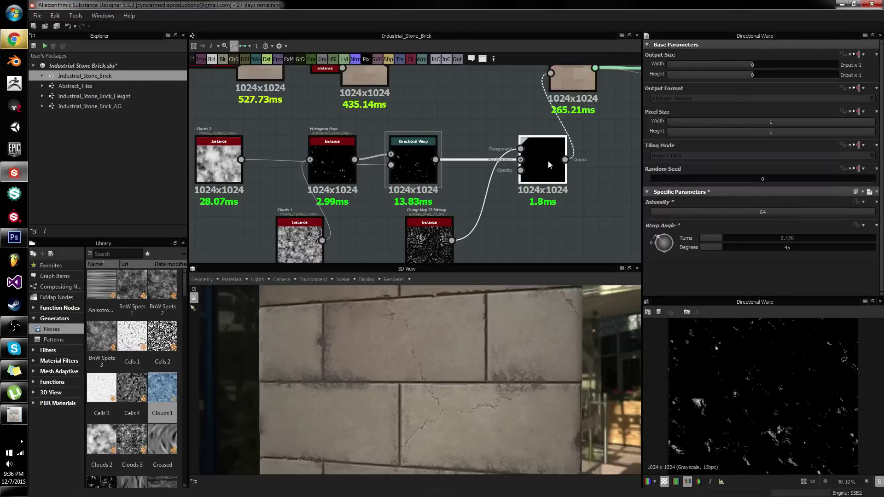
scroll(781, 400, "up", 1)
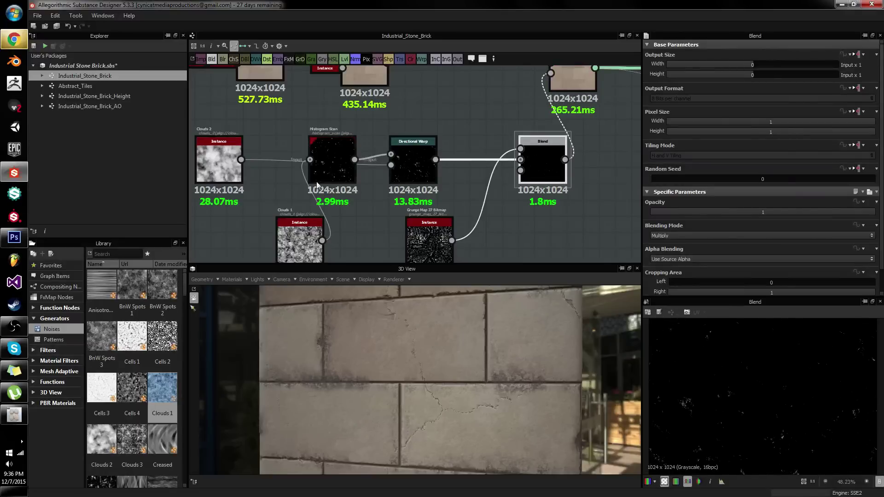
Reconnect Clouds 2 to the Histogram Scan and Clouds 1 to the Directional Warp's intensity input, and preview the warp
left_click(306, 236)
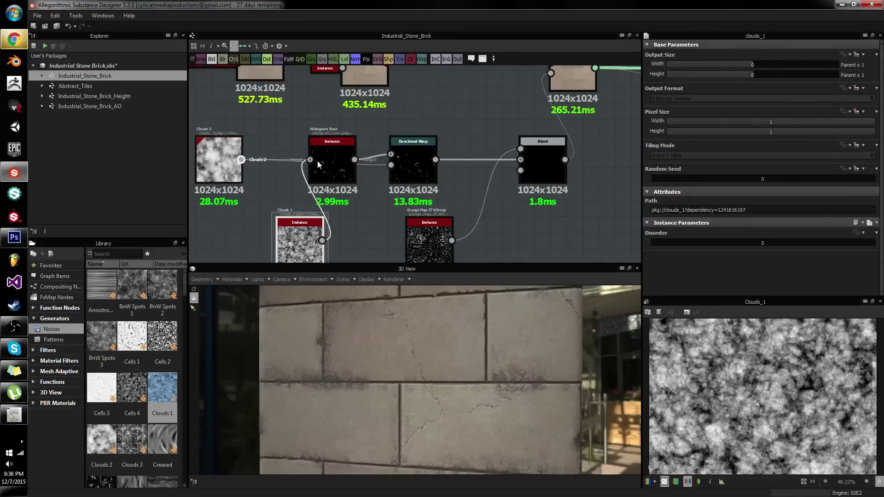
left_click_drag(391, 165, 322, 241)
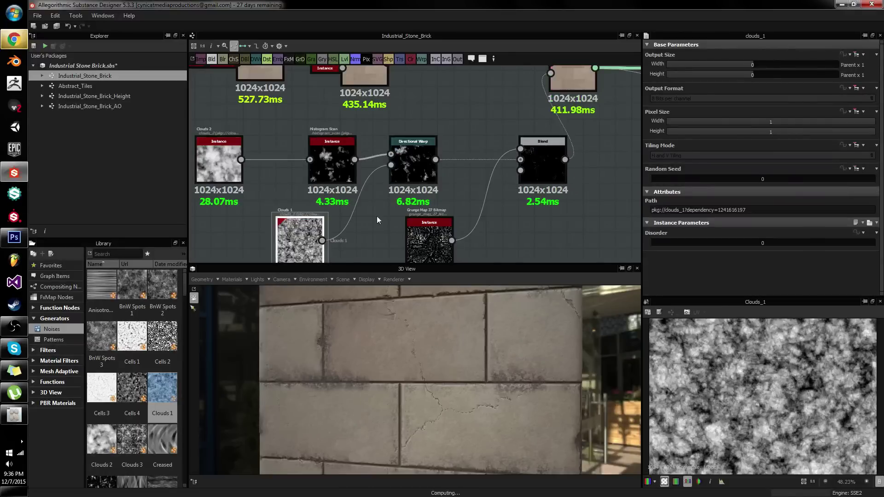
left_click(423, 159)
double_click(424, 159)
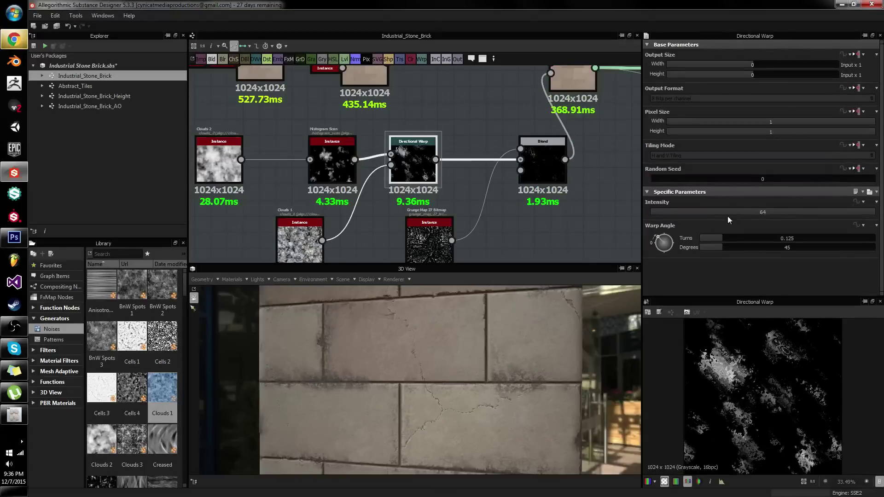
Set the Histogram Scan's Position to 0.07 and the Directional Warp's Intensity to 22.08
left_click(332, 159)
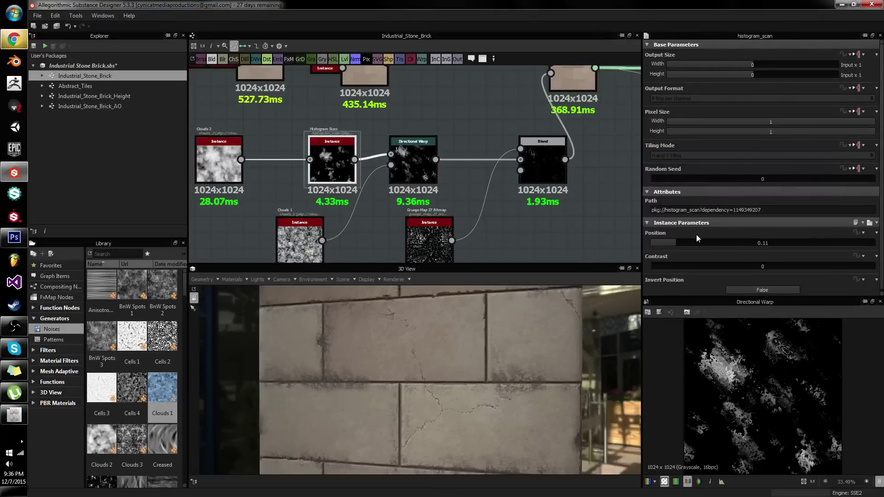
left_click(666, 242)
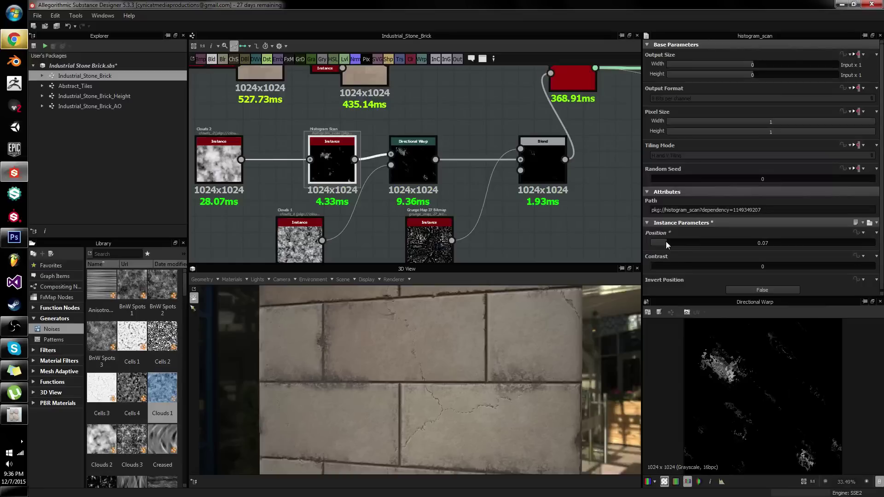
left_click(413, 159)
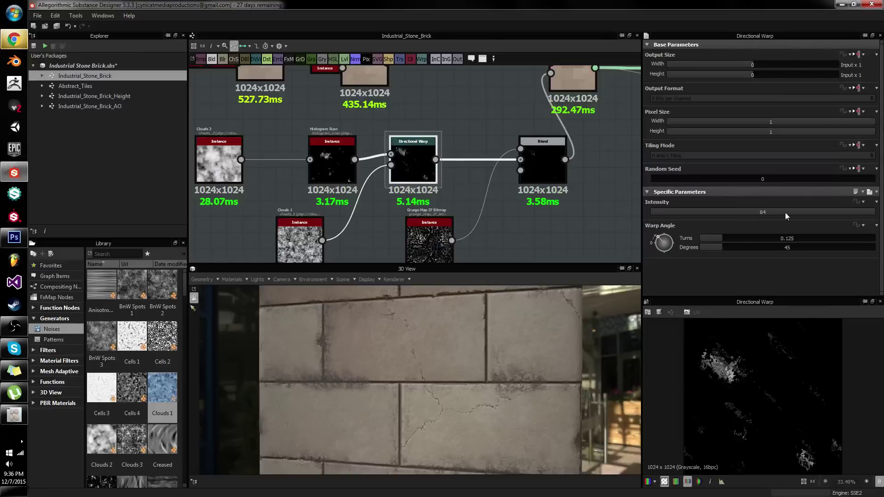
left_click_drag(786, 212, 720, 205)
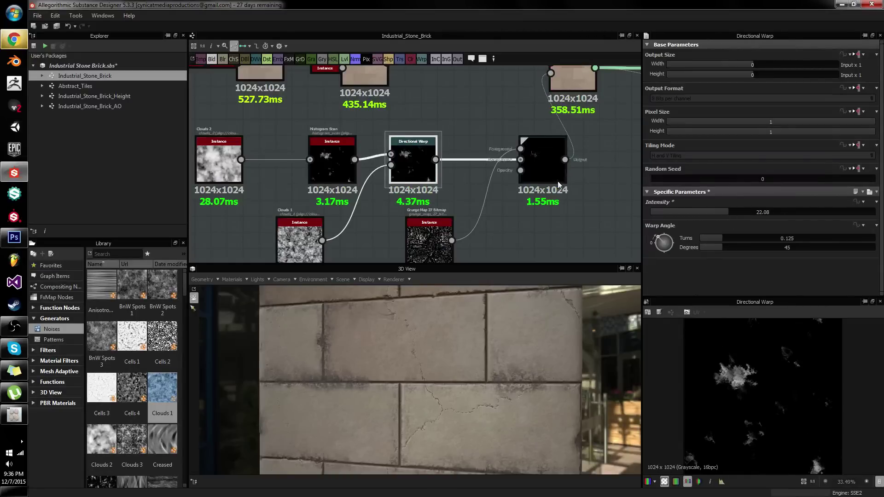
Set the Histogram Scan's Position to 0.14 and expand the Base Color settings of the Material Color Blend that the mask feeds
left_click(544, 175)
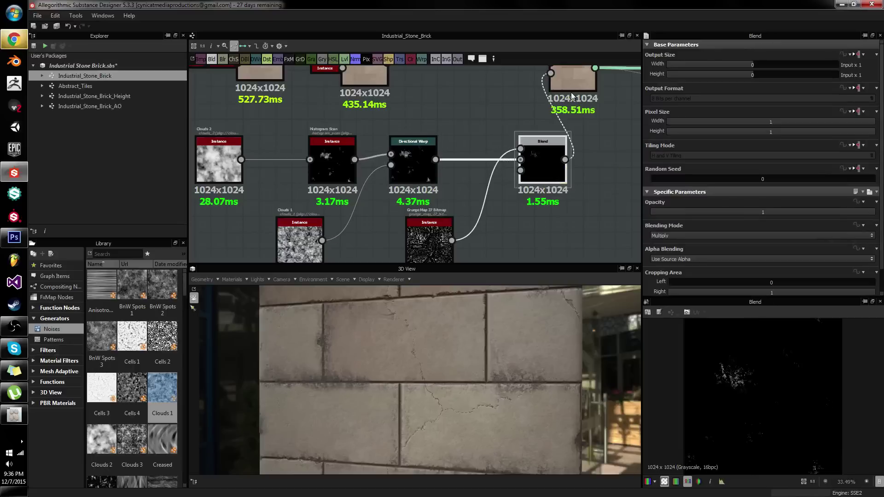
middle_click_drag(573, 96, 360, 203)
middle_click_drag(181, 261, 341, 229)
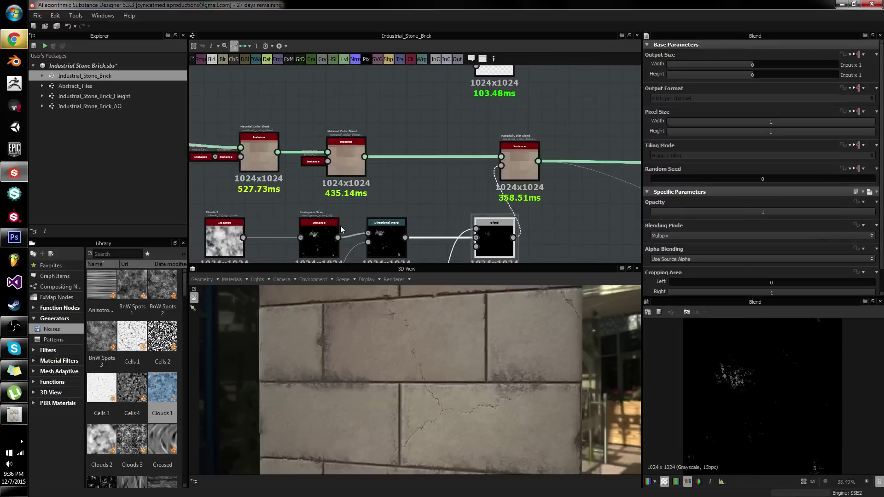
left_click(339, 229)
left_click(682, 242)
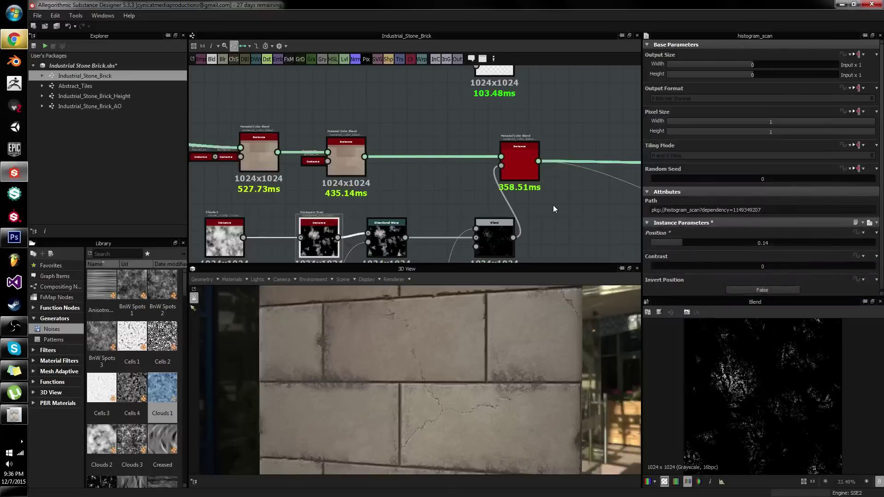
left_click(528, 159)
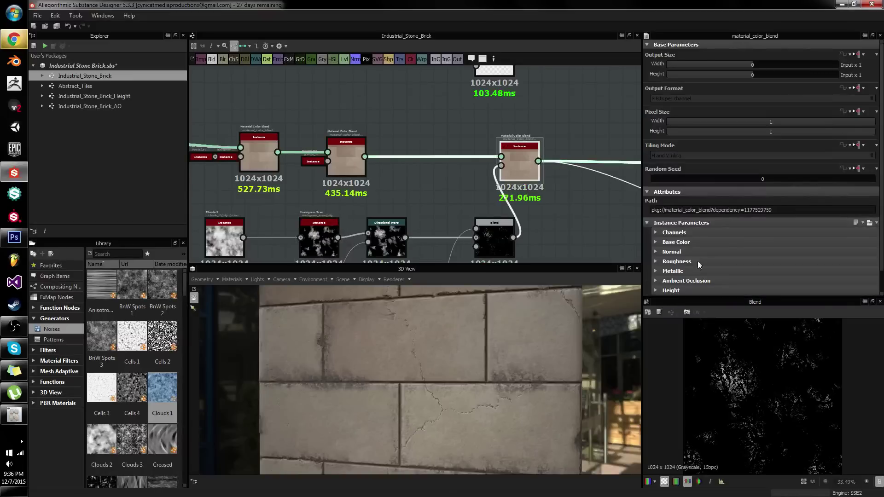
left_click(656, 244)
Set the Grunge Map 27 Bitmap's Contrast to 0.38 and preview the Multiply Blend it feeds
left_click(504, 245)
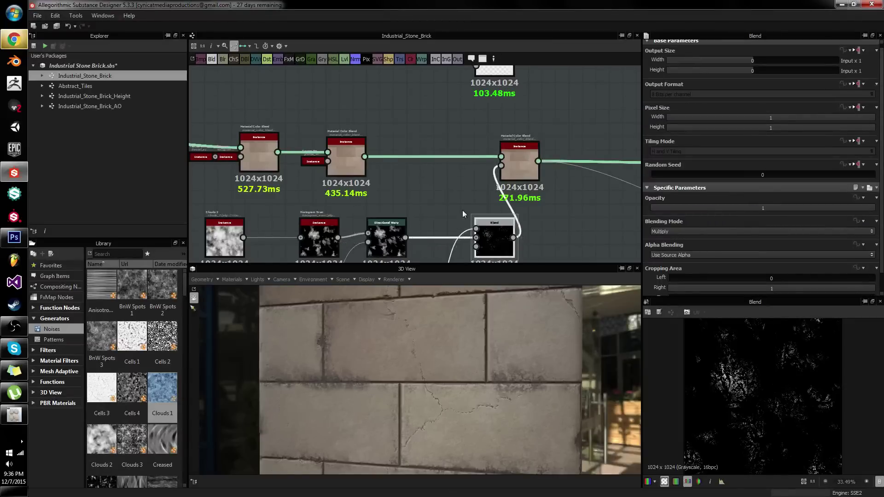
scroll(461, 184, "down", 2)
scroll(415, 184, "up", 2)
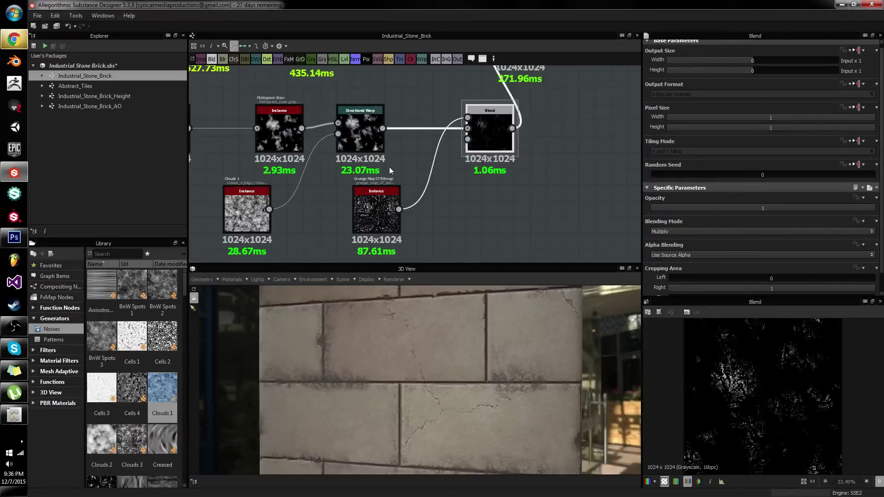
left_click(375, 221)
left_click_drag(732, 260, 736, 261)
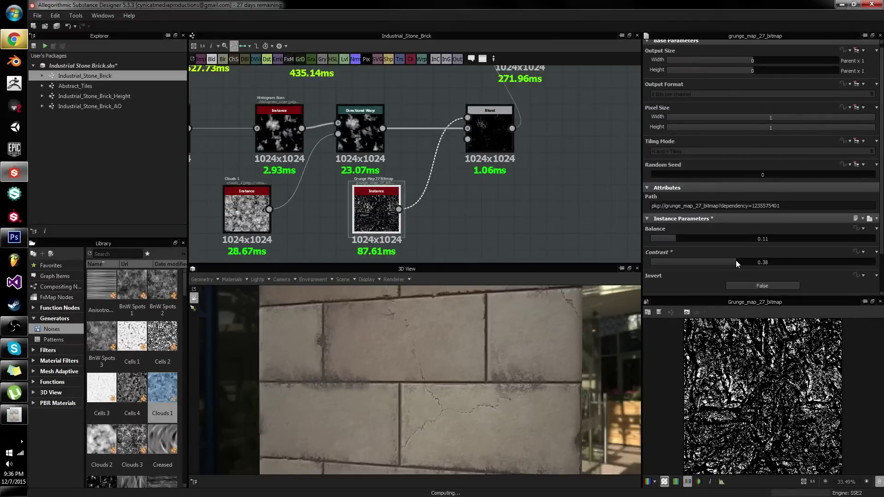
left_click(494, 133)
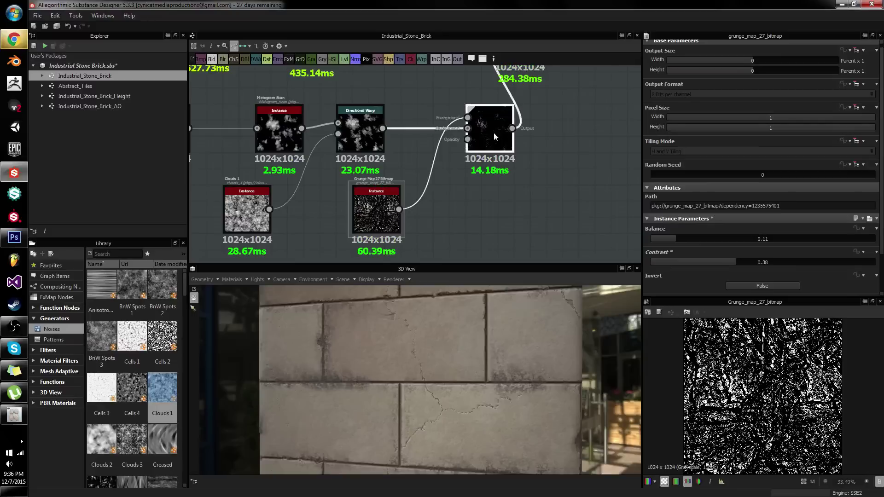
Set the Histogram Scan's Position to 0.11 and Contrast to 0.56, and preview the Multiply Blend
left_click(360, 131)
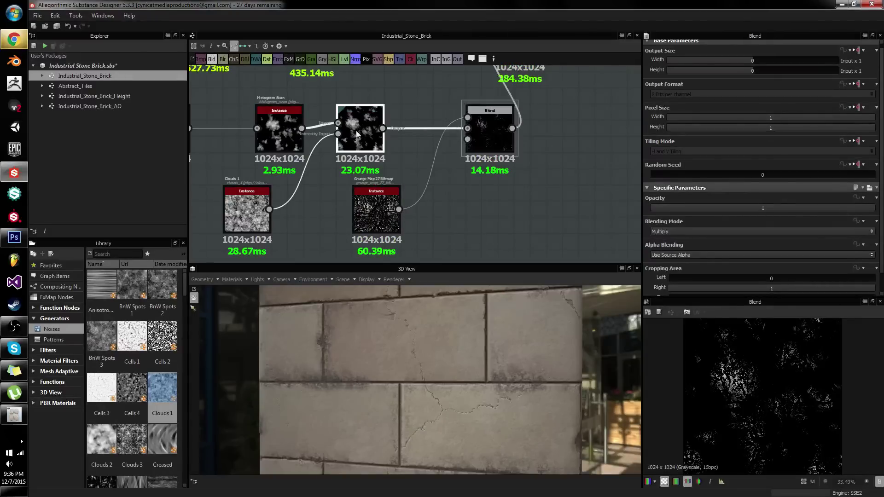
left_click(281, 137)
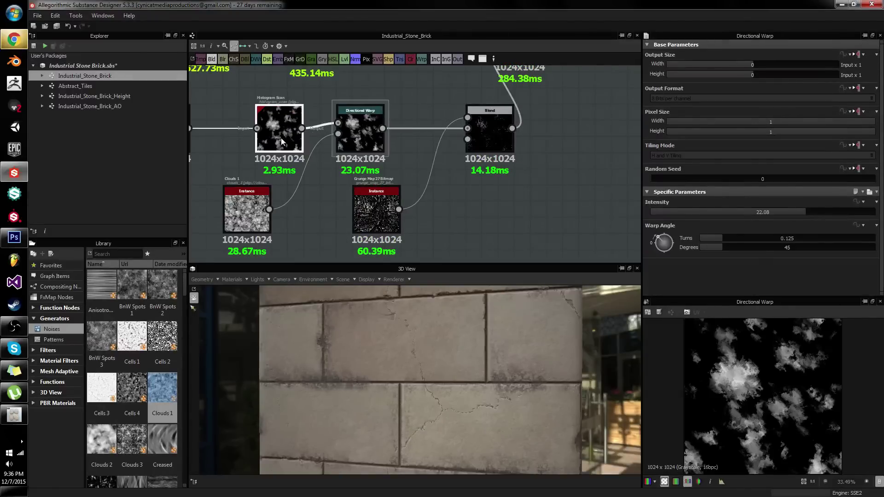
left_click(778, 266)
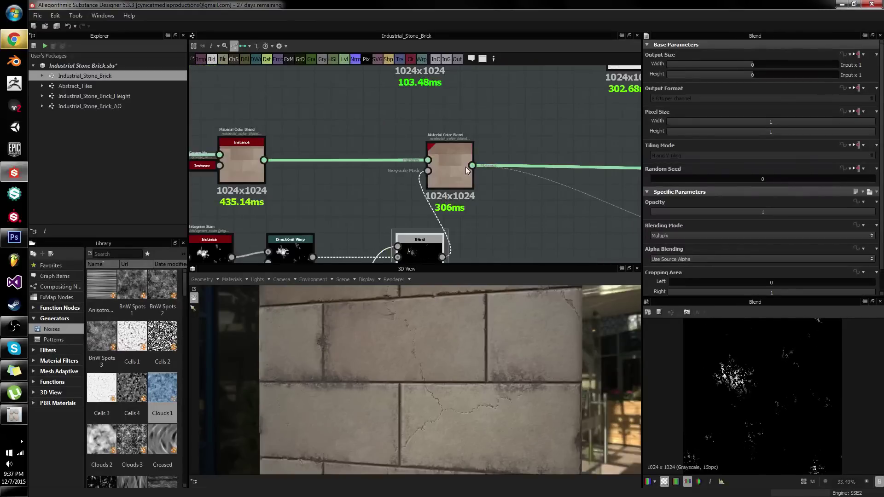
Set the Base Color Opacity of the masked Material Color Blend to 0.44 and check it on the 3D model
left_click(465, 167)
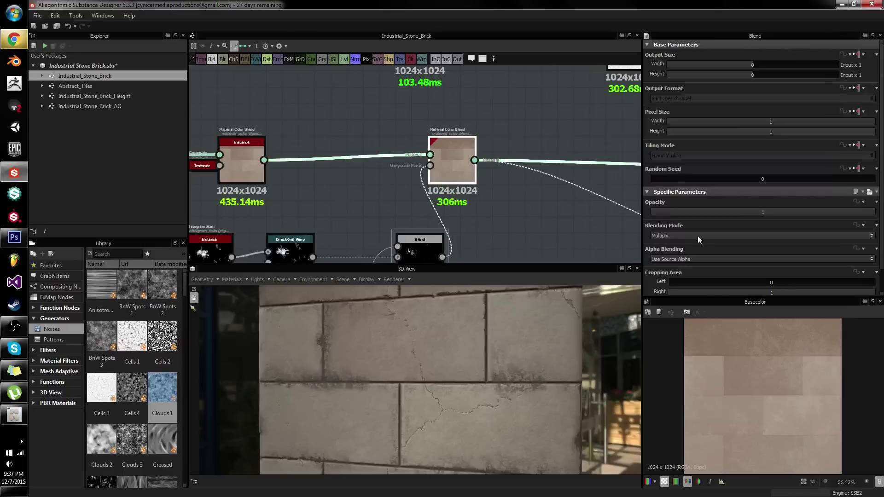
scroll(721, 251, "down", 2)
left_click(698, 259)
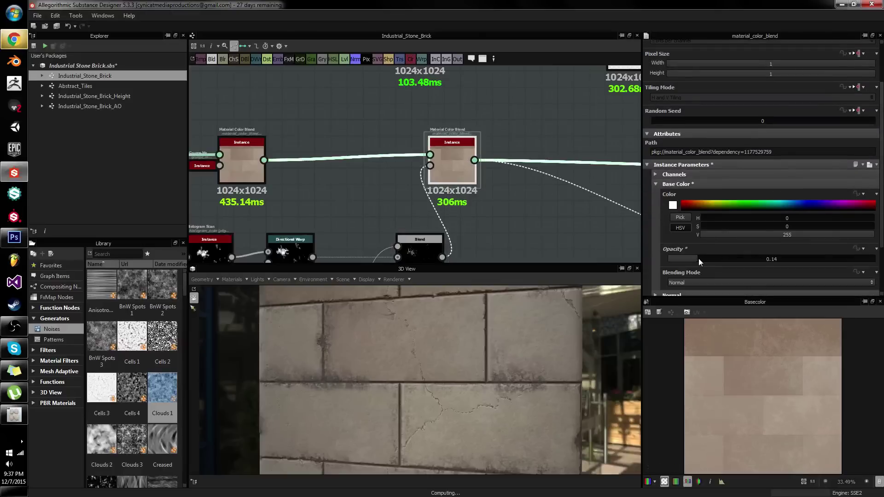
left_click_drag(699, 258, 700, 259)
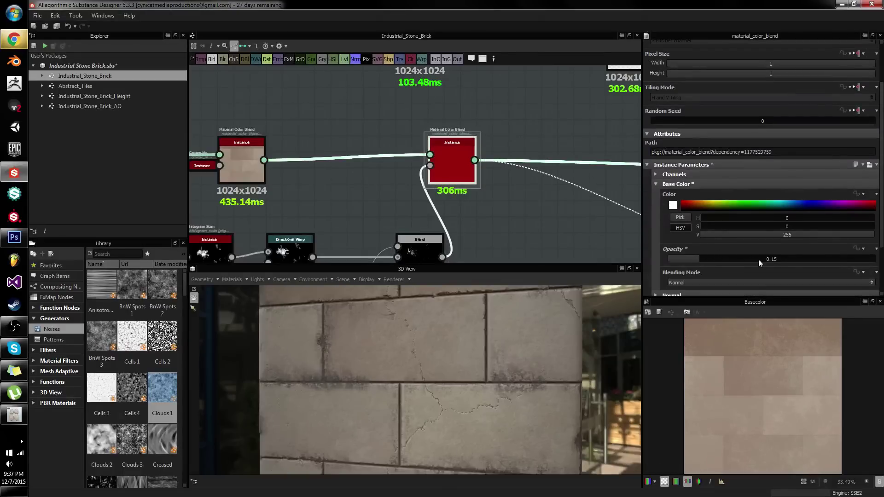
left_click(759, 259)
left_click_drag(456, 341, 638, 214)
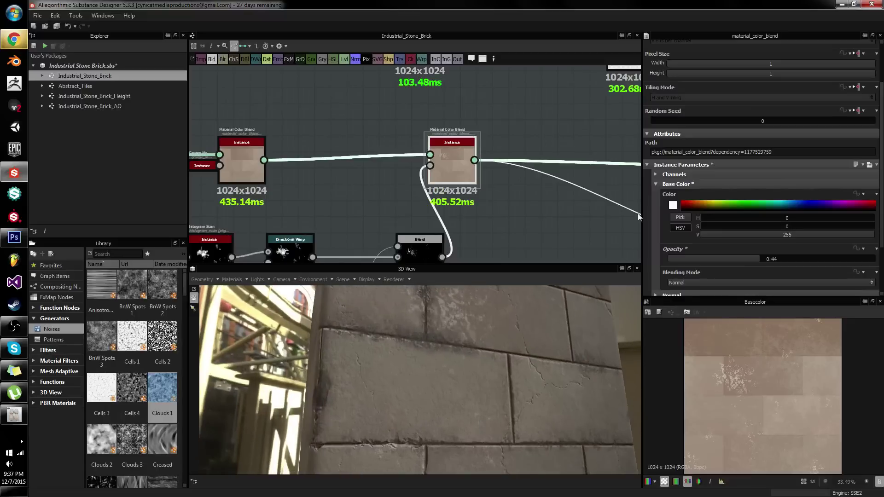
Expand the Material Color Blend's Normal settings and set Height Opacity to 0.67, checking the relief up close
left_click(657, 184)
left_click(656, 229)
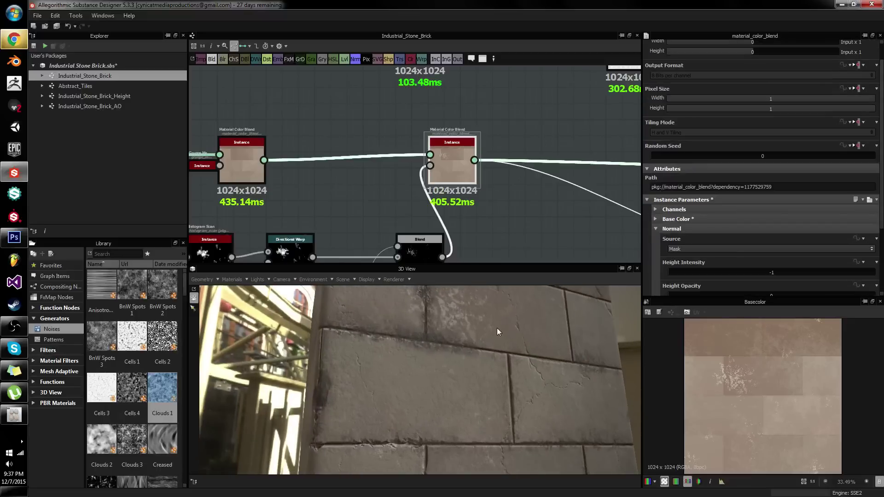
middle_click_drag(496, 328, 493, 361)
scroll(493, 362, "up", 5)
scroll(492, 361, "down", 2)
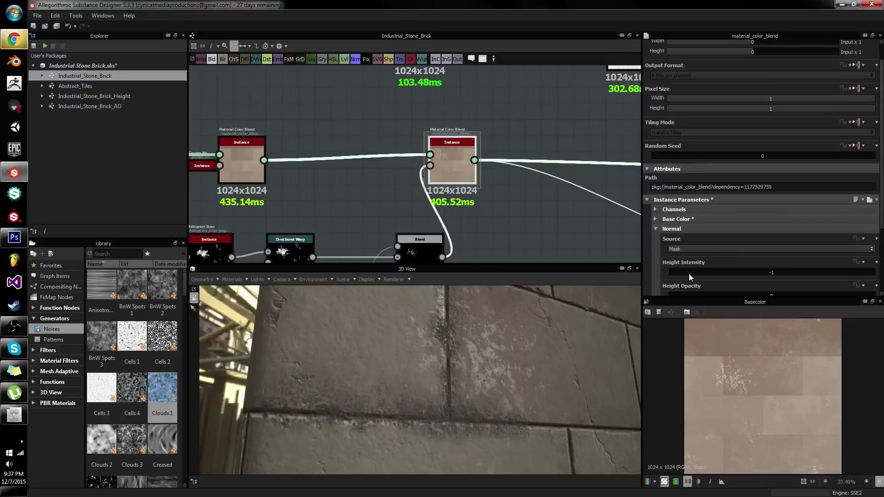
scroll(689, 277, "down", 1)
left_click(772, 283)
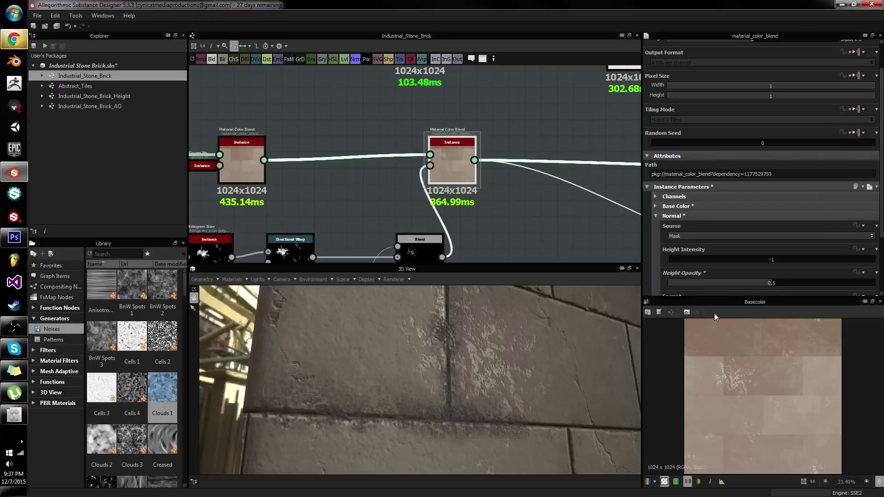
scroll(472, 346, "up", 5)
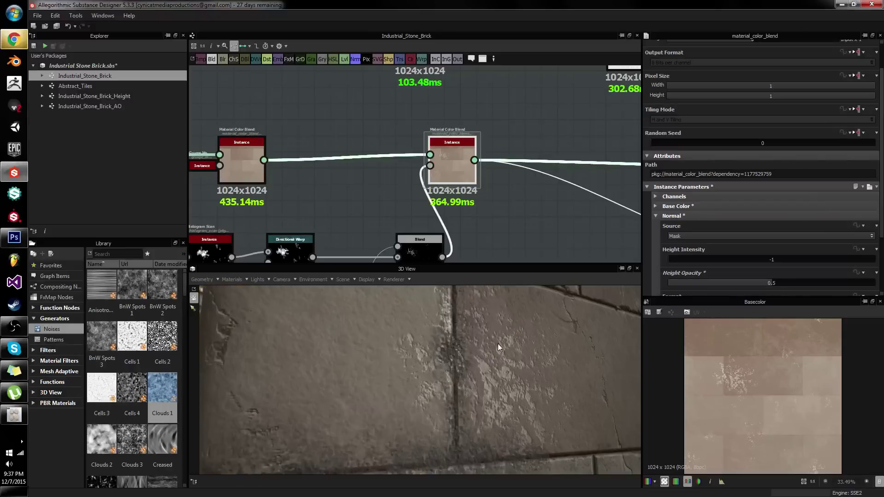
left_click(806, 283)
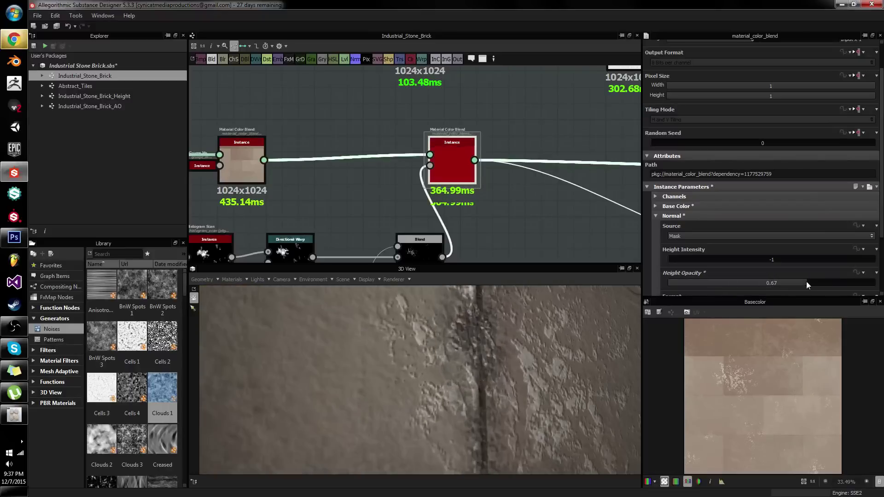
Set the Contrast of both the Histogram Scan and the Grunge Map 27 Bitmap to 0
middle_click_drag(492, 193, 570, 115)
left_click(286, 182)
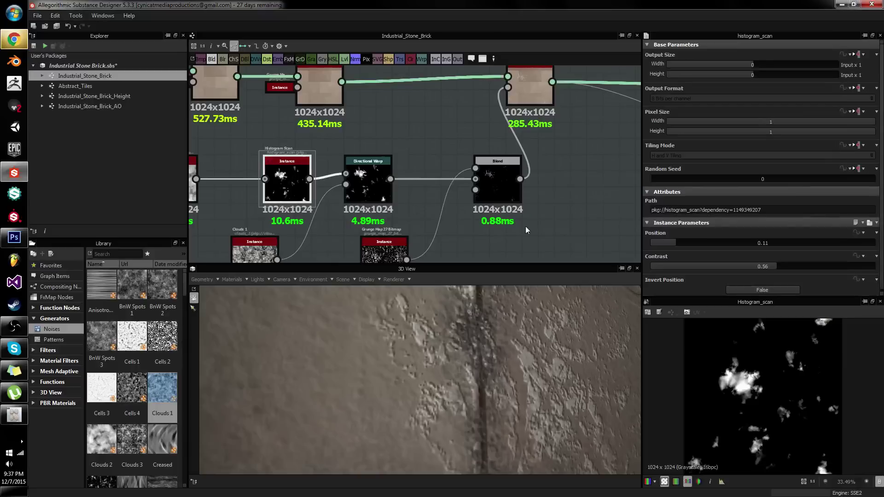
left_click_drag(721, 266, 647, 269)
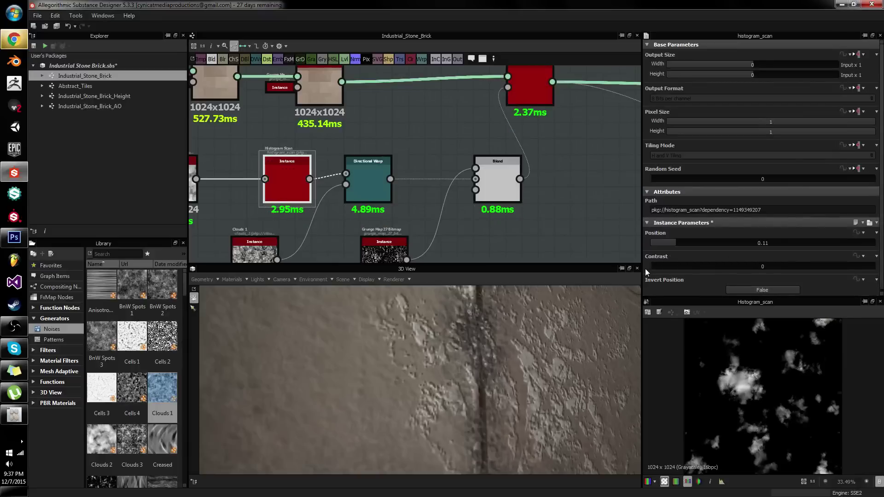
left_click(441, 228)
left_click_drag(637, 264, 639, 263)
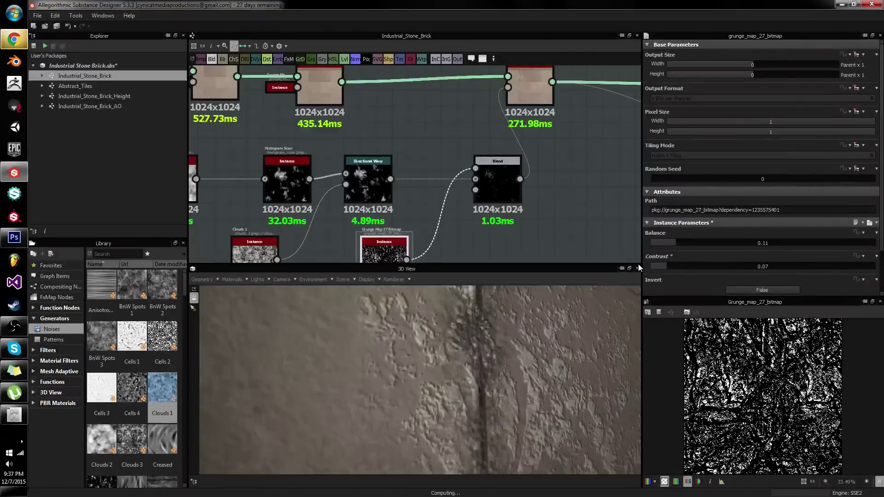
Set the Multiply Blend's Opacity to 0.5 and inspect the softened mask in the 2D and 3D previews
left_click(501, 178)
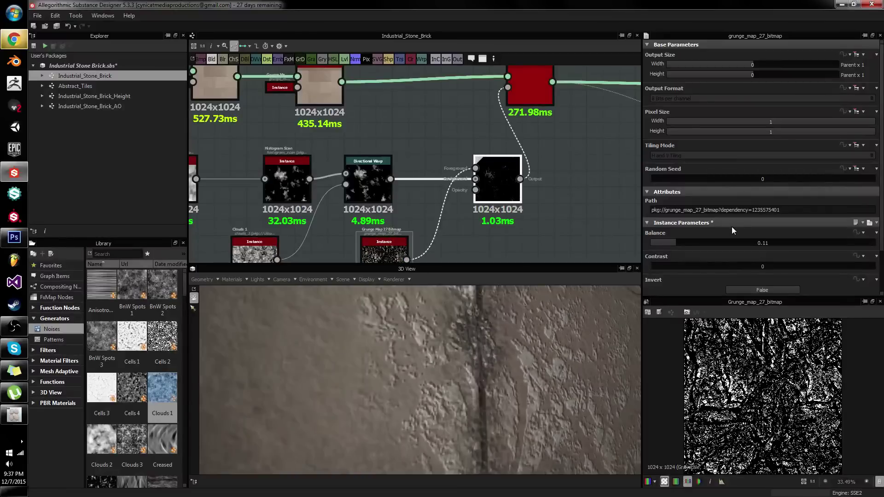
left_click(763, 210)
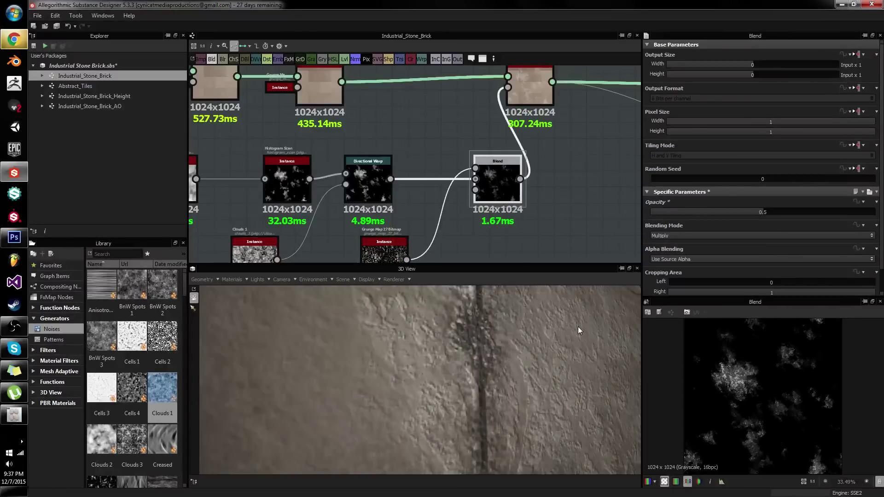
left_click_drag(579, 327, 532, 341)
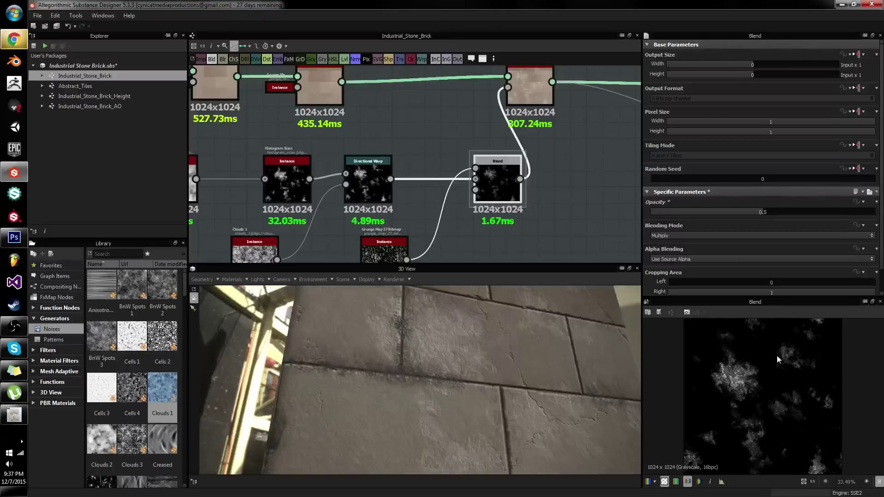
scroll(778, 356, "up", 5)
scroll(718, 383, "down", 4)
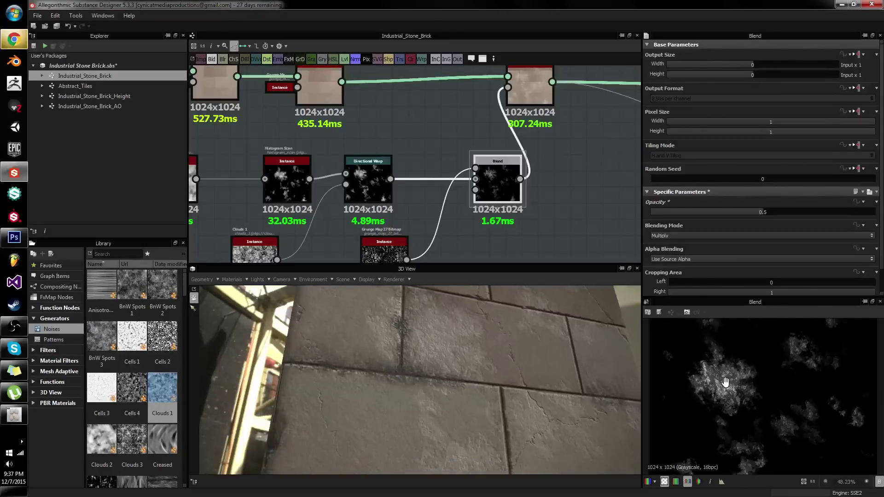
left_click_drag(573, 353, 528, 368)
Set the masked Material Color Blend's normal Height Opacity to 0.57, judging the relief on the brick surface
middle_click_drag(527, 214, 466, 134)
left_click(466, 136)
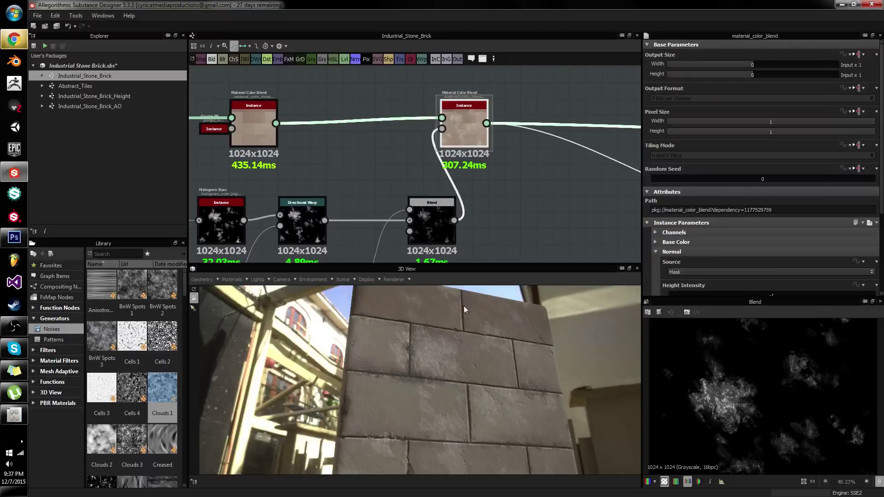
scroll(455, 348, "up", 5)
scroll(461, 352, "up", 3)
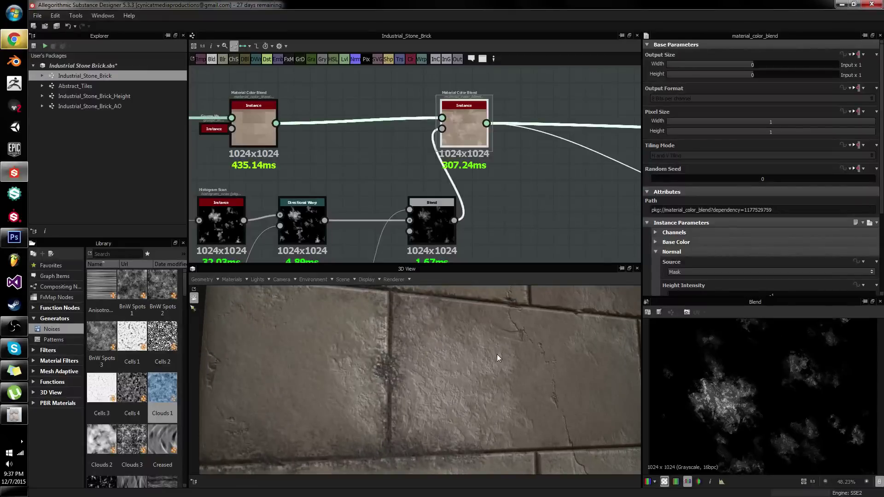
scroll(692, 213, "down", 3)
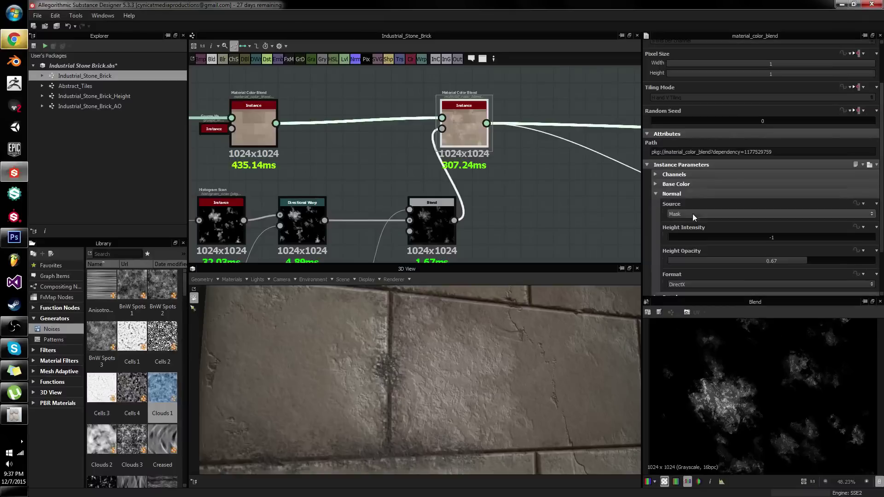
left_click(839, 262)
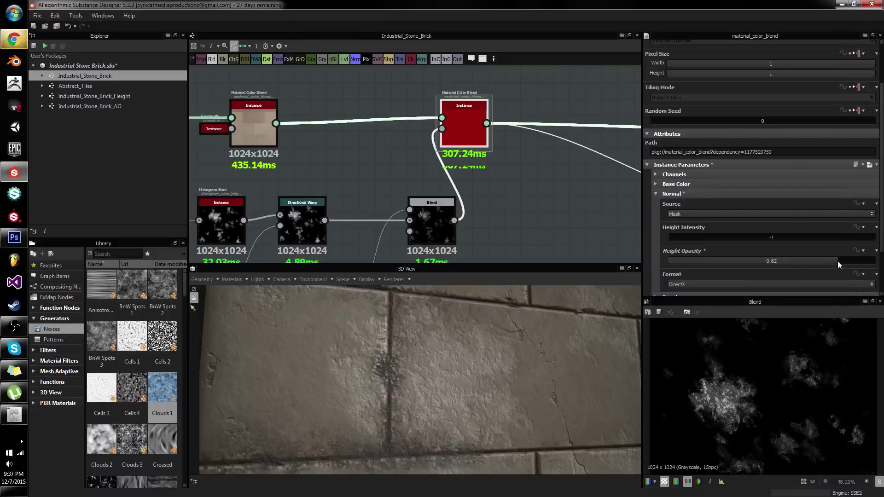
left_click(786, 262)
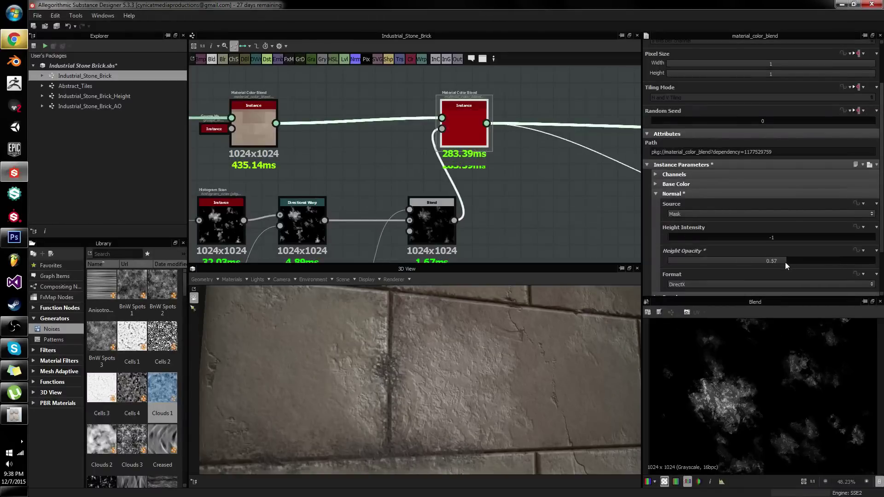
Raise the Roughness Opacity of the masked Material Color Blend and check the reflections on the 3D model
left_click(656, 194)
left_click(656, 203)
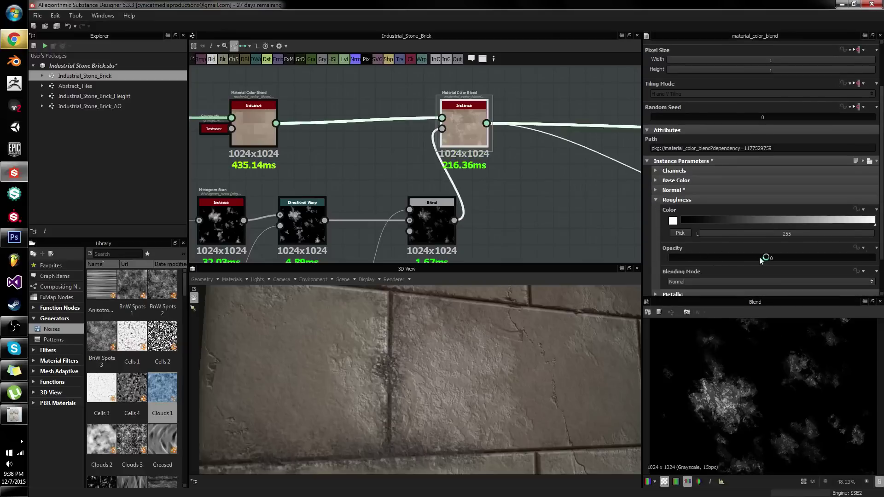
left_click(758, 258)
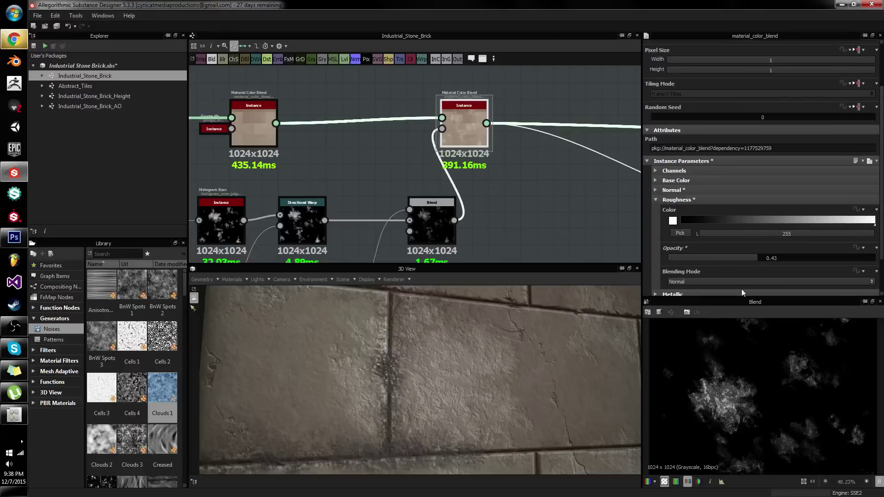
left_click(772, 258)
left_click_drag(529, 310, 460, 359)
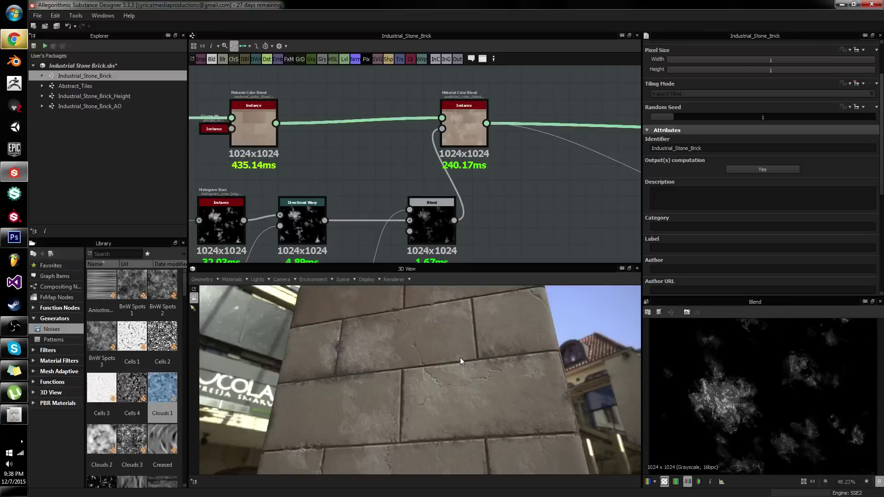
Review the node graph around the masked Material Color Blend and inspect the brick material on the cube from several angles
scroll(529, 125, "down", 4)
middle_click_drag(515, 150, 383, 209)
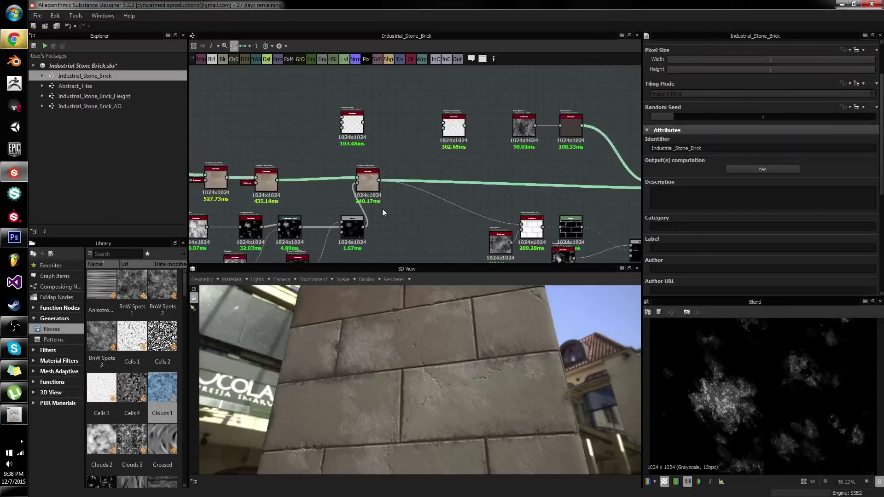
scroll(379, 156, "up", 4)
middle_click_drag(592, 156, 318, 169)
middle_click_drag(358, 161, 592, 131)
left_click_drag(441, 386, 475, 394)
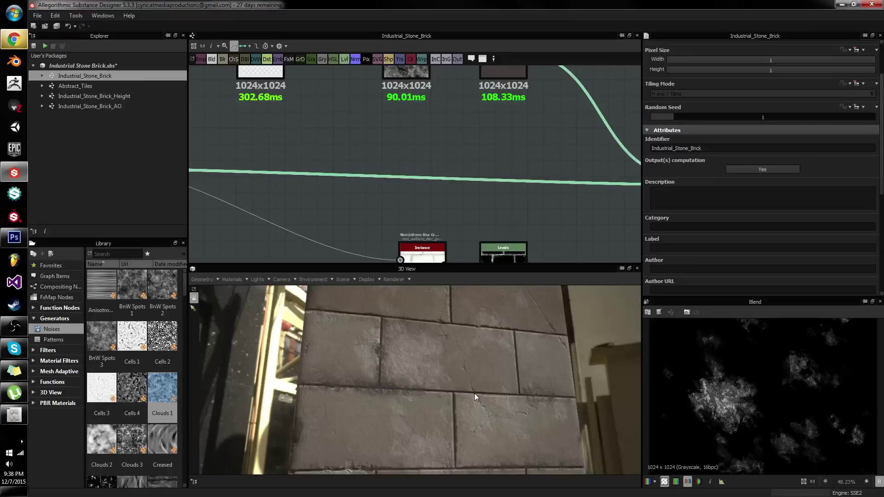
left_click_drag(475, 393, 512, 351)
scroll(493, 391, "up", 4)
scroll(507, 389, "up", 2)
scroll(506, 389, "down", 1)
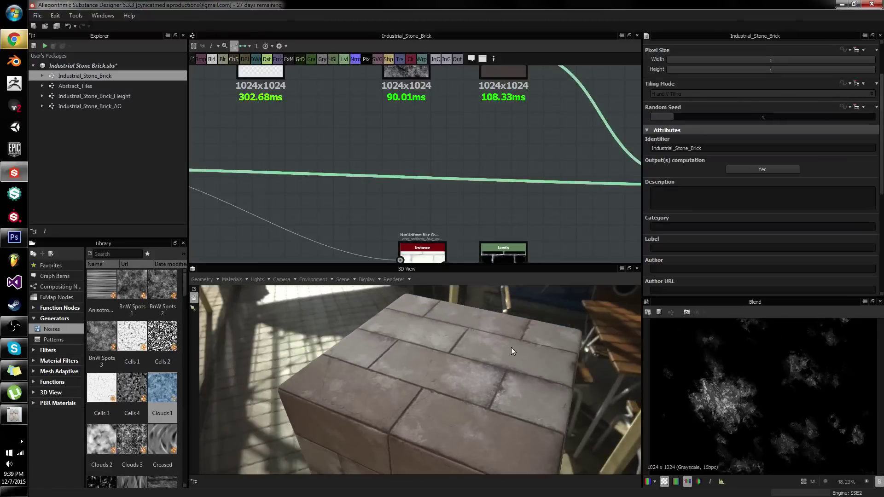